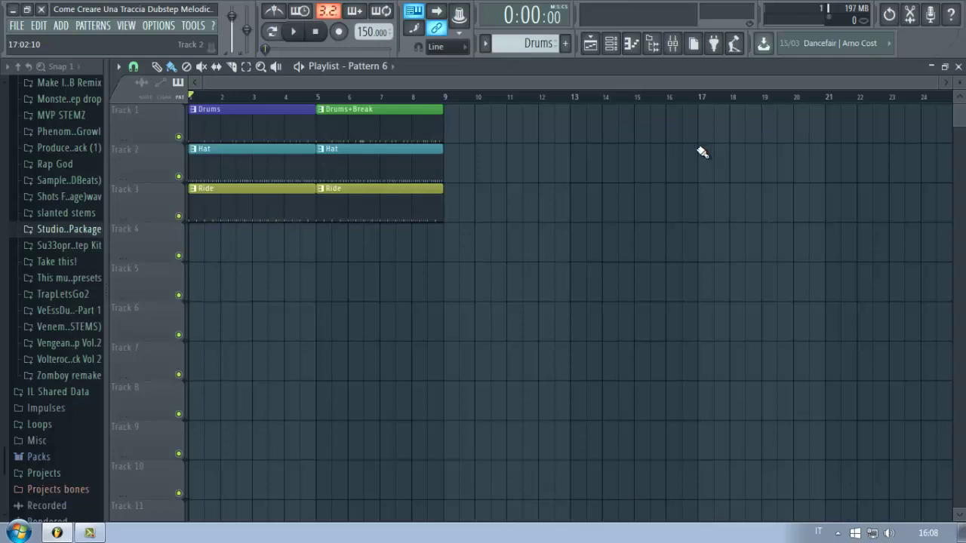
Play back the existing drum arrangement in the playlist and stop it
{"action": "left_click", "coordinate": [676, 43]}
{"action": "left_click", "coordinate": [679, 43]}
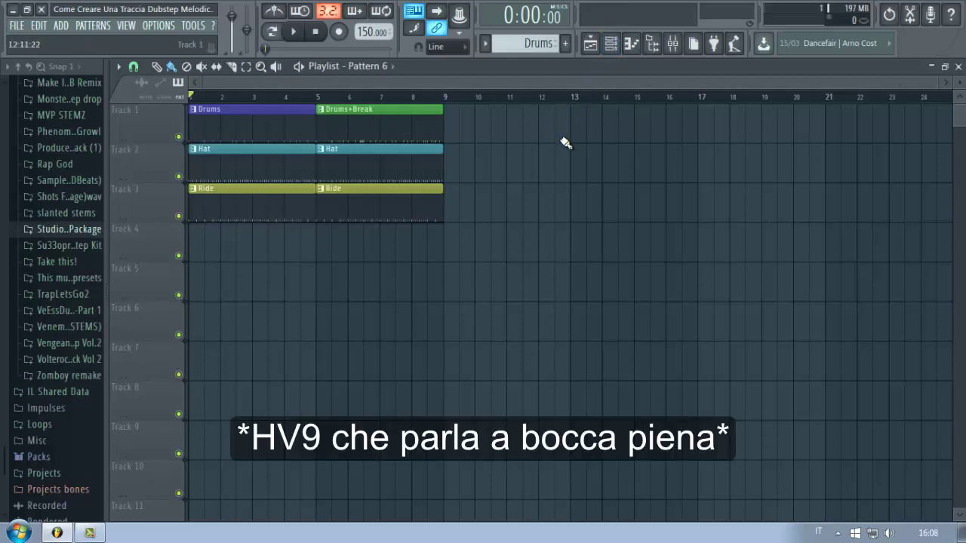
{"action": "left_click", "coordinate": [298, 32]}
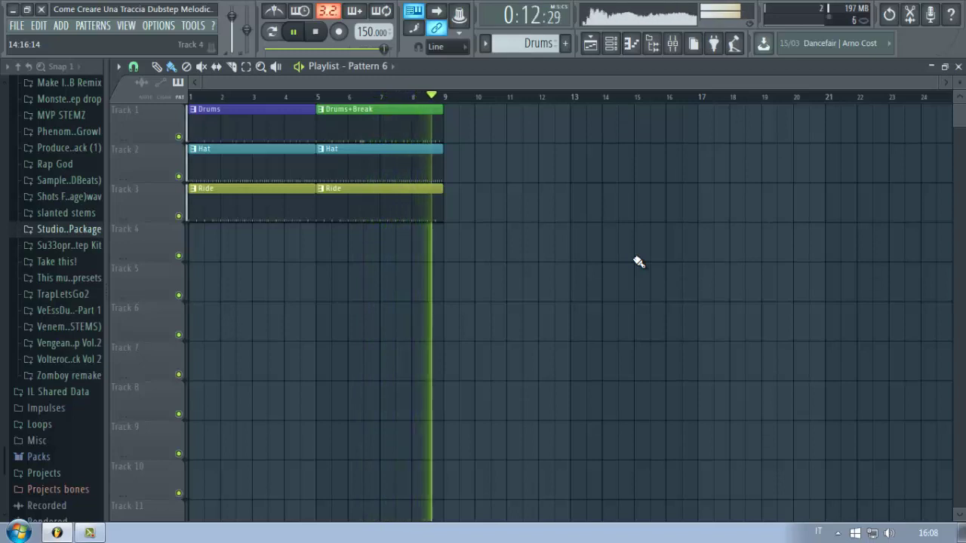
{"action": "key", "text": "space"}
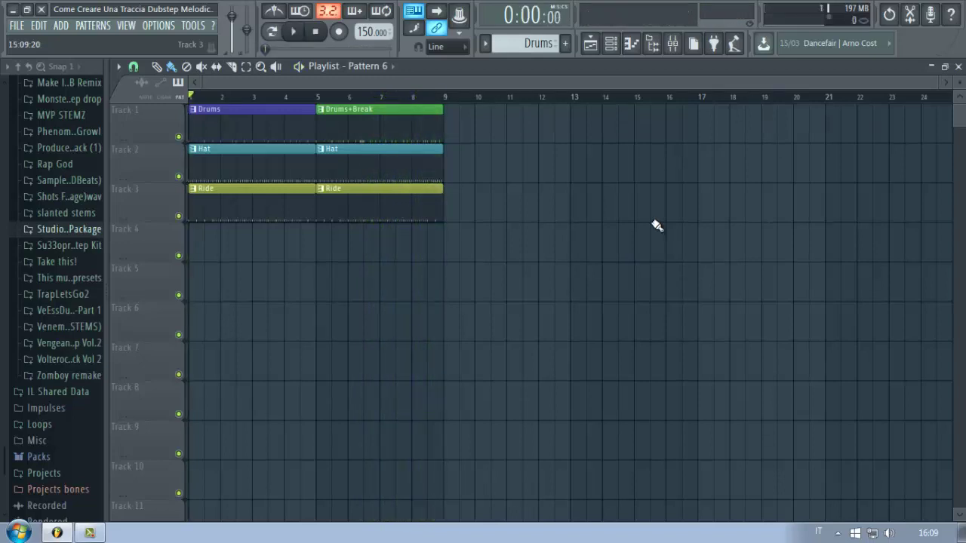
Insert a Harmor synth as a new channel in the Channel rack
{"action": "left_click", "coordinate": [612, 43]}
{"action": "right_click", "coordinate": [446, 186]}
{"action": "mouse_move", "coordinate": [541, 258]}
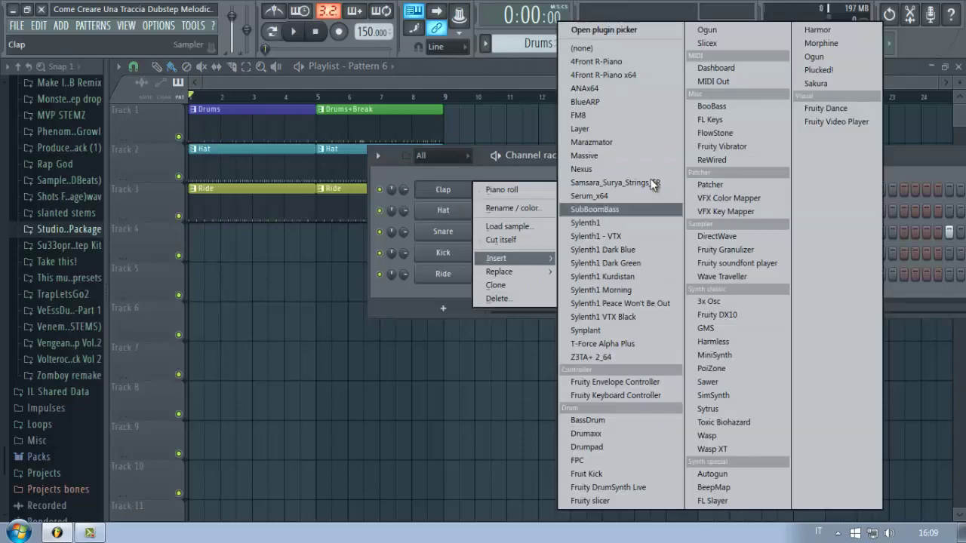
{"action": "left_click", "coordinate": [823, 29]}
{"action": "left_click_drag", "start_coordinate": [633, 153], "coordinate": [632, 74]}
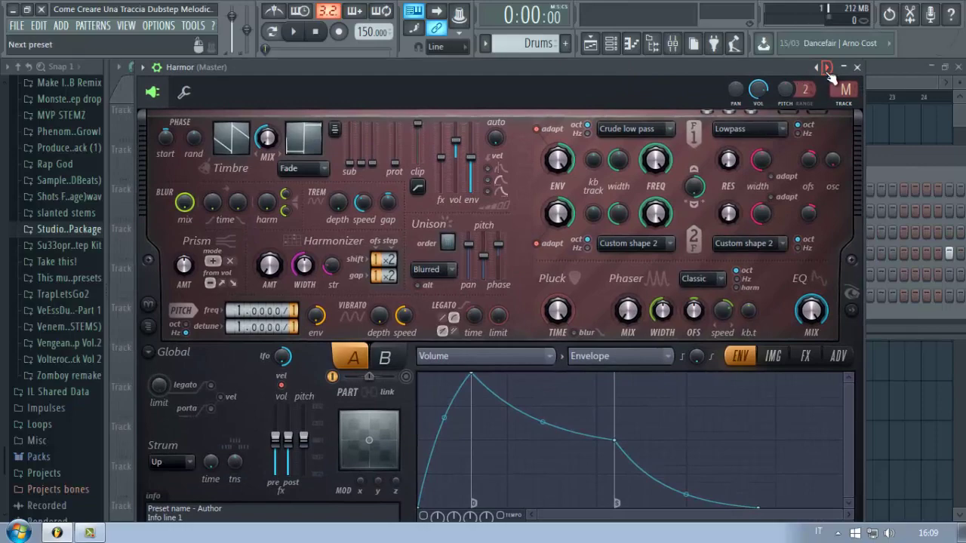
Load the "untitled" preset in Harmor, close the plugin, and reposition and hide the Channel rack
{"action": "right_click", "coordinate": [822, 67]}
{"action": "left_click", "coordinate": [397, 46]}
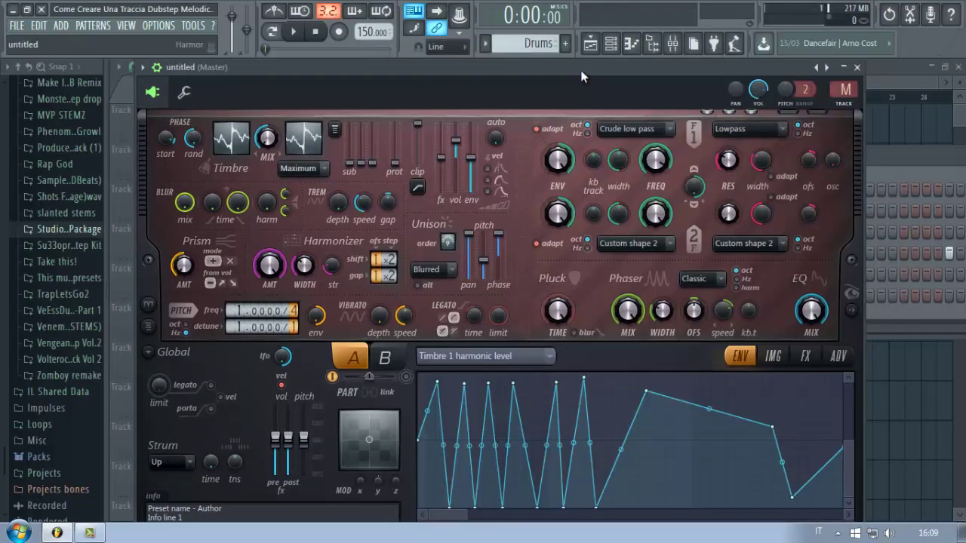
{"action": "left_click_drag", "start_coordinate": [586, 81], "coordinate": [650, 72]}
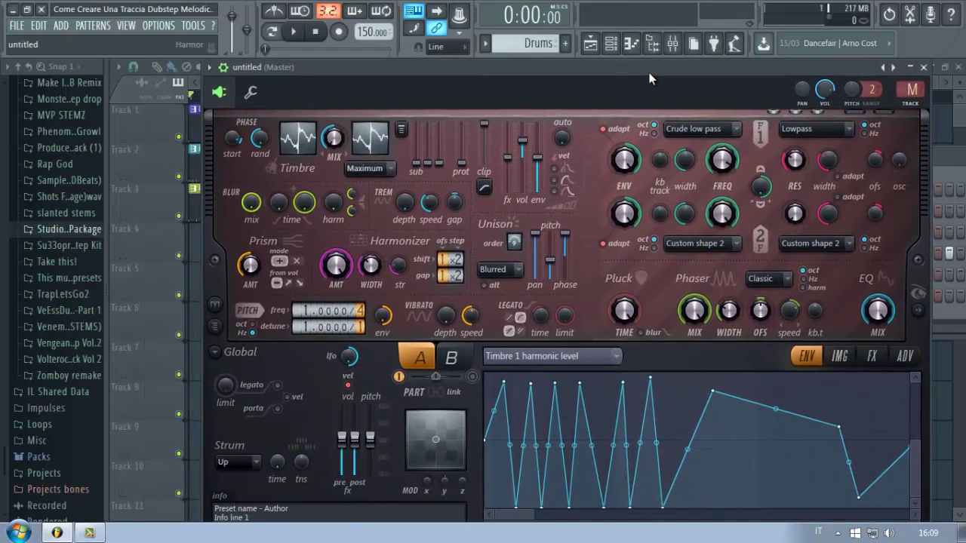
{"action": "left_click", "coordinate": [926, 69]}
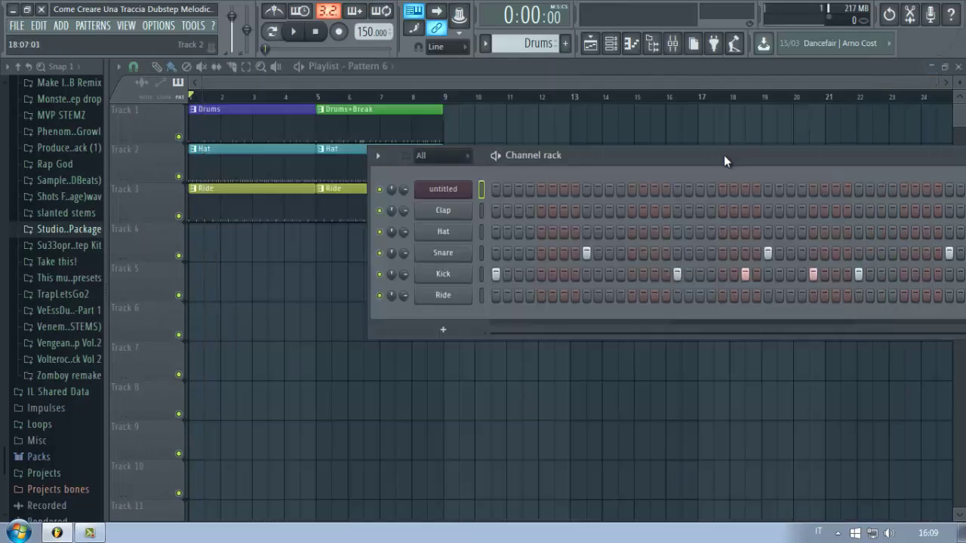
{"action": "left_click_drag", "start_coordinate": [724, 155], "coordinate": [466, 65]}
{"action": "left_click", "coordinate": [654, 39]}
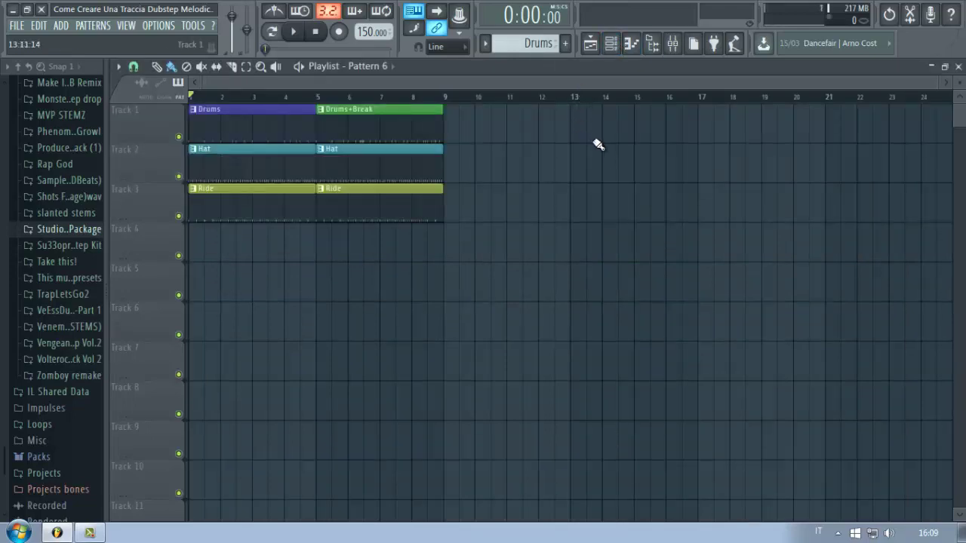
Reopen the Harmor channel and audition its sound by playing a few notes, including E5 and A5
{"action": "left_click", "coordinate": [672, 43]}
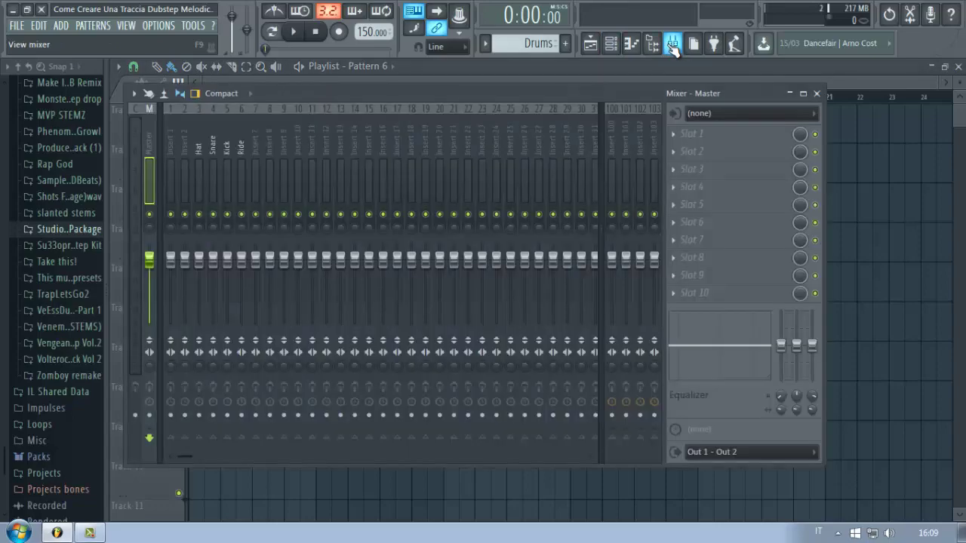
{"action": "left_click", "coordinate": [672, 44]}
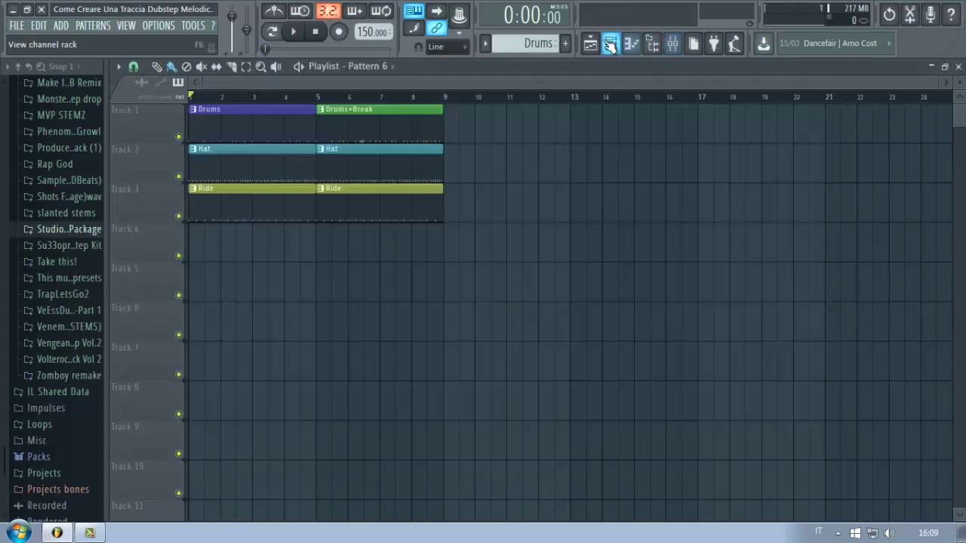
{"action": "left_click", "coordinate": [652, 43]}
{"action": "left_click", "coordinate": [197, 102]}
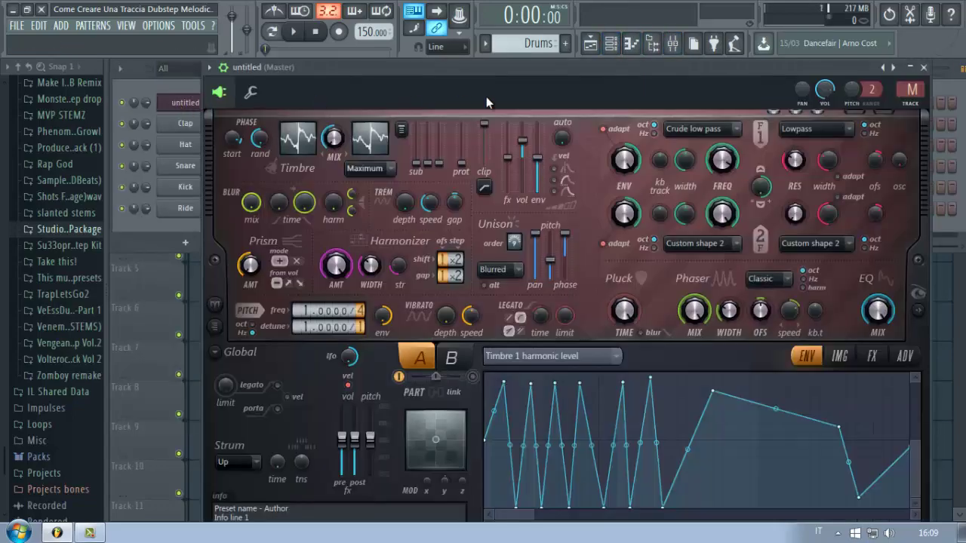
{"action": "left_click_drag", "start_coordinate": [750, 73], "coordinate": [693, 97]}
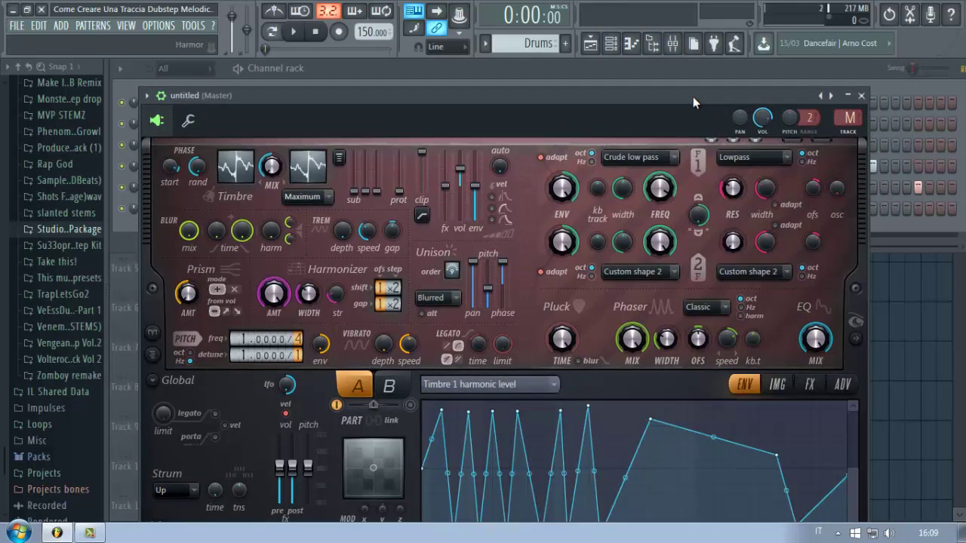
{"action": "key", "text": "c"}
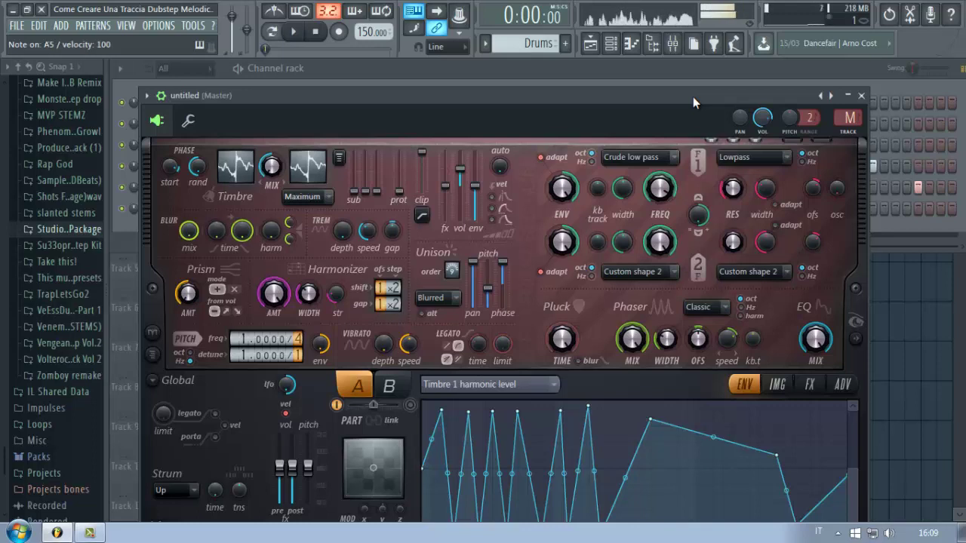
{"action": "key", "text": "n"}
{"action": "key", "text": "c"}
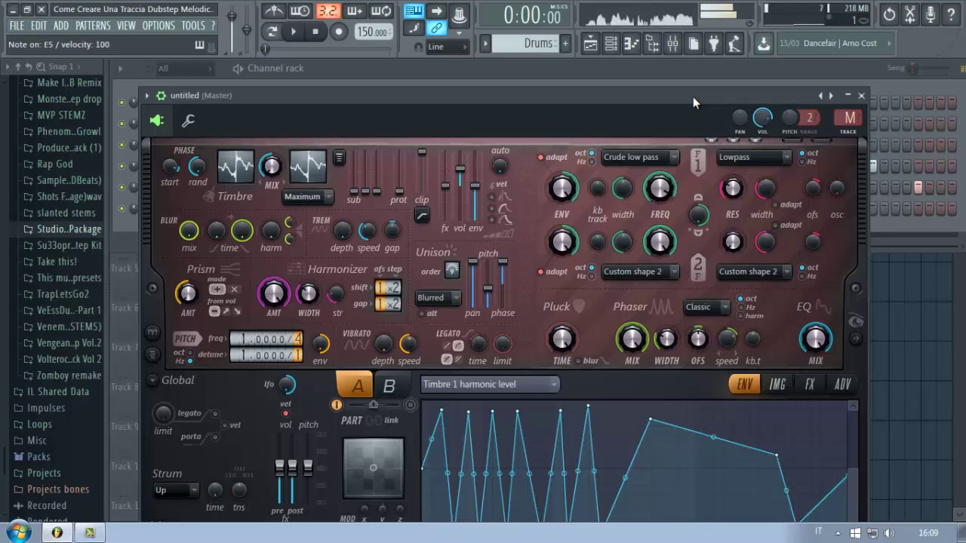
{"action": "left_click", "coordinate": [861, 96]}
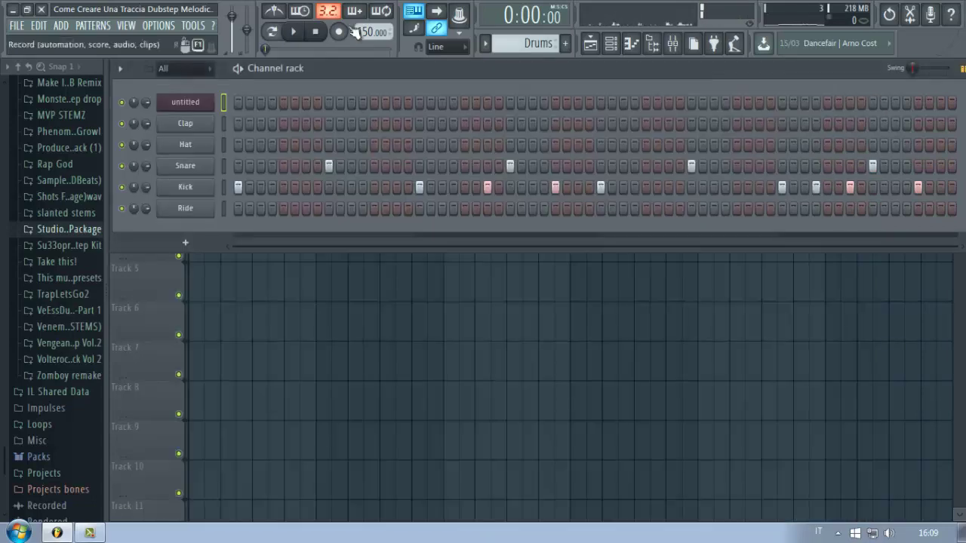
Place the empty Pattern 5 at the start of Track 4 and open the Harmor channel's piano roll
{"action": "scroll", "coordinate": [533, 43], "scroll_direction": "down", "scroll_amount": 3}
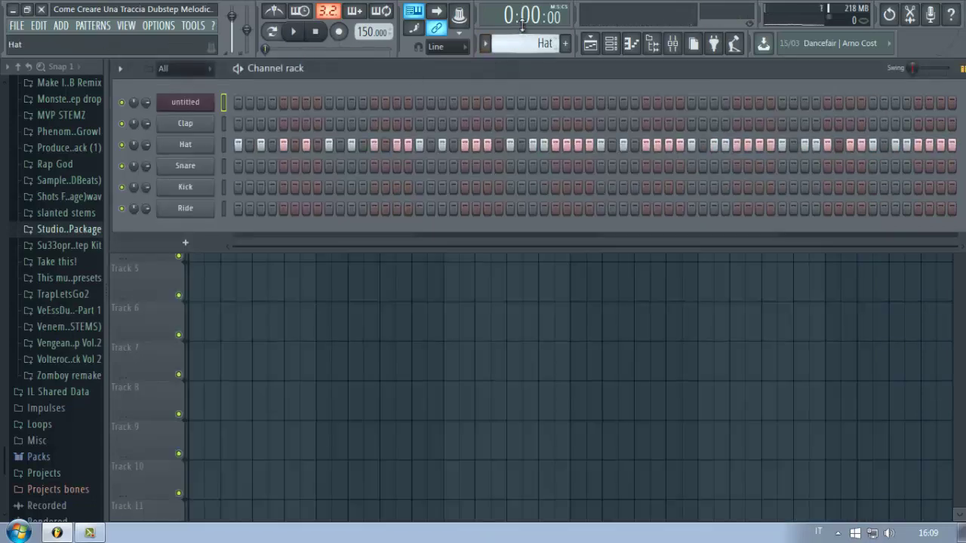
{"action": "left_click", "coordinate": [629, 47]}
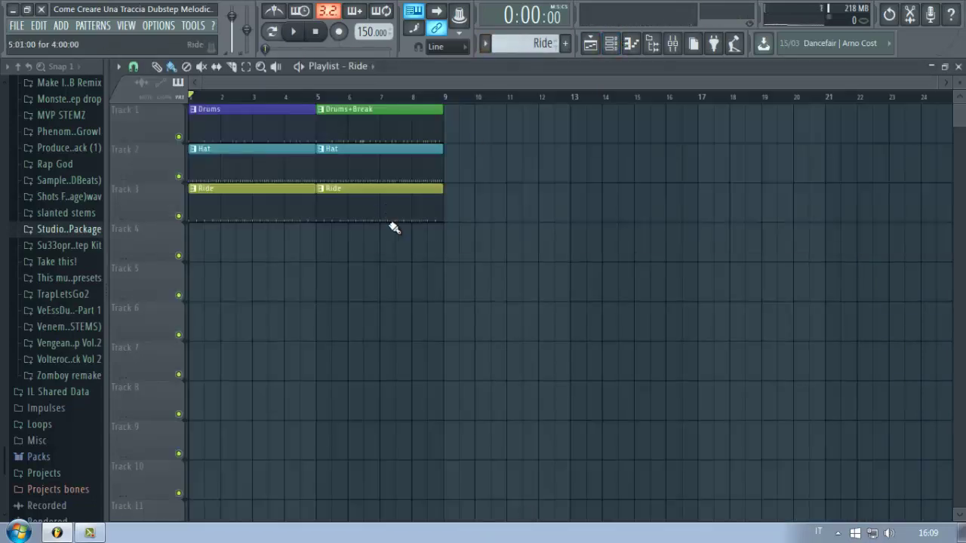
{"action": "left_click_drag", "start_coordinate": [536, 39], "coordinate": [151, 249]}
{"action": "left_click", "coordinate": [632, 43]}
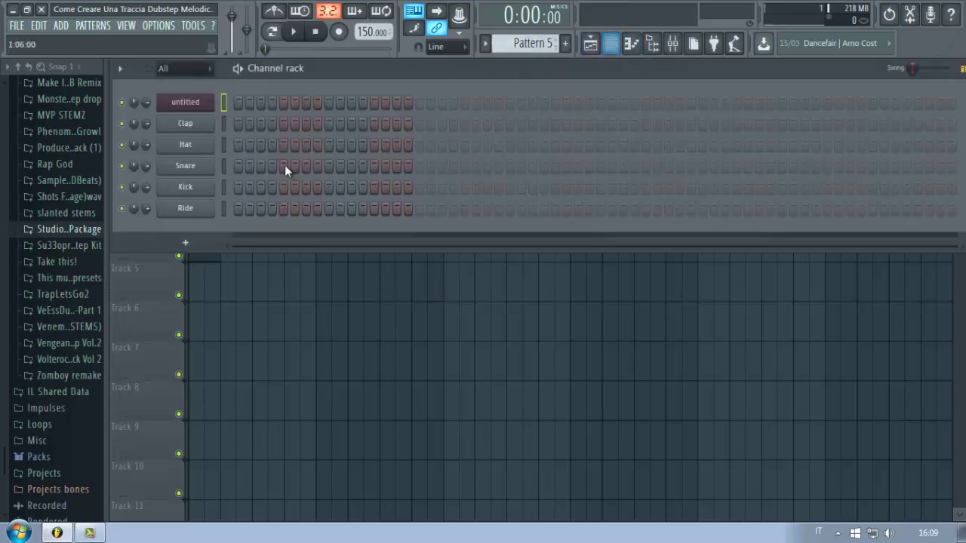
{"action": "right_click", "coordinate": [171, 97]}
{"action": "left_click", "coordinate": [188, 102]}
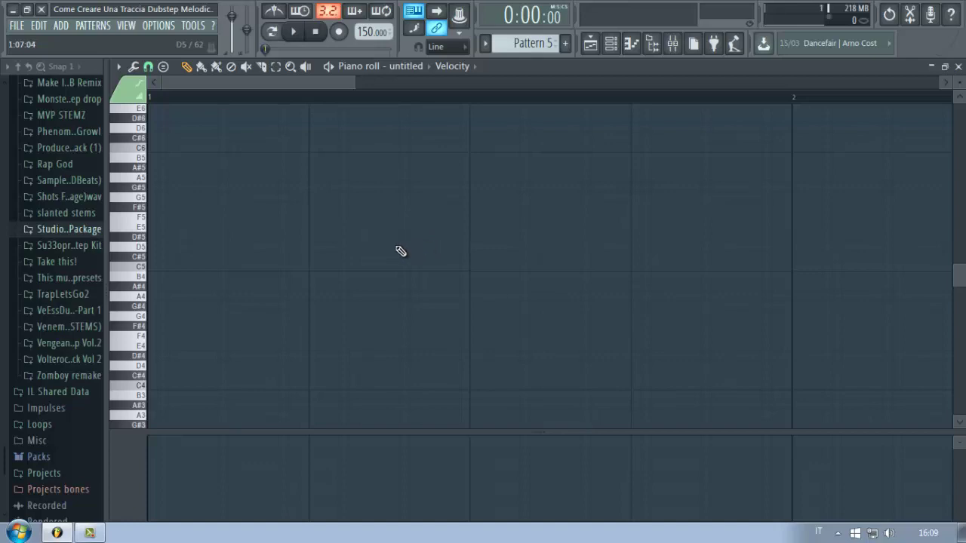
Draw a C#5 note at the start of bar 1 and lengthen it to one full bar
{"action": "left_click_drag", "start_coordinate": [400, 252], "coordinate": [63, 261]}
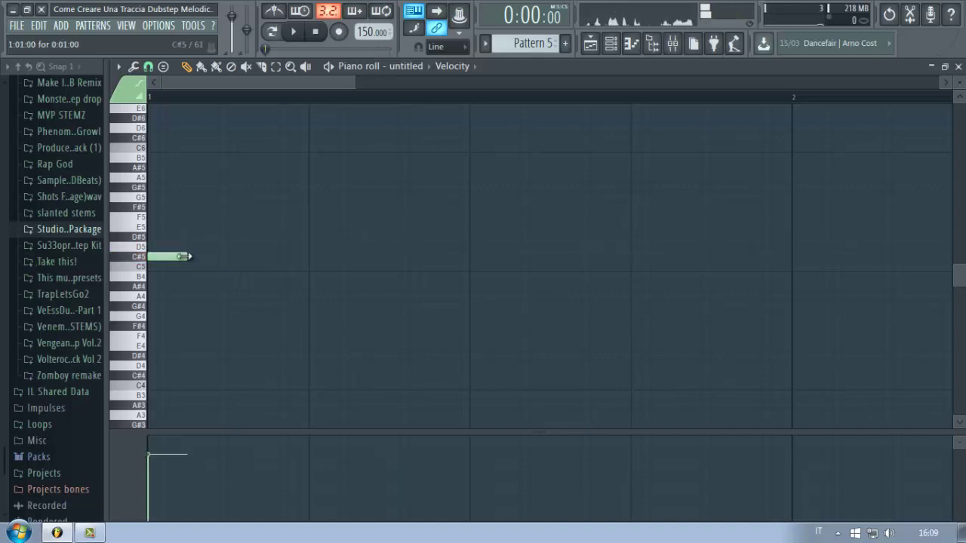
{"action": "left_click_drag", "start_coordinate": [186, 257], "coordinate": [791, 265]}
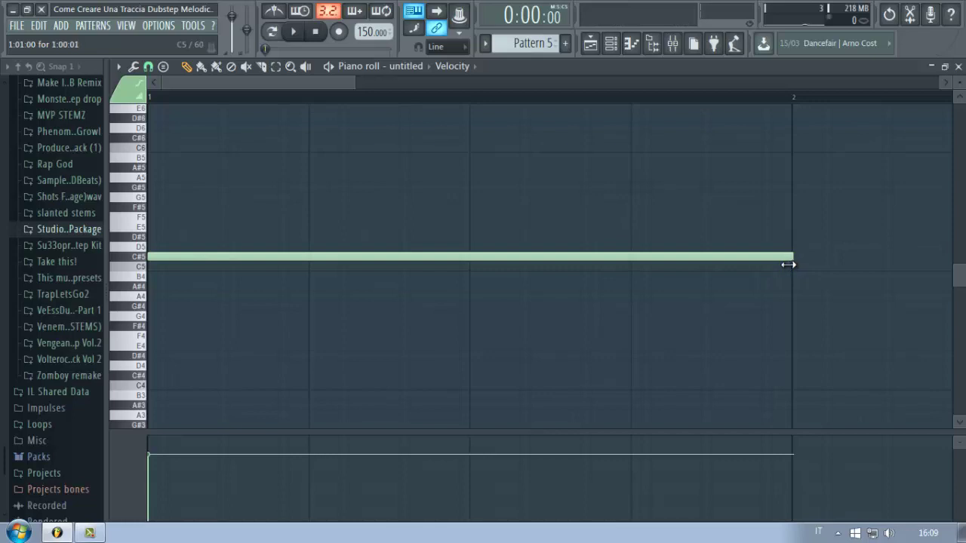
{"action": "scroll", "coordinate": [761, 108], "scroll_direction": "down", "scroll_amount": 4}
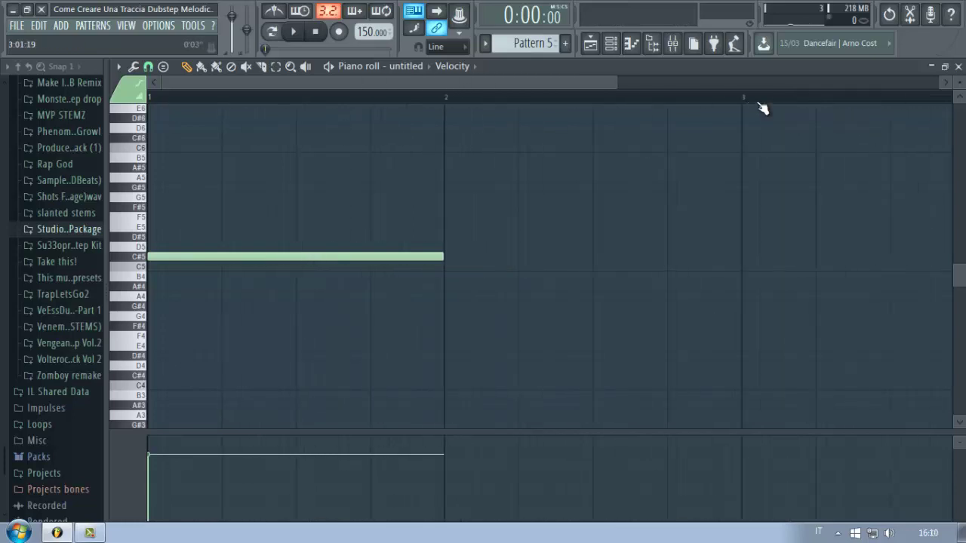
{"action": "scroll", "coordinate": [199, 80], "scroll_direction": "up", "scroll_amount": 4}
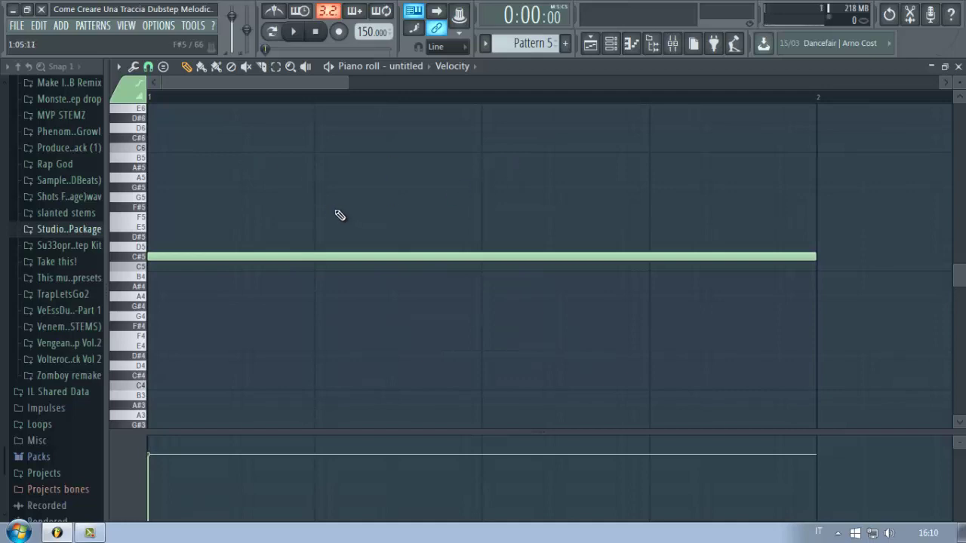
Add a one-bar F#5 note above the C#5 note and listen to the two together
{"action": "mouse_move", "coordinate": [340, 215]}
{"action": "left_mouse_down"}
{"action": "mouse_move", "coordinate": [155, 181]}
{"action": "mouse_move", "coordinate": [163, 206]}
{"action": "left_mouse_up"}
{"action": "key", "text": "space"}
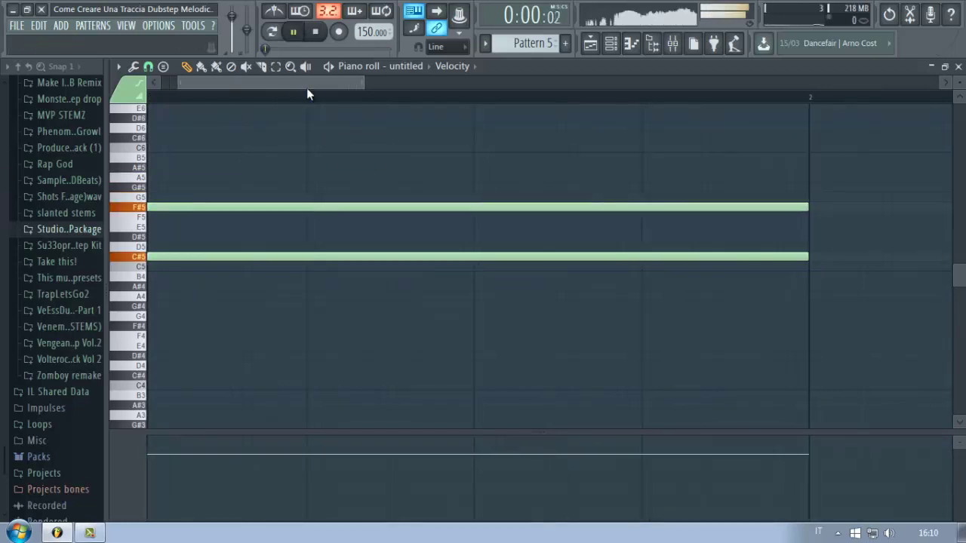
{"action": "key", "text": "space"}
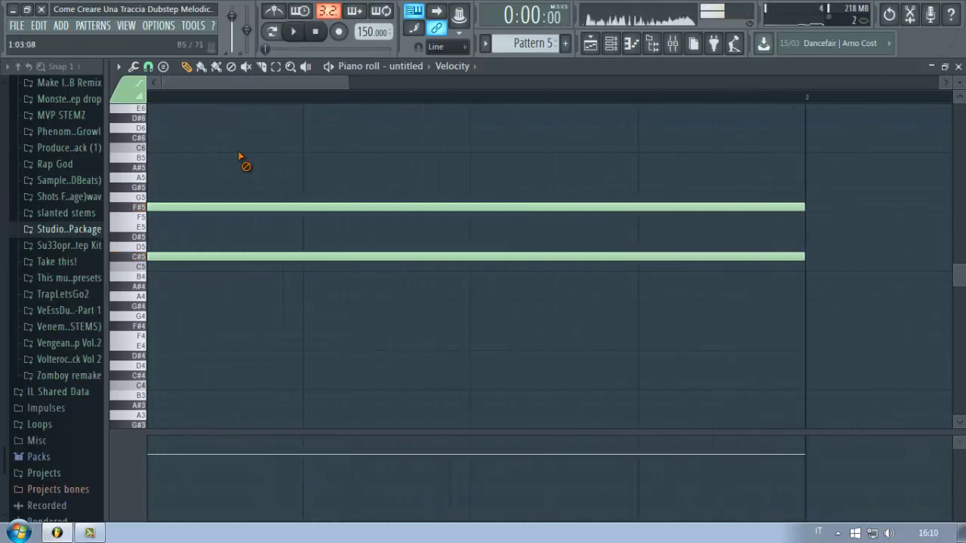
Extend both the C#5 and F#5 notes to the start of bar 3, then deselect them
{"action": "key", "text": "ctrl+a"}
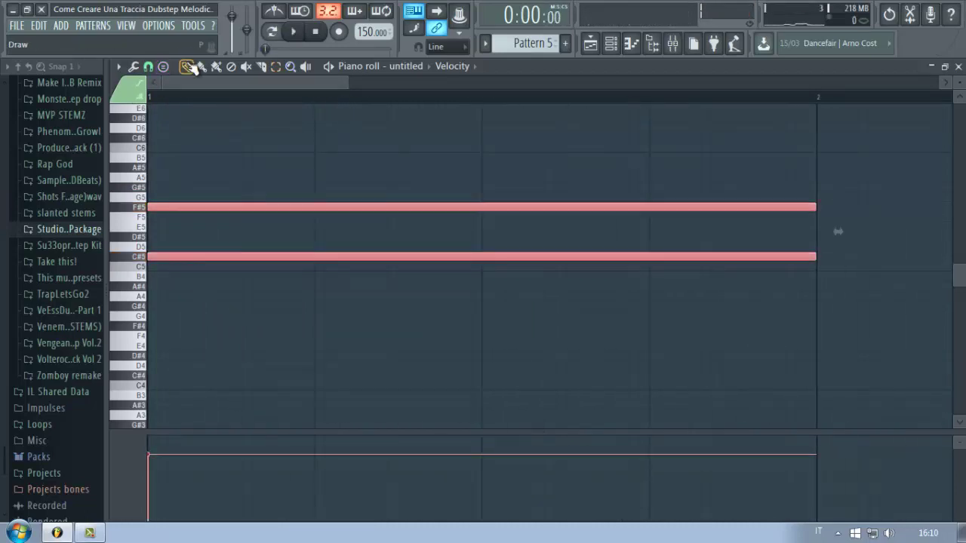
{"action": "left_click_drag", "start_coordinate": [222, 85], "coordinate": [349, 110]}
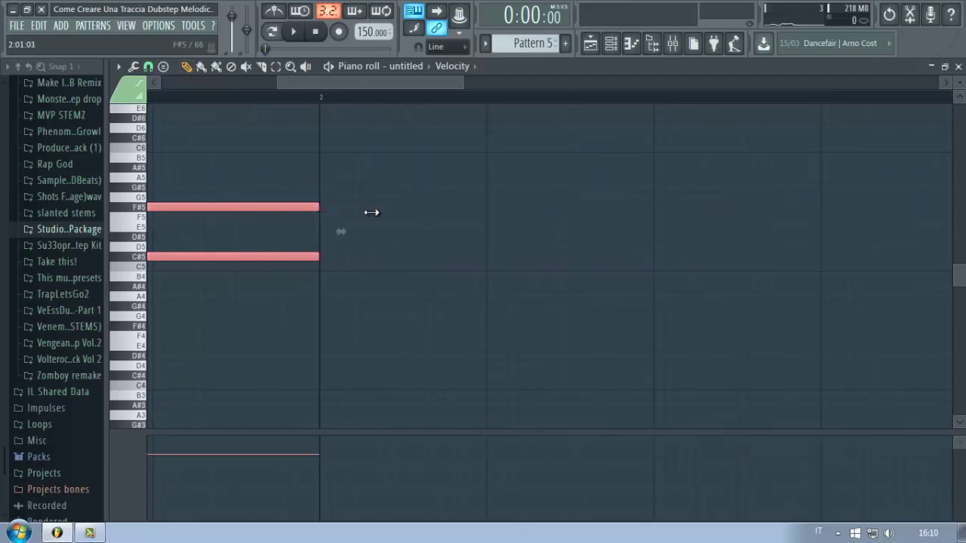
{"action": "left_click_drag", "start_coordinate": [372, 212], "coordinate": [859, 267]}
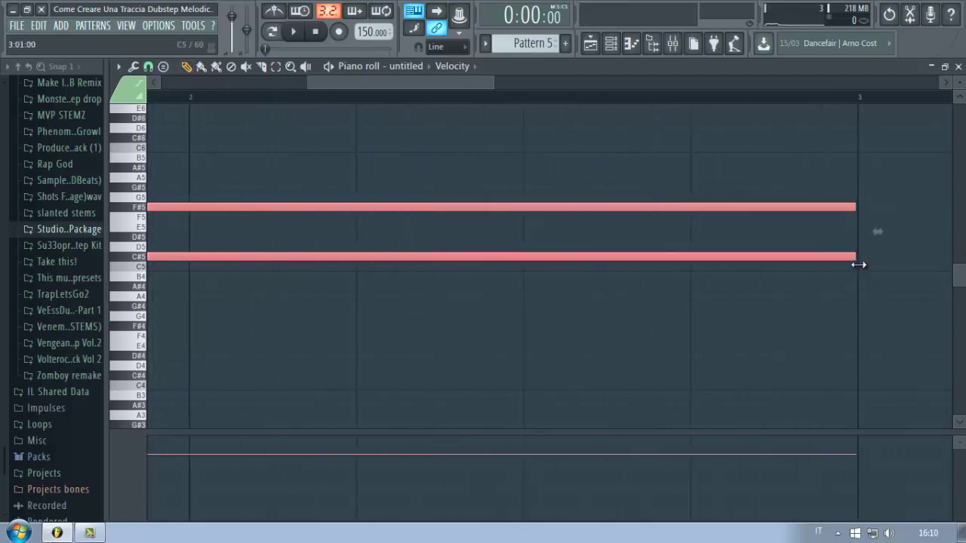
{"action": "left_click", "coordinate": [486, 189]}
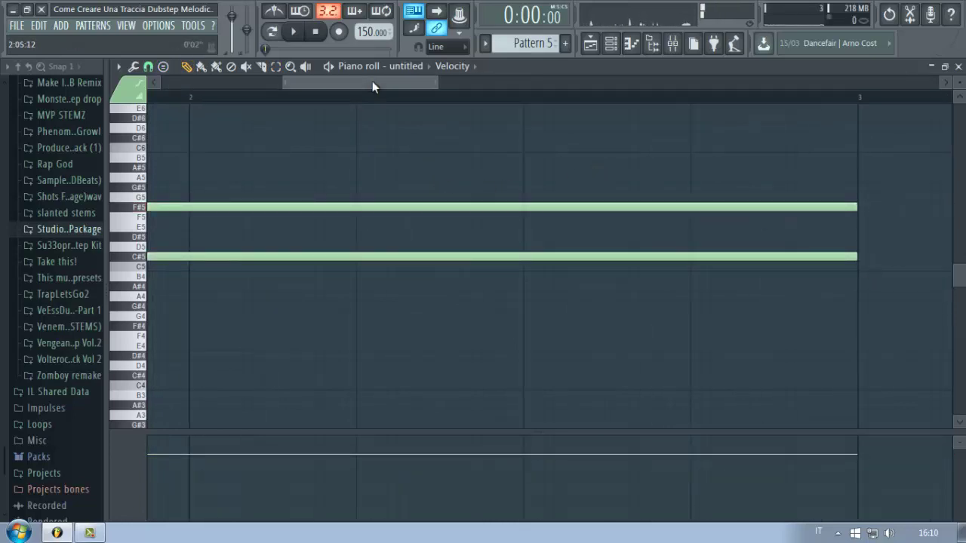
Add two-bar D#5 and A#4 notes starting at bar 3 and play back the pattern
{"action": "left_click_drag", "start_coordinate": [373, 83], "coordinate": [494, 99]}
{"action": "left_click_drag", "start_coordinate": [238, 236], "coordinate": [220, 237]}
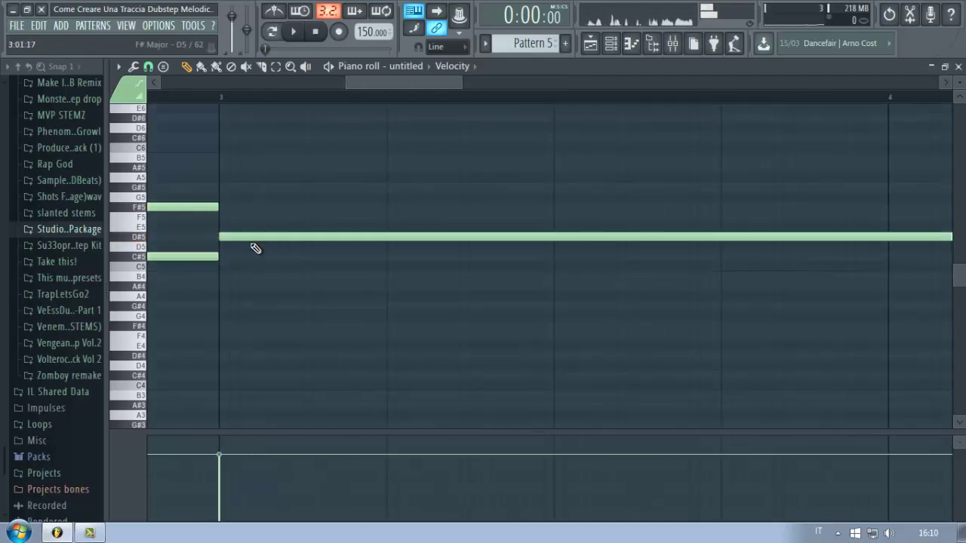
{"action": "scroll", "coordinate": [224, 99], "scroll_direction": "up", "scroll_amount": 2}
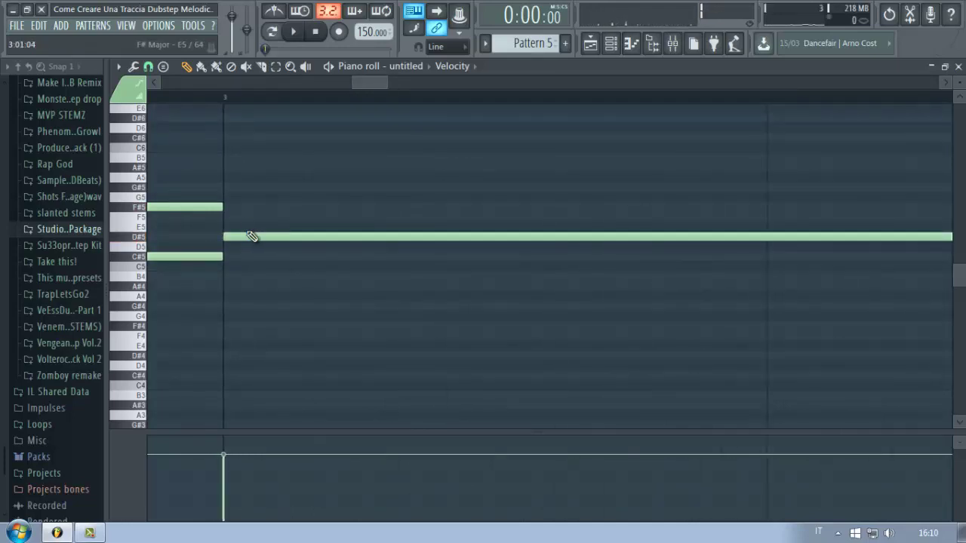
{"action": "left_click", "coordinate": [231, 286]}
{"action": "left_click", "coordinate": [238, 286]}
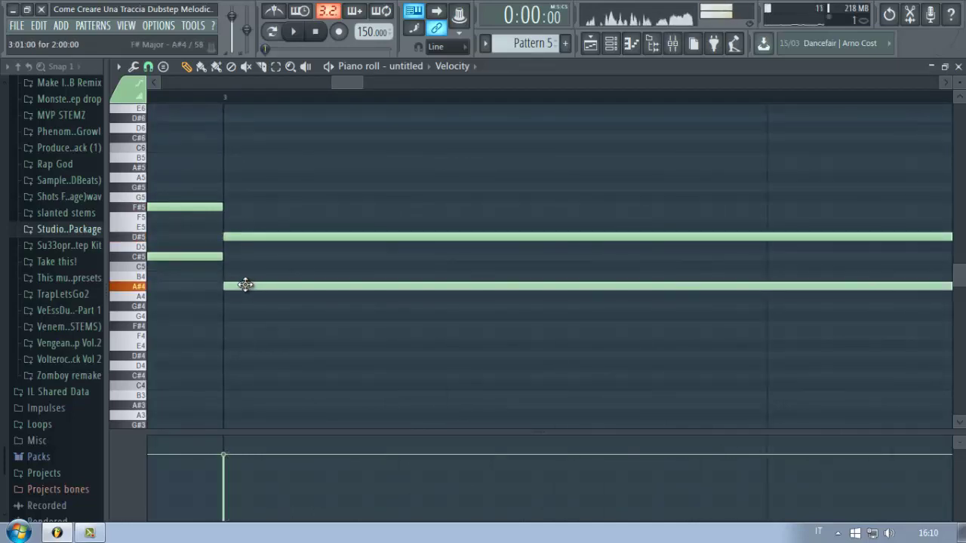
{"action": "left_click", "coordinate": [194, 257]}
{"action": "left_click", "coordinate": [242, 288]}
{"action": "key", "text": "space"}
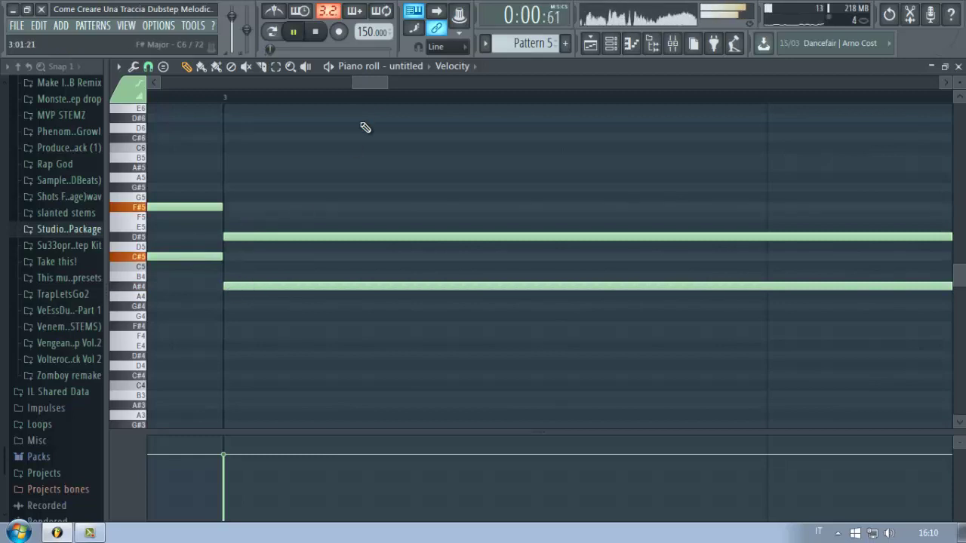
{"action": "left_click_drag", "start_coordinate": [374, 83], "coordinate": [568, 109]}
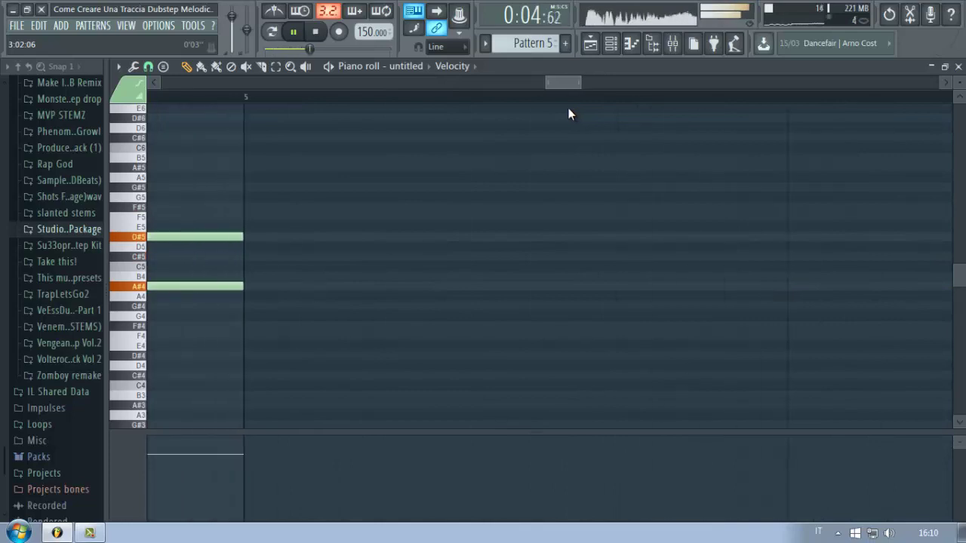
Add two-bar F#4 and B4 notes at bar 5, followed by two-bar C#5 and G#4 notes at bar 7
{"action": "left_click_drag", "start_coordinate": [252, 334], "coordinate": [261, 305]}
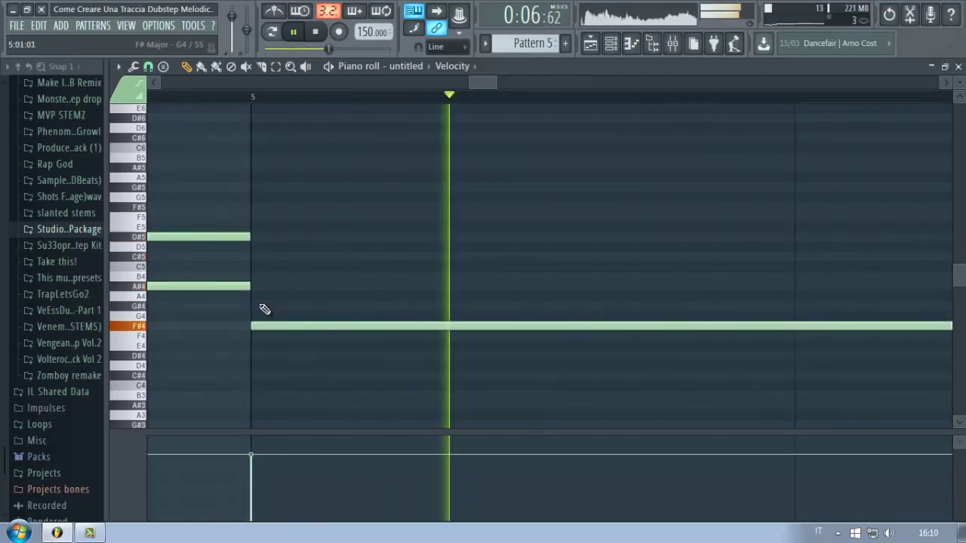
{"action": "left_click_drag", "start_coordinate": [253, 257], "coordinate": [250, 276]}
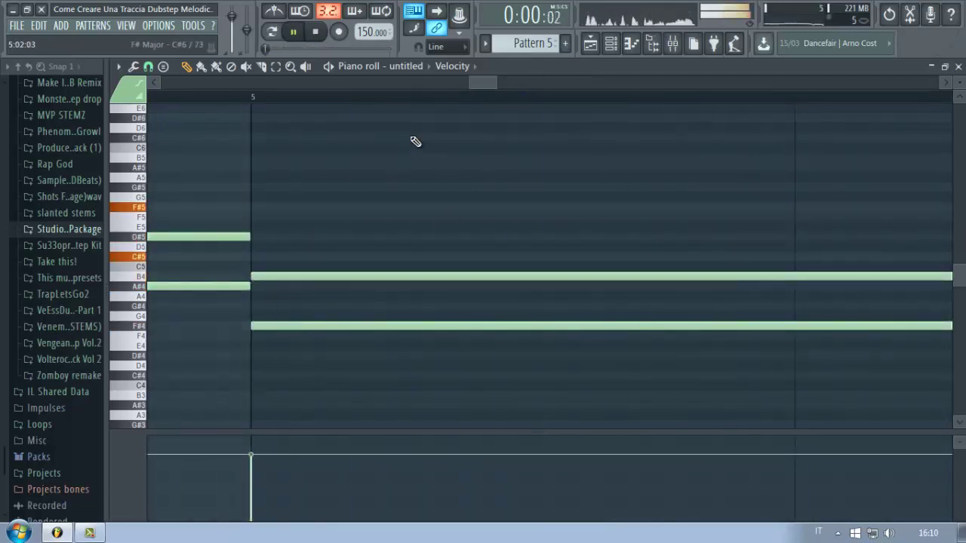
{"action": "left_click_drag", "start_coordinate": [487, 82], "coordinate": [633, 136]}
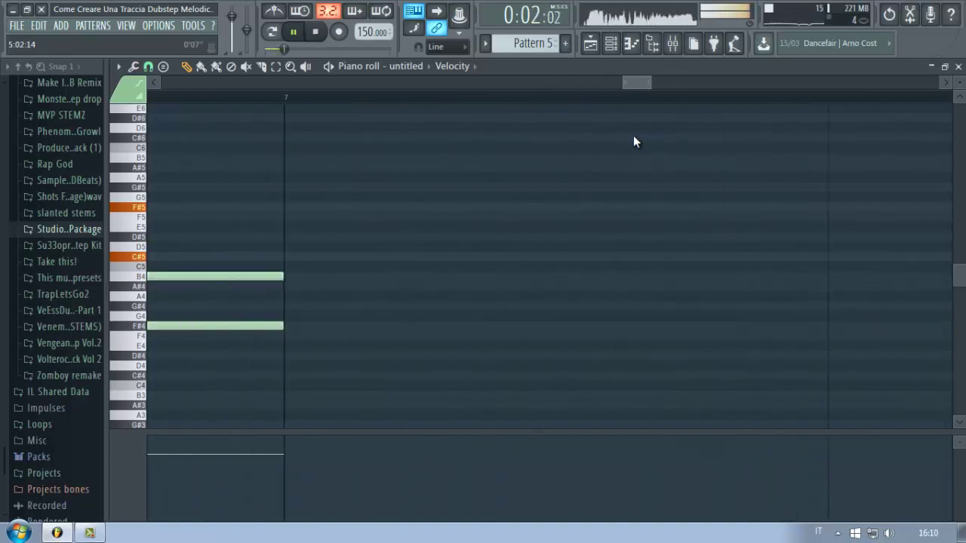
{"action": "left_click", "coordinate": [291, 258]}
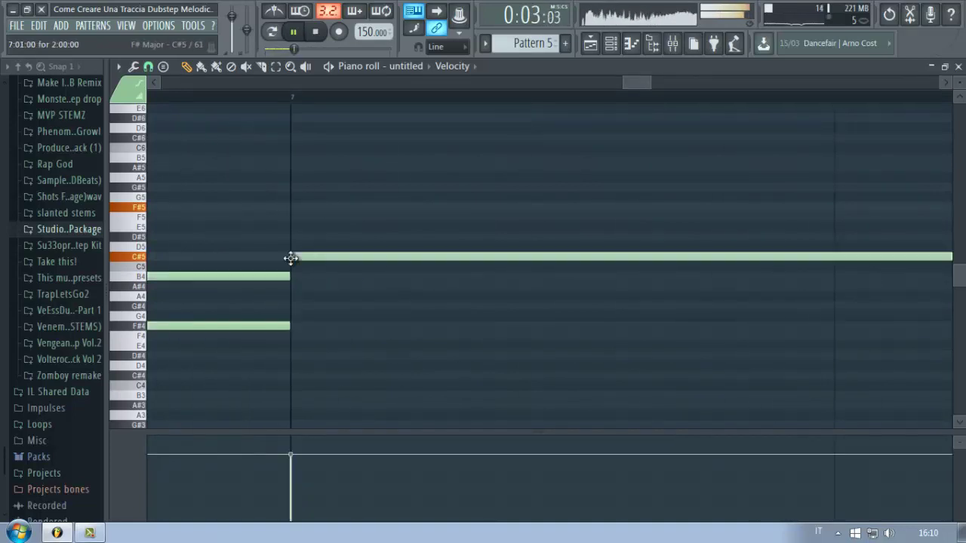
{"action": "left_click", "coordinate": [295, 306]}
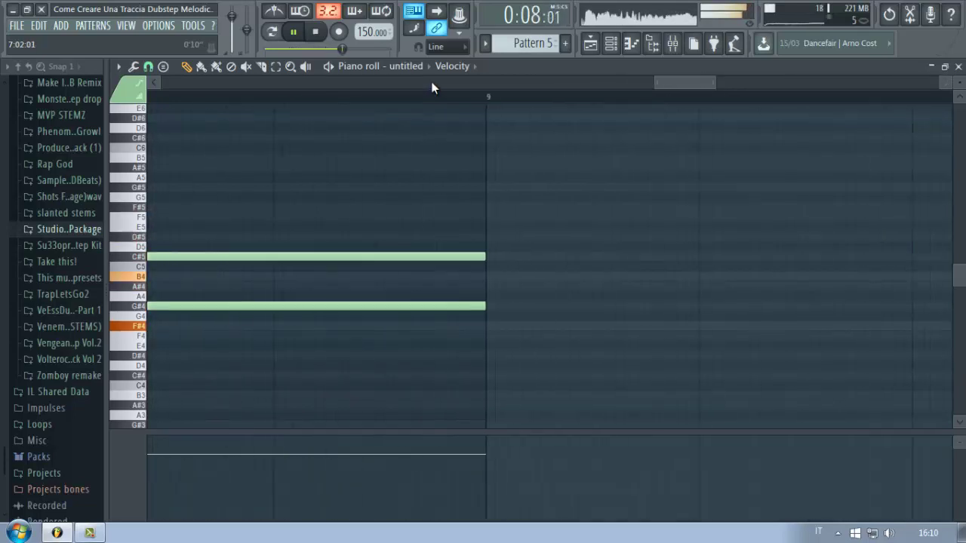
Add two-bar F#5 and C#5 notes at bar 9, followed by two-bar G#5 and D#5 notes at bar 11
{"action": "left_click", "coordinate": [495, 209]}
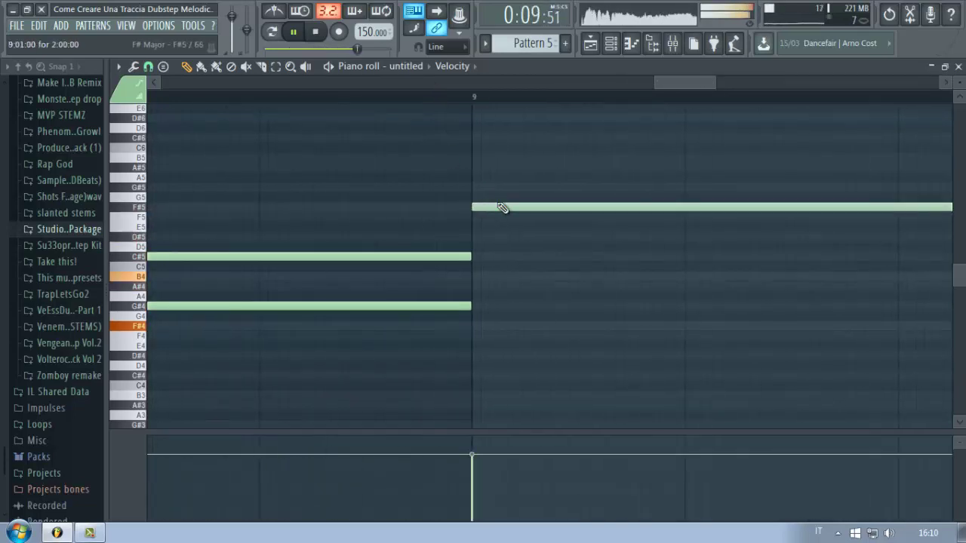
{"action": "left_click", "coordinate": [501, 256]}
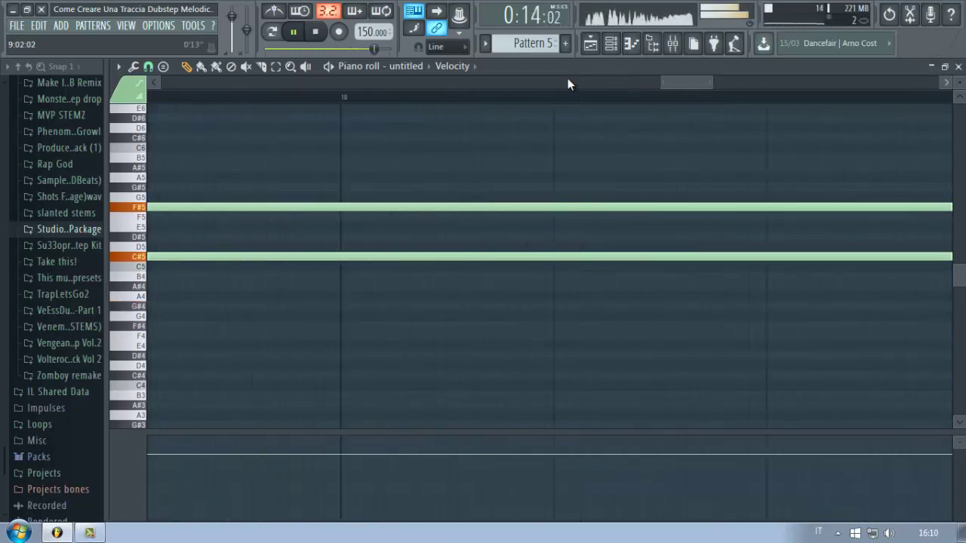
{"action": "left_click", "coordinate": [375, 188]}
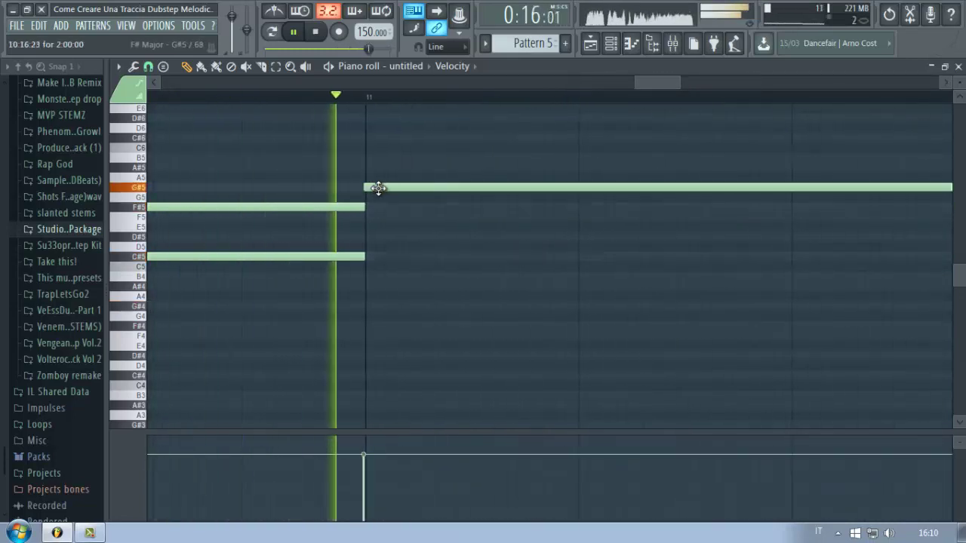
{"action": "key", "text": "space"}
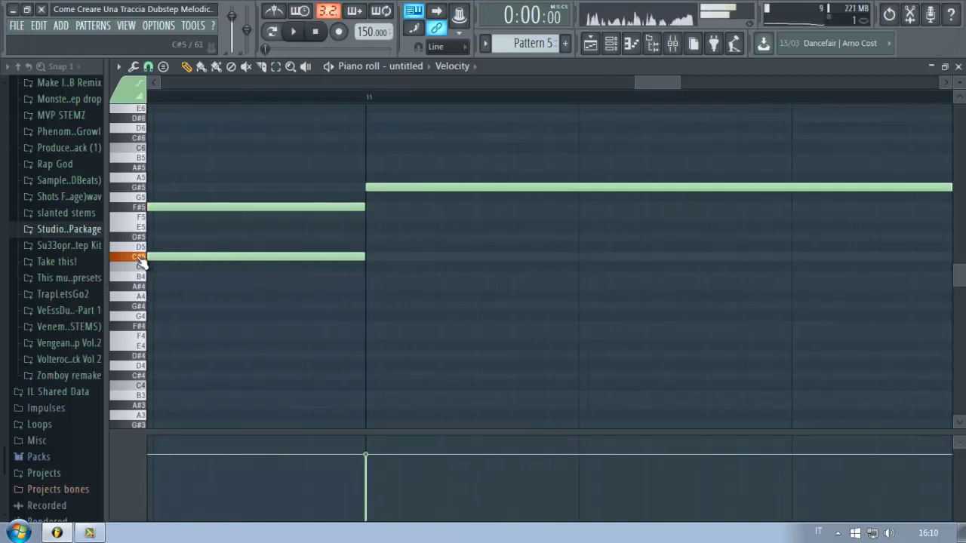
{"action": "left_click_drag", "start_coordinate": [261, 247], "coordinate": [379, 234]}
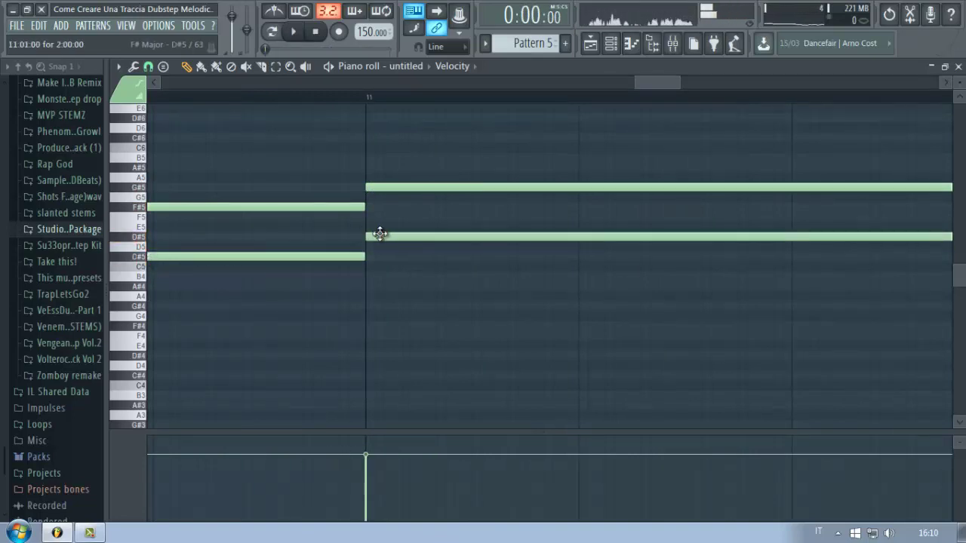
Add a two-bar B4 note at bar 13 and a two-bar C#5 note at bar 15
{"action": "scroll", "coordinate": [709, 106], "scroll_direction": "right", "scroll_amount": 5}
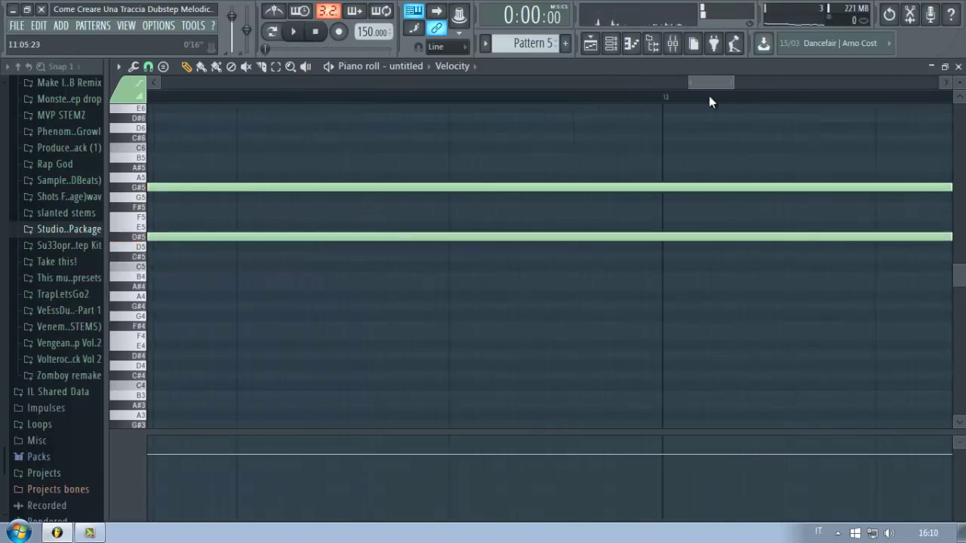
{"action": "left_click", "coordinate": [362, 265]}
{"action": "left_click_drag", "start_coordinate": [361, 266], "coordinate": [393, 279]}
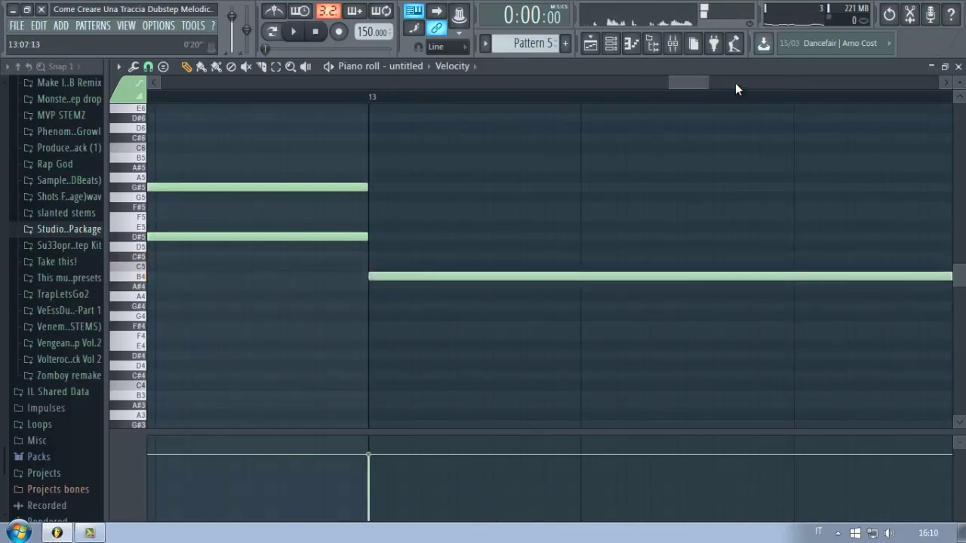
{"action": "scroll", "coordinate": [736, 87], "scroll_direction": "right", "scroll_amount": 5}
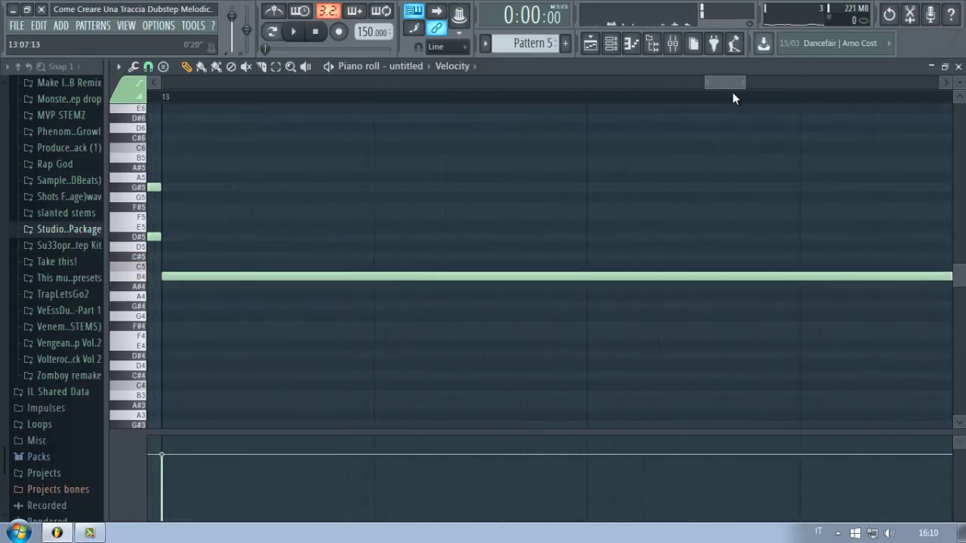
{"action": "left_click", "coordinate": [345, 255]}
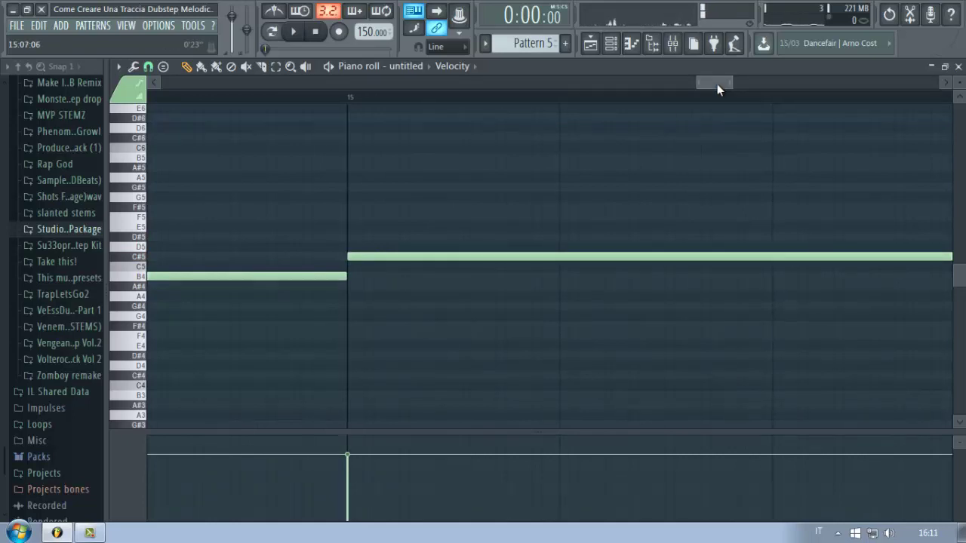
Replace the C#5 note at bar 15 with a two-bar A#4 note
{"action": "mouse_move", "coordinate": [717, 84]}
{"action": "left_mouse_down"}
{"action": "mouse_move", "coordinate": [654, 84]}
{"action": "mouse_move", "coordinate": [714, 87]}
{"action": "left_mouse_up"}
{"action": "left_click", "coordinate": [569, 247]}
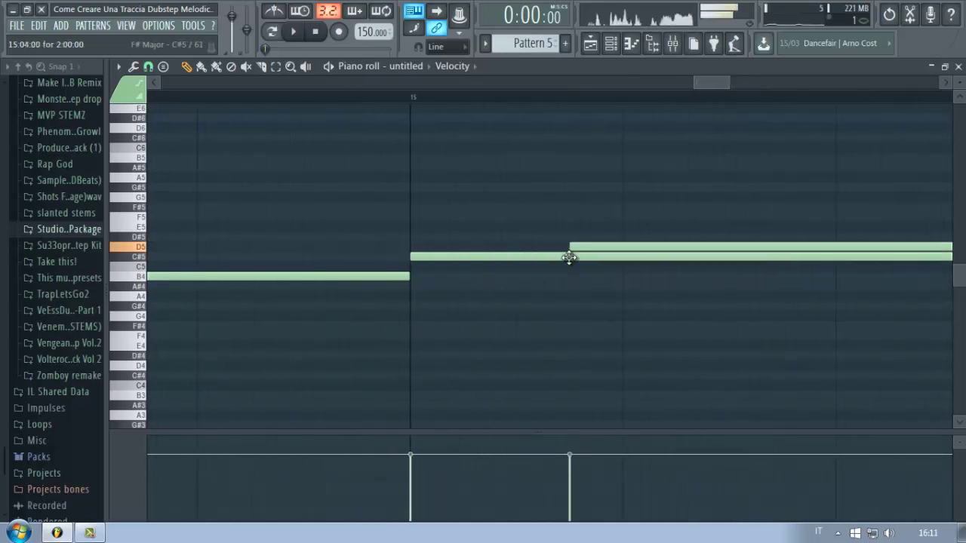
{"action": "left_click_drag", "start_coordinate": [569, 258], "coordinate": [483, 294]}
{"action": "right_click", "coordinate": [451, 258]}
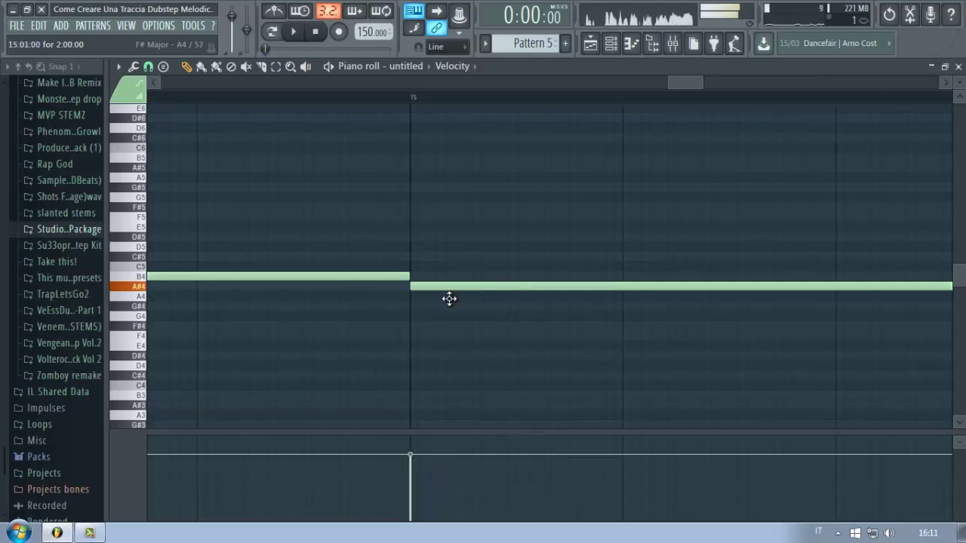
Start song playback, open the Playlist and move the playback position to bar 9
{"action": "scroll", "coordinate": [502, 113], "scroll_direction": "up", "scroll_amount": 5}
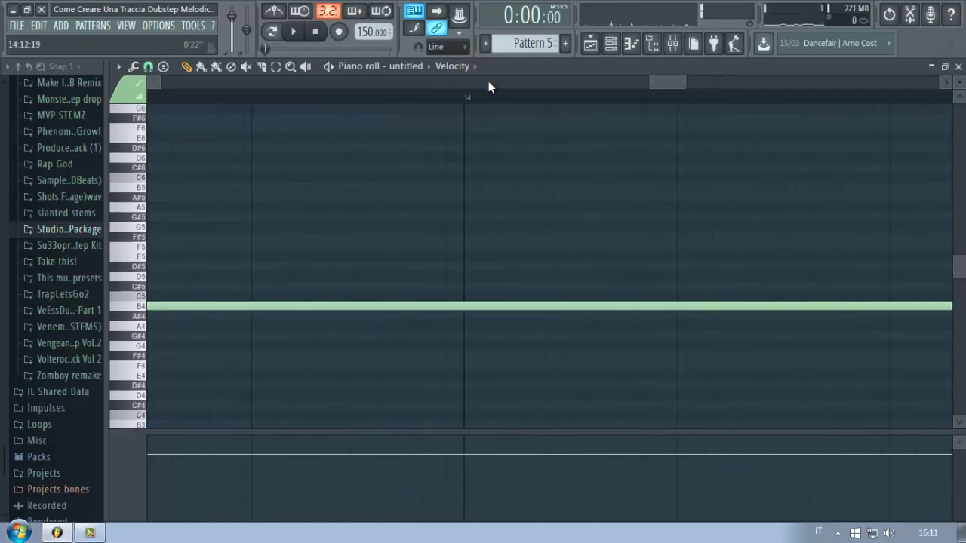
{"action": "scroll", "coordinate": [487, 81], "scroll_direction": "up", "scroll_amount": 3}
{"action": "scroll", "coordinate": [484, 71], "scroll_direction": "up", "scroll_amount": 4}
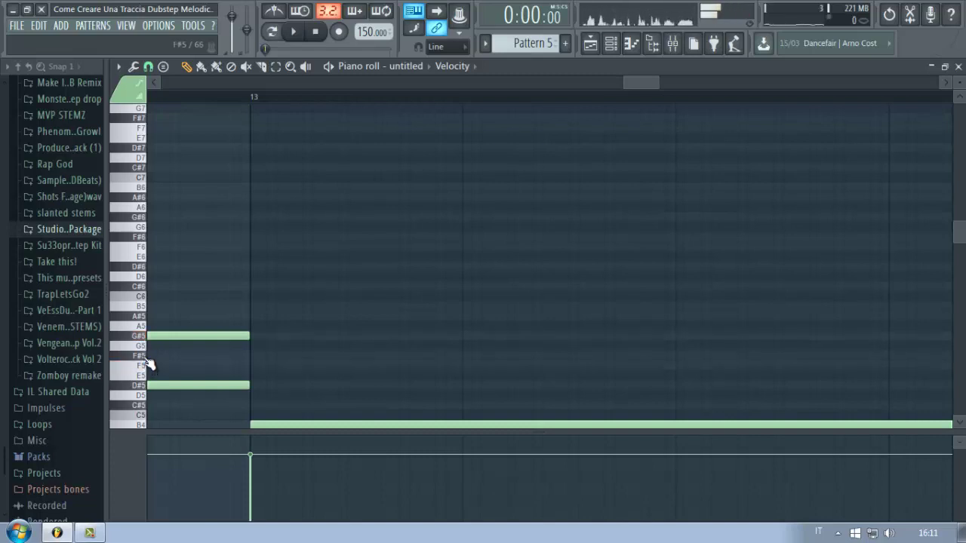
{"action": "key", "text": "space"}
{"action": "key", "text": "F5"}
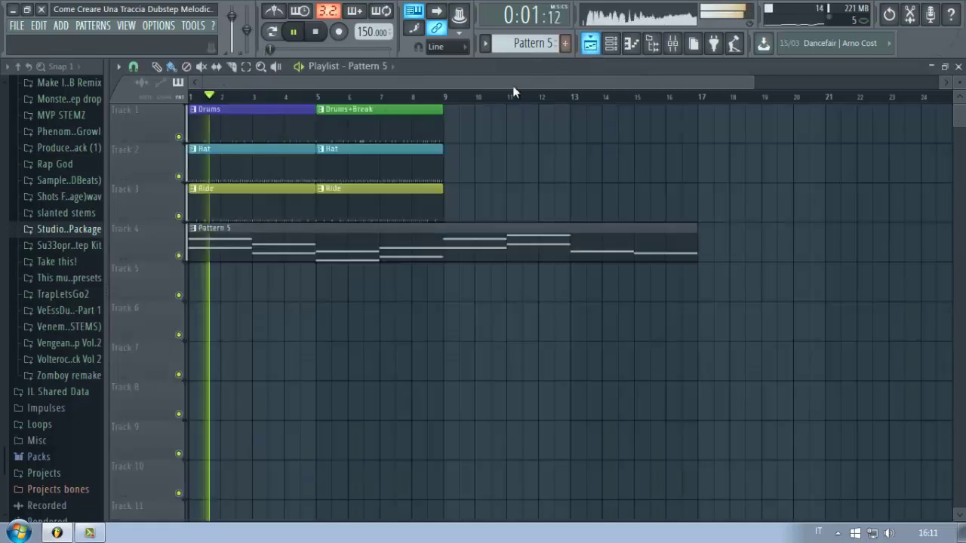
{"action": "left_click", "coordinate": [444, 97]}
Stop playback and place a Drums clip at bar 9 and a Drums+Break clip at bar 13 on Track 1
{"action": "left_click", "coordinate": [272, 106]}
{"action": "key", "text": "space"}
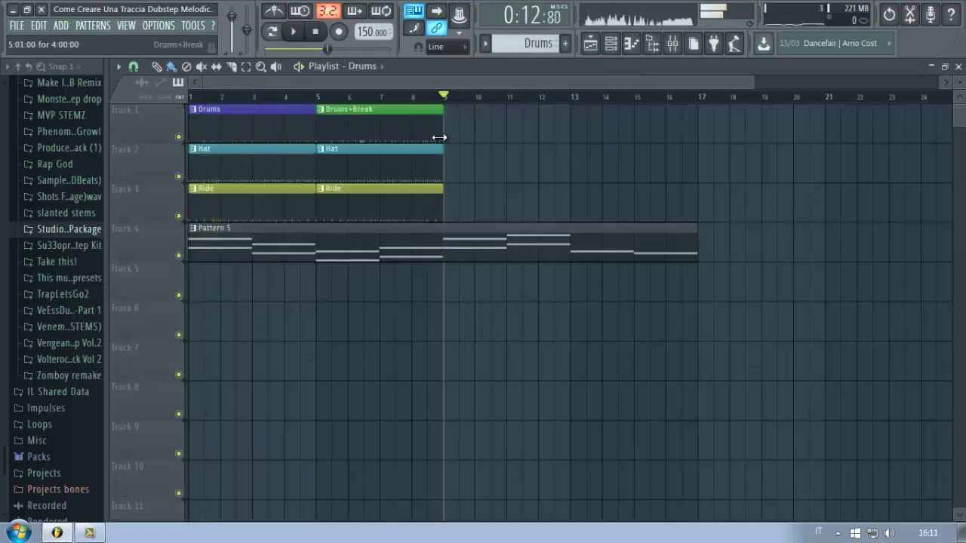
{"action": "left_click", "coordinate": [458, 130]}
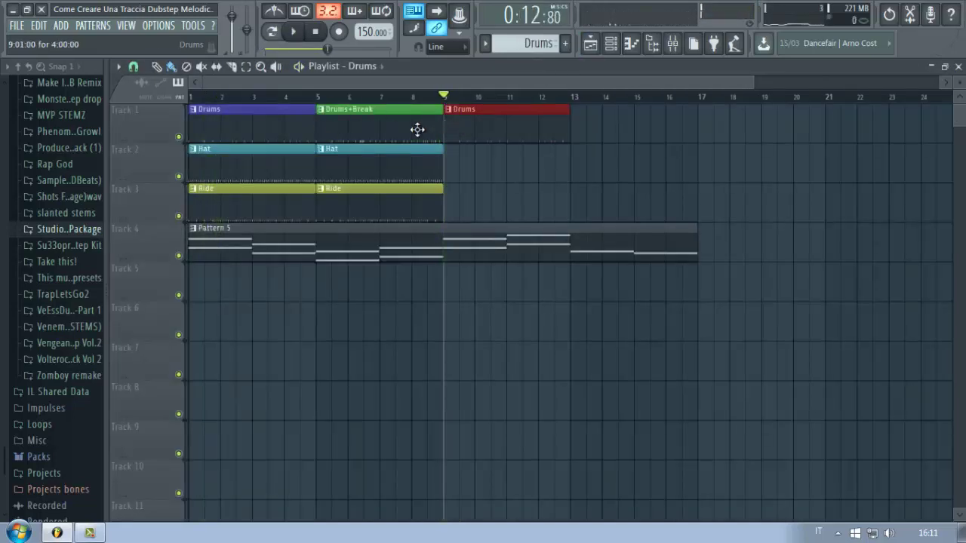
{"action": "left_click", "coordinate": [416, 129]}
{"action": "left_click", "coordinate": [594, 133]}
Place two consecutive Hat clips on Track 2 and two Ride clips on Track 3, covering bars 9 to 17
{"action": "left_click", "coordinate": [419, 173]}
{"action": "left_click_drag", "start_coordinate": [457, 172], "coordinate": [597, 181]}
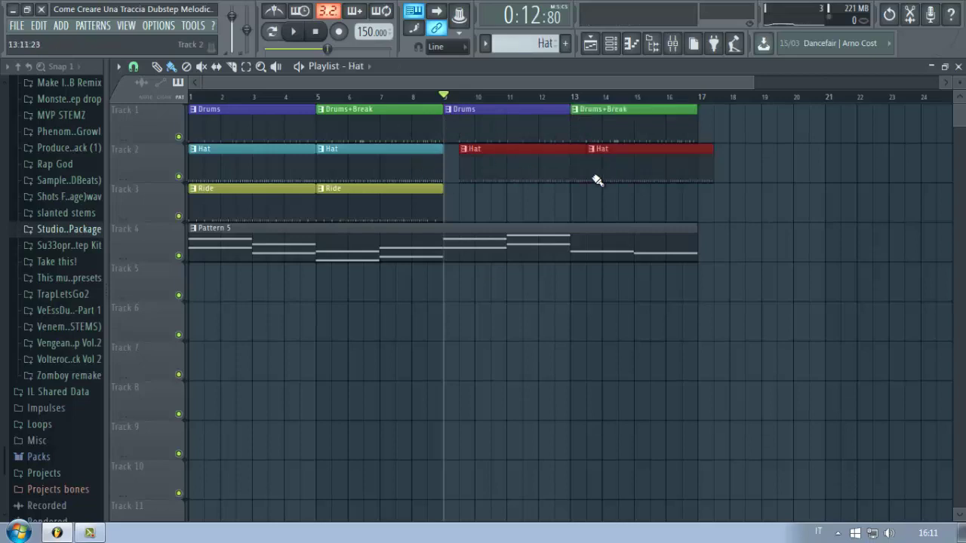
{"action": "left_click", "coordinate": [428, 208]}
{"action": "left_click_drag", "start_coordinate": [455, 203], "coordinate": [633, 204]}
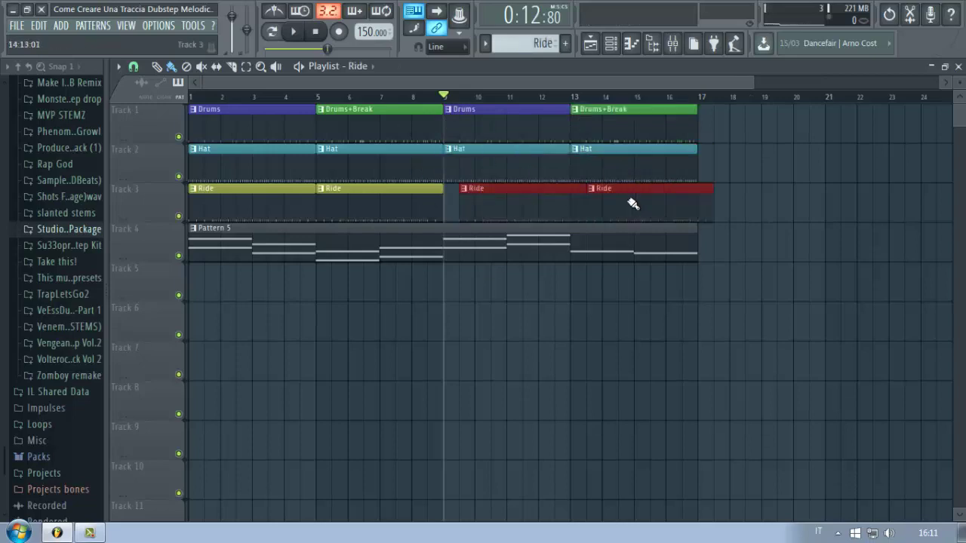
Play the song, return to the piano roll of Pattern 5 and add a two-bar F#5 note above the B4 note at bar 13
{"action": "key", "text": "space"}
{"action": "left_click", "coordinate": [590, 50]}
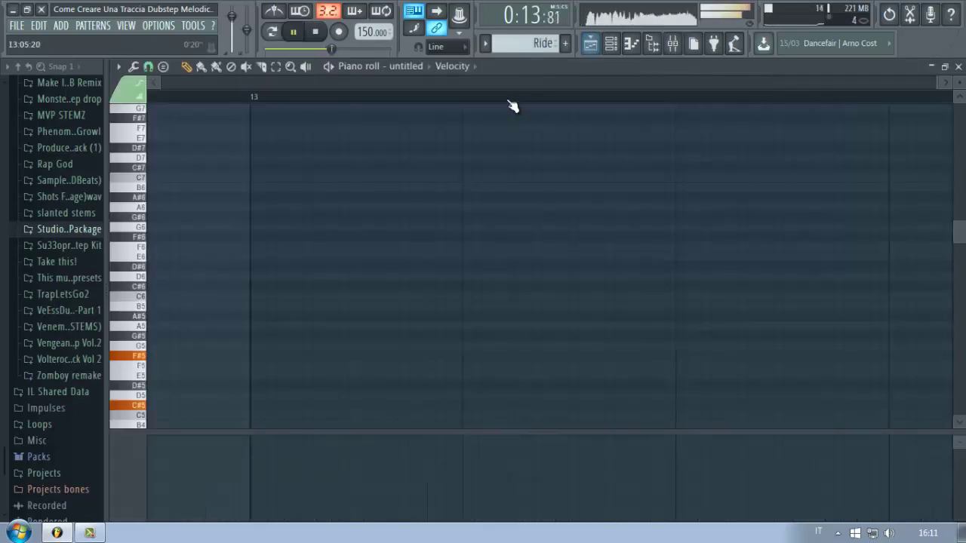
{"action": "scroll", "coordinate": [536, 43], "scroll_direction": "down", "scroll_amount": 1}
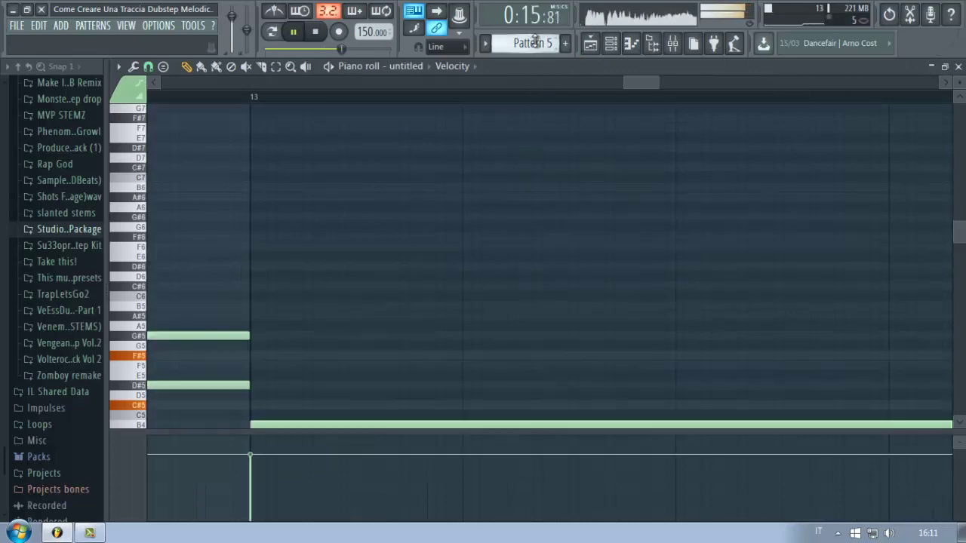
{"action": "scroll", "coordinate": [477, 195], "scroll_direction": "down", "scroll_amount": 5}
{"action": "scroll", "coordinate": [337, 214], "scroll_direction": "up", "scroll_amount": 3}
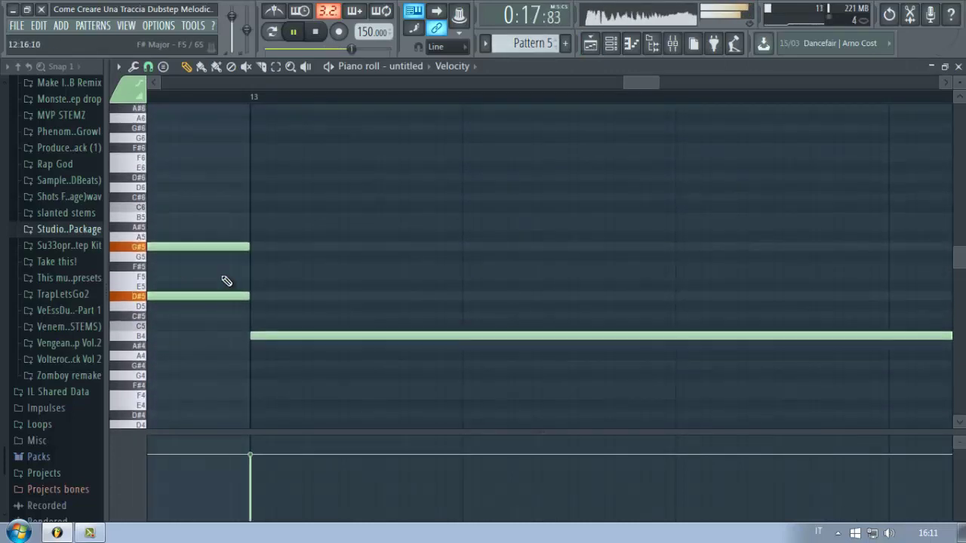
{"action": "left_click", "coordinate": [254, 267]}
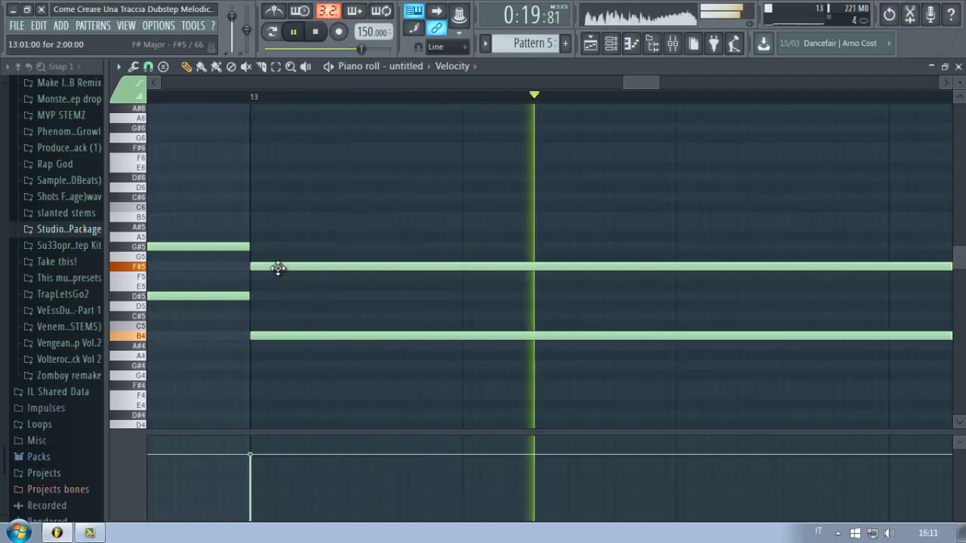
Stop playback and add a two-bar F5 note above the A#4 note at bar 15
{"action": "left_click_drag", "start_coordinate": [635, 80], "coordinate": [709, 89]}
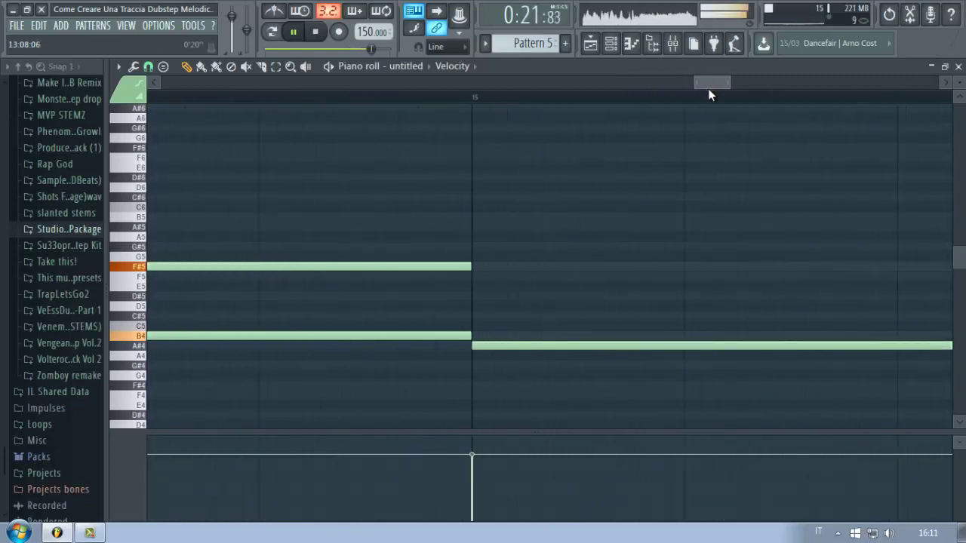
{"action": "key", "text": "space"}
{"action": "left_click", "coordinate": [373, 277]}
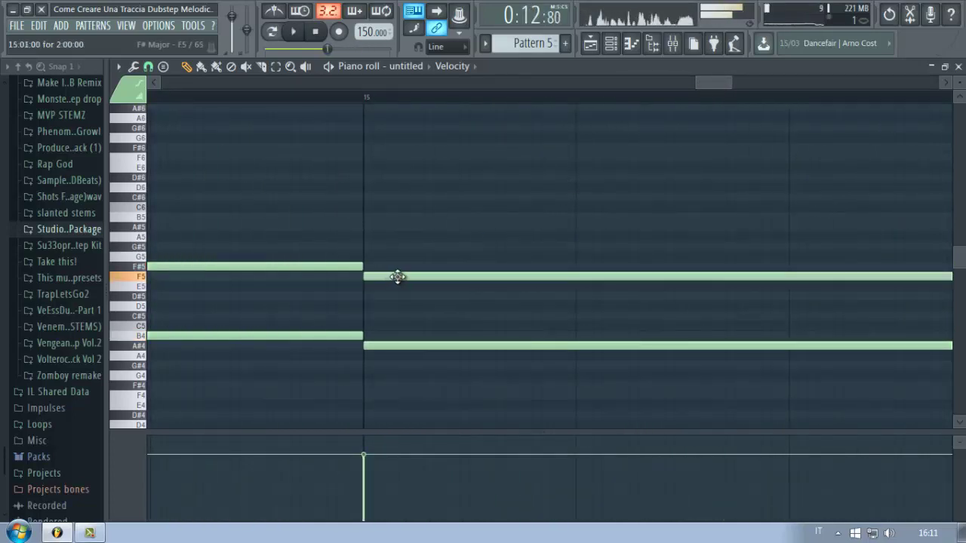
Shorten the F5 and A#4 notes at bar 15 to one bar and play back the song from bar 9
{"action": "left_click_drag", "start_coordinate": [718, 81], "coordinate": [782, 91]}
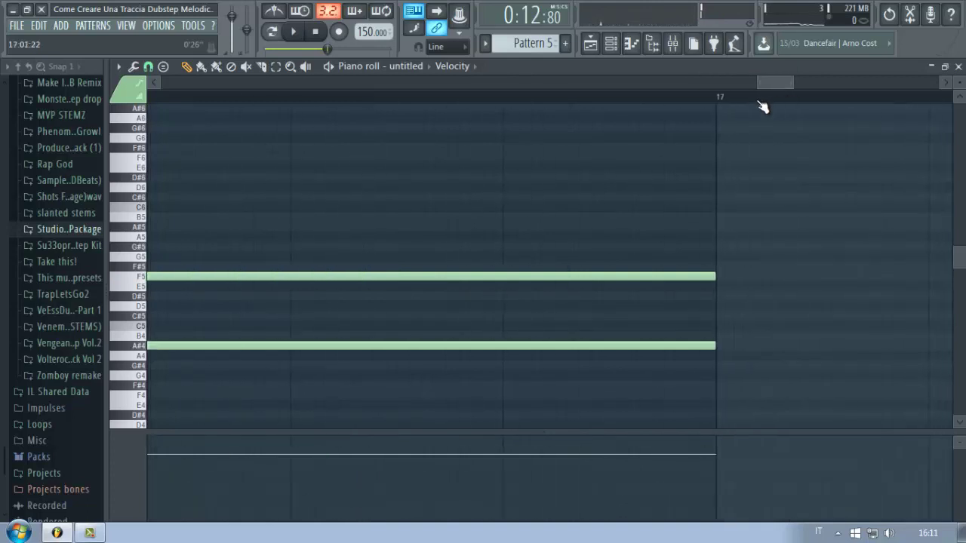
{"action": "scroll", "coordinate": [757, 104], "scroll_direction": "down", "scroll_amount": 7}
{"action": "key", "text": "c"}
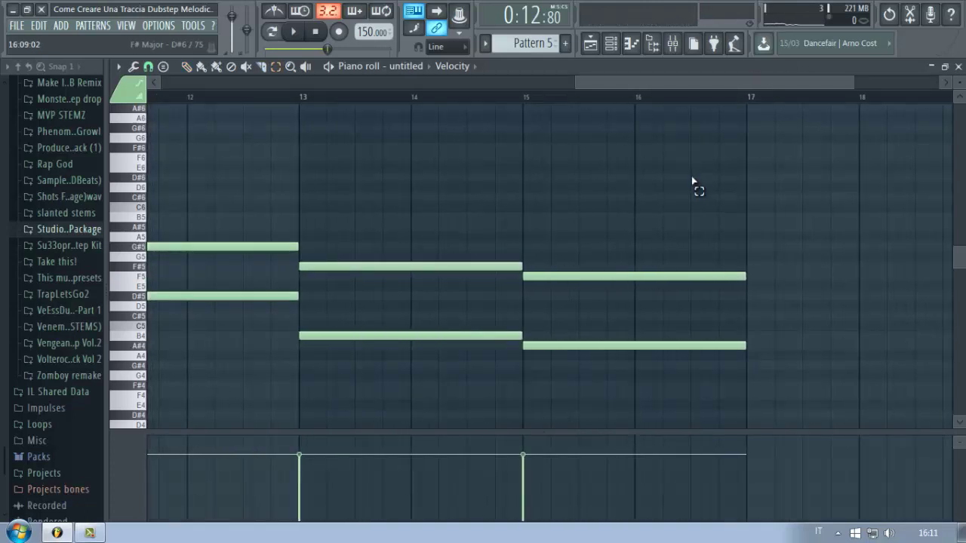
{"action": "left_click_drag", "start_coordinate": [617, 174], "coordinate": [734, 350]}
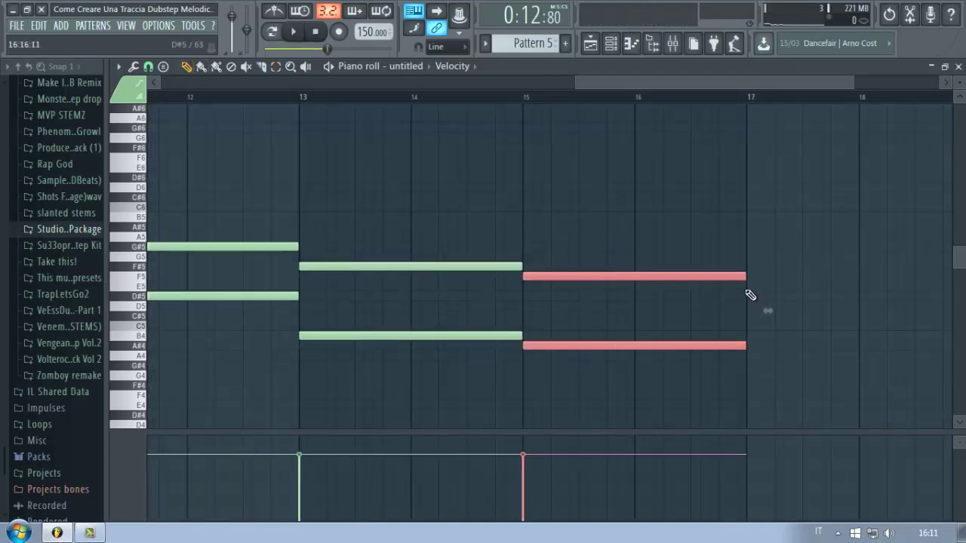
{"action": "left_click_drag", "start_coordinate": [683, 276], "coordinate": [631, 277]}
{"action": "key", "text": "space"}
{"action": "scroll", "coordinate": [654, 105], "scroll_direction": "up", "scroll_amount": 5}
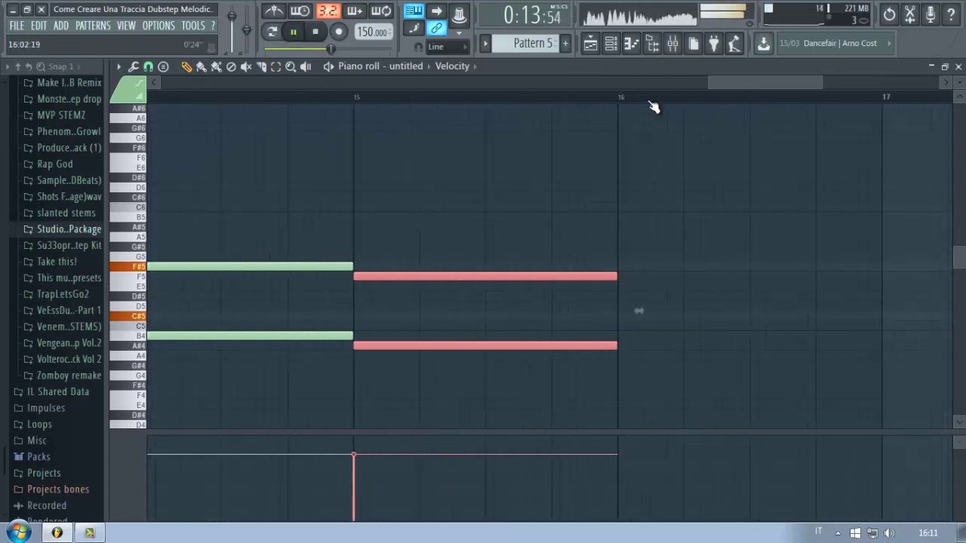
{"action": "left_click", "coordinate": [587, 272], "text": "ctrl"}
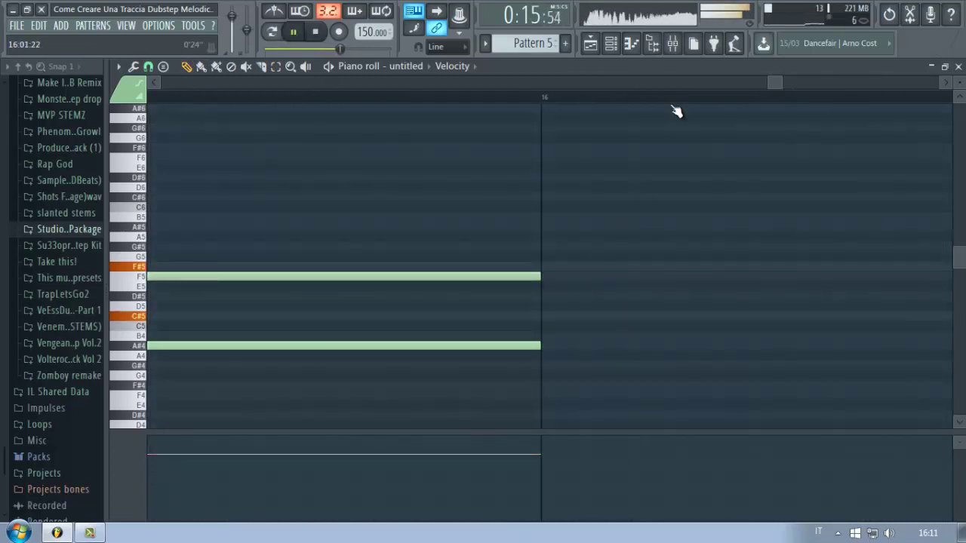
{"action": "scroll", "coordinate": [742, 98], "scroll_direction": "down", "scroll_amount": 6}
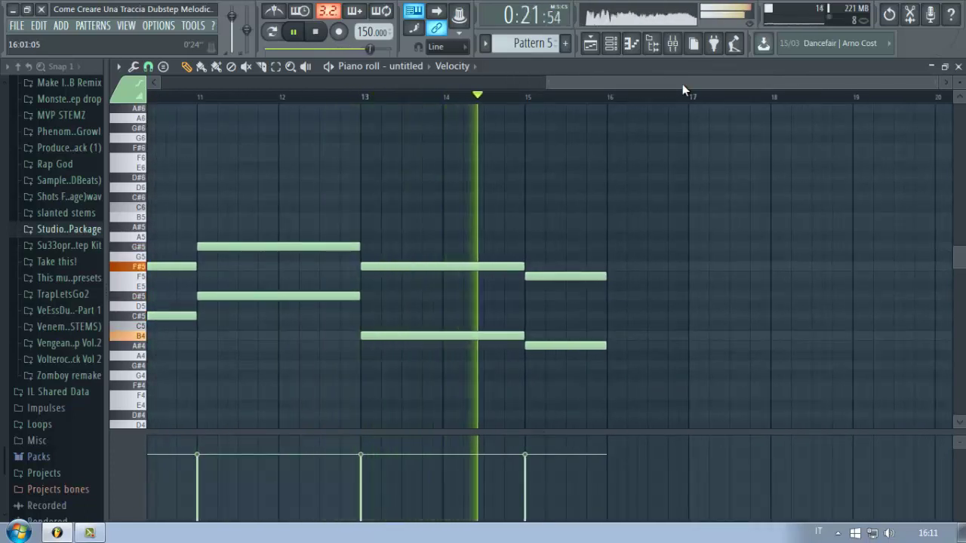
Stop playback and add a half-bar D#5 note at the start of bar 16 in Pattern 5
{"action": "scroll", "coordinate": [659, 88], "scroll_direction": "up", "scroll_amount": 2}
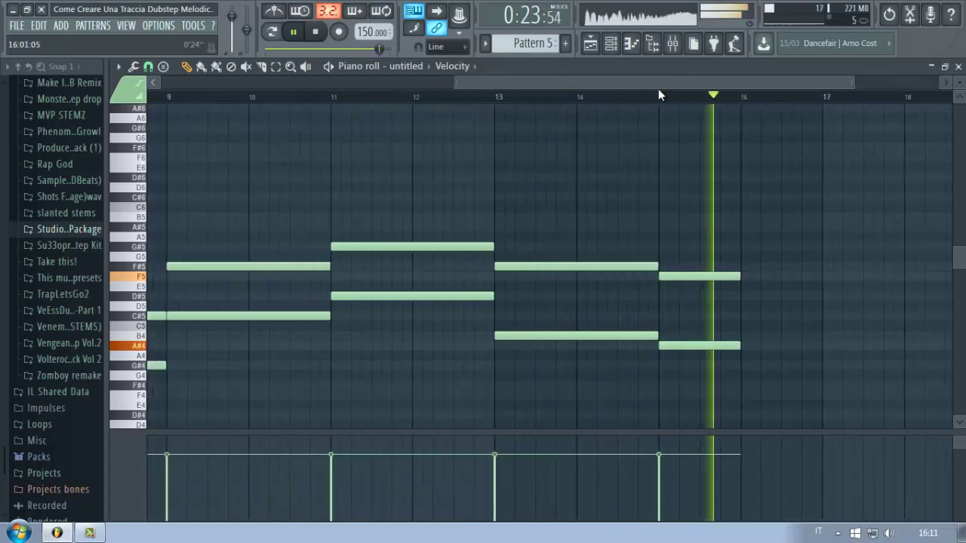
{"action": "scroll", "coordinate": [668, 87], "scroll_direction": "down", "scroll_amount": 3}
{"action": "key", "text": "space"}
{"action": "scroll", "coordinate": [618, 92], "scroll_direction": "up", "scroll_amount": 4}
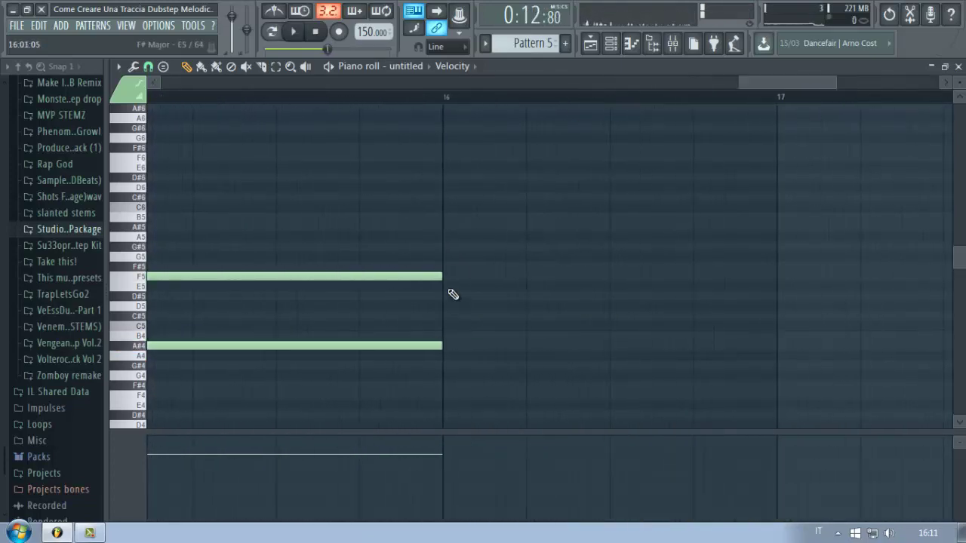
{"action": "mouse_move", "coordinate": [453, 294]}
{"action": "left_mouse_down"}
{"action": "mouse_move", "coordinate": [442, 297]}
{"action": "mouse_move", "coordinate": [474, 297]}
{"action": "left_mouse_up"}
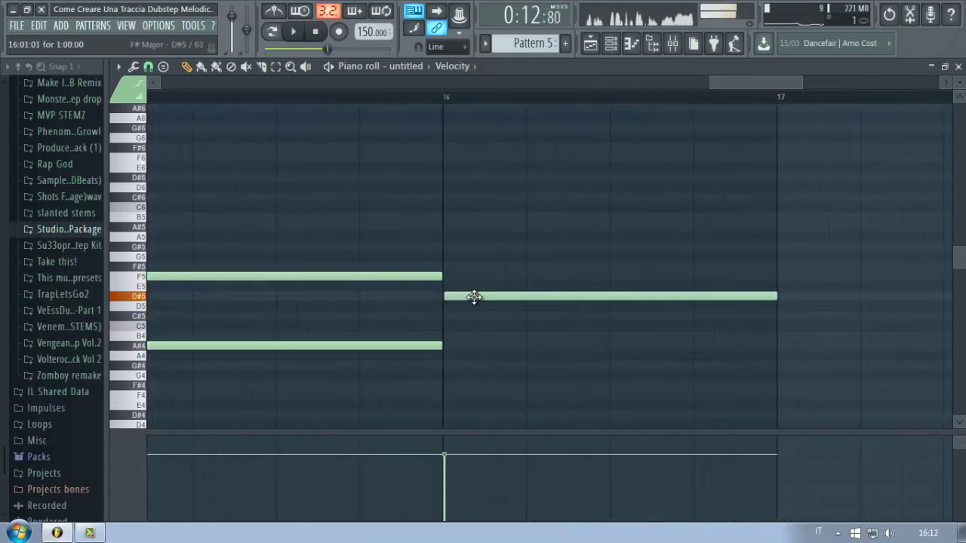
{"action": "left_click_drag", "start_coordinate": [777, 298], "coordinate": [601, 312]}
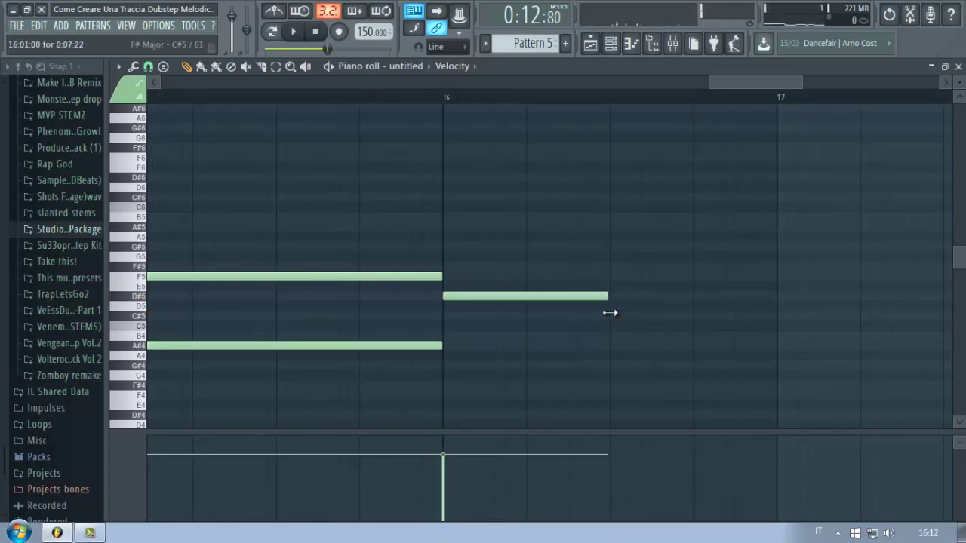
Add a half-bar E5 note after the D#5 note, filling the second half of bar 16
{"action": "left_click", "coordinate": [612, 287]}
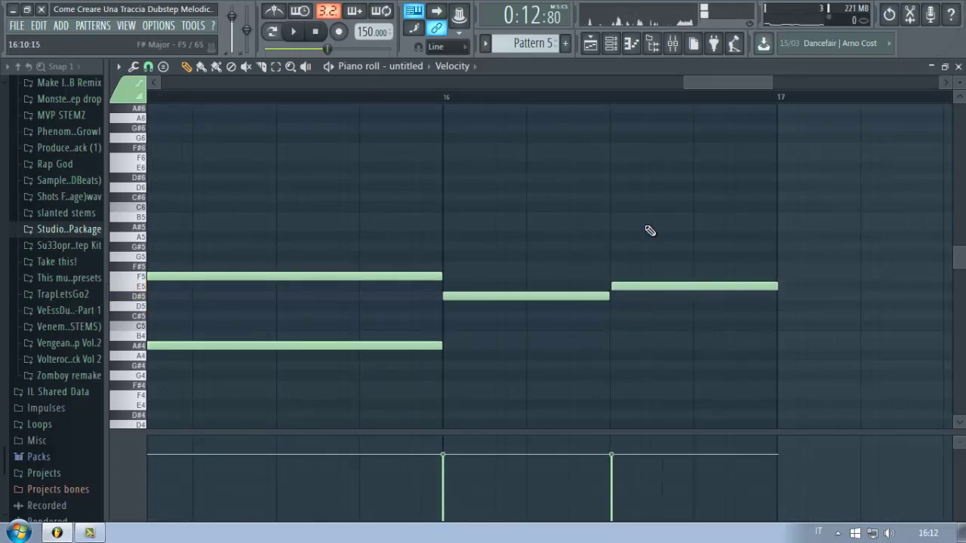
{"action": "scroll", "coordinate": [674, 104], "scroll_direction": "up", "scroll_amount": 3}
{"action": "left_click", "coordinate": [308, 265]}
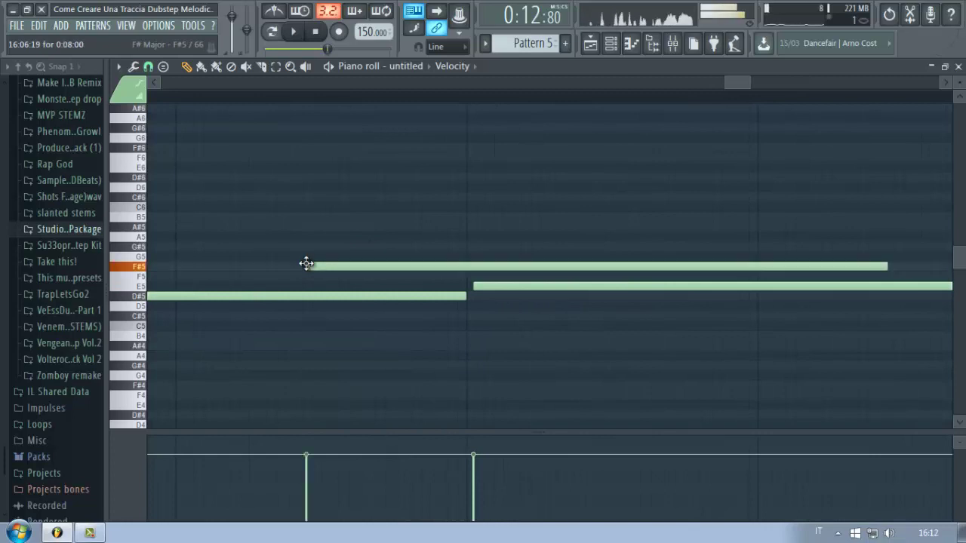
{"action": "right_click", "coordinate": [314, 265]}
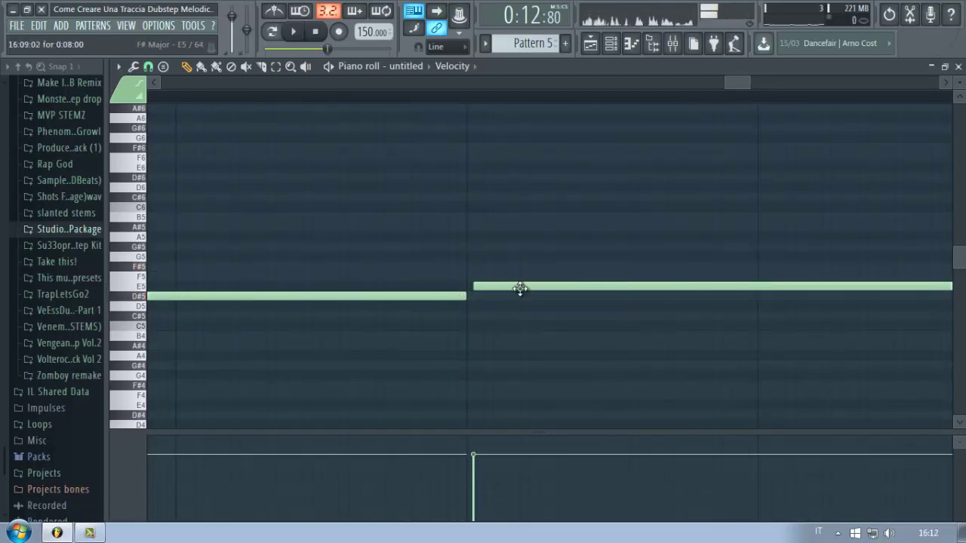
{"action": "left_click_drag", "start_coordinate": [672, 80], "coordinate": [763, 87]}
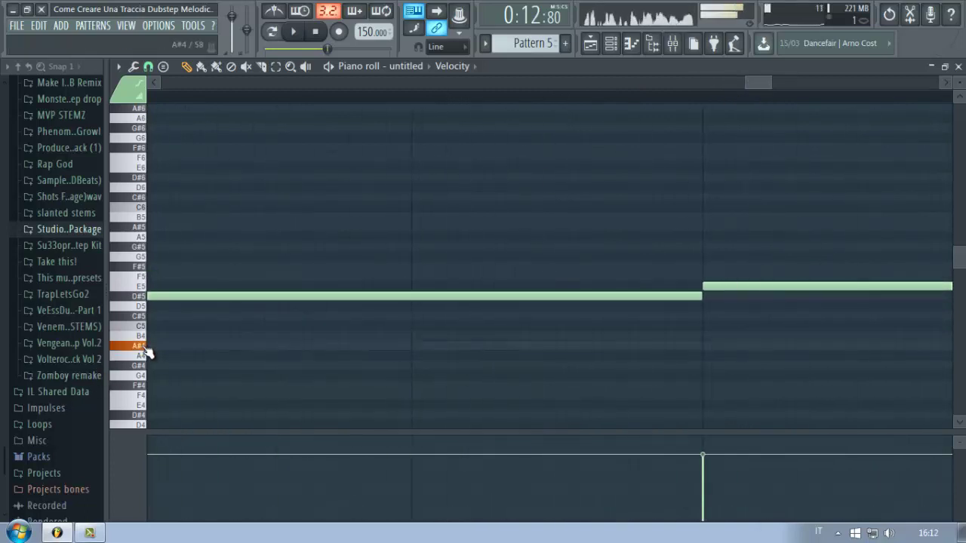
{"action": "scroll", "coordinate": [677, 101], "scroll_direction": "down", "scroll_amount": 3}
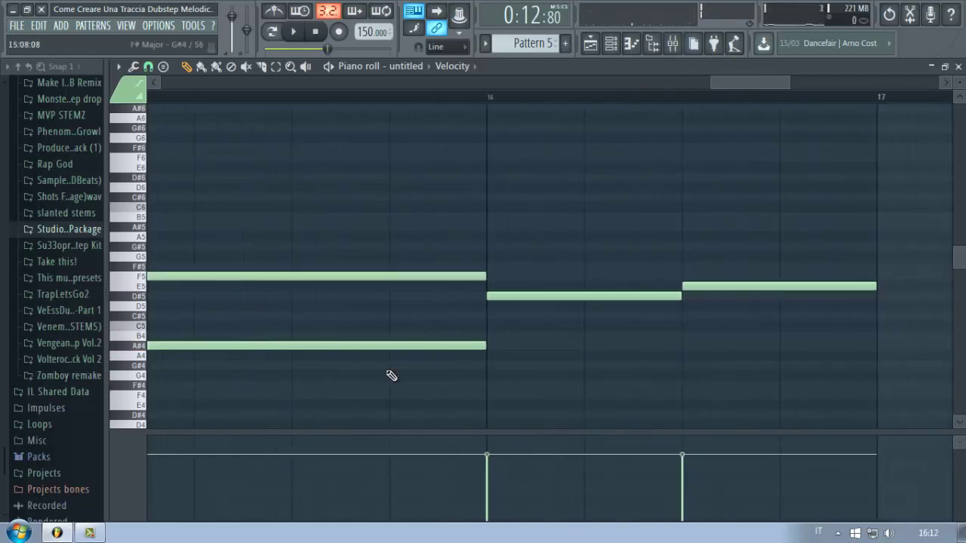
Audition the song briefly and replace the E5 note in bar 16 with a half-bar F5 note
{"action": "key", "text": "space"}
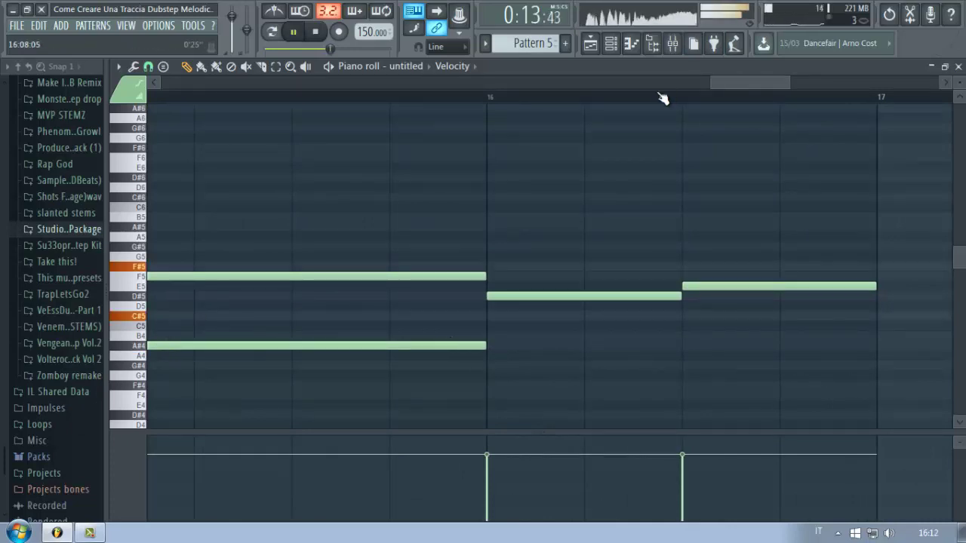
{"action": "scroll", "coordinate": [663, 99], "scroll_direction": "down", "scroll_amount": 5}
{"action": "key", "text": "space"}
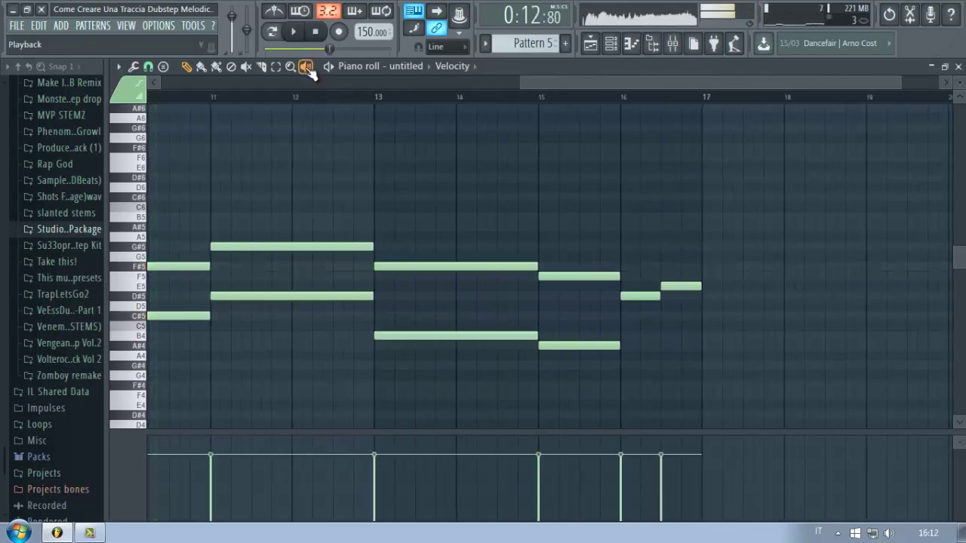
{"action": "left_click_drag", "start_coordinate": [296, 176], "coordinate": [675, 205]}
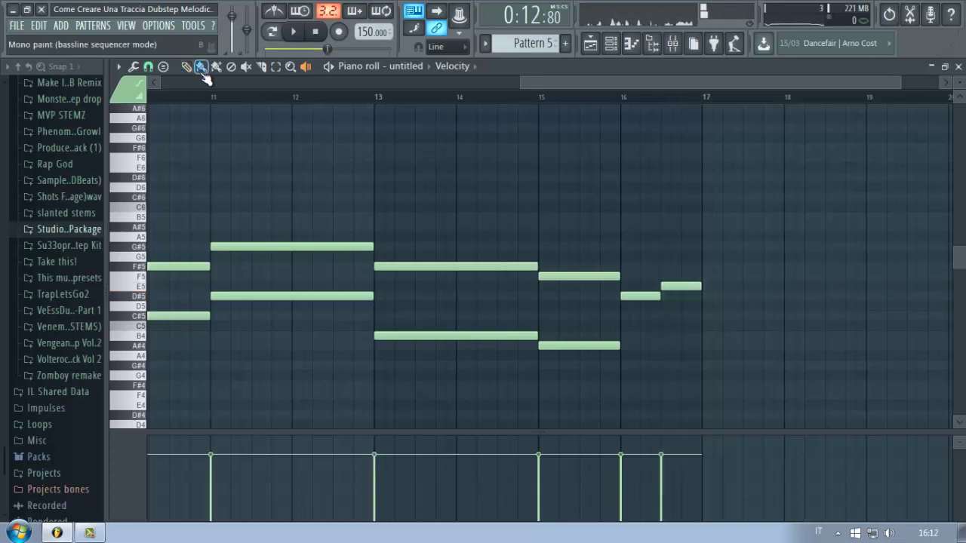
{"action": "mouse_move", "coordinate": [675, 264]}
{"action": "left_mouse_down"}
{"action": "mouse_move", "coordinate": [645, 255]}
{"action": "mouse_move", "coordinate": [681, 255]}
{"action": "mouse_move", "coordinate": [596, 247]}
{"action": "mouse_move", "coordinate": [672, 268]}
{"action": "mouse_move", "coordinate": [665, 282]}
{"action": "left_mouse_up"}
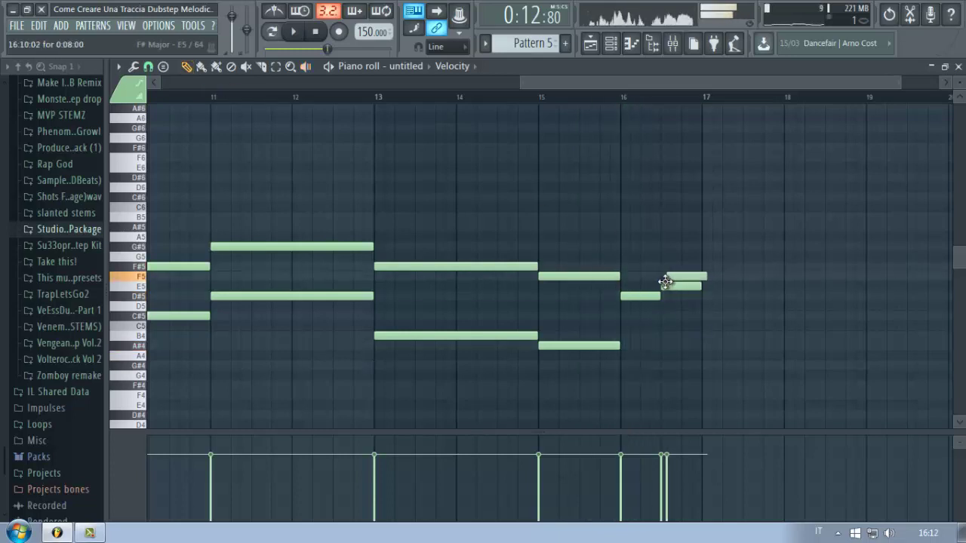
Start song playback and align the F5 note so it fills exactly the second half of bar 16
{"action": "key", "text": "space"}
{"action": "scroll", "coordinate": [698, 104], "scroll_direction": "up", "scroll_amount": 4}
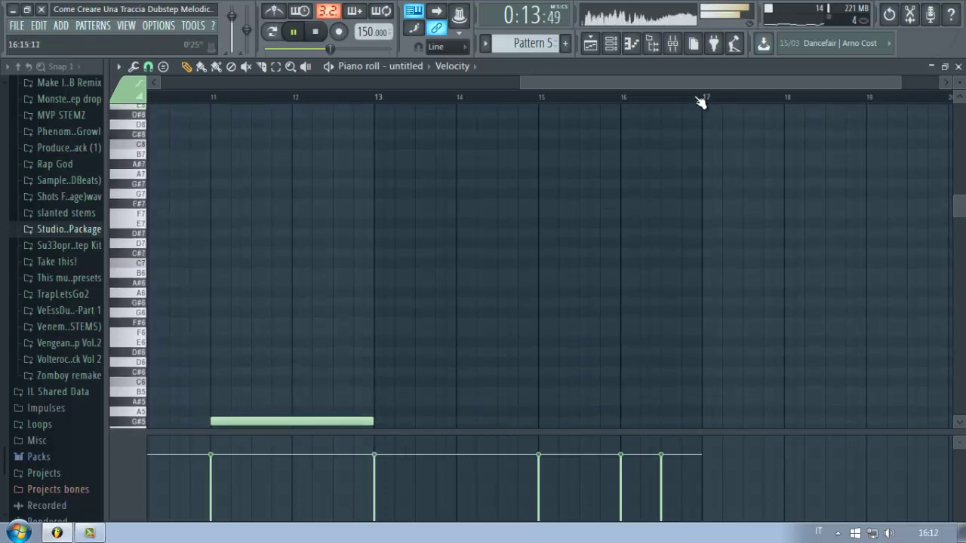
{"action": "scroll", "coordinate": [696, 105], "scroll_direction": "up", "scroll_amount": 5}
{"action": "scroll", "coordinate": [642, 185], "scroll_direction": "down", "scroll_amount": 5}
{"action": "scroll", "coordinate": [617, 218], "scroll_direction": "up", "scroll_amount": 3}
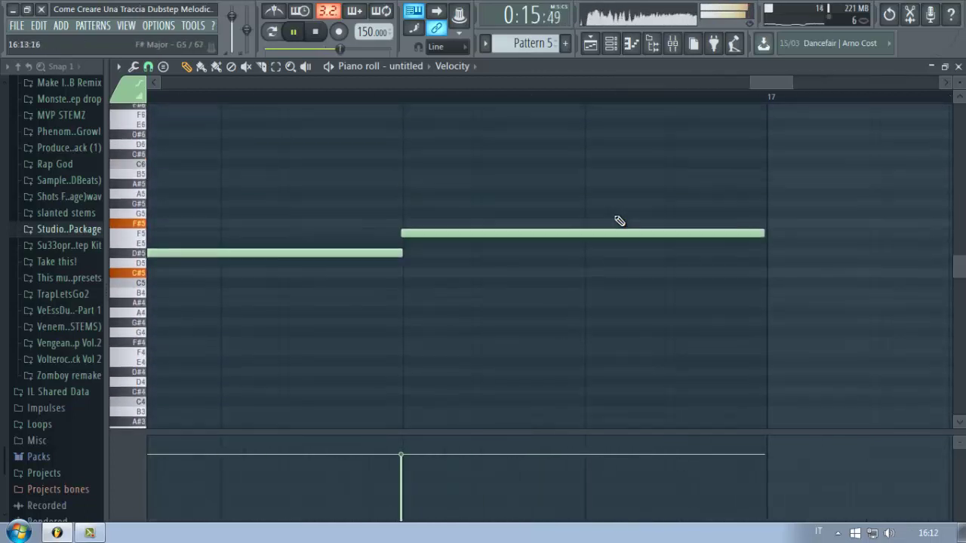
{"action": "left_click_drag", "start_coordinate": [528, 246], "coordinate": [531, 247]}
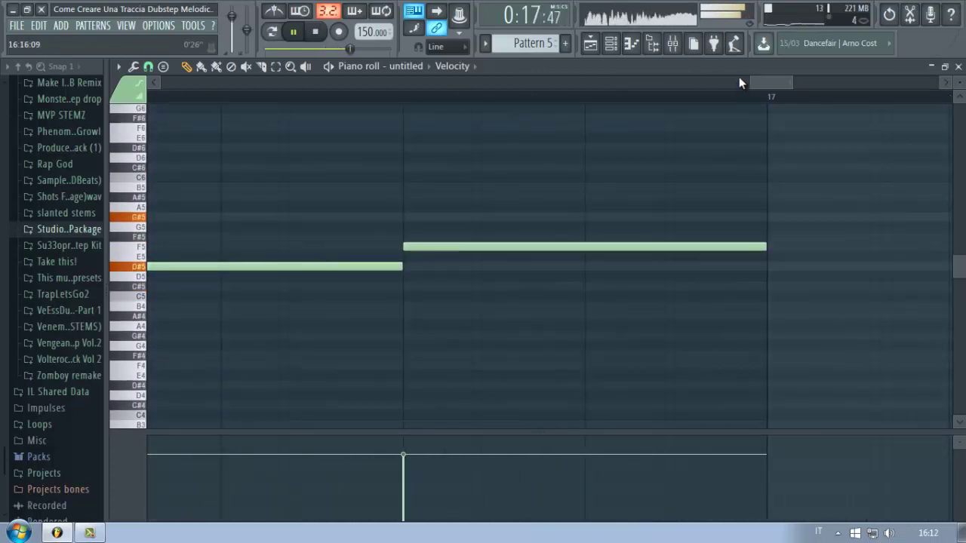
Add a half-bar G#4 note beneath the D#5 note at the start of bar 16 and stop playback
{"action": "scroll", "coordinate": [739, 76], "scroll_direction": "left", "scroll_amount": 3}
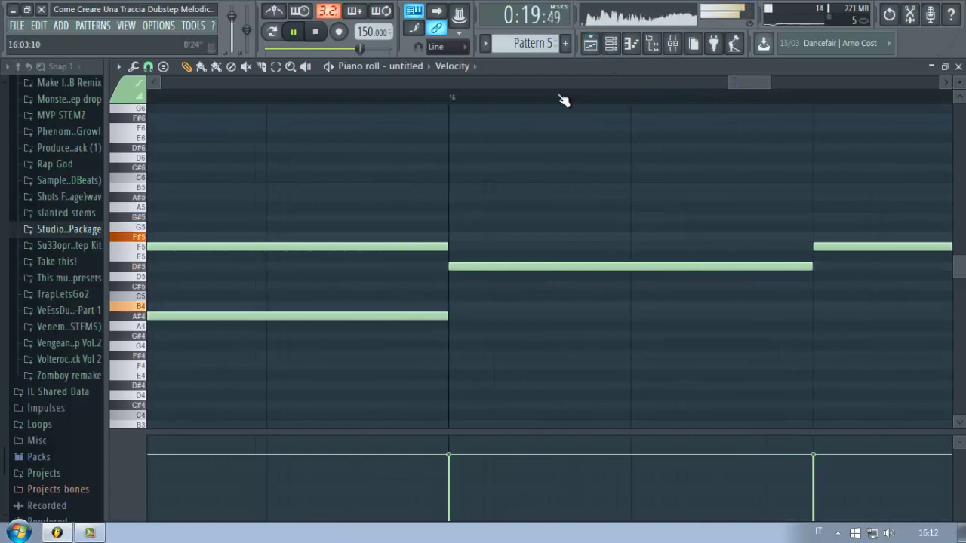
{"action": "left_click", "coordinate": [450, 336]}
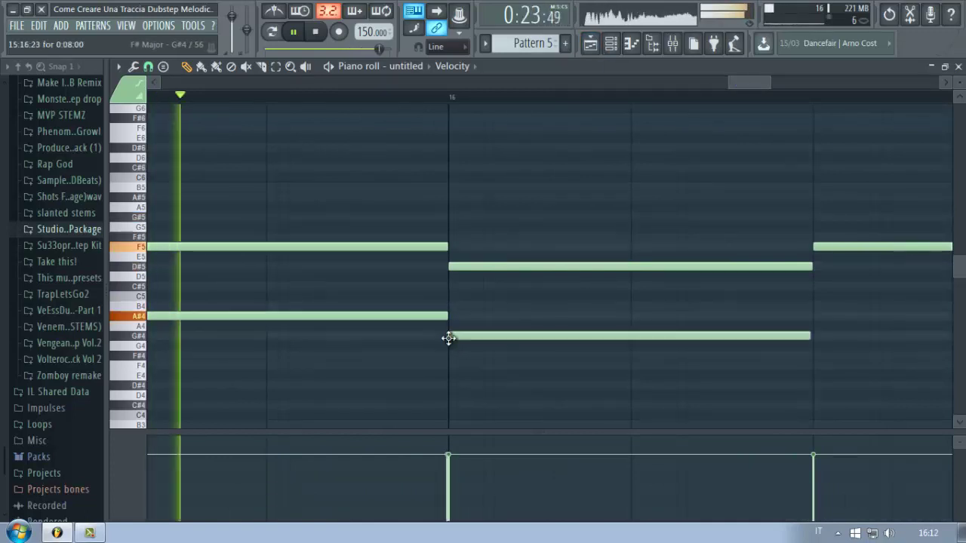
{"action": "key", "text": "space"}
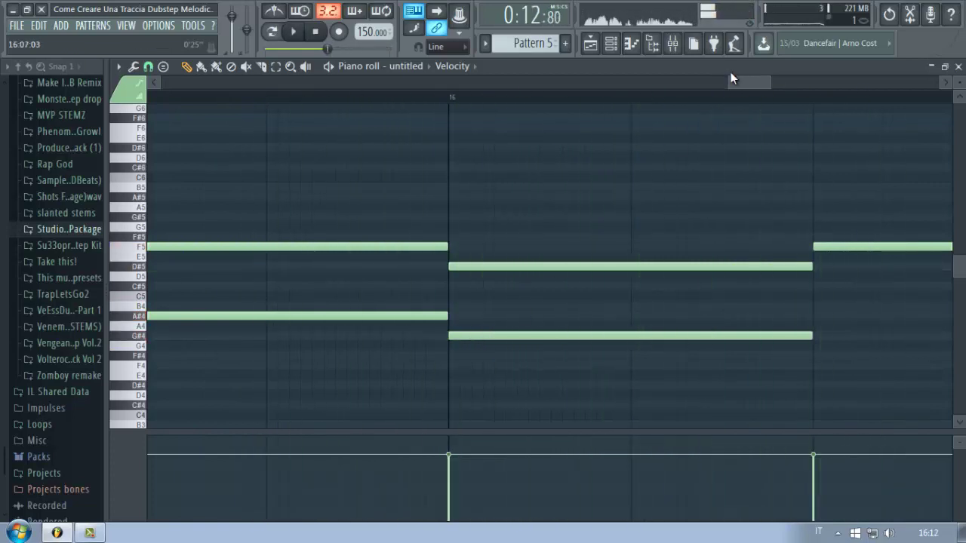
Play the song and add a half-bar F#4 note beneath the F5 note in the second half of bar 16
{"action": "scroll", "coordinate": [730, 74], "scroll_direction": "down", "scroll_amount": 4}
{"action": "left_click_drag", "start_coordinate": [731, 74], "coordinate": [749, 78]}
{"action": "key", "text": "space"}
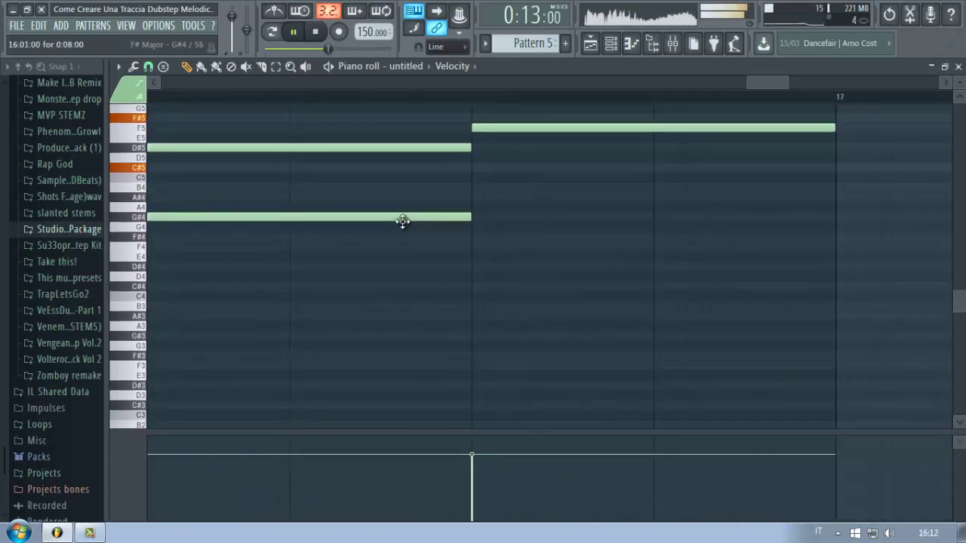
{"action": "left_click", "coordinate": [467, 239]}
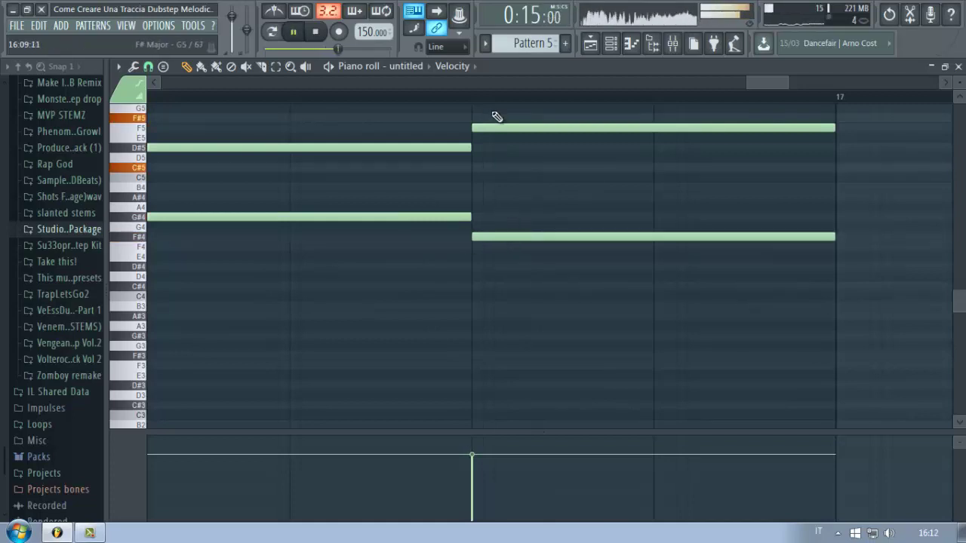
Listen to the complete 16-bar chord progression in the piano roll and the playlist, and stop playback
{"action": "scroll", "coordinate": [500, 101], "scroll_direction": "up", "scroll_amount": 2}
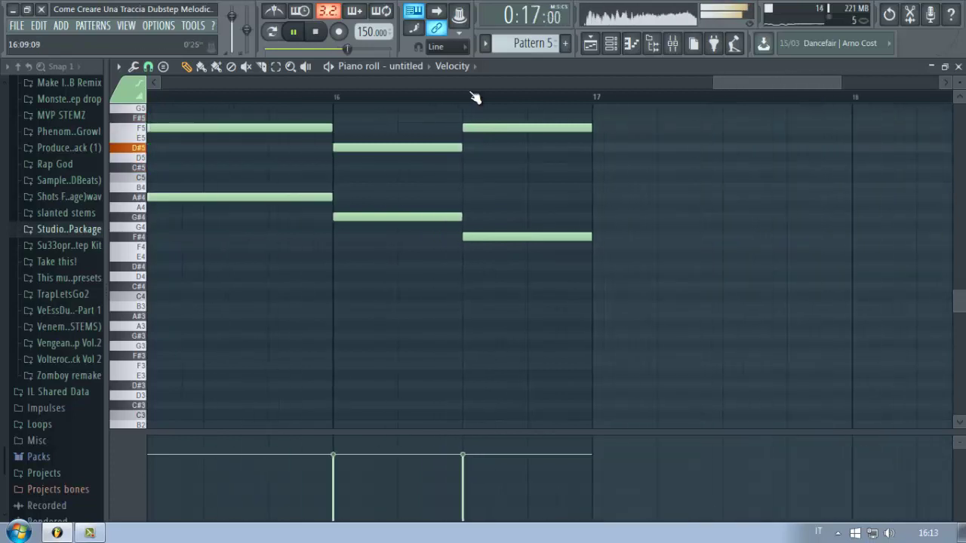
{"action": "scroll", "coordinate": [485, 178], "scroll_direction": "up", "scroll_amount": 3}
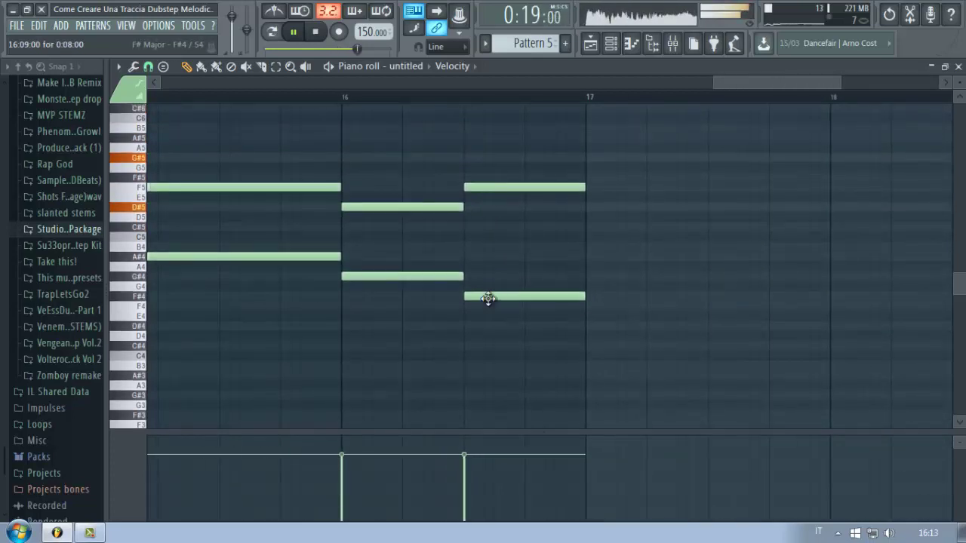
{"action": "scroll", "coordinate": [526, 99], "scroll_direction": "down", "scroll_amount": 2}
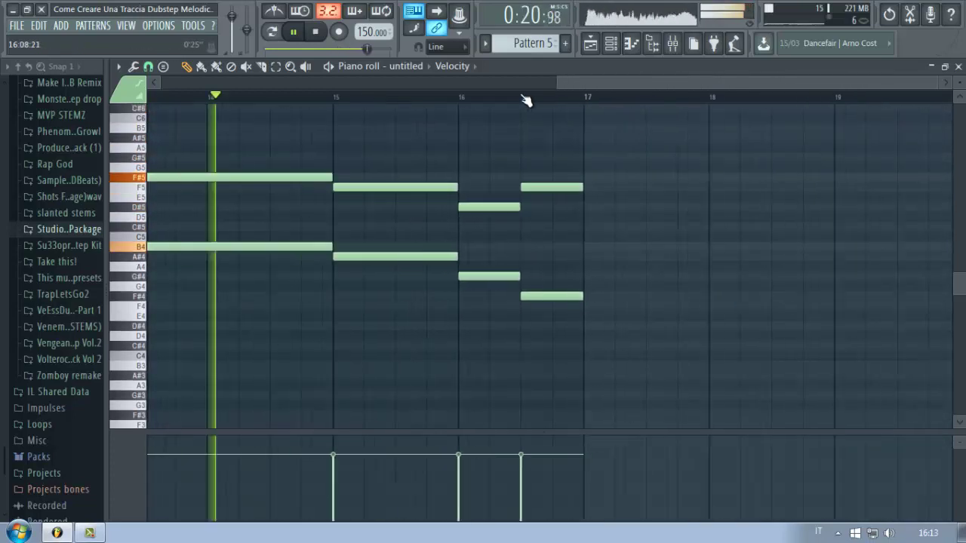
{"action": "scroll", "coordinate": [541, 103], "scroll_direction": "down", "scroll_amount": 1}
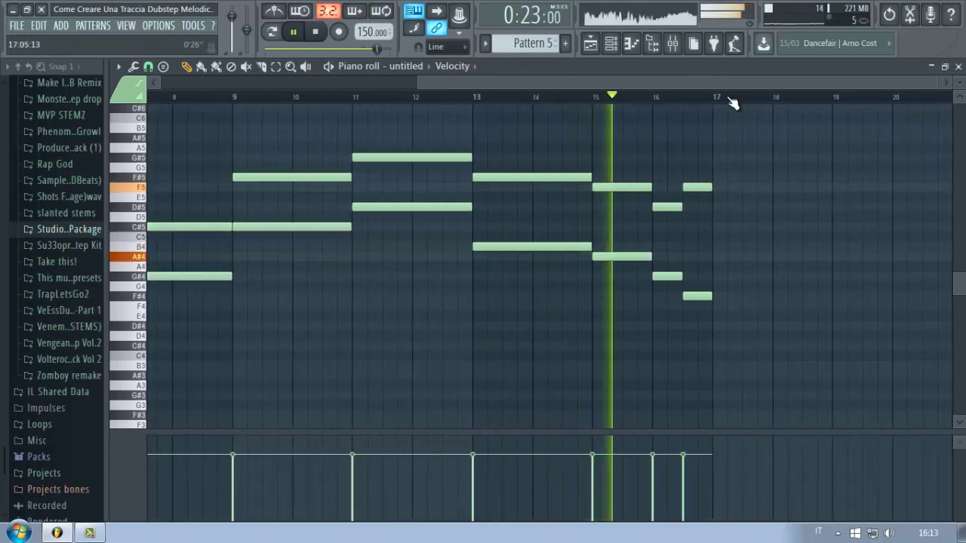
{"action": "scroll", "coordinate": [702, 101], "scroll_direction": "up", "scroll_amount": 5}
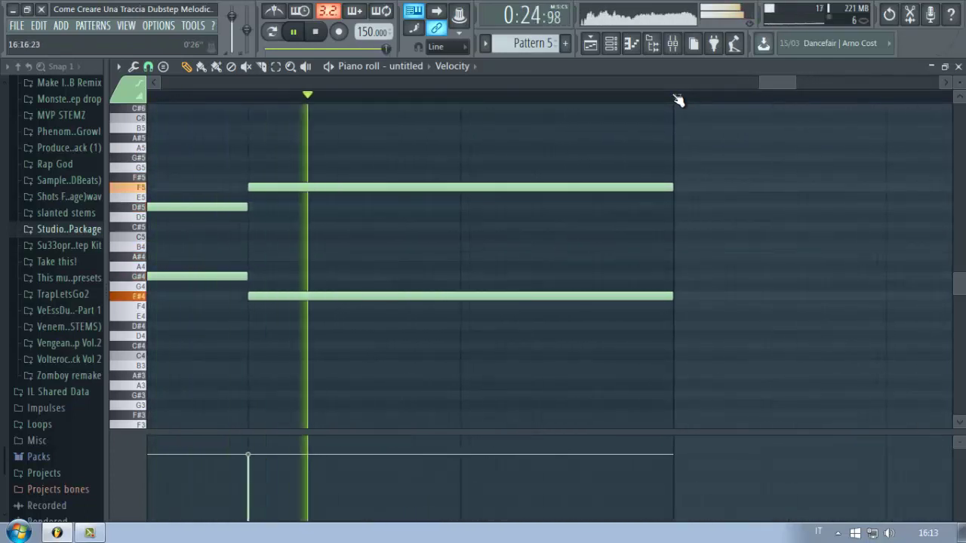
{"action": "scroll", "coordinate": [678, 100], "scroll_direction": "down", "scroll_amount": 3}
{"action": "scroll", "coordinate": [678, 100], "scroll_direction": "down", "scroll_amount": 2}
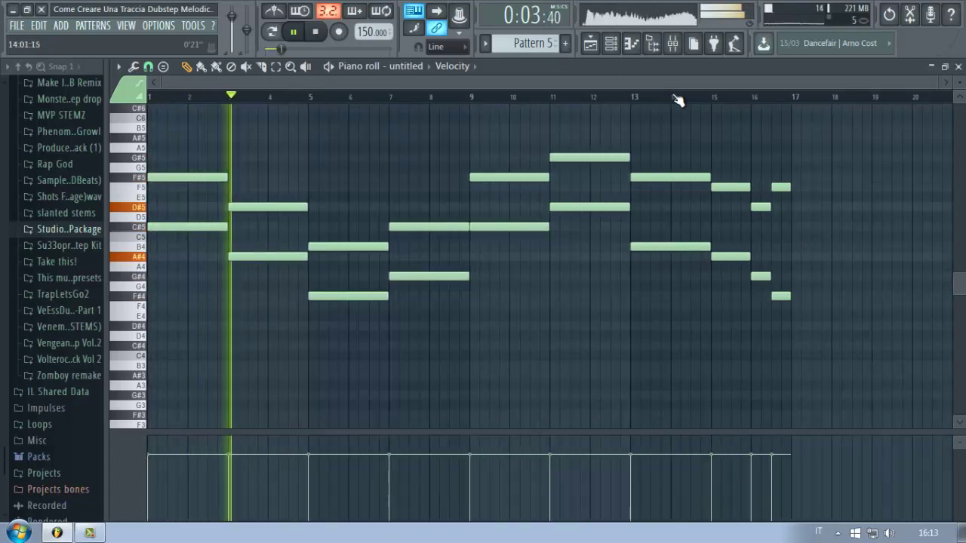
{"action": "left_click", "coordinate": [590, 43]}
{"action": "scroll", "coordinate": [569, 101], "scroll_direction": "down", "scroll_amount": 2}
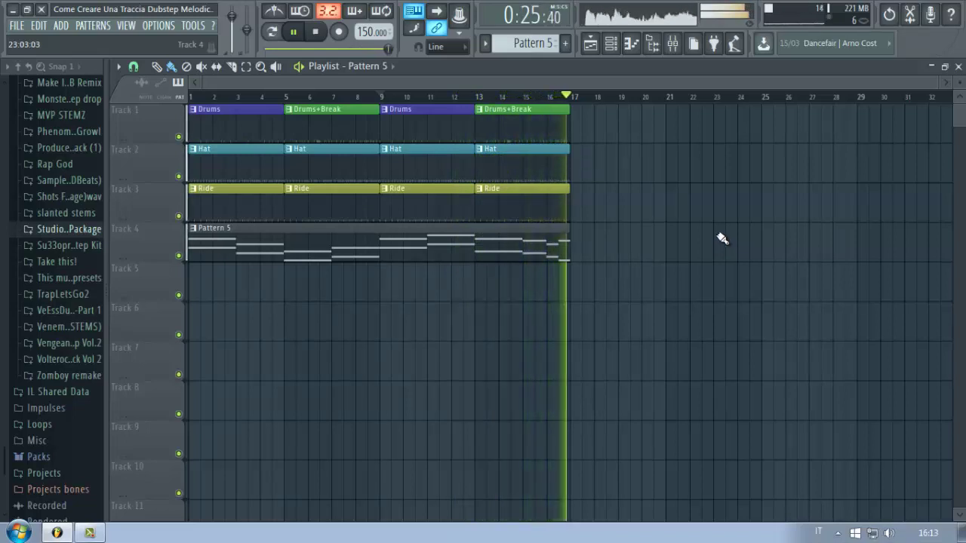
{"action": "key", "text": "space"}
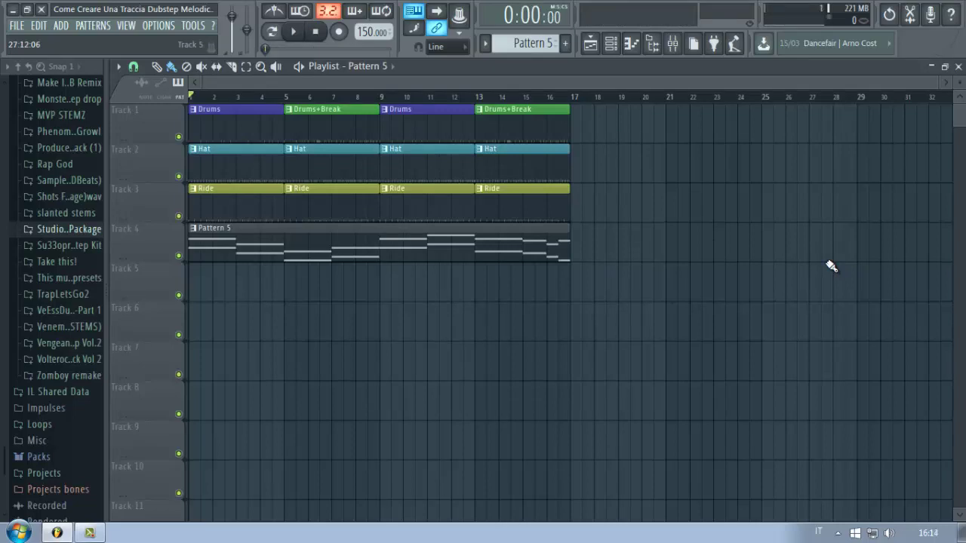
Open the Harmor settings of the untitled channel for a look, close them and return to the playlist
{"action": "left_click", "coordinate": [630, 50]}
{"action": "right_click", "coordinate": [196, 105]}
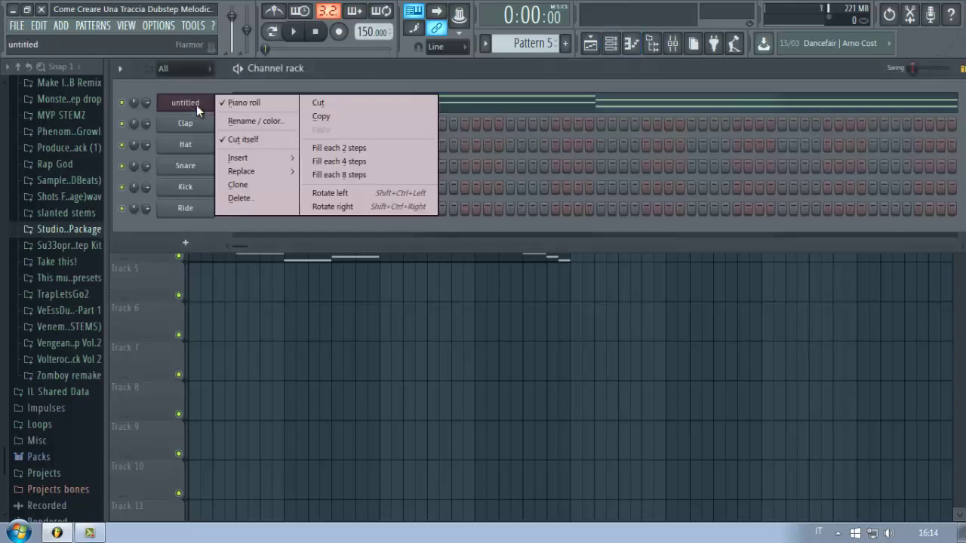
{"action": "left_click", "coordinate": [197, 103]}
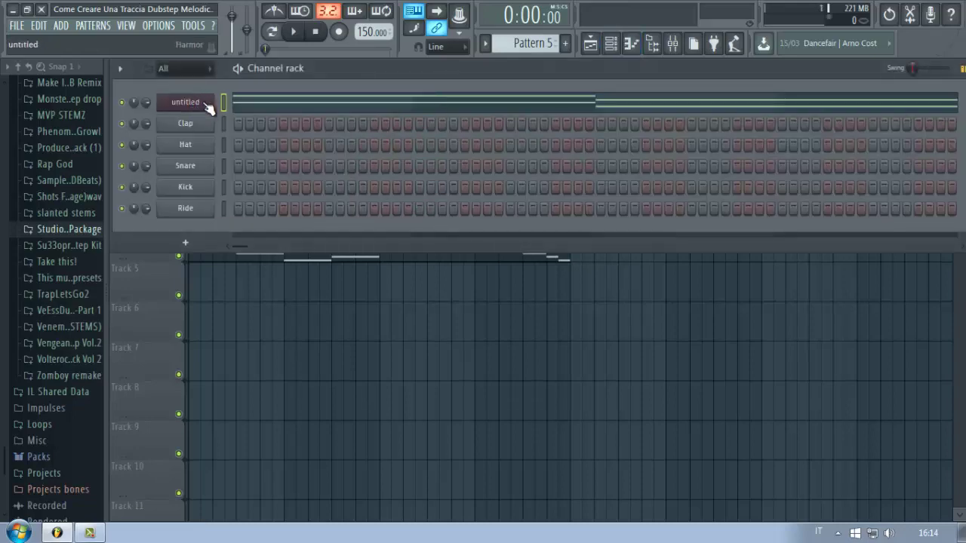
{"action": "left_click", "coordinate": [196, 103]}
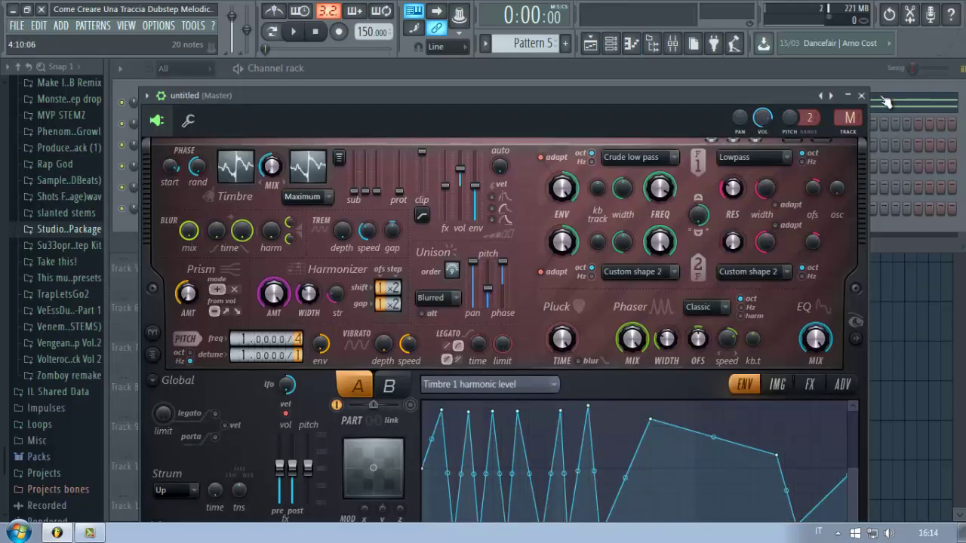
{"action": "left_click", "coordinate": [861, 97]}
{"action": "left_click", "coordinate": [653, 43]}
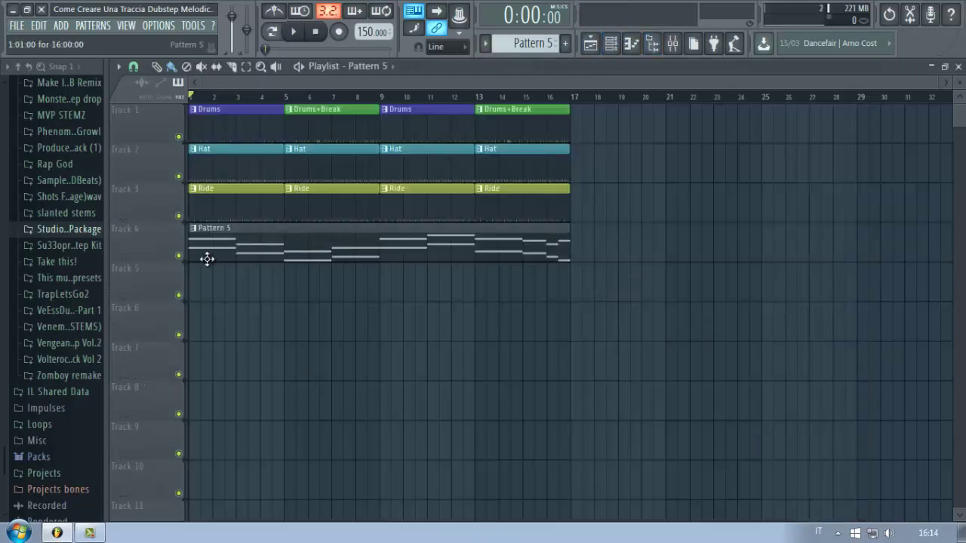
Rename the chord clip's pattern on Track 4 as Pad and colour it red
{"action": "left_click", "coordinate": [194, 228]}
{"action": "left_click", "coordinate": [229, 306]}
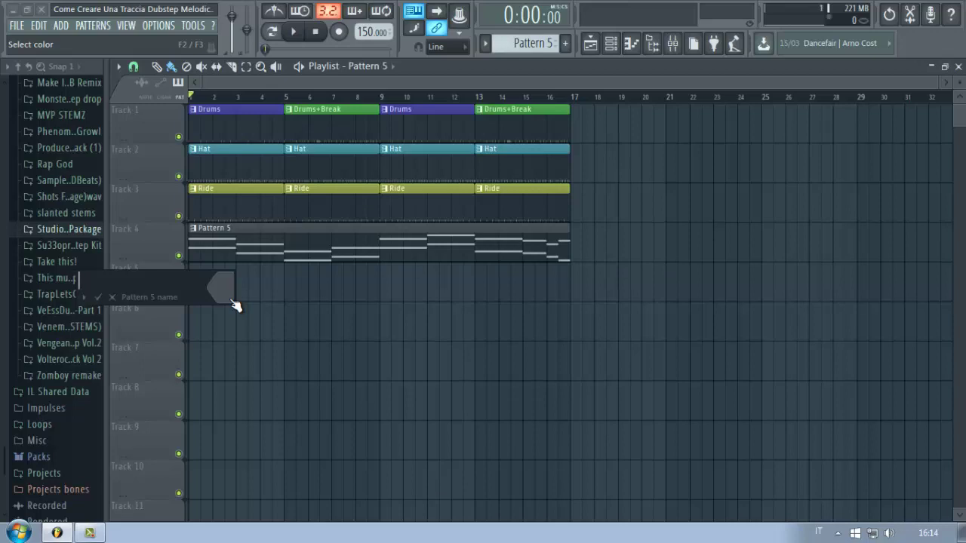
{"action": "left_click", "coordinate": [222, 295]}
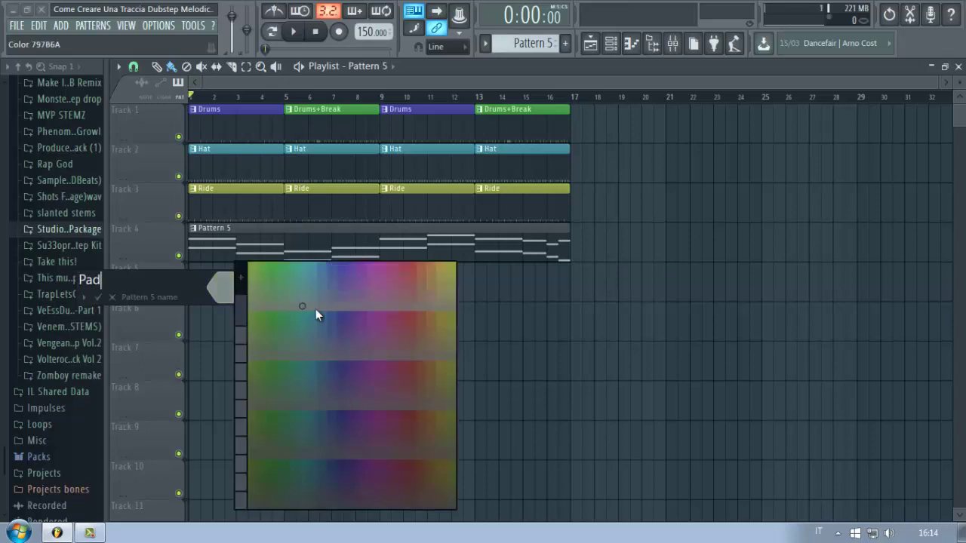
{"action": "left_click", "coordinate": [410, 268]}
Switch to the empty Pattern 6 and place its clip at bar 1 of Track 5
{"action": "scroll", "coordinate": [534, 46], "scroll_direction": "down", "scroll_amount": 1}
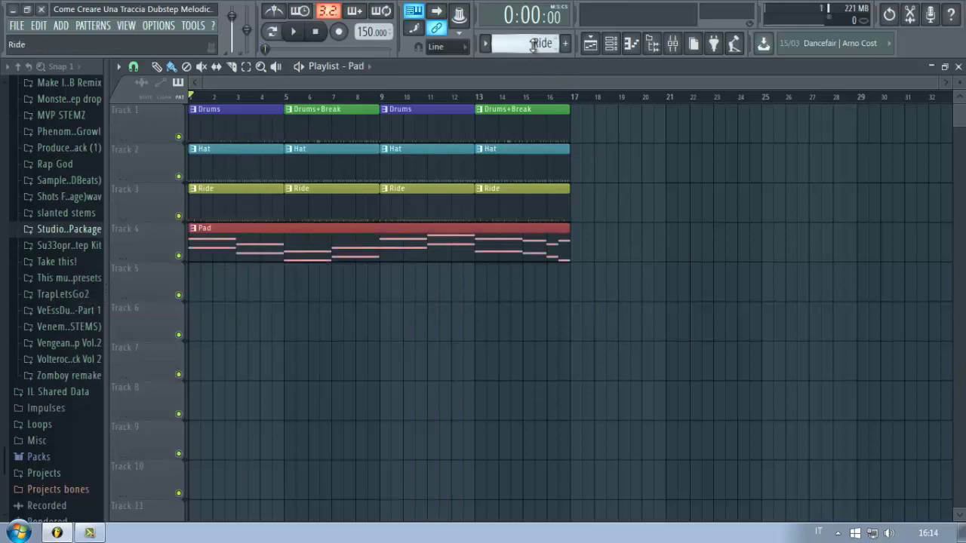
{"action": "scroll", "coordinate": [536, 45], "scroll_direction": "up", "scroll_amount": 2}
{"action": "left_click", "coordinate": [370, 360]}
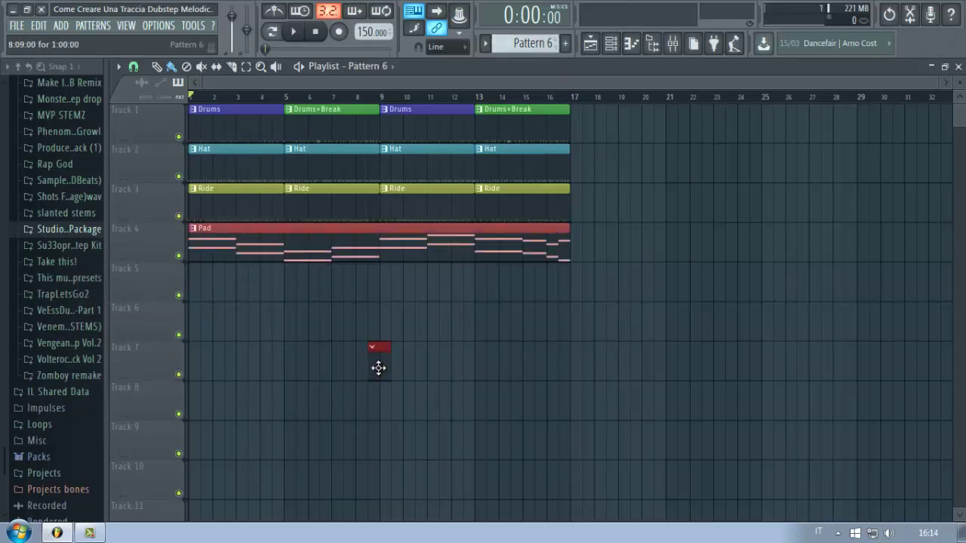
{"action": "left_click_drag", "start_coordinate": [378, 369], "coordinate": [165, 283]}
Insert a Harmless synth channel above the untitled channel in the channel rack
{"action": "left_click", "coordinate": [610, 51]}
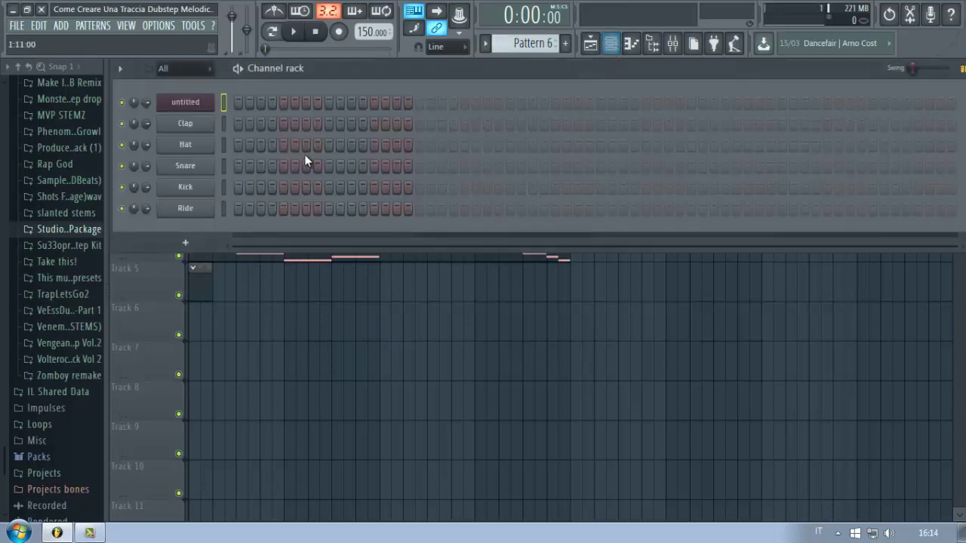
{"action": "right_click", "coordinate": [195, 104]}
{"action": "mouse_move", "coordinate": [258, 157]}
{"action": "left_click", "coordinate": [455, 342]}
{"action": "left_click_drag", "start_coordinate": [415, 178], "coordinate": [526, 85]}
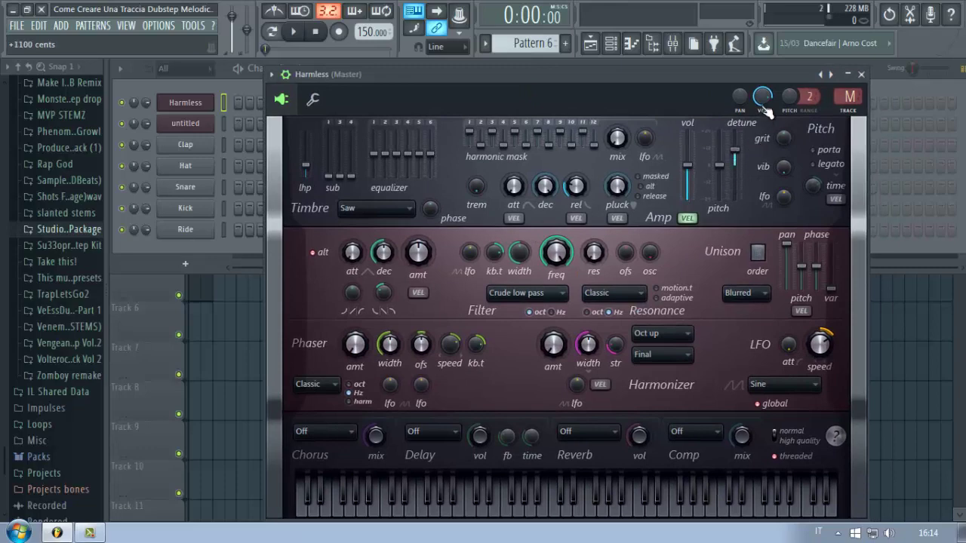
Draw a short C#5 note at the start of bar 1 in the Harmless piano roll, followed by a D#5 note
{"action": "right_click", "coordinate": [187, 111]}
{"action": "left_click", "coordinate": [228, 104]}
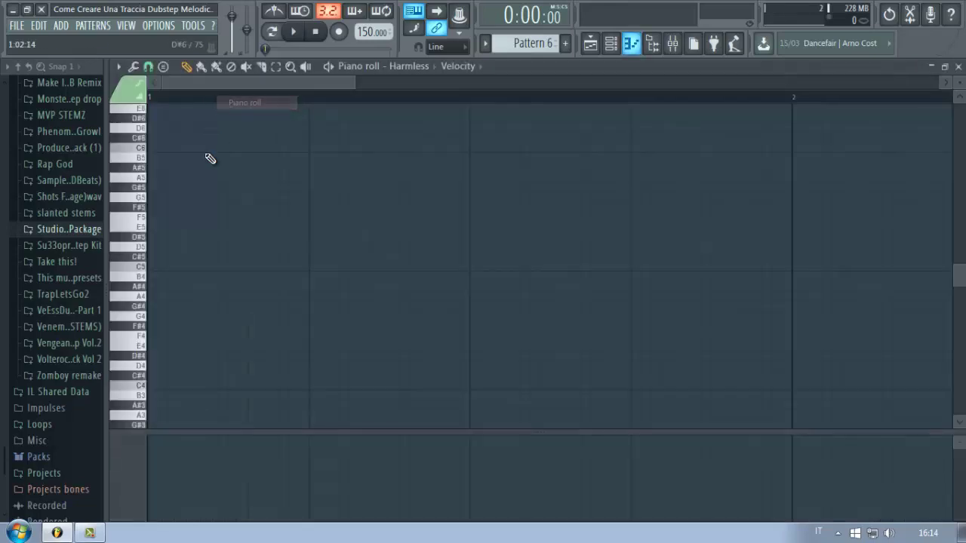
{"action": "left_click_drag", "start_coordinate": [188, 242], "coordinate": [68, 254]}
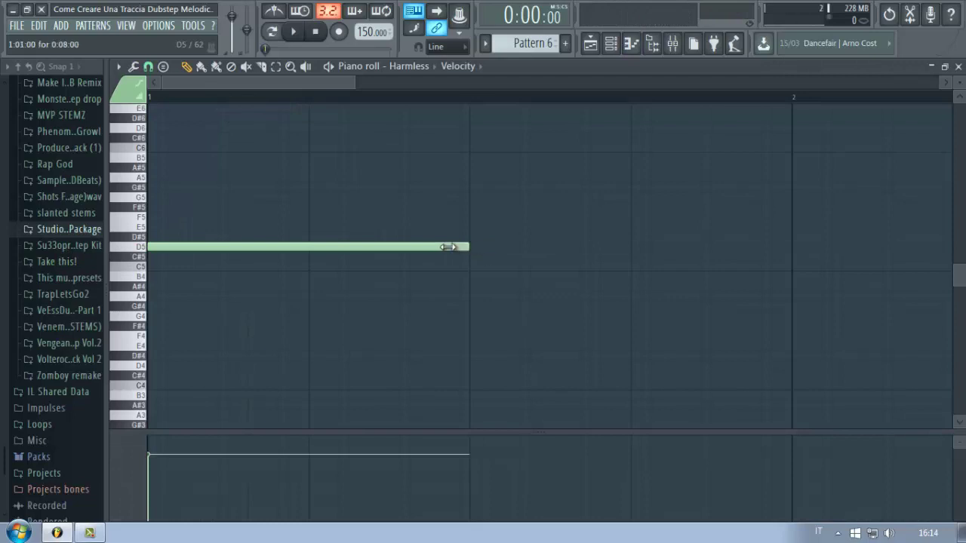
{"action": "left_click_drag", "start_coordinate": [447, 247], "coordinate": [277, 265]}
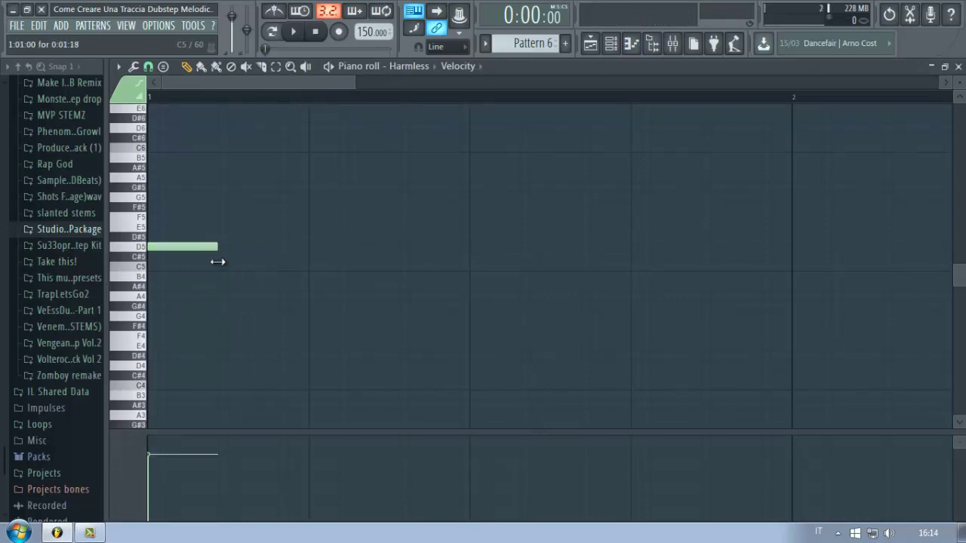
{"action": "left_click_drag", "start_coordinate": [201, 248], "coordinate": [222, 236]}
{"action": "left_click", "coordinate": [210, 237]}
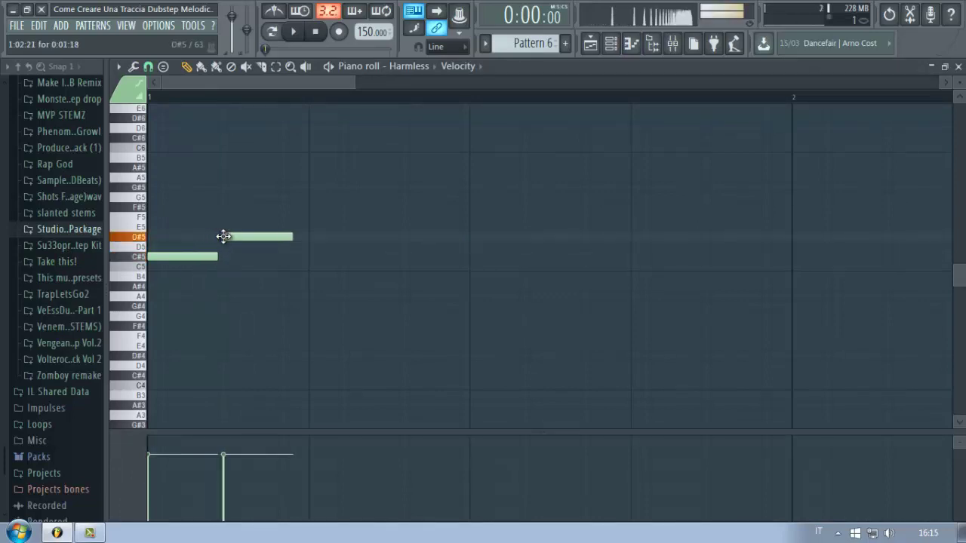
Move the first note down to A#4 and fit it and the D#5 note end to end, two steps long each
{"action": "left_click", "coordinate": [216, 264]}
{"action": "right_click", "coordinate": [216, 265]}
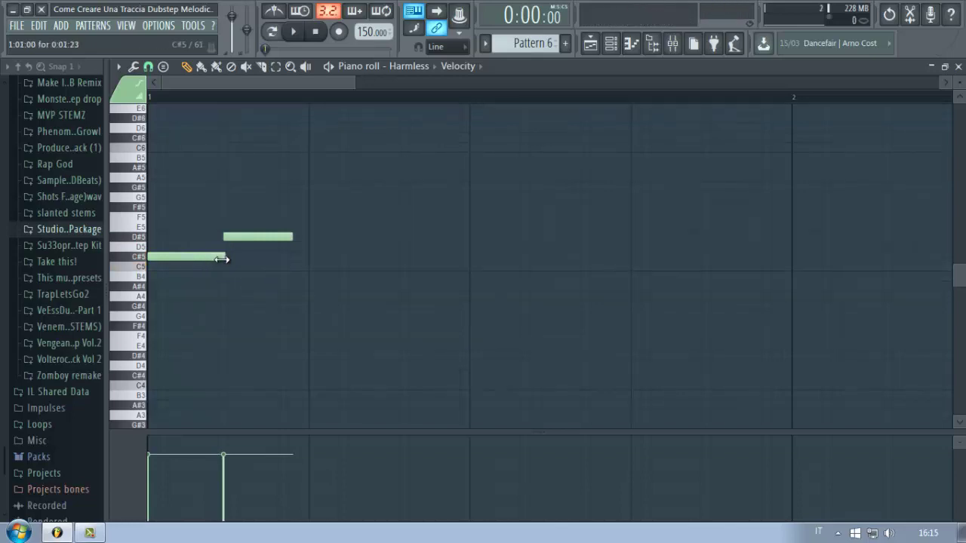
{"action": "left_click_drag", "start_coordinate": [203, 258], "coordinate": [189, 289]}
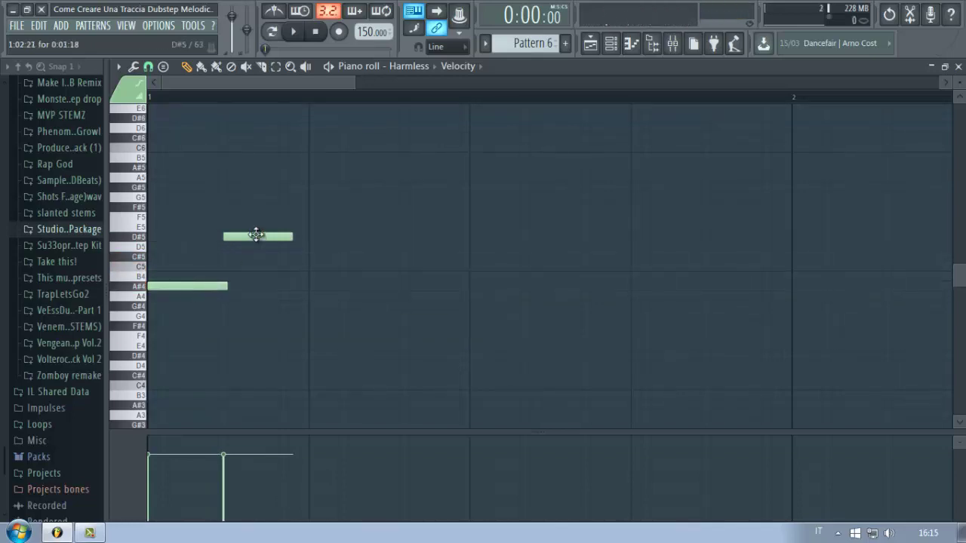
{"action": "mouse_move", "coordinate": [254, 235]}
{"action": "left_mouse_down"}
{"action": "mouse_move", "coordinate": [259, 197]}
{"action": "mouse_move", "coordinate": [243, 207]}
{"action": "mouse_move", "coordinate": [267, 210]}
{"action": "mouse_move", "coordinate": [267, 241]}
{"action": "left_mouse_up"}
{"action": "right_click", "coordinate": [260, 199]}
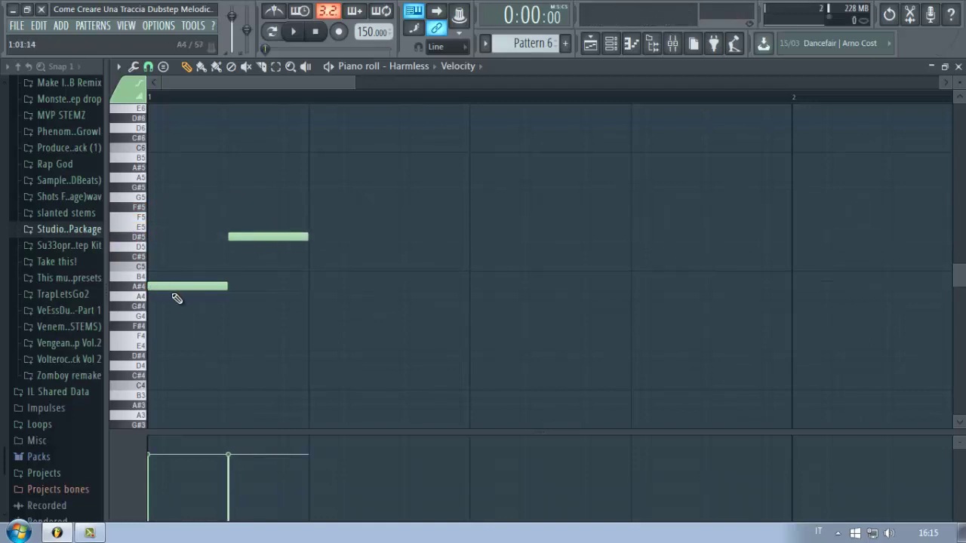
Shorten the A#4 note to one step, add a one-step D#5 right after it and delete the longer D#5 note
{"action": "scroll", "coordinate": [176, 298], "scroll_direction": "up", "scroll_amount": 3}
{"action": "key", "text": "space"}
{"action": "key", "text": "space"}
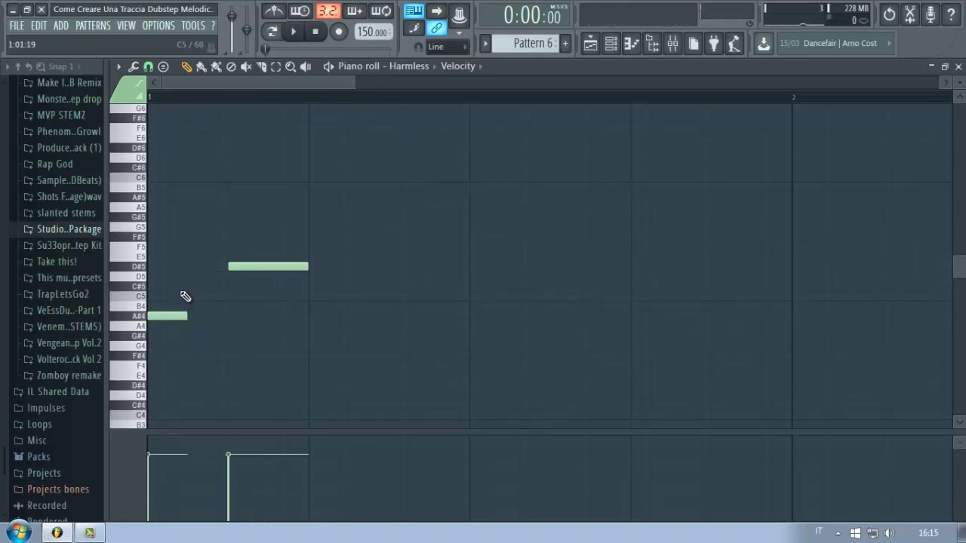
{"action": "left_click", "coordinate": [191, 266]}
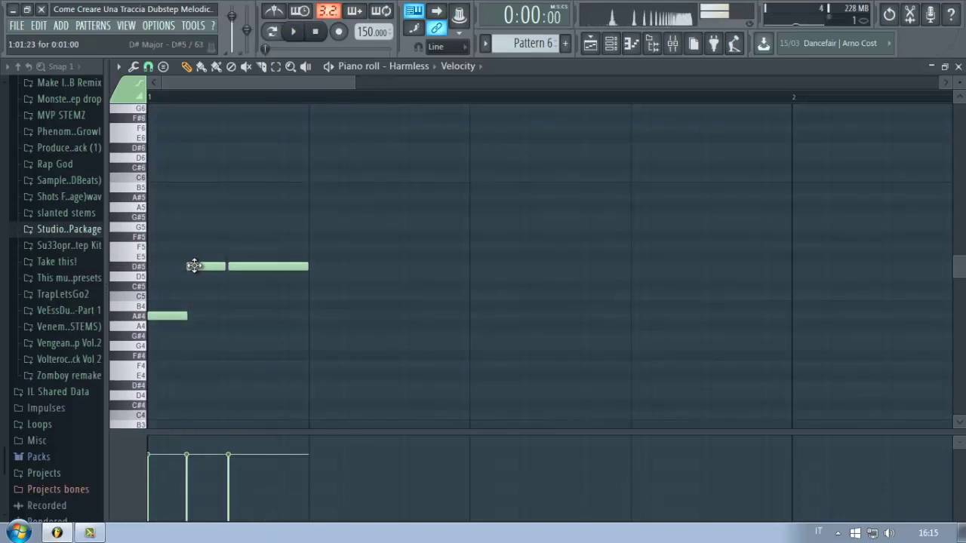
{"action": "right_click", "coordinate": [234, 267]}
Add one-step C#5 and A#4 notes on the third and fourth steps of bar 1 and play the phrase
{"action": "left_click", "coordinate": [225, 285]}
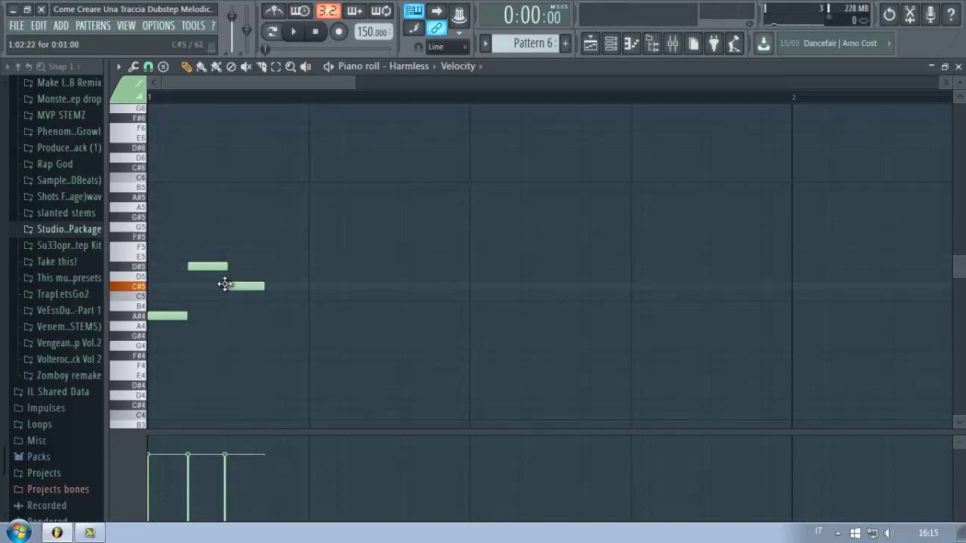
{"action": "left_click_drag", "start_coordinate": [244, 285], "coordinate": [268, 321]}
{"action": "left_click", "coordinate": [268, 295]}
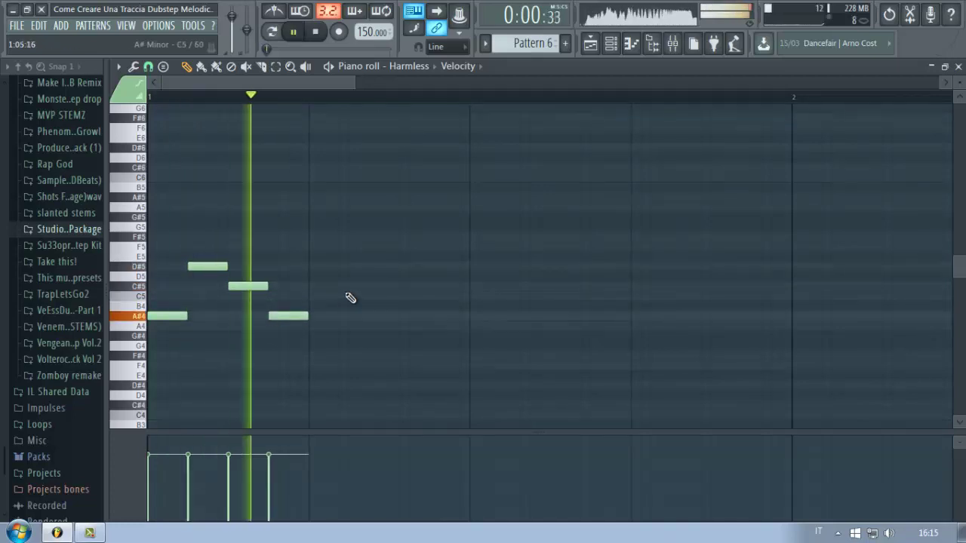
Continue the arpeggio with one-step F#5, D#5, C#5 and D#5 notes on steps five to eight of bar 1
{"action": "left_click", "coordinate": [311, 237]}
{"action": "left_click", "coordinate": [355, 275]}
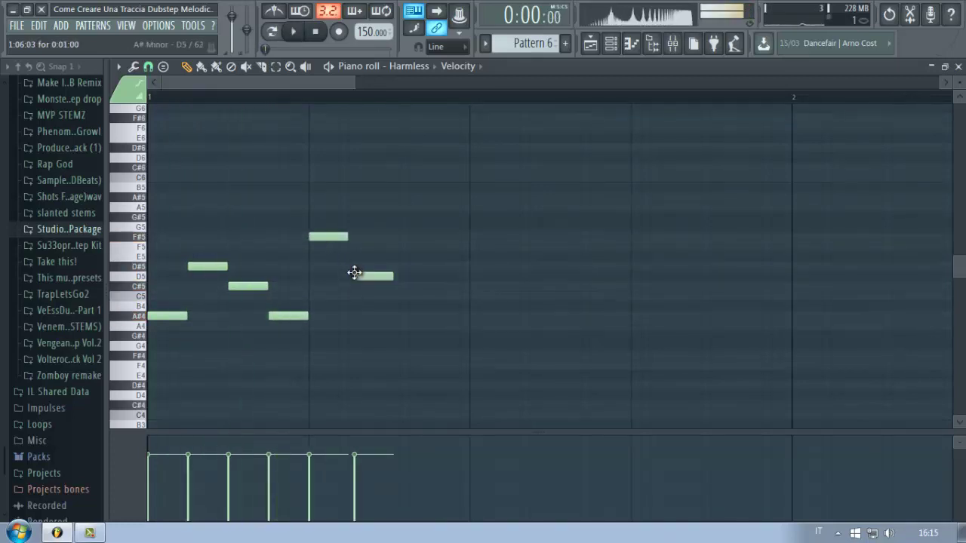
{"action": "left_click_drag", "start_coordinate": [363, 282], "coordinate": [359, 262]}
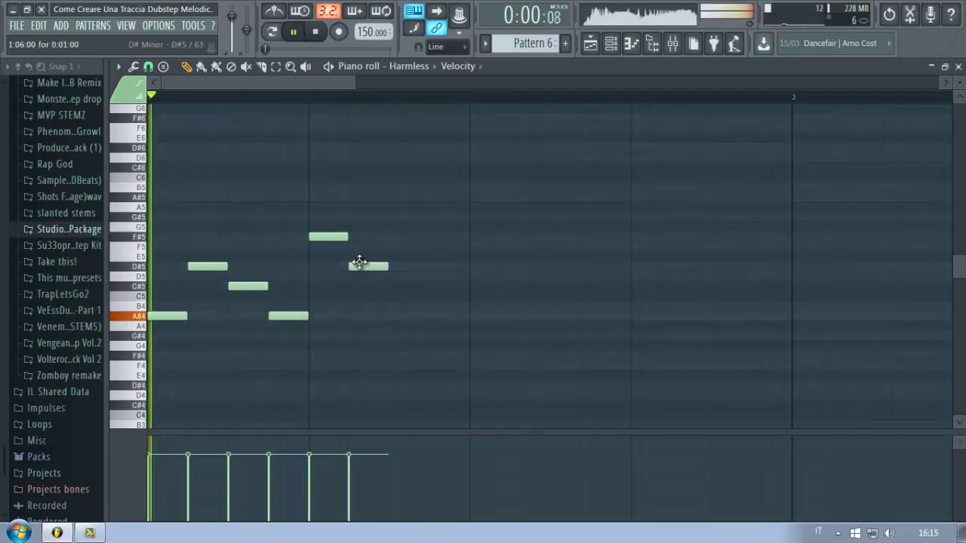
{"action": "left_click", "coordinate": [399, 287]}
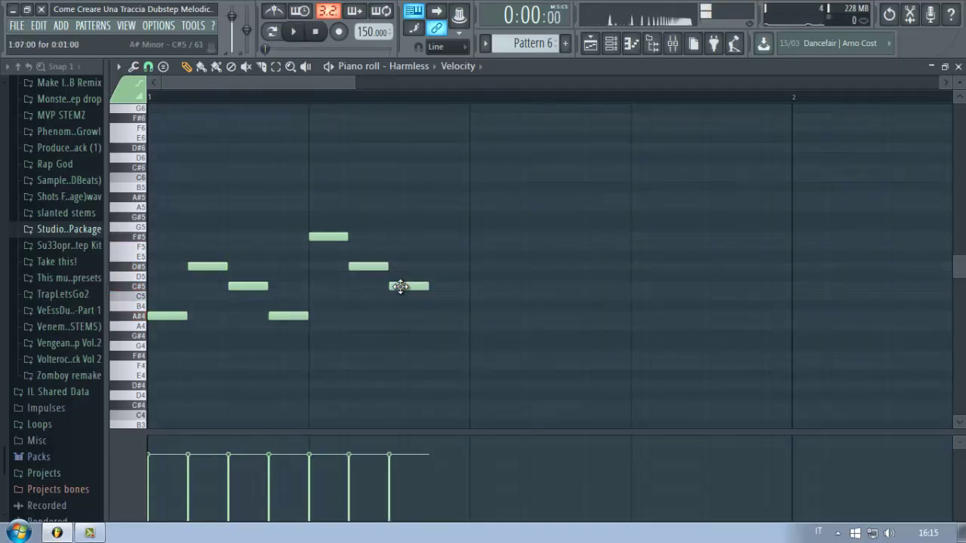
{"action": "left_click", "coordinate": [434, 266]}
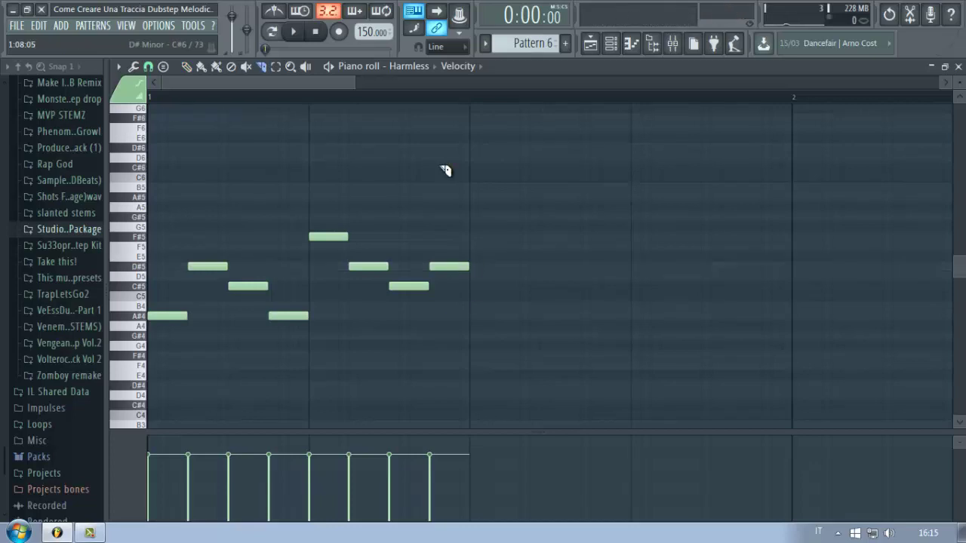
Duplicate the eight-note arpeggio into the second half of bar 1 and listen to the full bar
{"action": "left_click_drag", "start_coordinate": [496, 165], "coordinate": [36, 482]}
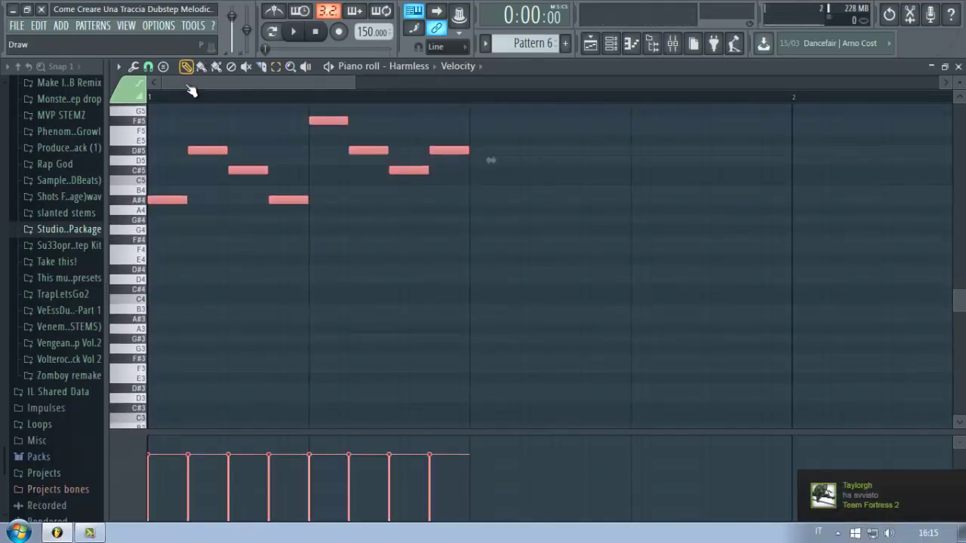
{"action": "left_click", "coordinate": [205, 140]}
{"action": "left_click", "coordinate": [893, 15]}
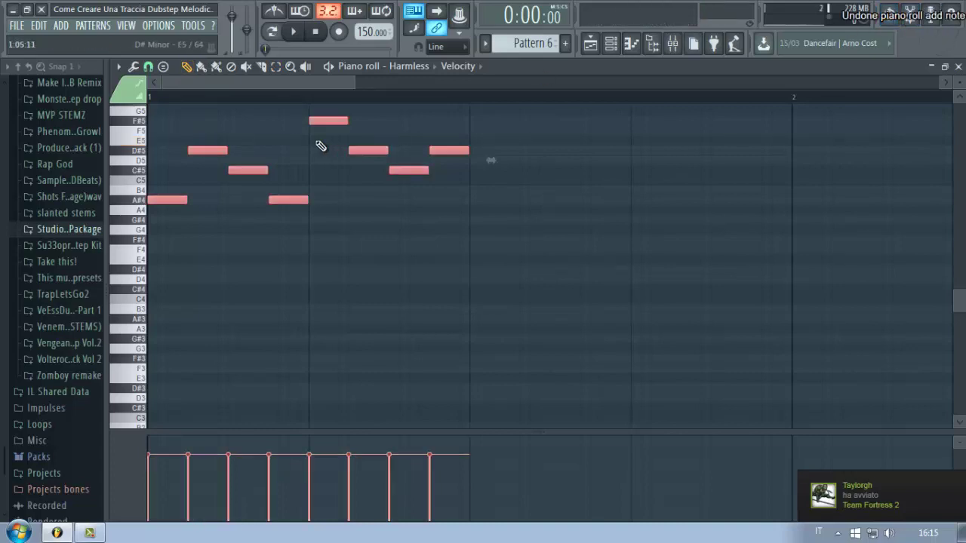
{"action": "left_click", "coordinate": [195, 141]}
{"action": "left_click", "coordinate": [891, 15]}
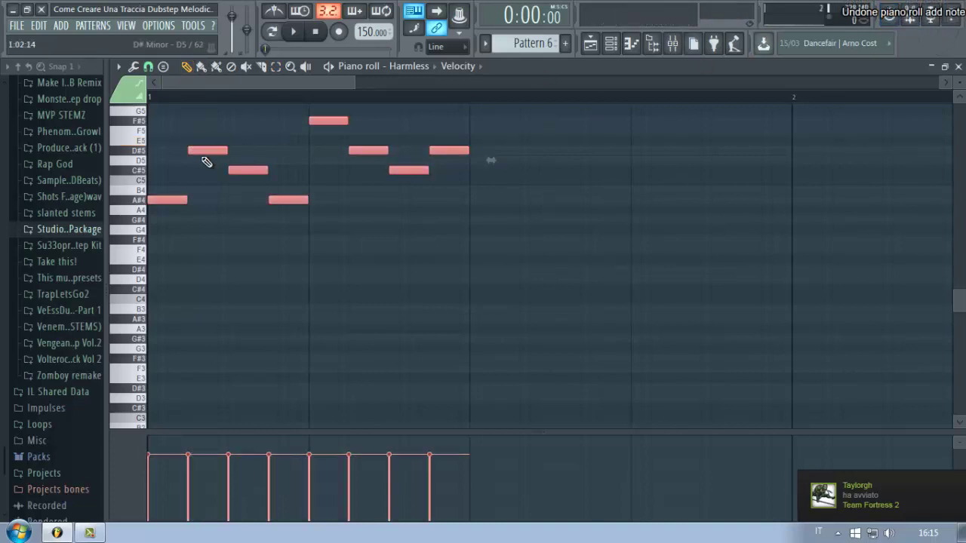
{"action": "left_click_drag", "start_coordinate": [200, 153], "coordinate": [521, 151]}
{"action": "key", "text": "space"}
{"action": "scroll", "coordinate": [487, 111], "scroll_direction": "up", "scroll_amount": 4}
{"action": "scroll", "coordinate": [488, 107], "scroll_direction": "up", "scroll_amount": 3}
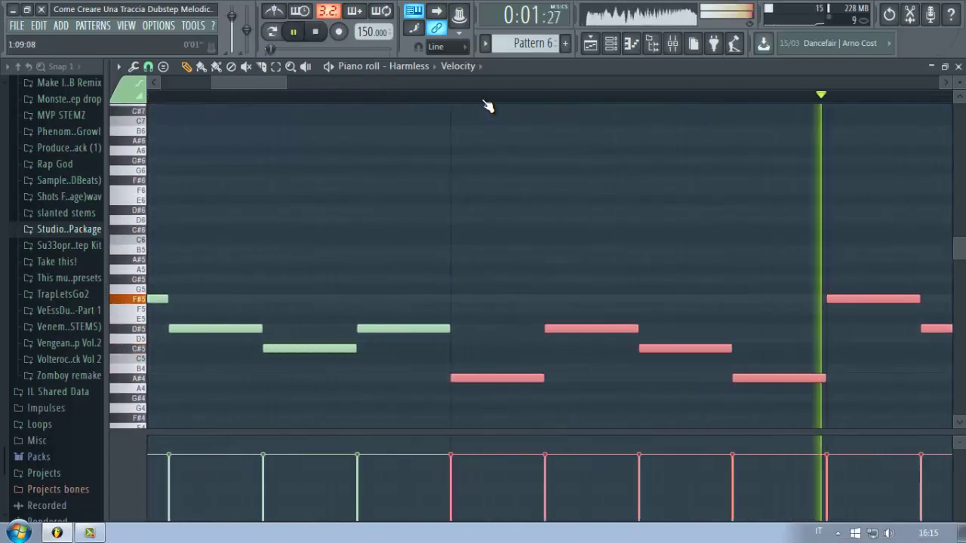
{"action": "scroll", "coordinate": [487, 111], "scroll_direction": "down", "scroll_amount": 3}
{"action": "key", "text": "space"}
{"action": "scroll", "coordinate": [487, 106], "scroll_direction": "down", "scroll_amount": 3}
Repeat the one-bar Pattern 6 clip along Track 5 in the playlist through the end of bar 16
{"action": "left_click", "coordinate": [591, 43]}
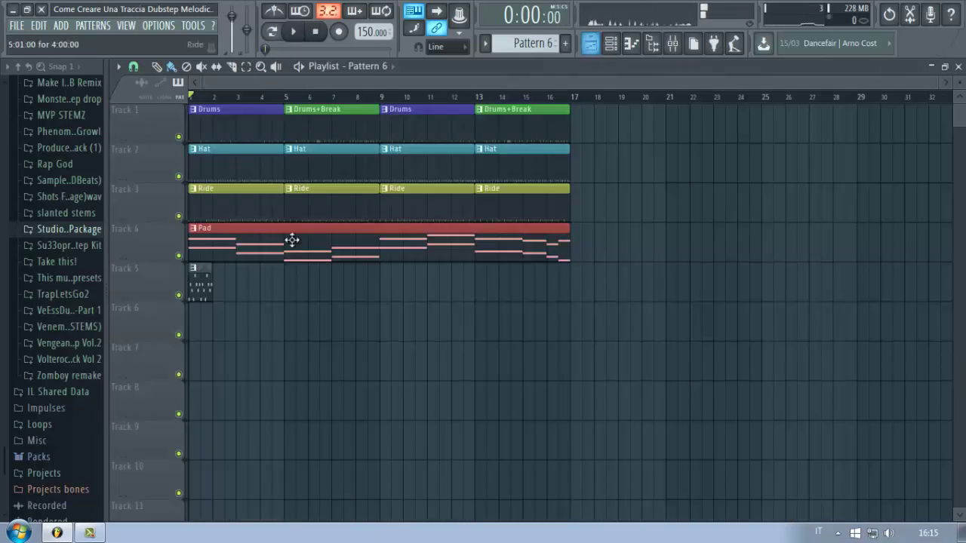
{"action": "left_click_drag", "start_coordinate": [214, 275], "coordinate": [593, 271]}
{"action": "left_click", "coordinate": [594, 43]}
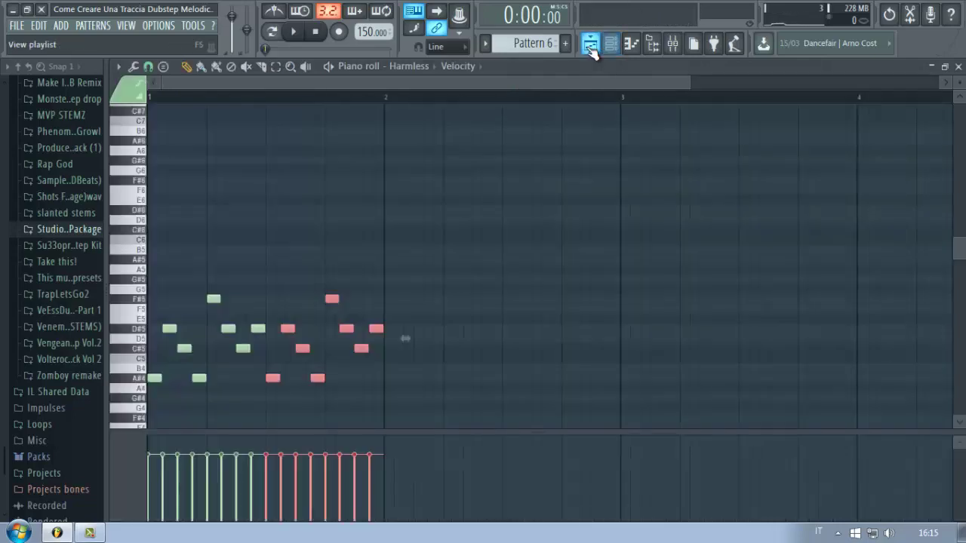
{"action": "left_click", "coordinate": [602, 44]}
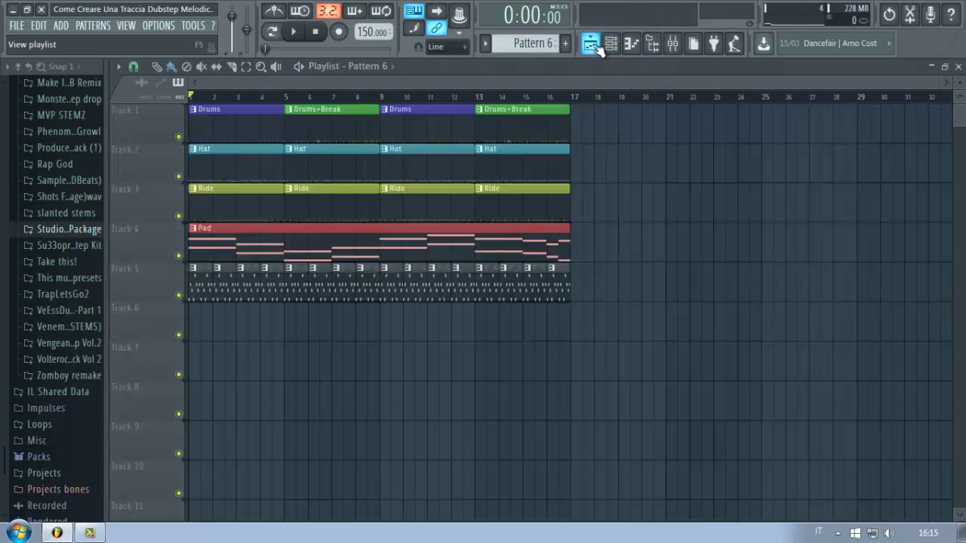
Raise the unison order and phase in Harmless, lower its unison pitch and pluck, and play the song to hear the sound
{"action": "left_click", "coordinate": [611, 43]}
{"action": "left_click", "coordinate": [201, 106]}
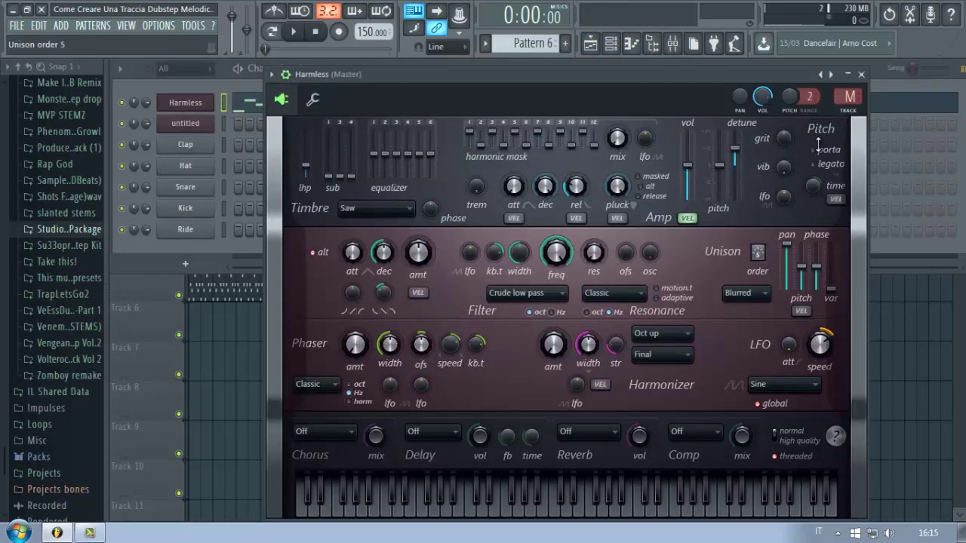
{"action": "key", "text": "space"}
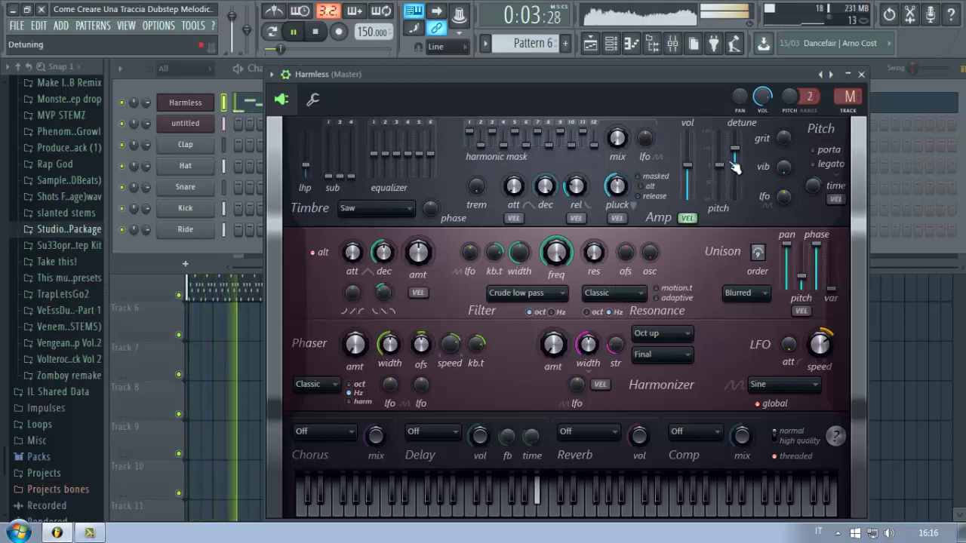
{"action": "mouse_move", "coordinate": [737, 159]}
{"action": "left_mouse_down"}
{"action": "mouse_move", "coordinate": [738, 150]}
{"action": "mouse_move", "coordinate": [739, 162]}
{"action": "left_mouse_up"}
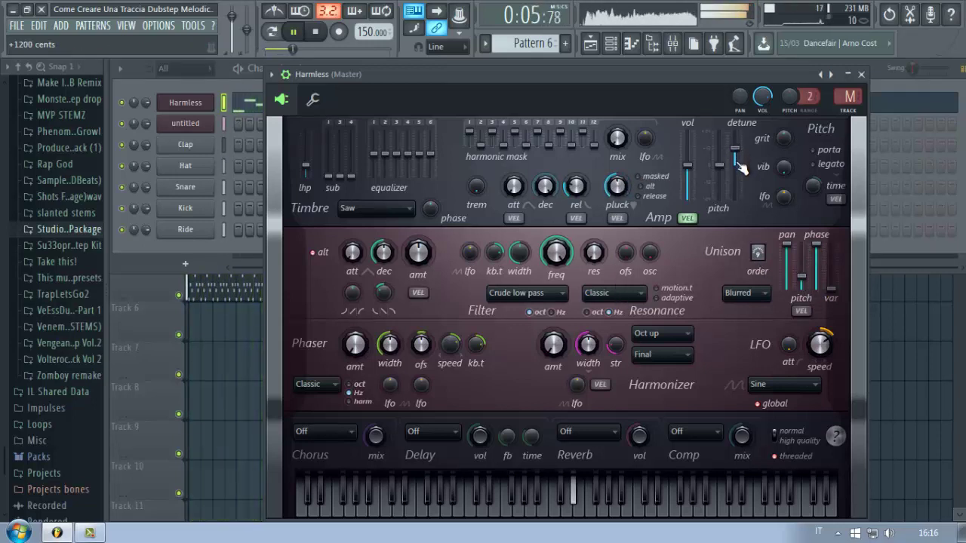
Look through the Harmless channel's miscellaneous functions during playback and return to the plugin editor
{"action": "left_click", "coordinate": [327, 99]}
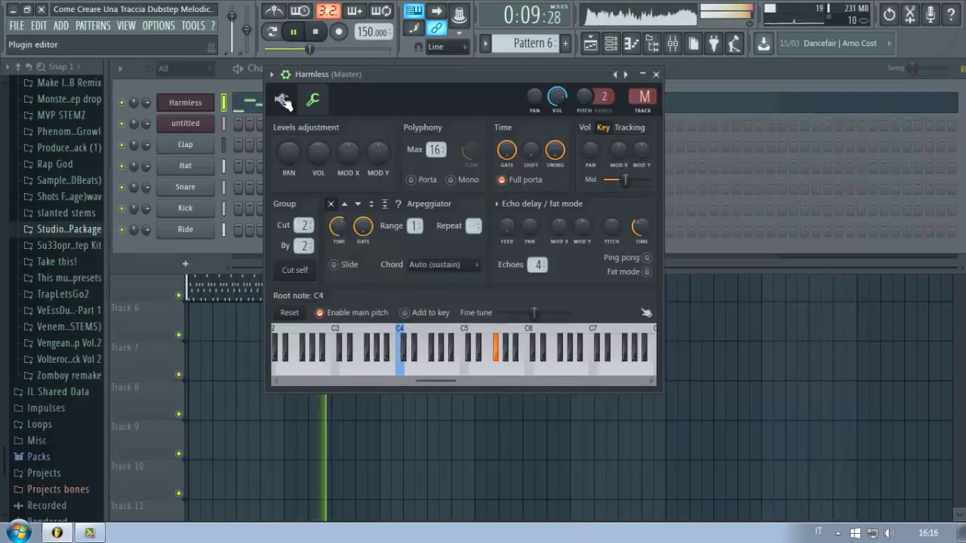
{"action": "left_click", "coordinate": [282, 101]}
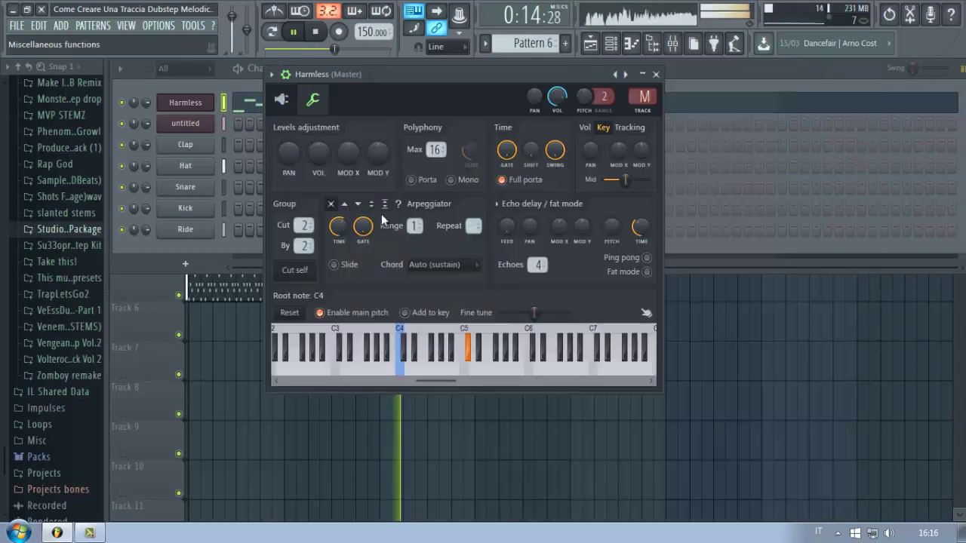
{"action": "left_click", "coordinate": [313, 99]}
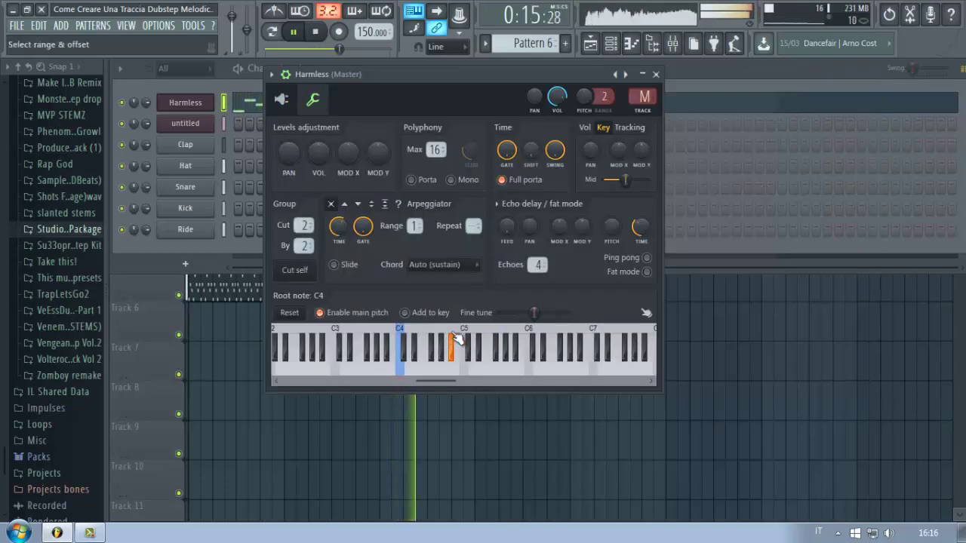
{"action": "left_click", "coordinate": [283, 101]}
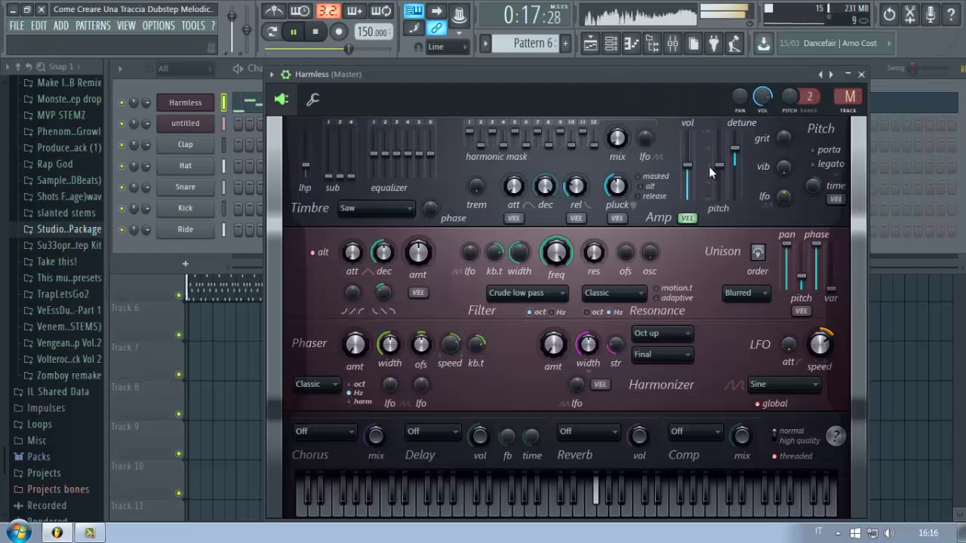
Raise the detune pitch amount, the unison pitch thickness and variation, and the filter frequency in Harmless
{"action": "left_click_drag", "start_coordinate": [709, 169], "coordinate": [723, 99]}
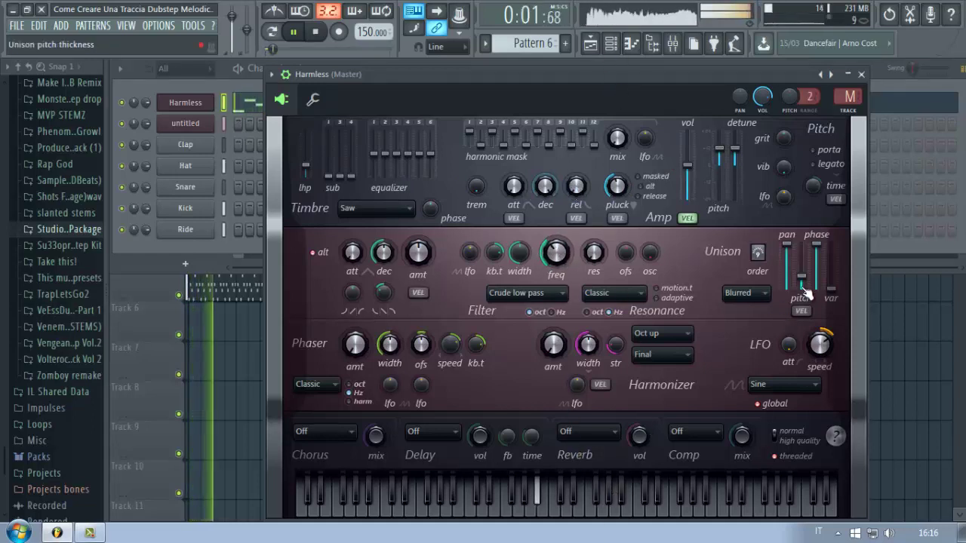
{"action": "left_click_drag", "start_coordinate": [804, 287], "coordinate": [813, 250]}
{"action": "left_click_drag", "start_coordinate": [555, 260], "coordinate": [576, 243]}
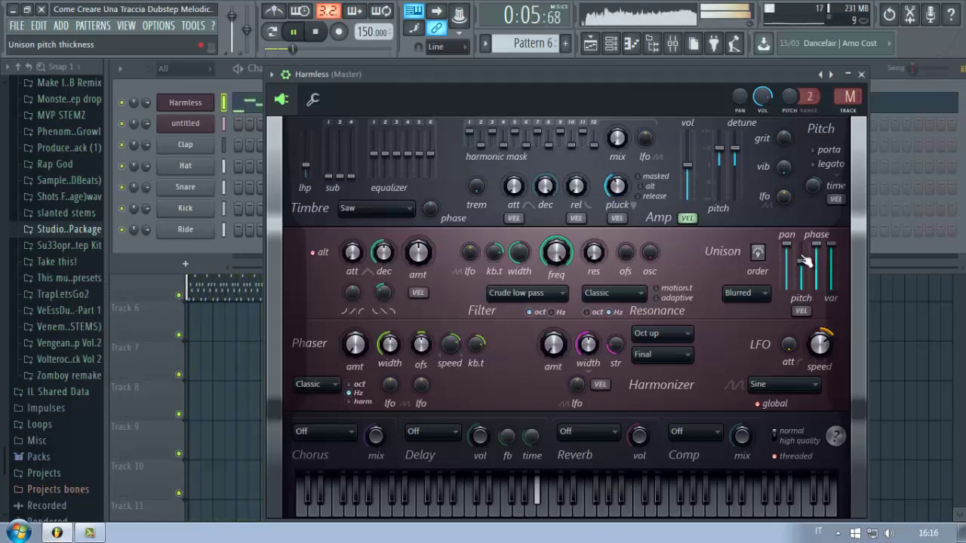
Try the Classic unison type in Harmless and return to Blurred
{"action": "left_click", "coordinate": [745, 293]}
{"action": "left_click", "coordinate": [749, 311]}
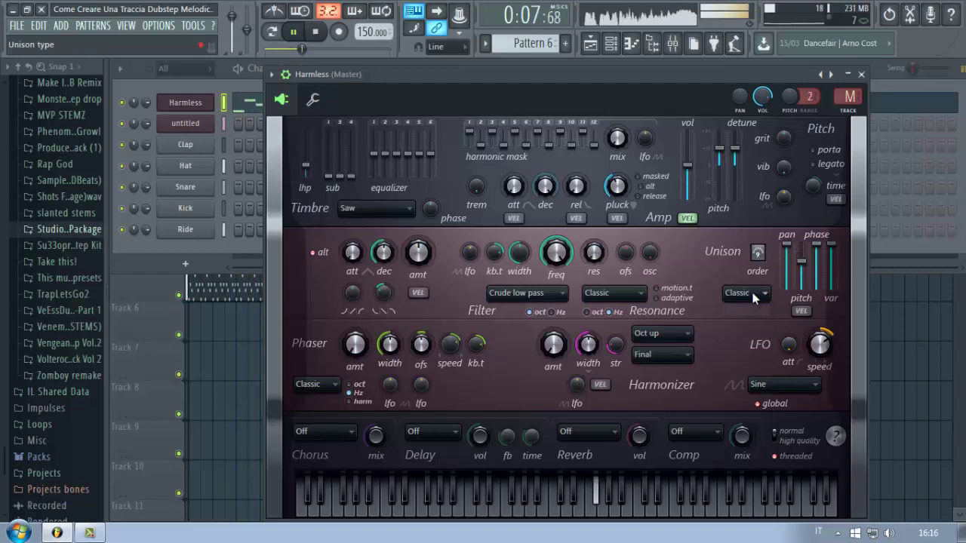
{"action": "left_click", "coordinate": [752, 298]}
{"action": "left_click", "coordinate": [751, 339]}
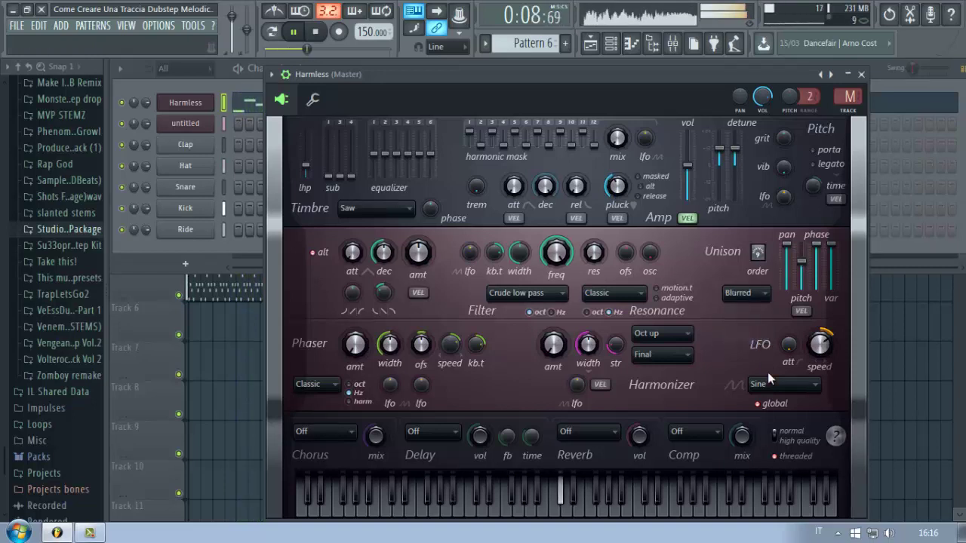
Switch on the Classic reverb in Harmless with its volume at about 48% and shorten the amp decay
{"action": "left_click", "coordinate": [596, 433]}
{"action": "left_click", "coordinate": [590, 434]}
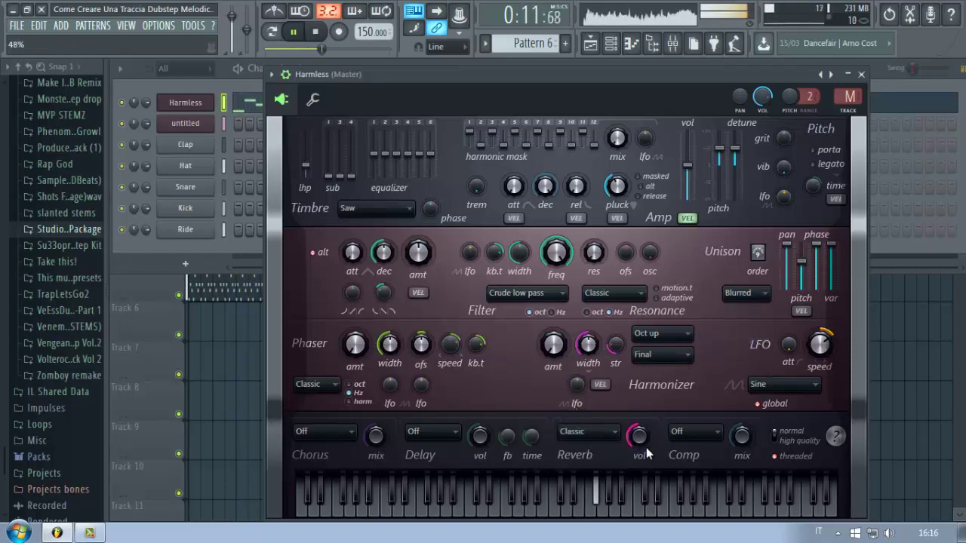
{"action": "left_click_drag", "start_coordinate": [546, 188], "coordinate": [613, 436]}
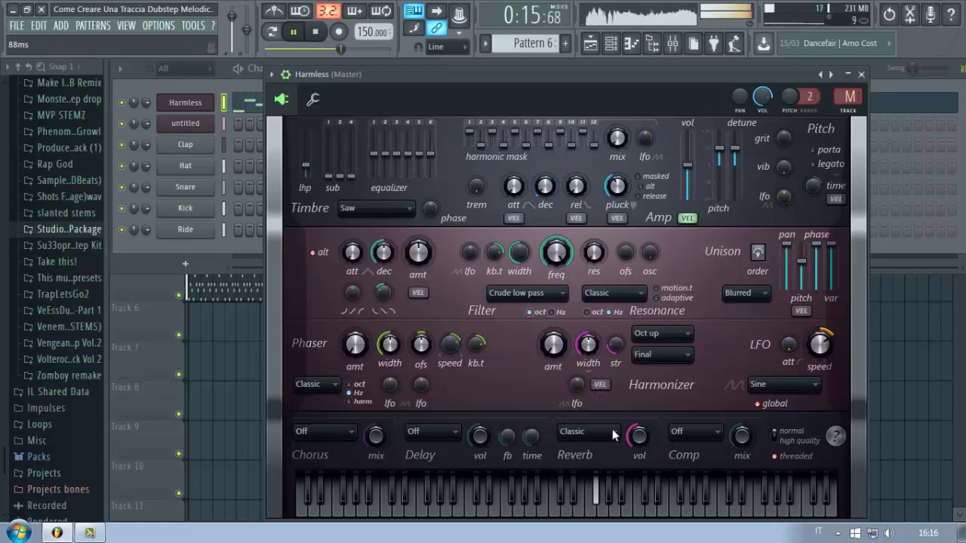
{"action": "left_click_drag", "start_coordinate": [611, 383], "coordinate": [608, 337]}
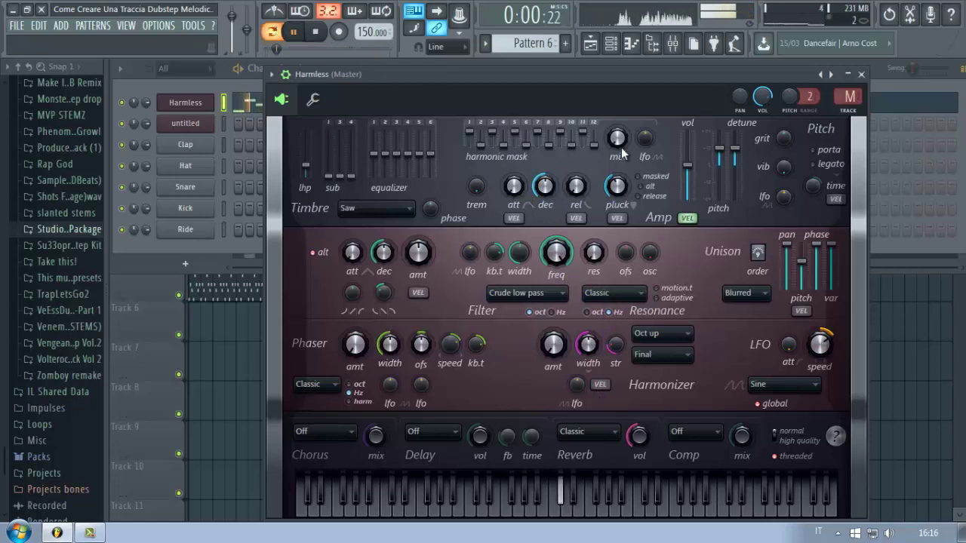
Duplicate the whole one-bar Harmless arpeggio into bar 2 of Pattern 6 and listen to it
{"action": "left_click", "coordinate": [861, 75]}
{"action": "left_click", "coordinate": [350, 110]}
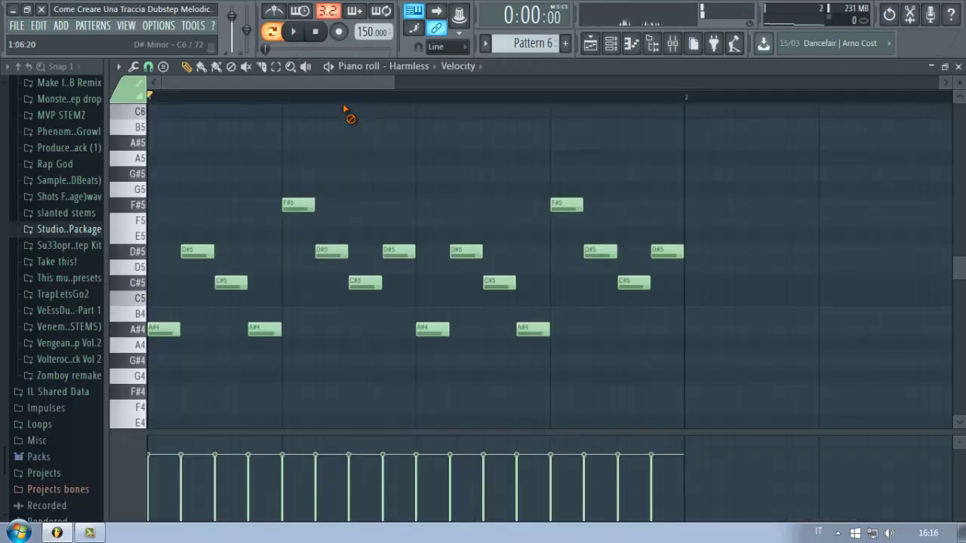
{"action": "left_click_drag", "start_coordinate": [154, 159], "coordinate": [803, 522]}
{"action": "scroll", "coordinate": [338, 207], "scroll_direction": "up", "scroll_amount": 2}
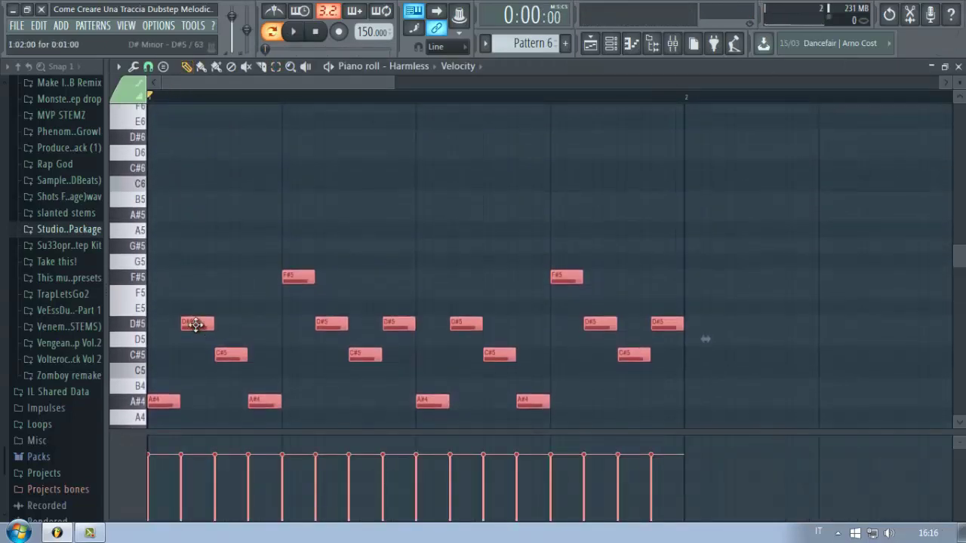
{"action": "left_click_drag", "start_coordinate": [193, 324], "coordinate": [732, 311]}
{"action": "left_click", "coordinate": [449, 82]}
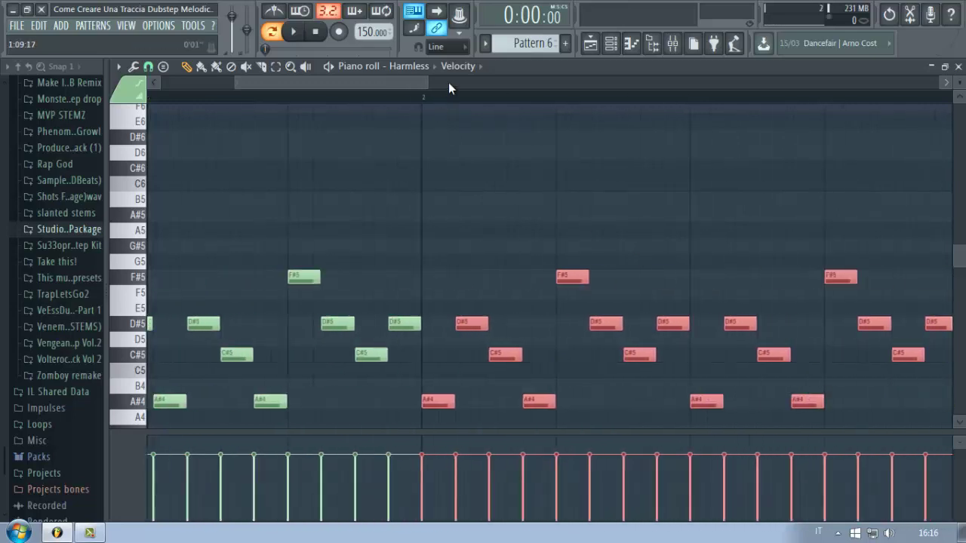
{"action": "key", "text": "space"}
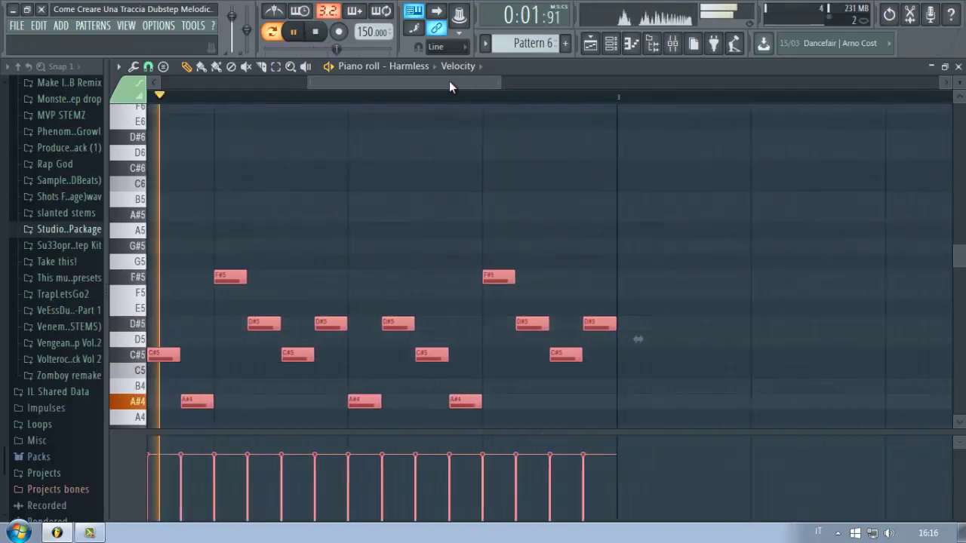
{"action": "key", "text": "space"}
Start bar 3 of the arpeggio with consecutive notes B4, F#5, D#5 and B4, and cue playback at bar 3
{"action": "left_click_drag", "start_coordinate": [379, 85], "coordinate": [451, 89]}
{"action": "left_click", "coordinate": [533, 258], "text": "ctrl"}
{"action": "left_click", "coordinate": [484, 385]}
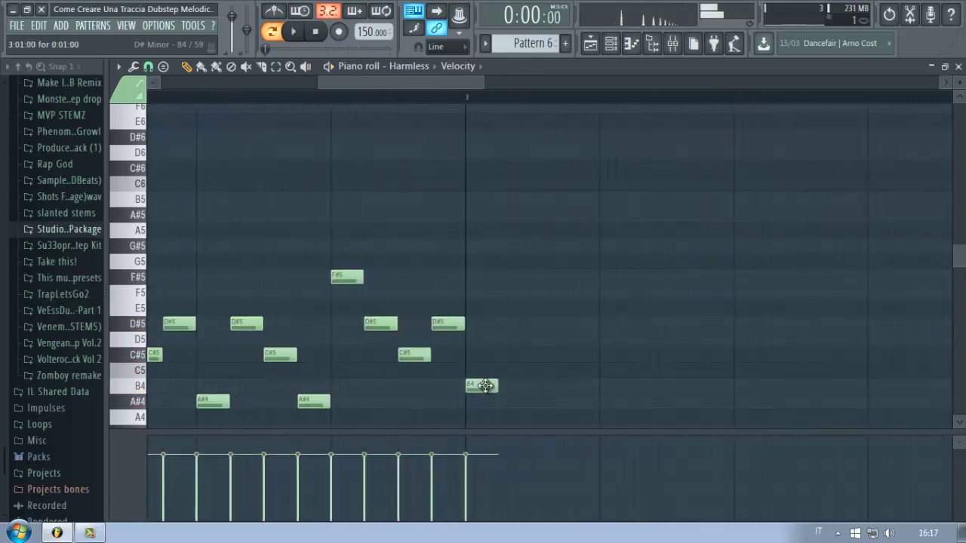
{"action": "left_click", "coordinate": [571, 392]}
{"action": "key", "text": "space"}
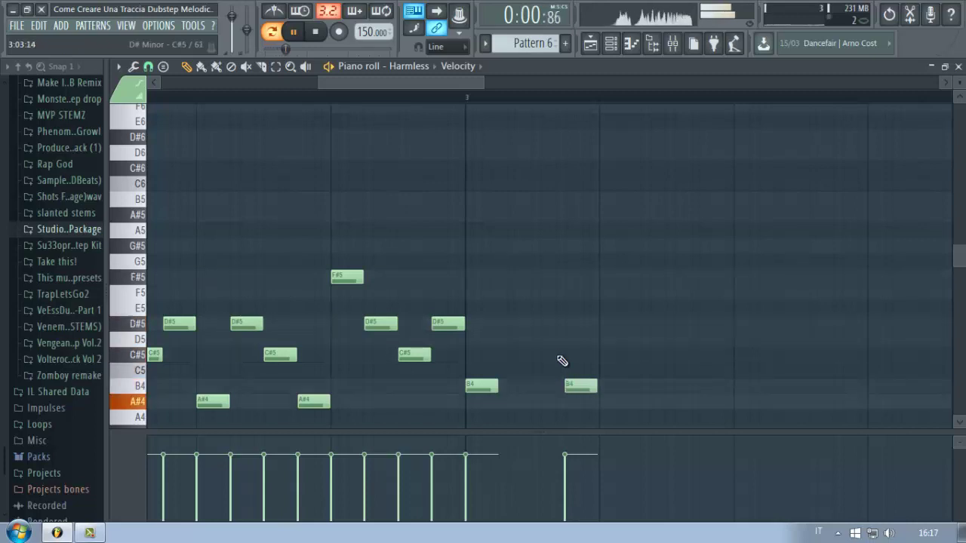
{"action": "scroll", "coordinate": [509, 172], "scroll_direction": "up", "scroll_amount": 3}
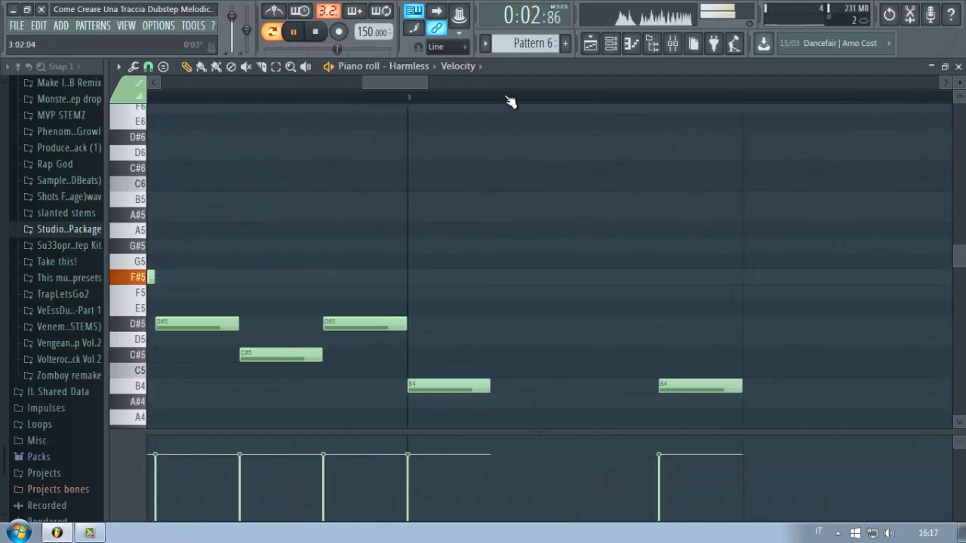
{"action": "key", "text": "space"}
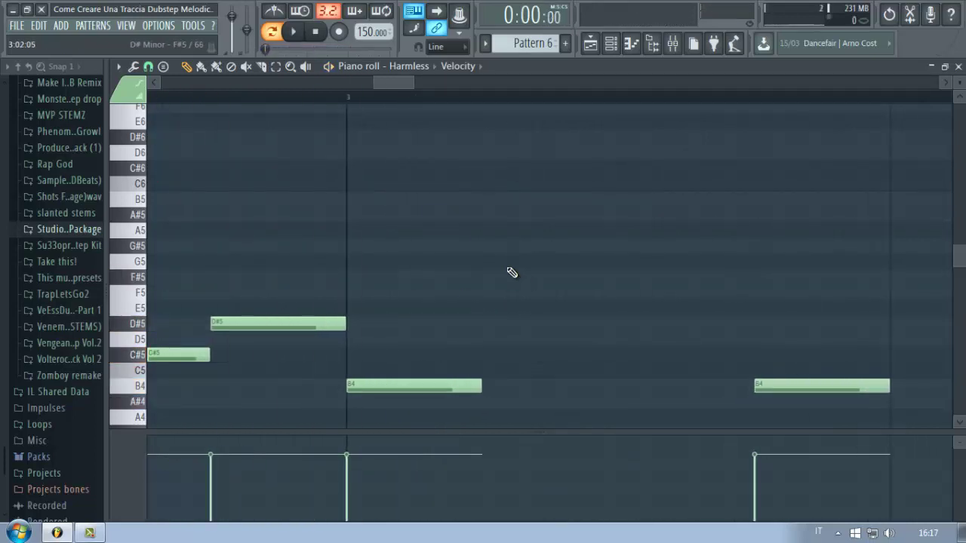
{"action": "left_click_drag", "start_coordinate": [516, 247], "coordinate": [514, 278]}
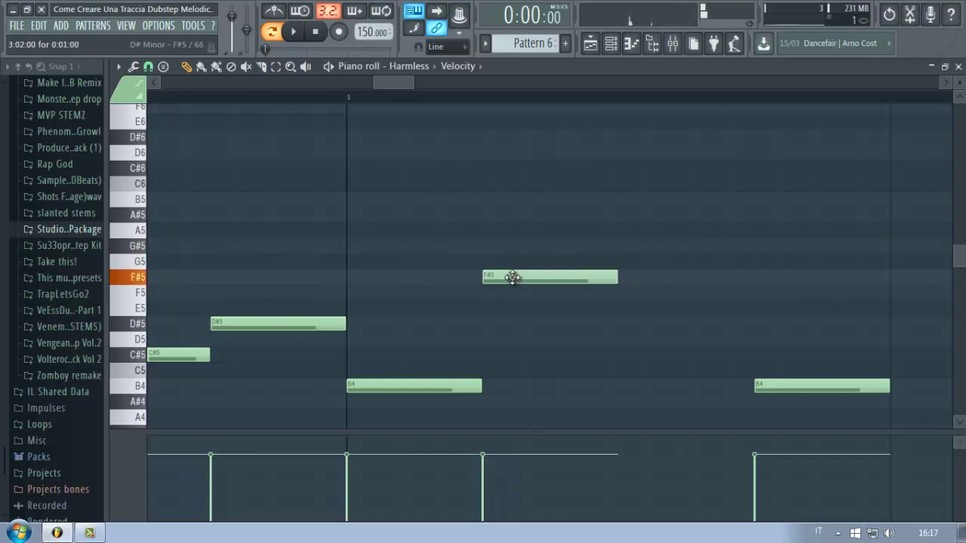
{"action": "left_click", "coordinate": [626, 322]}
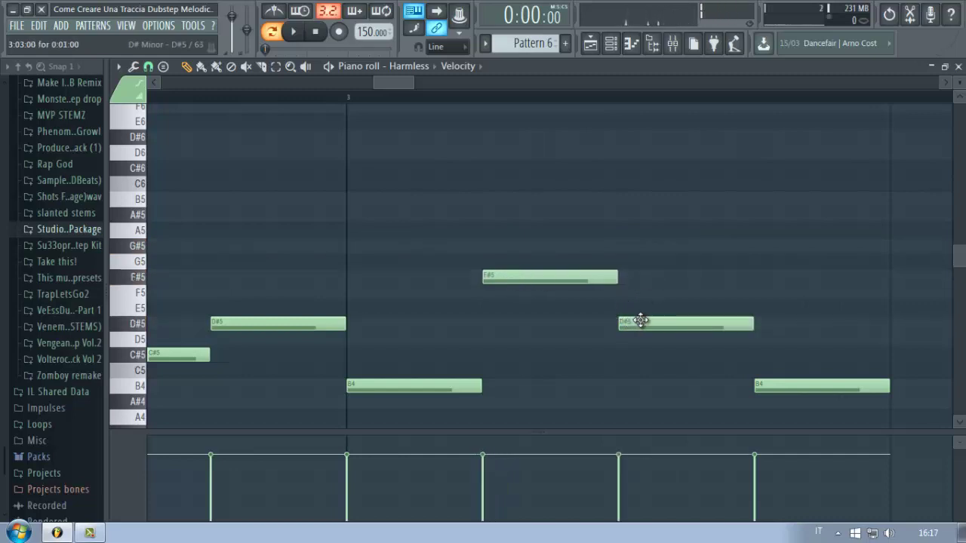
{"action": "key", "text": "space"}
{"action": "left_click", "coordinate": [349, 99]}
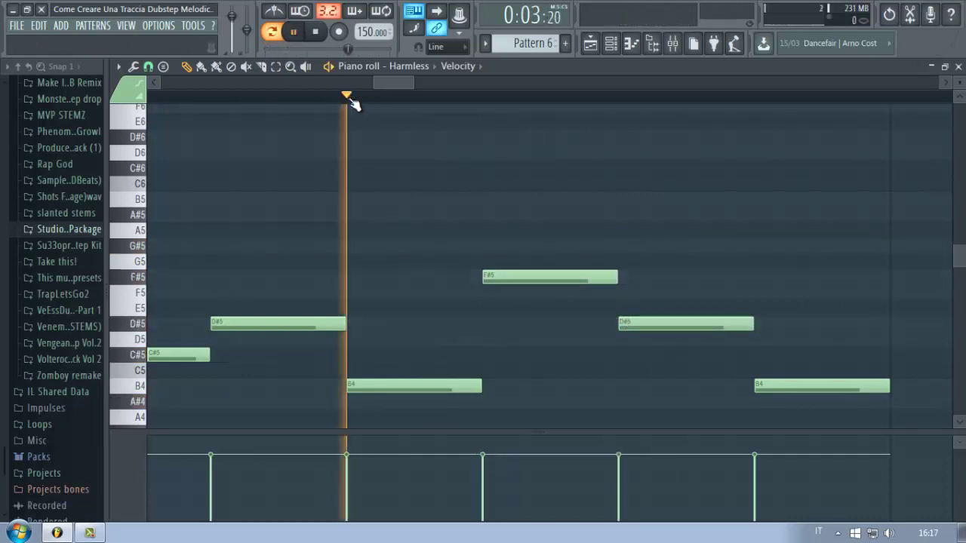
Continue the bar 3 phrase with consecutive notes G#5, F#5, D#5 and F#5
{"action": "left_click_drag", "start_coordinate": [392, 83], "coordinate": [416, 83]}
{"action": "key", "text": "space"}
{"action": "left_click", "coordinate": [436, 249]}
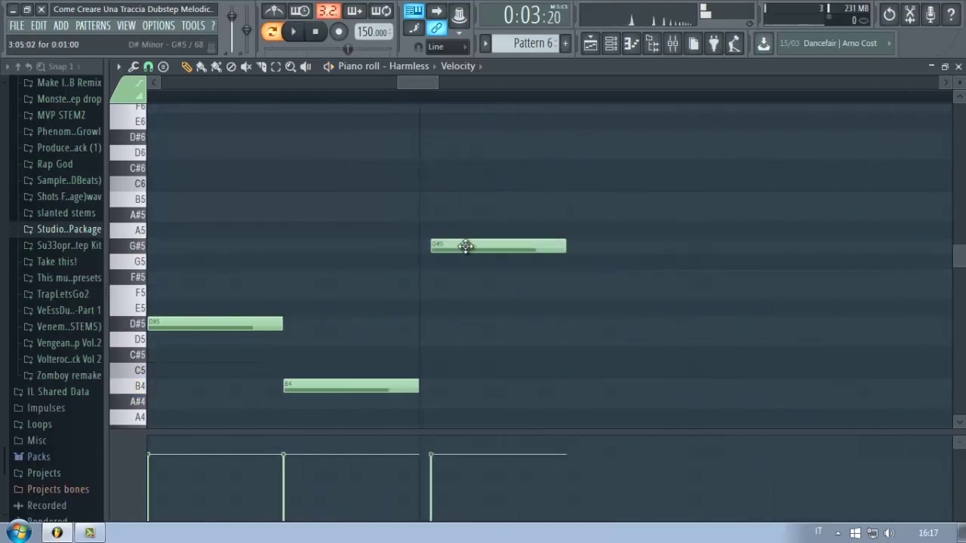
{"action": "left_click_drag", "start_coordinate": [465, 246], "coordinate": [455, 245]}
{"action": "left_click", "coordinate": [589, 277]}
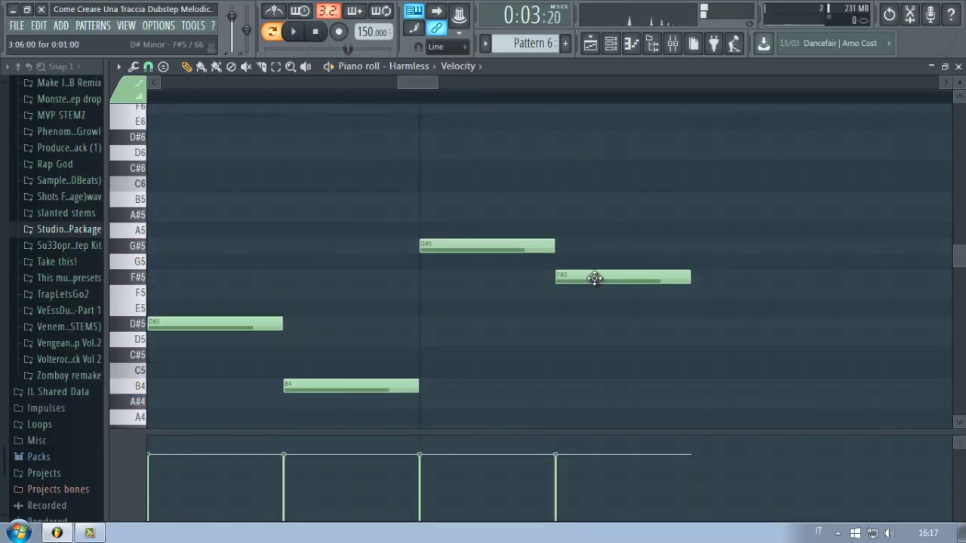
{"action": "left_click_drag", "start_coordinate": [668, 323], "coordinate": [678, 326]}
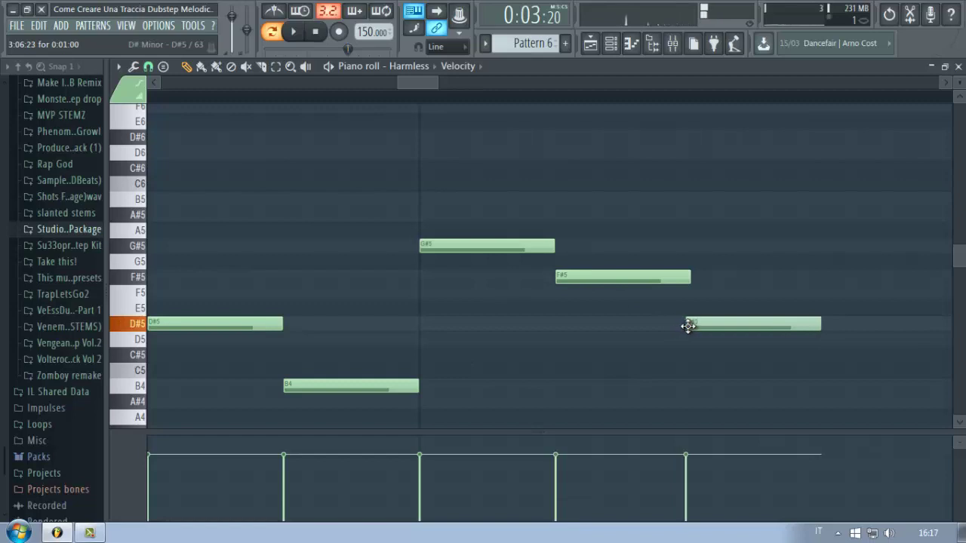
{"action": "left_click", "coordinate": [842, 277]}
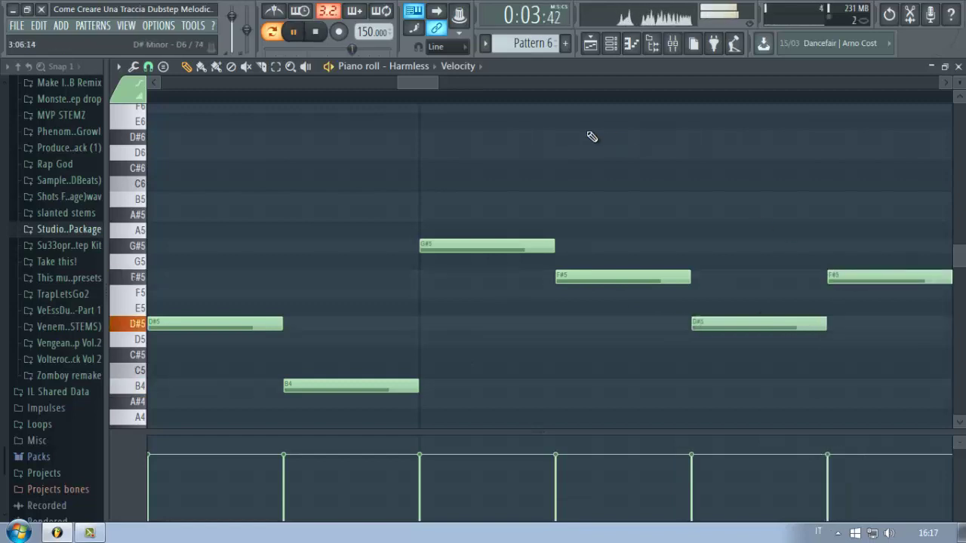
Duplicate the eight-note bar 3 phrase into the second half of the bar and listen to it
{"action": "left_click_drag", "start_coordinate": [424, 83], "coordinate": [436, 82]}
{"action": "scroll", "coordinate": [453, 100], "scroll_direction": "down", "scroll_amount": 6}
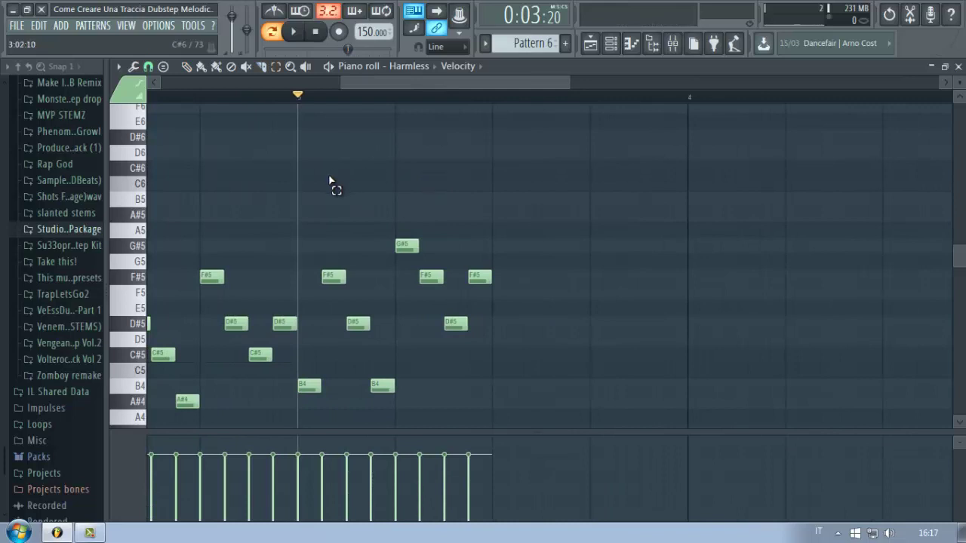
{"action": "left_click_drag", "start_coordinate": [314, 209], "coordinate": [621, 449]}
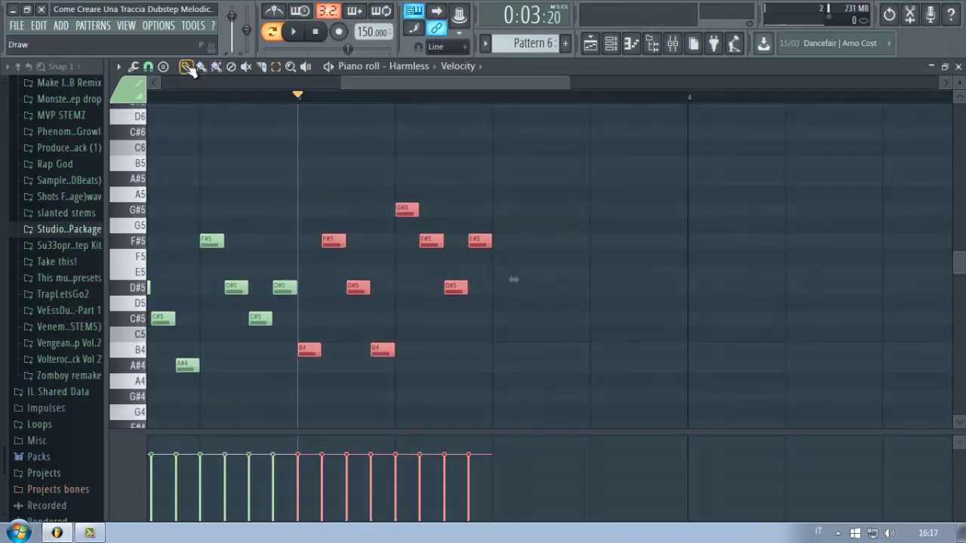
{"action": "left_click_drag", "start_coordinate": [408, 205], "coordinate": [601, 204]}
{"action": "key", "text": "space"}
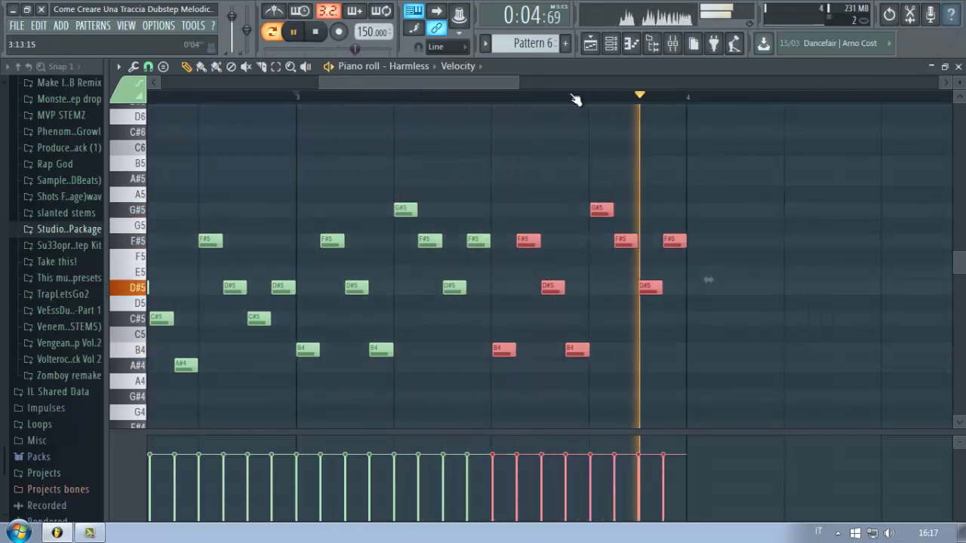
{"action": "key", "text": "space"}
Start bar 4 of the arpeggio with consecutive notes C#5, G#5, F#5 and C#5, listening from bar 3
{"action": "scroll", "coordinate": [534, 103], "scroll_direction": "up", "scroll_amount": 5}
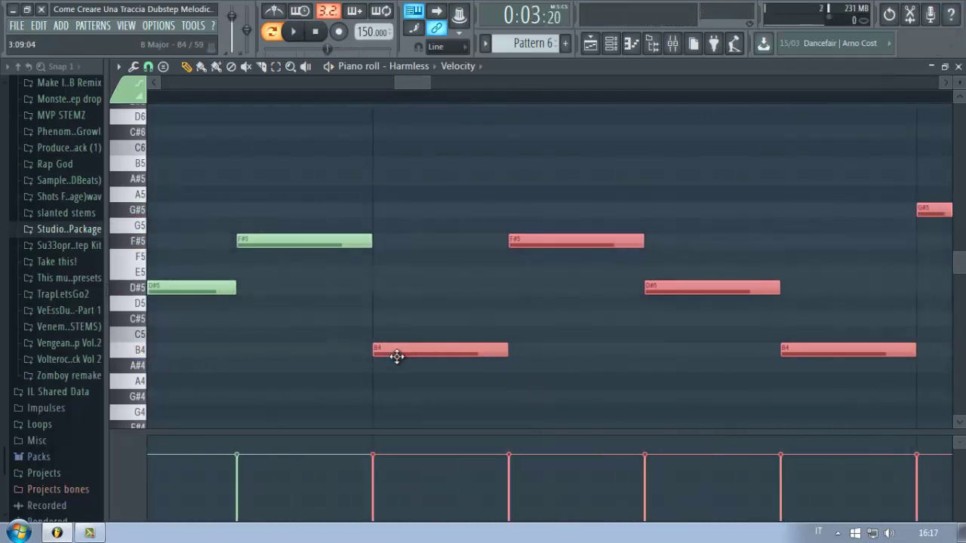
{"action": "key", "text": "space"}
{"action": "key", "text": "space"}
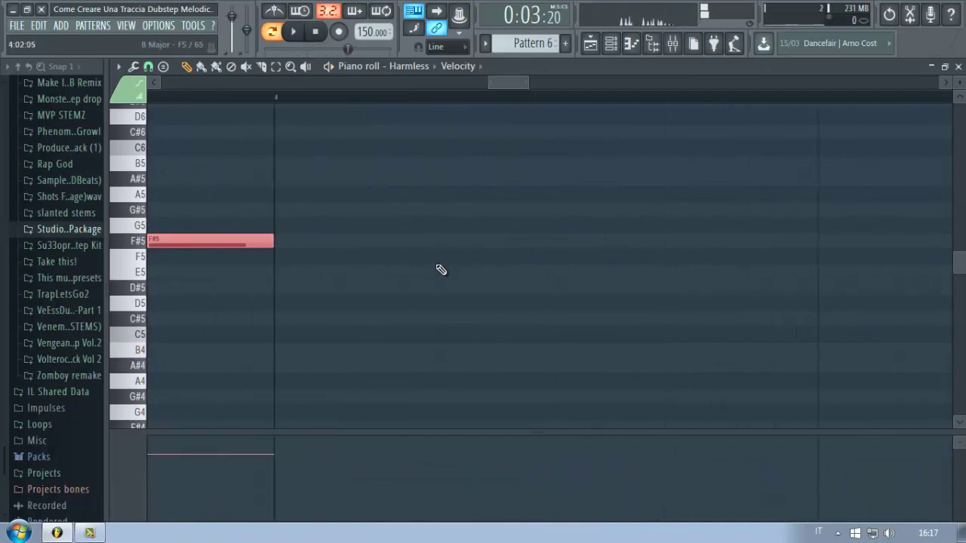
{"action": "left_click", "coordinate": [287, 319]}
{"action": "left_click", "coordinate": [711, 317]}
{"action": "left_click_drag", "start_coordinate": [711, 314], "coordinate": [683, 316]}
{"action": "left_click", "coordinate": [429, 195]}
{"action": "left_click_drag", "start_coordinate": [429, 197], "coordinate": [409, 219]}
{"action": "left_click", "coordinate": [546, 224]}
{"action": "key", "text": "space"}
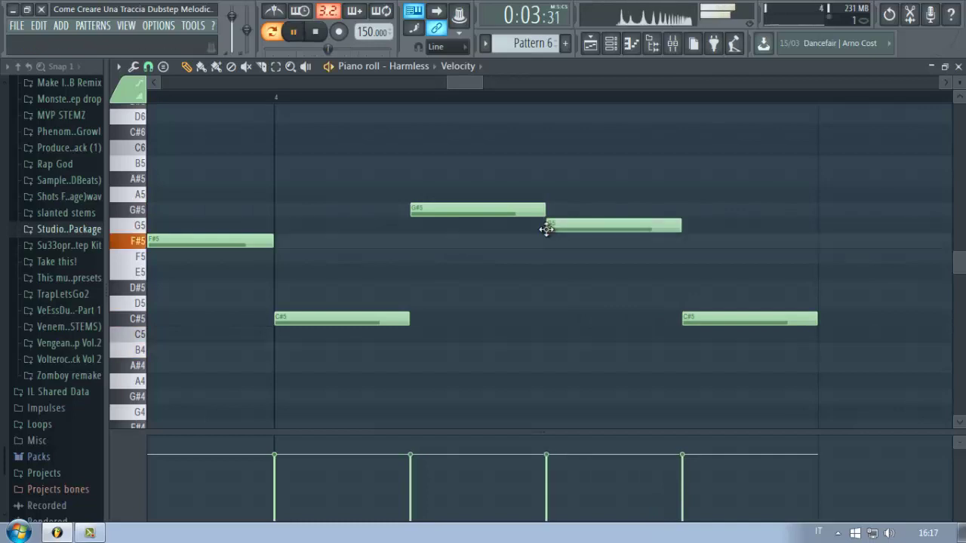
{"action": "left_click_drag", "start_coordinate": [543, 226], "coordinate": [571, 244]}
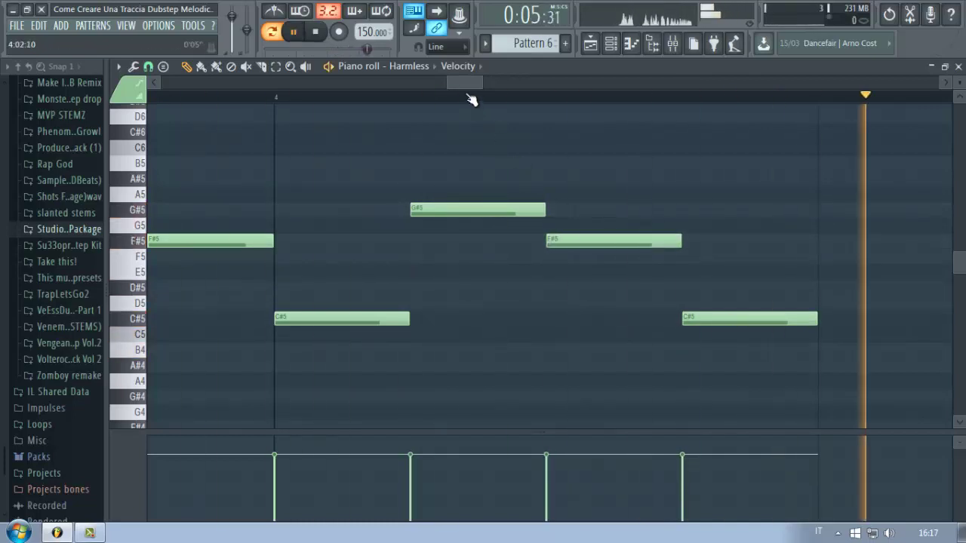
Complete the first half of bar 4 with notes A#5, G#5, F5 and F#5, and listen from bar 3
{"action": "key", "text": "space"}
{"action": "left_click_drag", "start_coordinate": [453, 84], "coordinate": [476, 86]}
{"action": "left_click", "coordinate": [304, 175]}
{"action": "left_click_drag", "start_coordinate": [303, 175], "coordinate": [350, 176]}
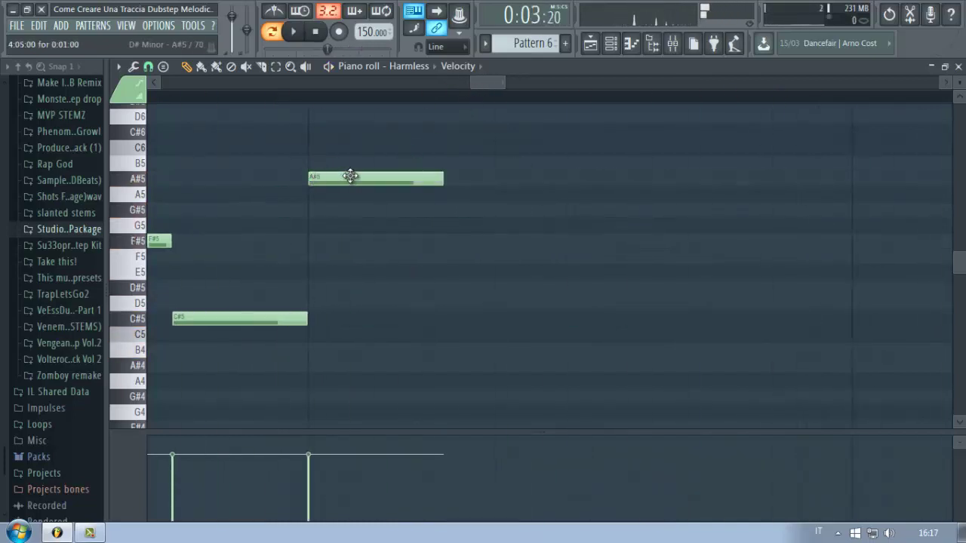
{"action": "left_click", "coordinate": [449, 211]}
{"action": "left_click_drag", "start_coordinate": [445, 213], "coordinate": [445, 212]}
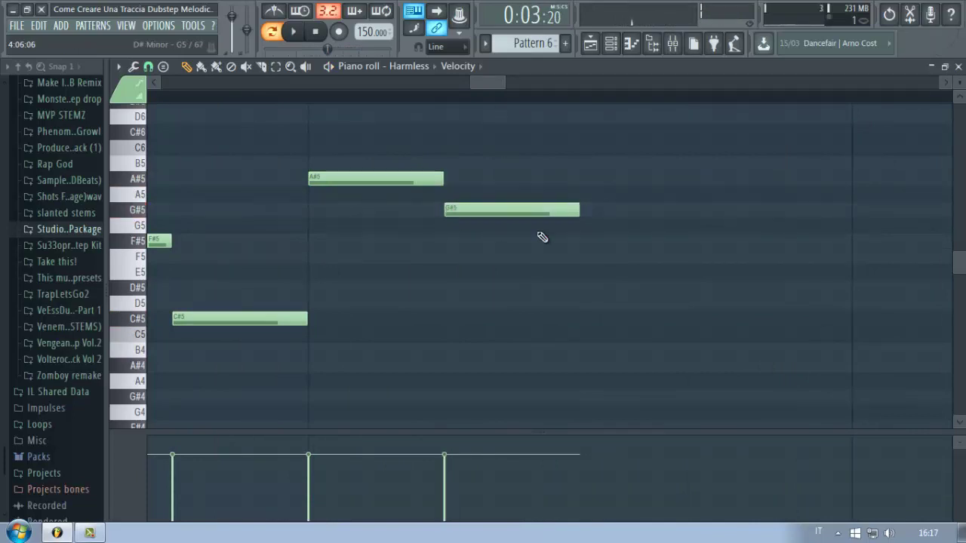
{"action": "left_click", "coordinate": [583, 240]}
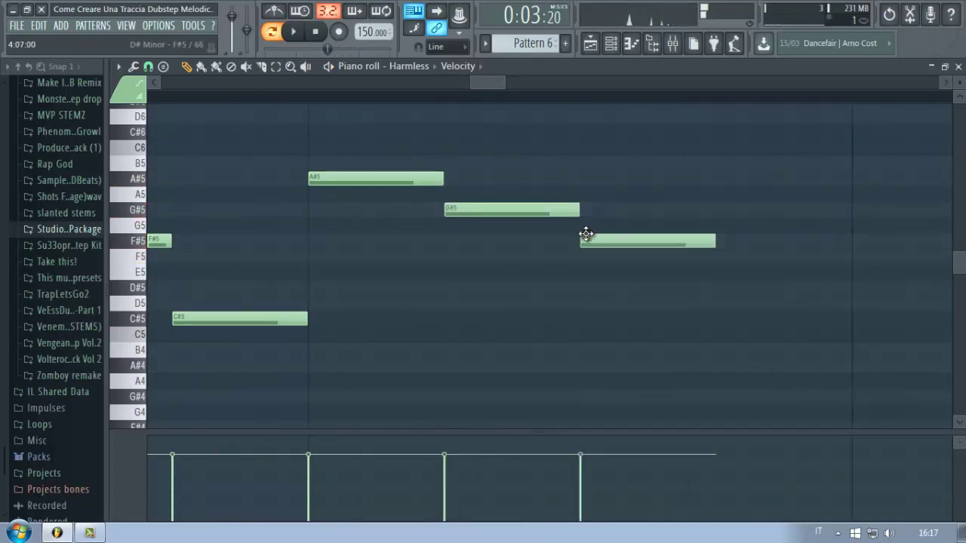
{"action": "left_click_drag", "start_coordinate": [637, 240], "coordinate": [639, 256]}
{"action": "left_click", "coordinate": [722, 242]}
{"action": "key", "text": "space"}
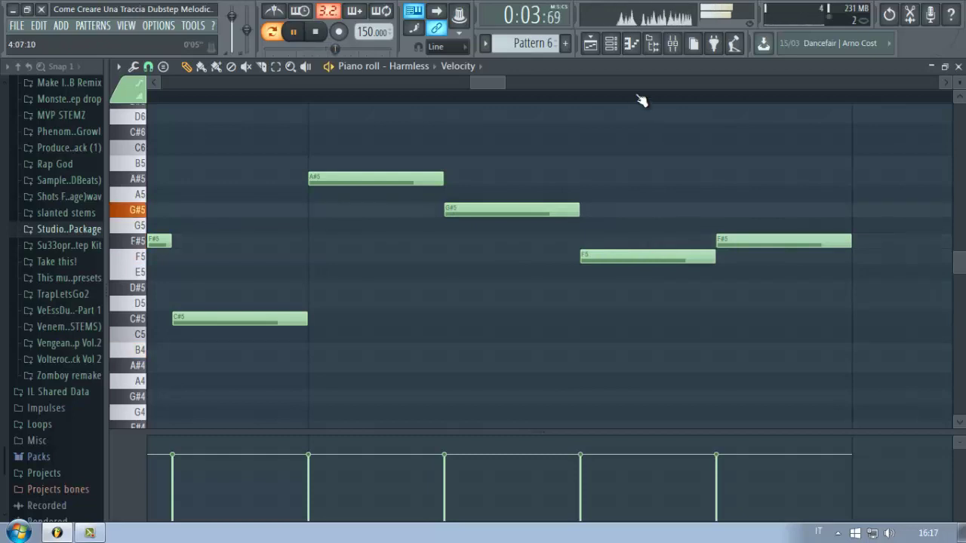
{"action": "scroll", "coordinate": [642, 99], "scroll_direction": "down", "scroll_amount": 4}
{"action": "scroll", "coordinate": [641, 99], "scroll_direction": "down", "scroll_amount": 4}
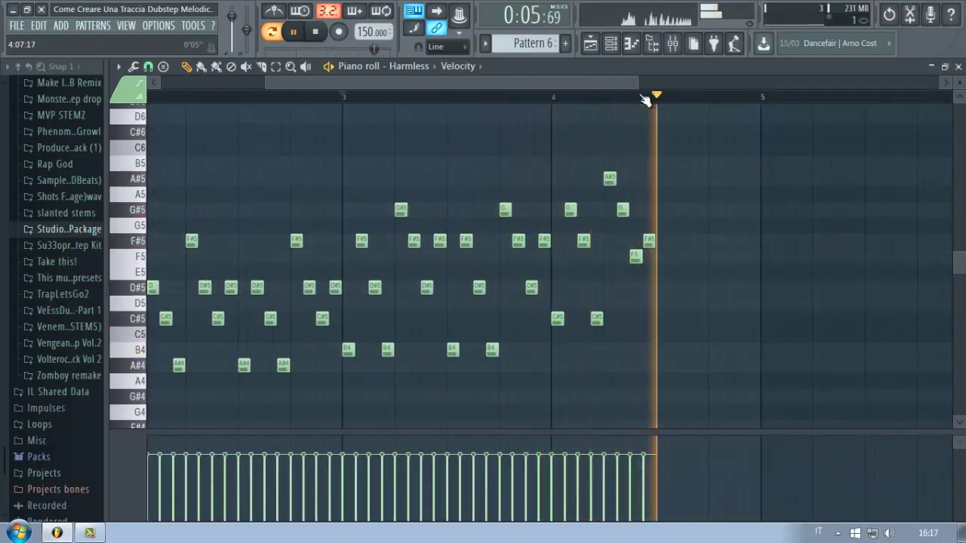
{"action": "key", "text": "space"}
{"action": "scroll", "coordinate": [646, 100], "scroll_direction": "up", "scroll_amount": 4}
{"action": "scroll", "coordinate": [644, 113], "scroll_direction": "up", "scroll_amount": 1}
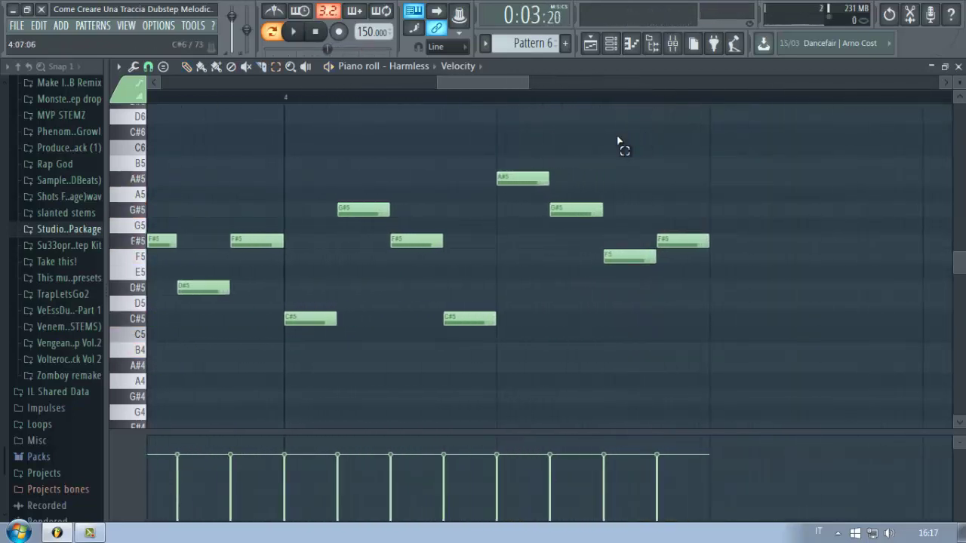
Duplicate the eight-note bar 4 phrase into the second half of the bar, listen to the pattern, and deselect the copied notes
{"action": "left_click_drag", "start_coordinate": [300, 137], "coordinate": [846, 407]}
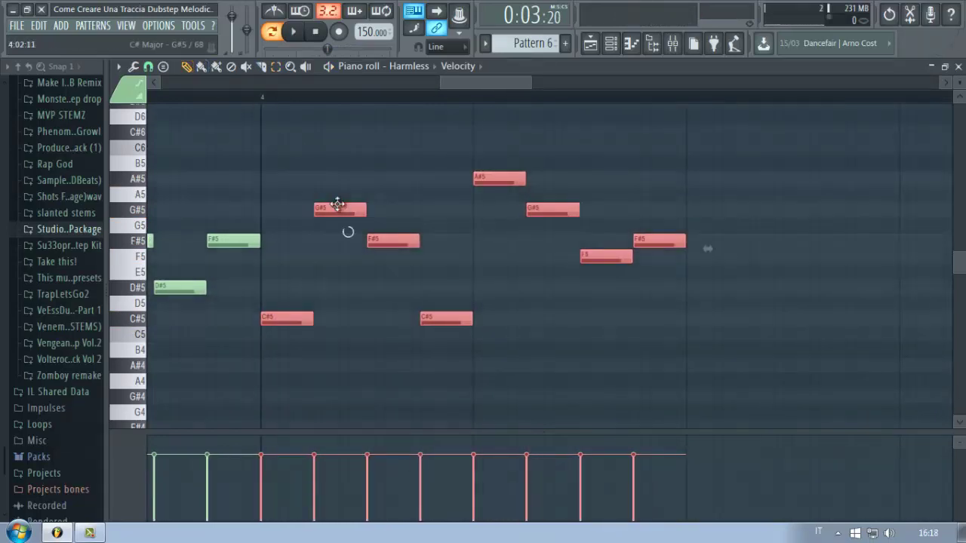
{"action": "left_click_drag", "start_coordinate": [337, 204], "coordinate": [761, 200]}
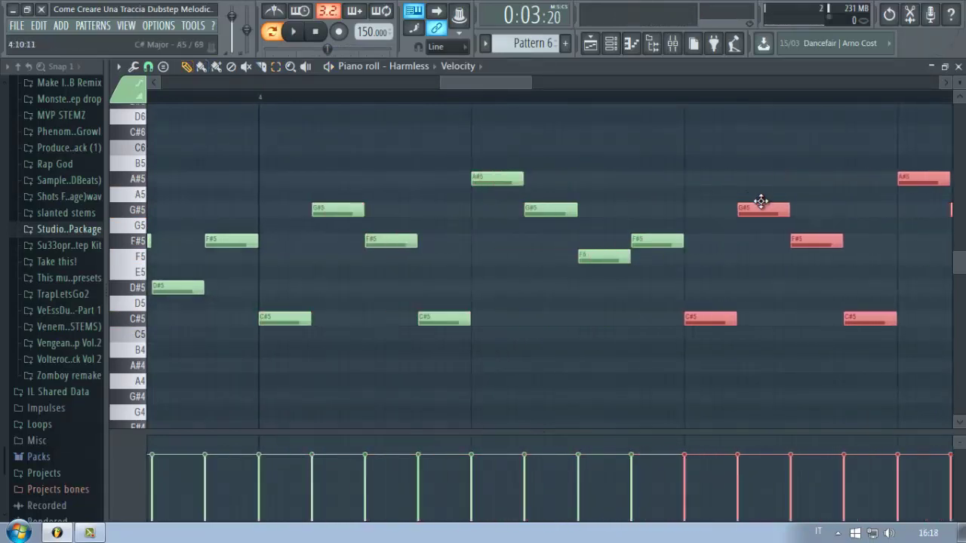
{"action": "key", "text": "space"}
{"action": "scroll", "coordinate": [716, 91], "scroll_direction": "up", "scroll_amount": 3}
{"action": "scroll", "coordinate": [718, 92], "scroll_direction": "down", "scroll_amount": 6}
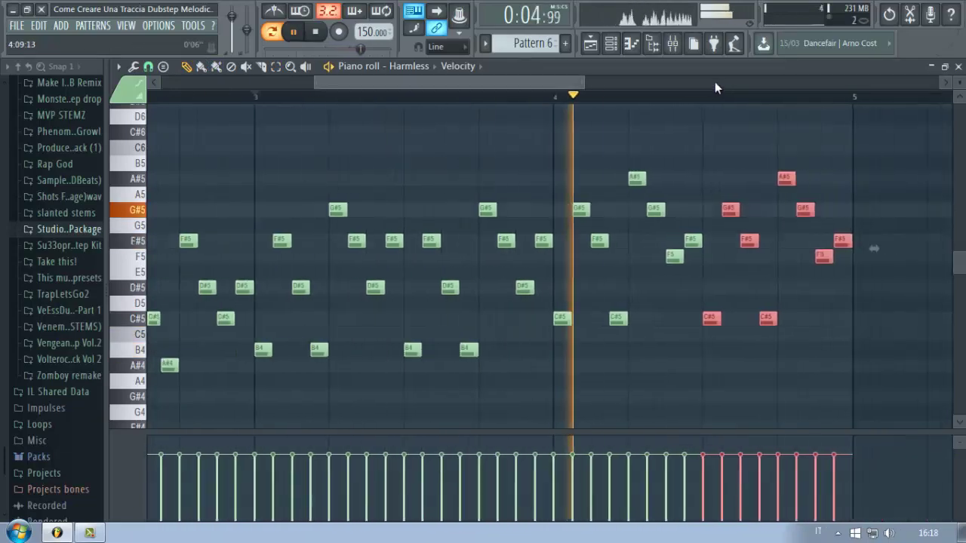
{"action": "scroll", "coordinate": [709, 86], "scroll_direction": "down", "scroll_amount": 5}
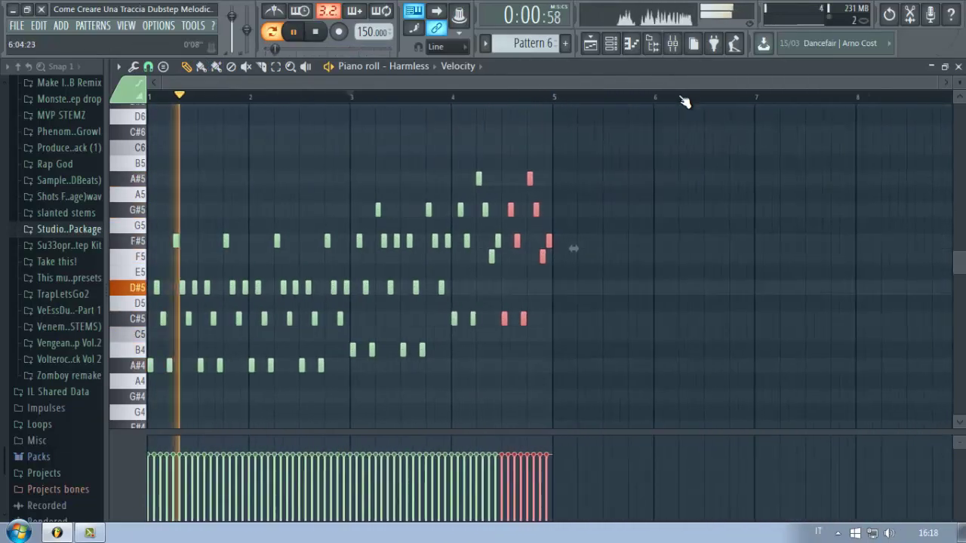
{"action": "left_click", "coordinate": [591, 209], "text": "ctrl"}
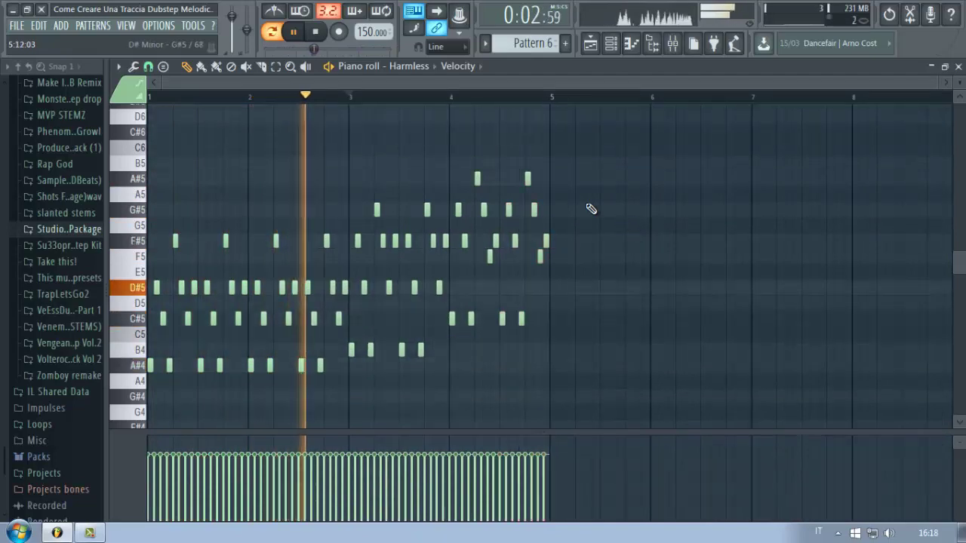
In the first half of bar 4, raise the F5 note to F#5 and the last F#5 to G#5, and listen
{"action": "scroll", "coordinate": [475, 101], "scroll_direction": "up", "scroll_amount": 5}
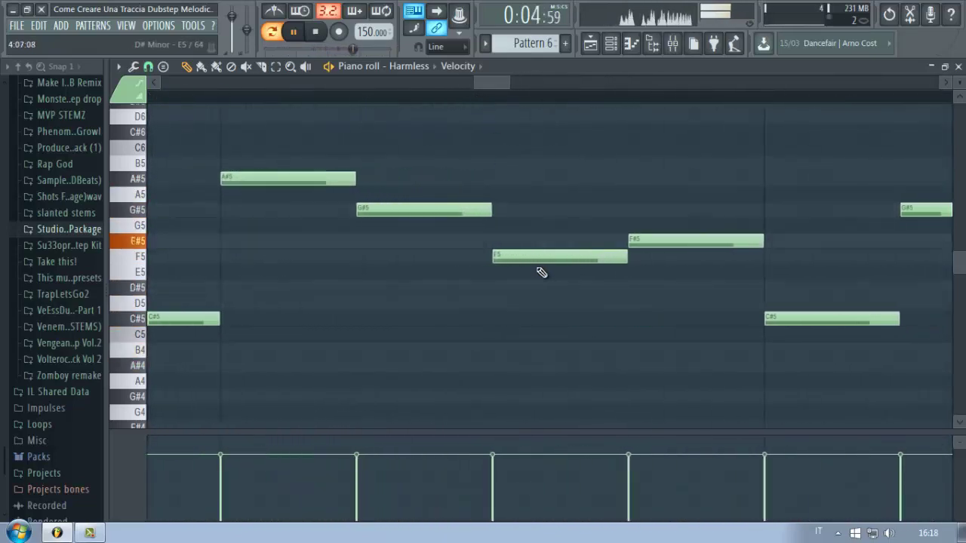
{"action": "left_click_drag", "start_coordinate": [544, 252], "coordinate": [544, 240]}
{"action": "key", "text": "space"}
{"action": "left_click_drag", "start_coordinate": [651, 238], "coordinate": [655, 205]}
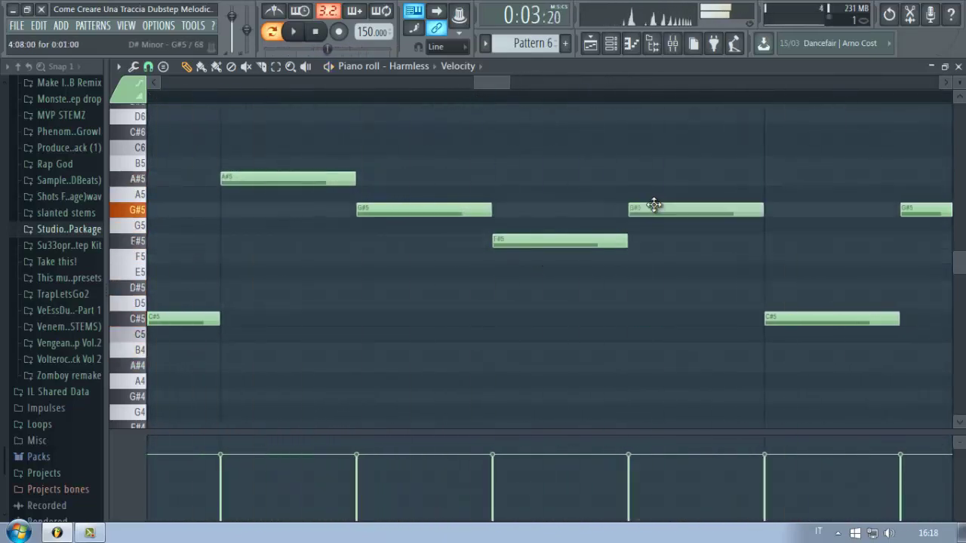
{"action": "key", "text": "space"}
{"action": "scroll", "coordinate": [453, 83], "scroll_direction": "down", "scroll_amount": 6}
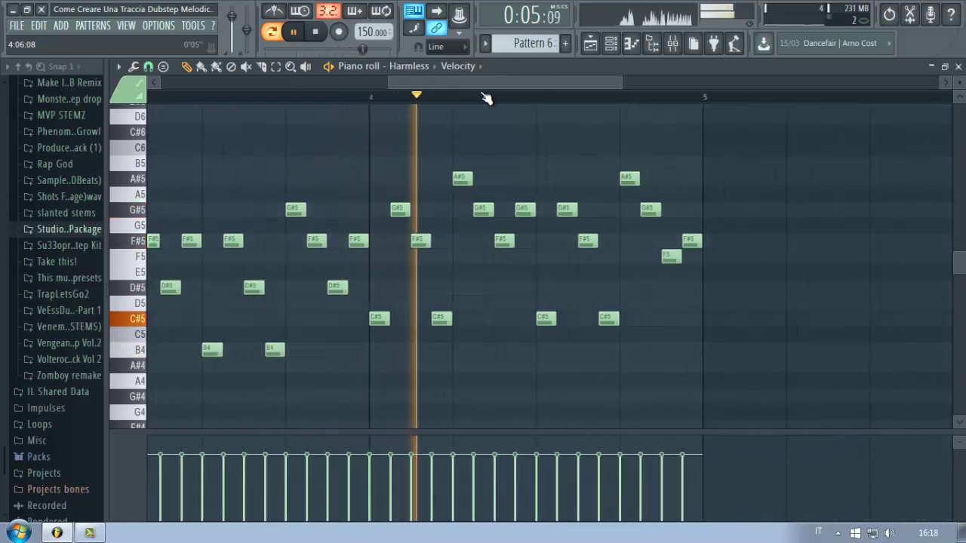
{"action": "scroll", "coordinate": [486, 97], "scroll_direction": "down", "scroll_amount": 4}
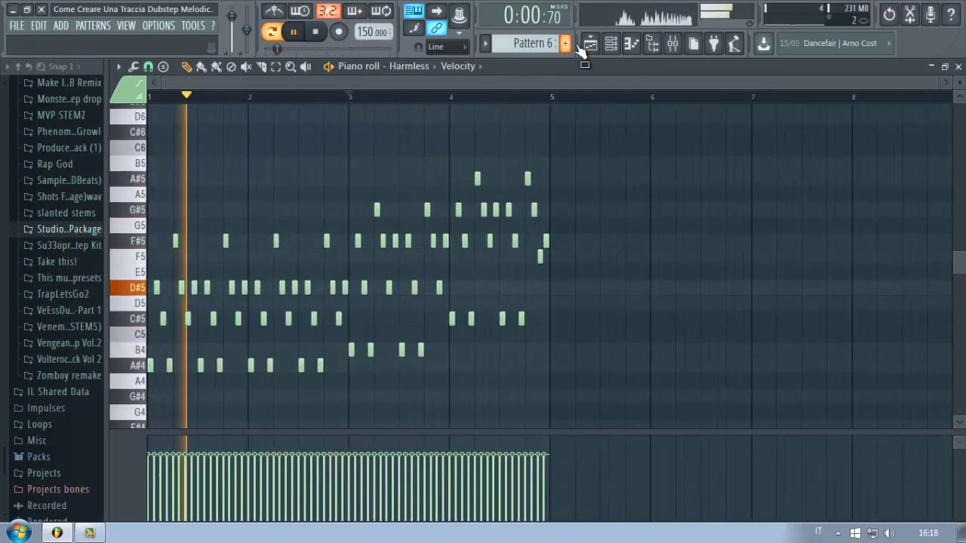
Place four back-to-back Pattern 6 clips on playlist Track 5, covering bars 1 to 16
{"action": "key", "text": "space"}
{"action": "left_click", "coordinate": [589, 44]}
{"action": "left_click_drag", "start_coordinate": [666, 279], "coordinate": [327, 280]}
{"action": "left_click_drag", "start_coordinate": [253, 282], "coordinate": [228, 282]}
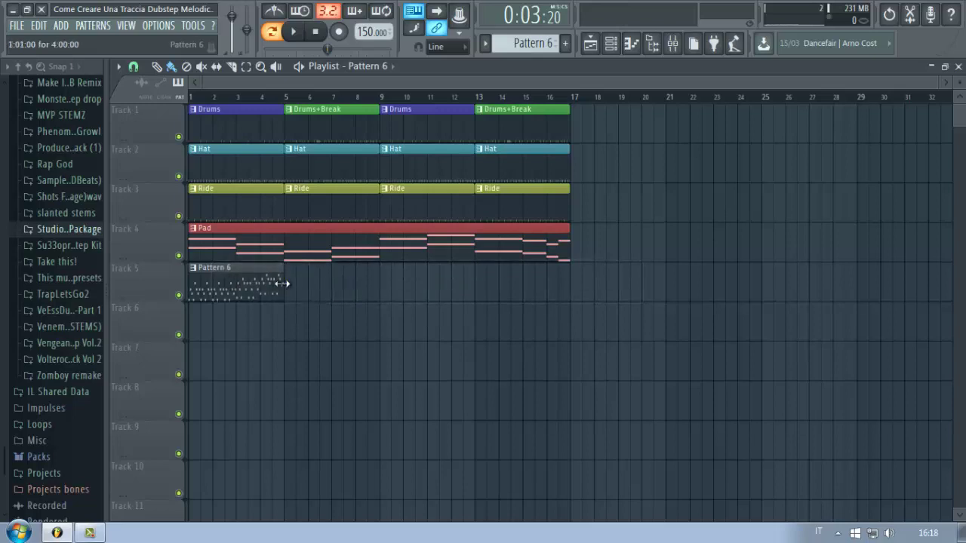
{"action": "mouse_move", "coordinate": [291, 282]}
{"action": "left_mouse_down"}
{"action": "mouse_move", "coordinate": [634, 282]}
{"action": "mouse_move", "coordinate": [649, 294]}
{"action": "left_mouse_up"}
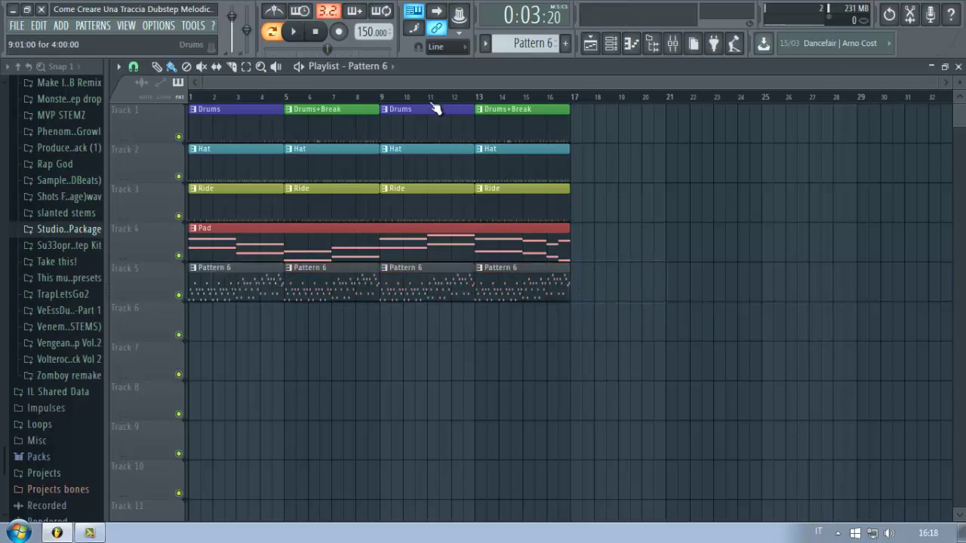
Switch playback to song mode and listen to the arrangement from bar 1
{"action": "left_click", "coordinate": [272, 31]}
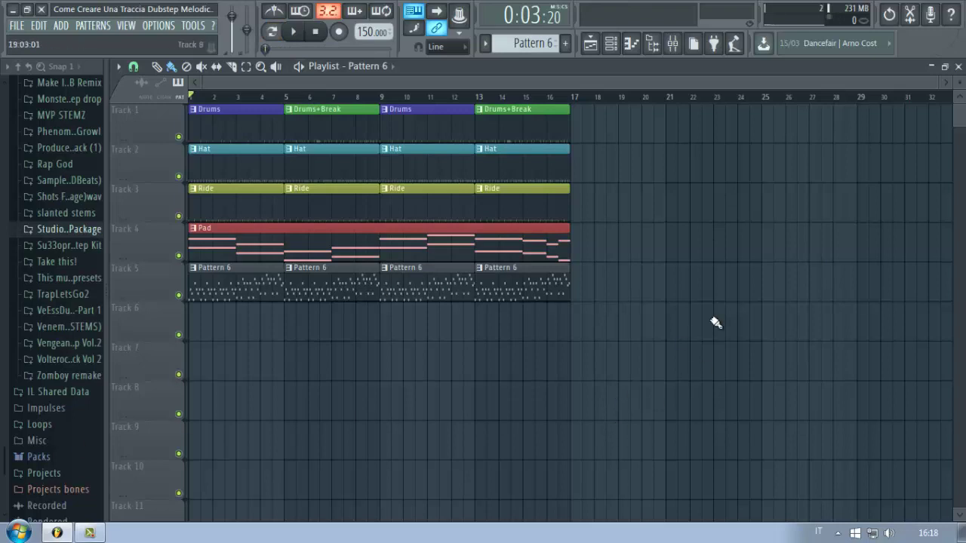
{"action": "key", "text": "space"}
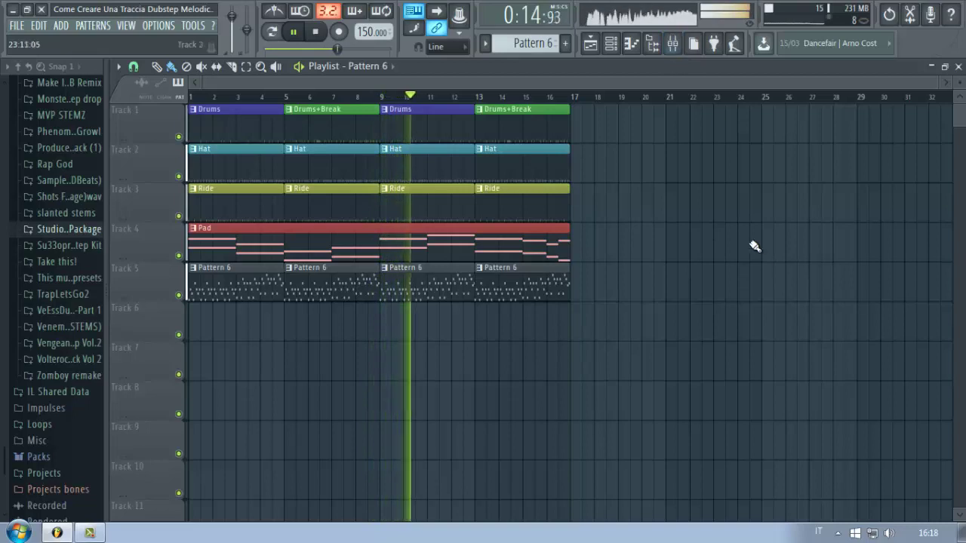
{"action": "key", "text": "space"}
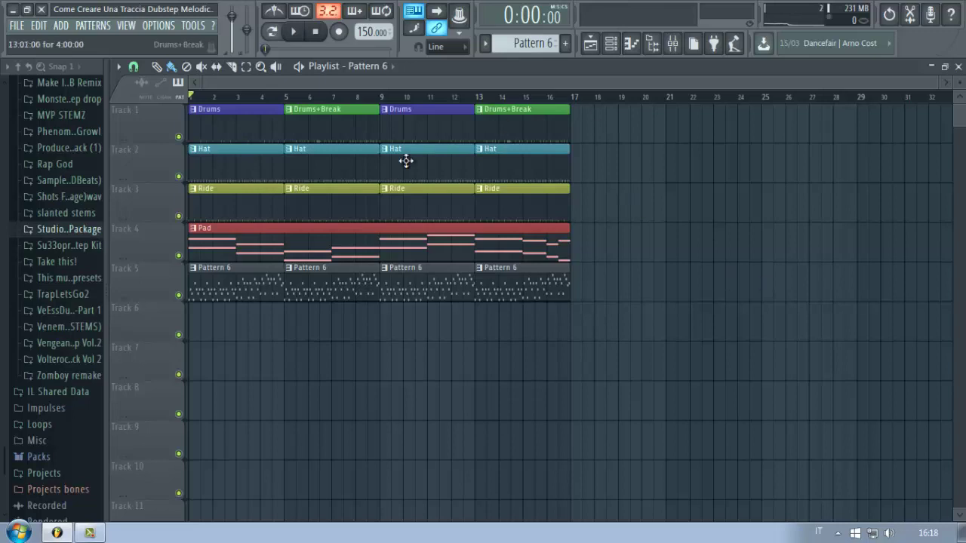
{"action": "left_click_drag", "start_coordinate": [383, 101], "coordinate": [190, 97]}
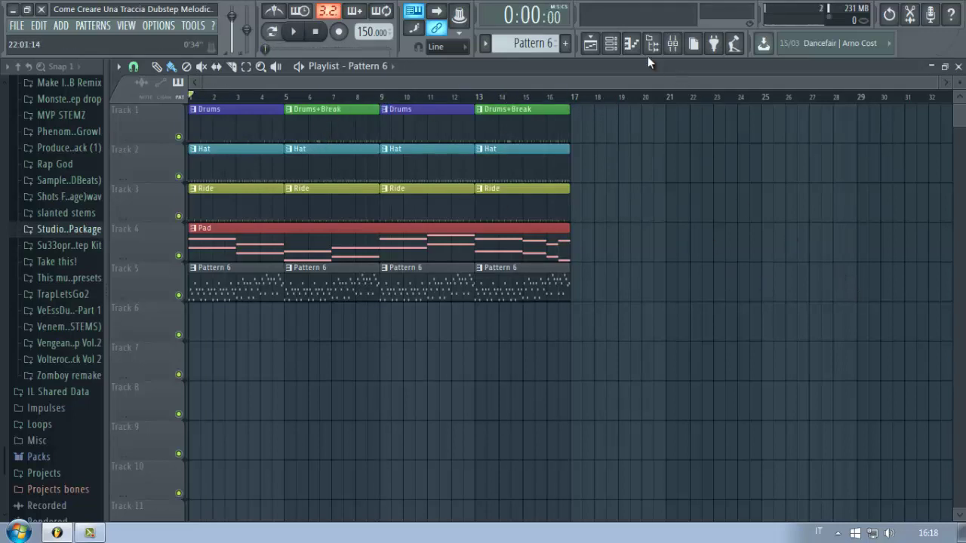
Rename the Harmless channel as Pluck, colour it light blue, and move the channel rack clear of the playlist clips
{"action": "left_click", "coordinate": [612, 44]}
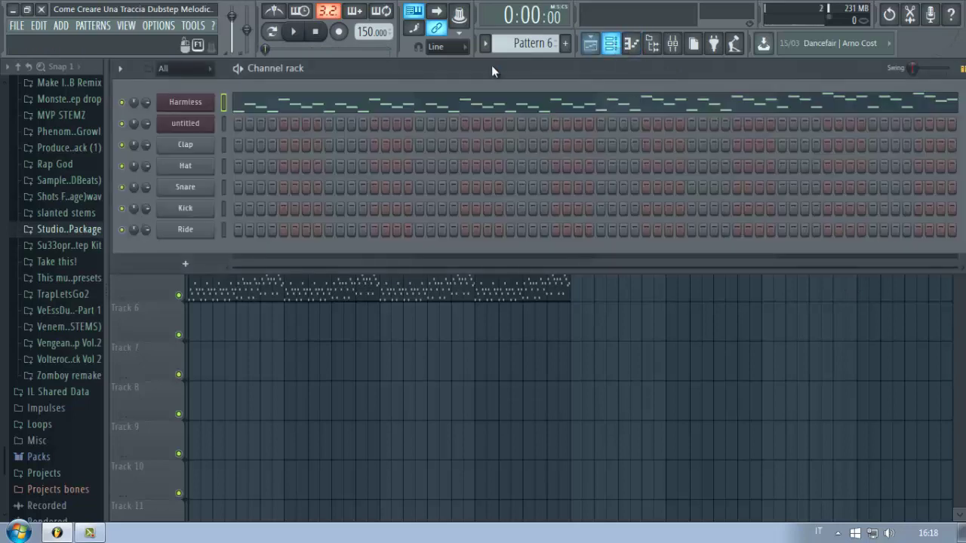
{"action": "right_click", "coordinate": [179, 106]}
{"action": "key", "text": "Escape"}
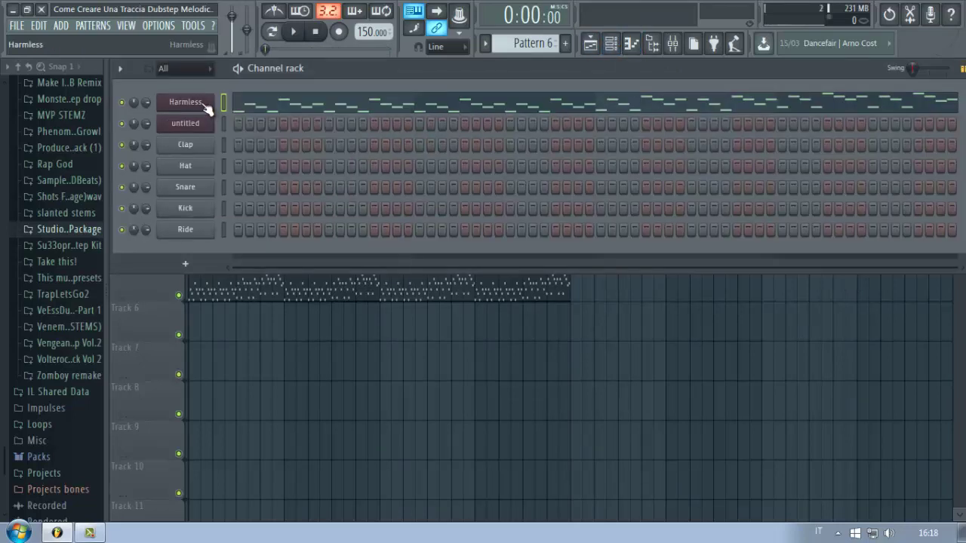
{"action": "right_click", "coordinate": [206, 108]}
{"action": "left_click", "coordinate": [257, 121]}
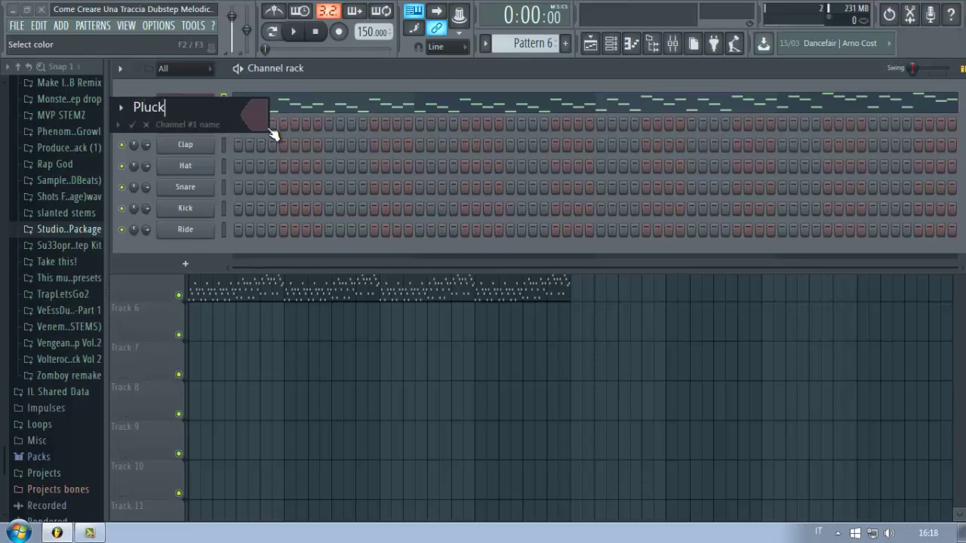
{"action": "left_click", "coordinate": [261, 114]}
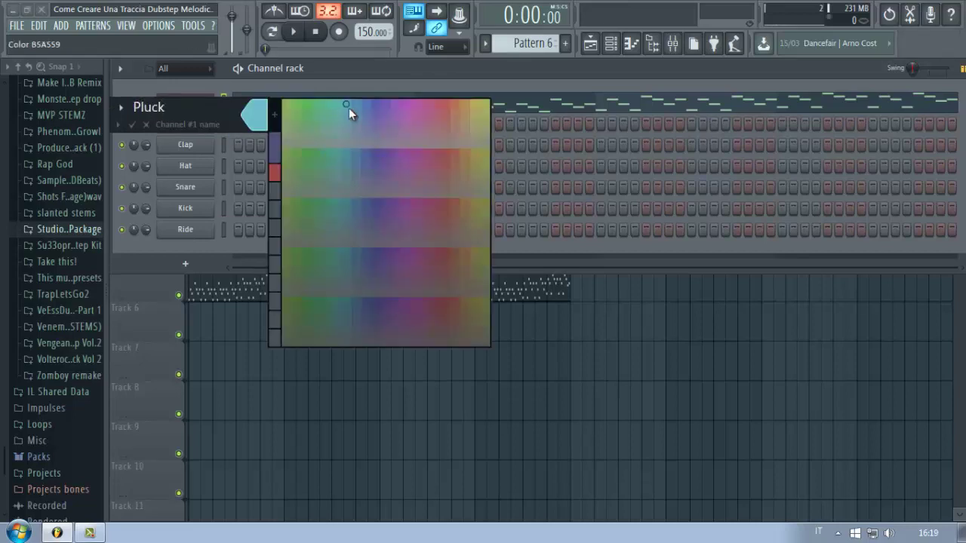
{"action": "left_click", "coordinate": [349, 108]}
{"action": "type", "text": "Pluck"}
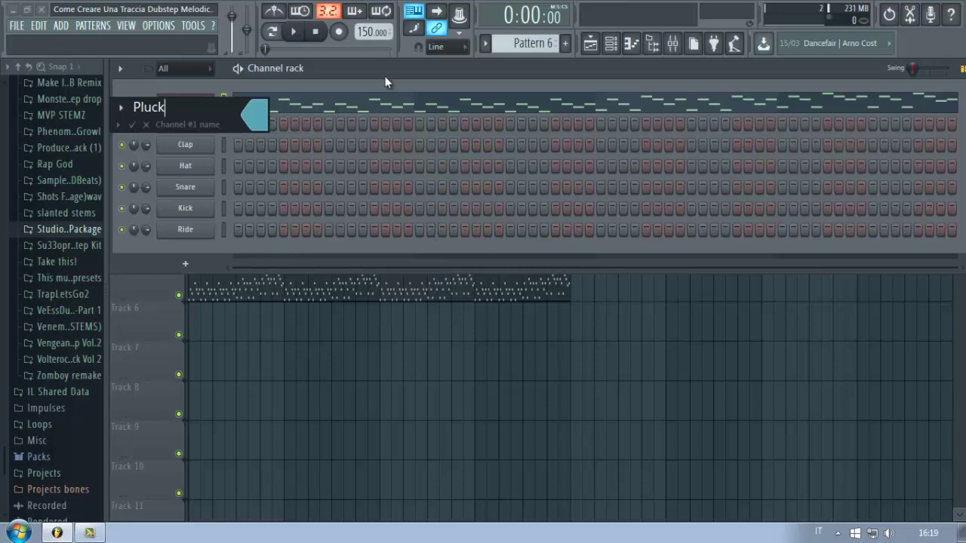
{"action": "left_click_drag", "start_coordinate": [385, 76], "coordinate": [422, 265]}
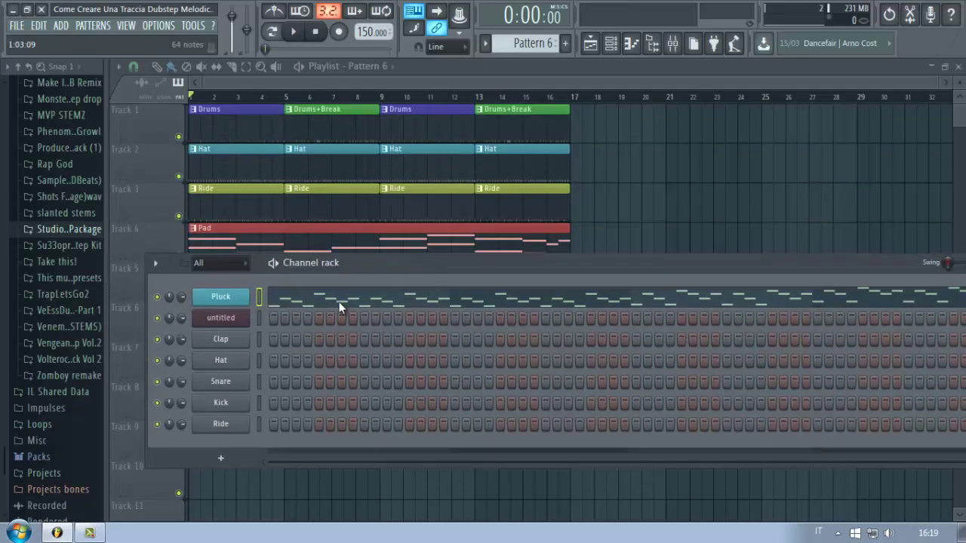
{"action": "left_click_drag", "start_coordinate": [330, 263], "coordinate": [398, 343]}
{"action": "right_click", "coordinate": [309, 377]}
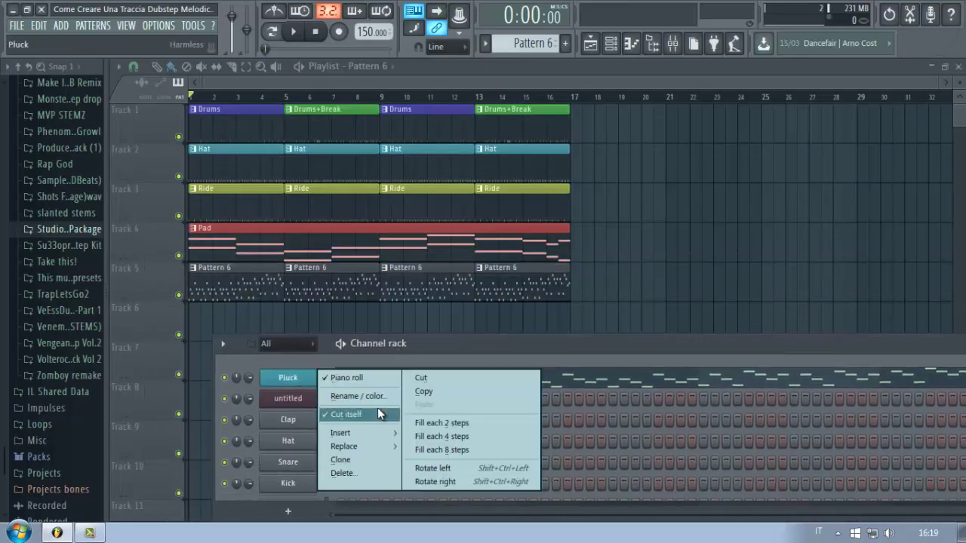
{"action": "left_click", "coordinate": [366, 397]}
{"action": "left_click", "coordinate": [368, 388]}
{"action": "left_click", "coordinate": [367, 388]}
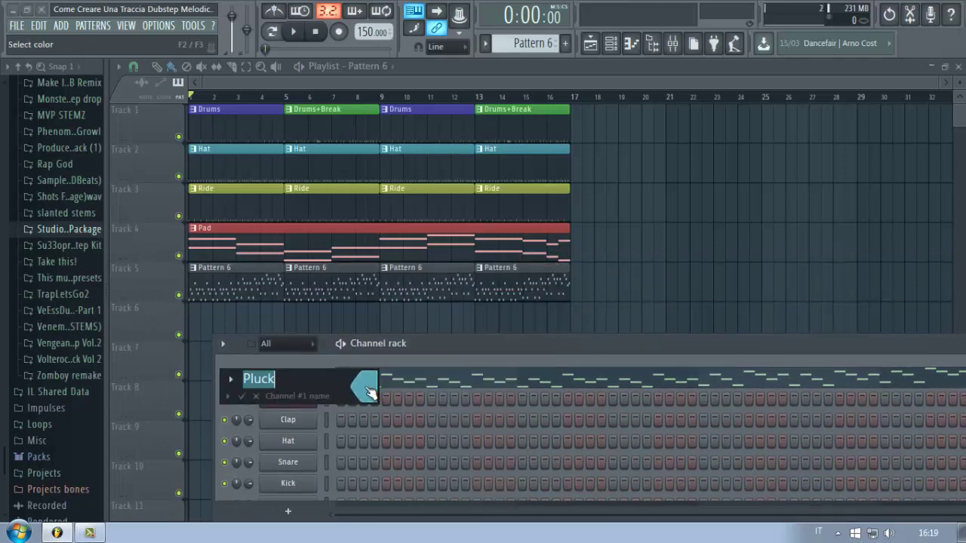
{"action": "key", "text": "Return"}
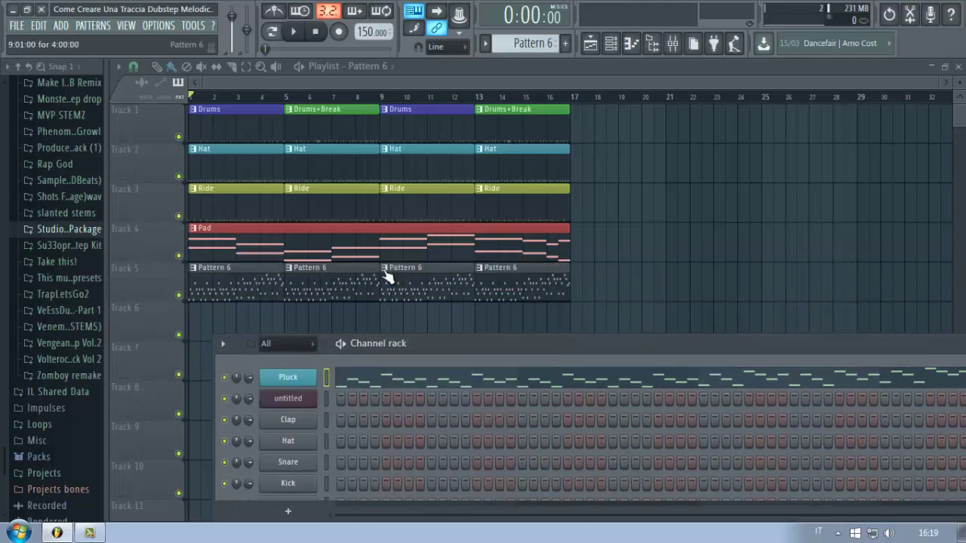
Rename the untitled channel as Pad
{"action": "right_click", "coordinate": [306, 405]}
{"action": "left_click", "coordinate": [366, 413]}
{"action": "type", "text": "P"}
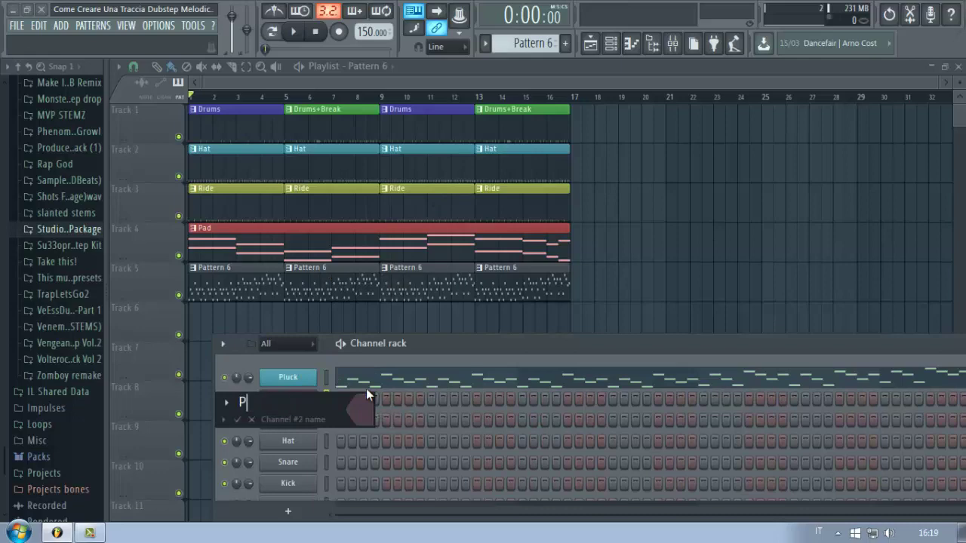
{"action": "type", "text": "ad"}
{"action": "key", "text": "Return"}
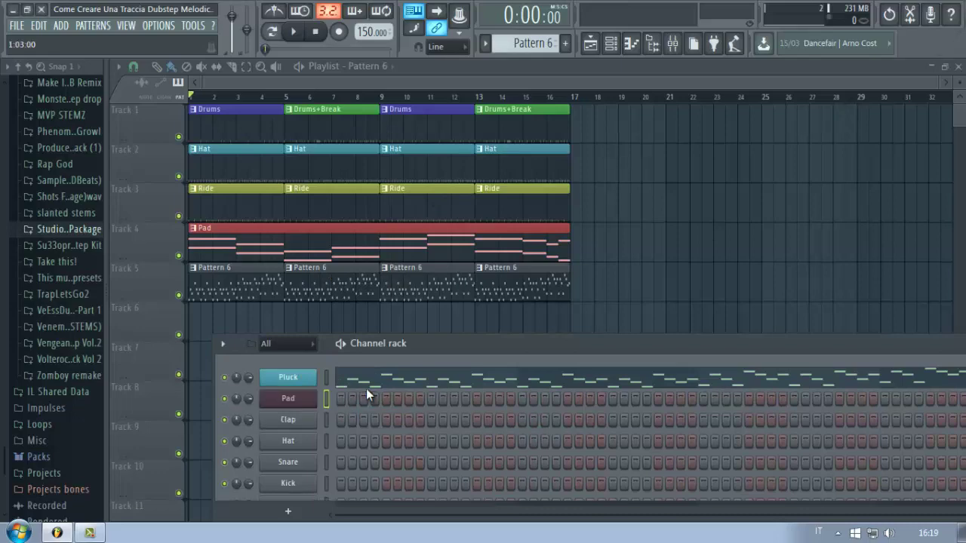
Assign the Pad channel to a free mixer track, followed by the Pluck channel to another free one
{"action": "left_click", "coordinate": [287, 398]}
{"action": "left_click", "coordinate": [148, 96]}
{"action": "left_click", "coordinate": [353, 143]}
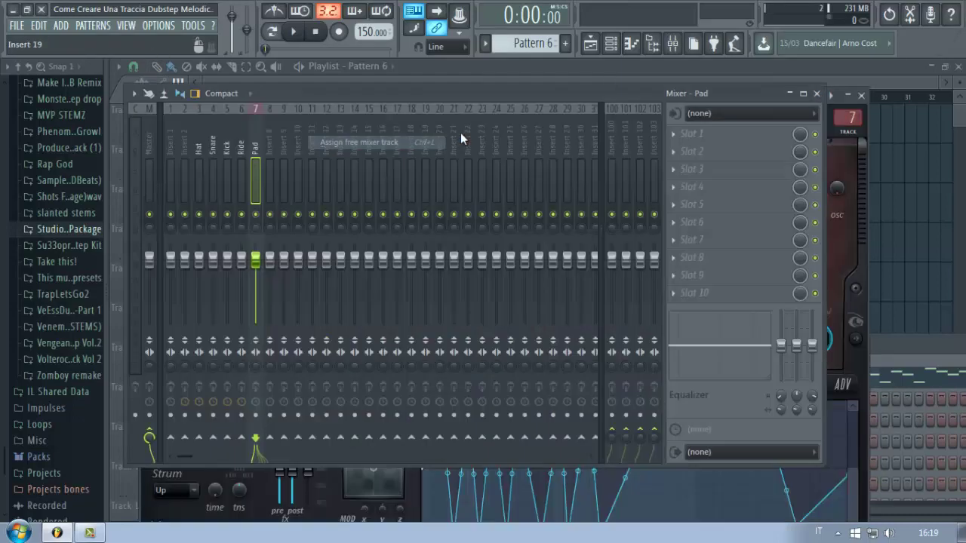
{"action": "left_click", "coordinate": [613, 44]}
{"action": "left_click", "coordinate": [289, 379]}
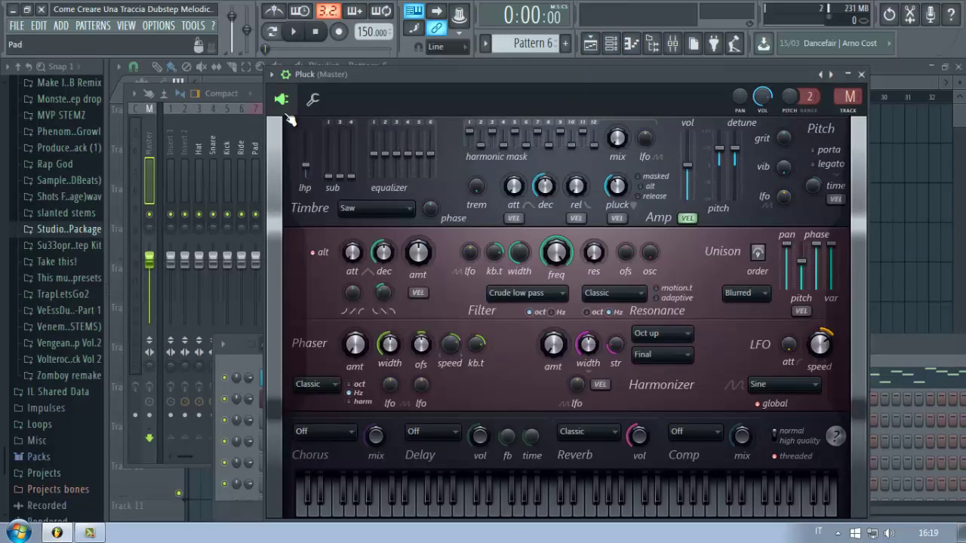
{"action": "left_click", "coordinate": [273, 74]}
{"action": "left_click", "coordinate": [483, 123]}
{"action": "left_click", "coordinate": [613, 44]}
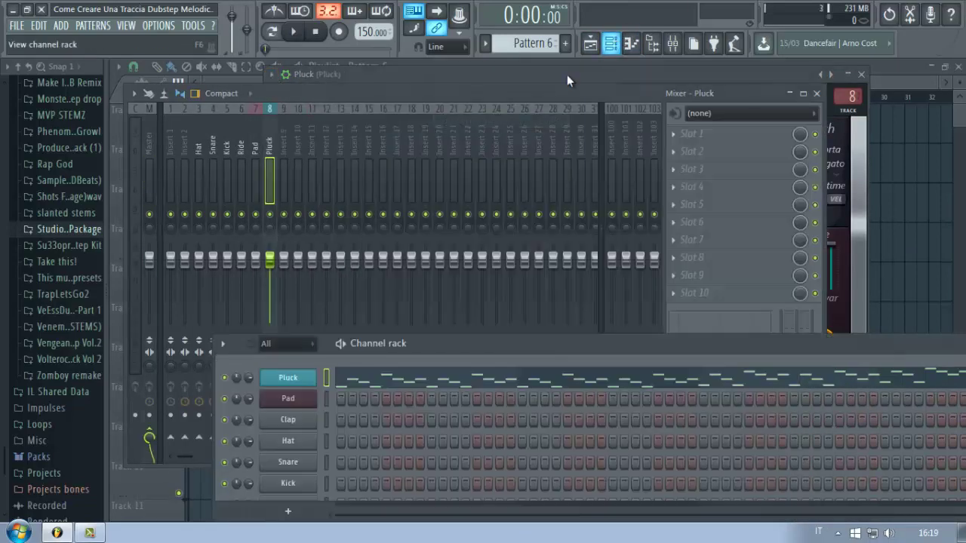
Rename Pattern 6 in the playlist as Pluck and colour it purple
{"action": "left_click", "coordinate": [589, 46]}
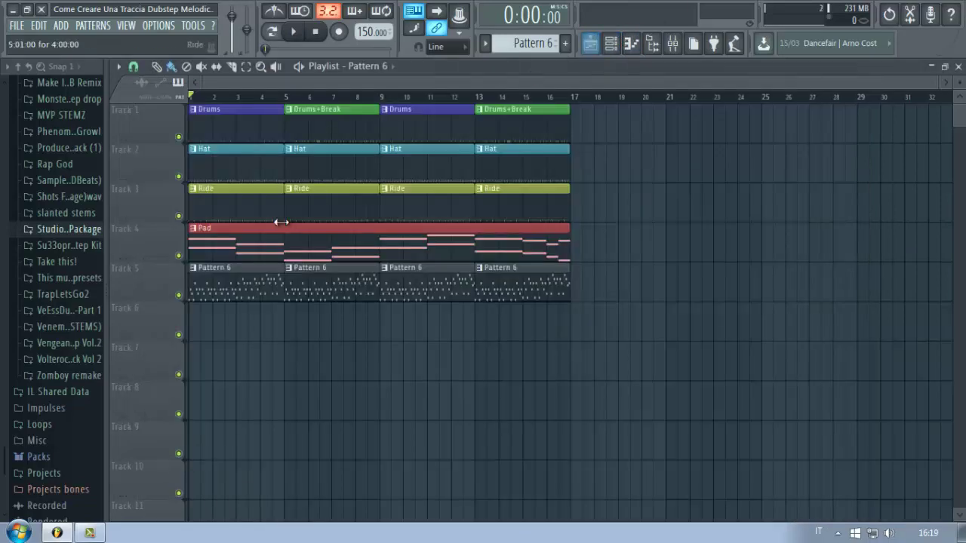
{"action": "right_click", "coordinate": [192, 278]}
{"action": "left_click", "coordinate": [261, 343]}
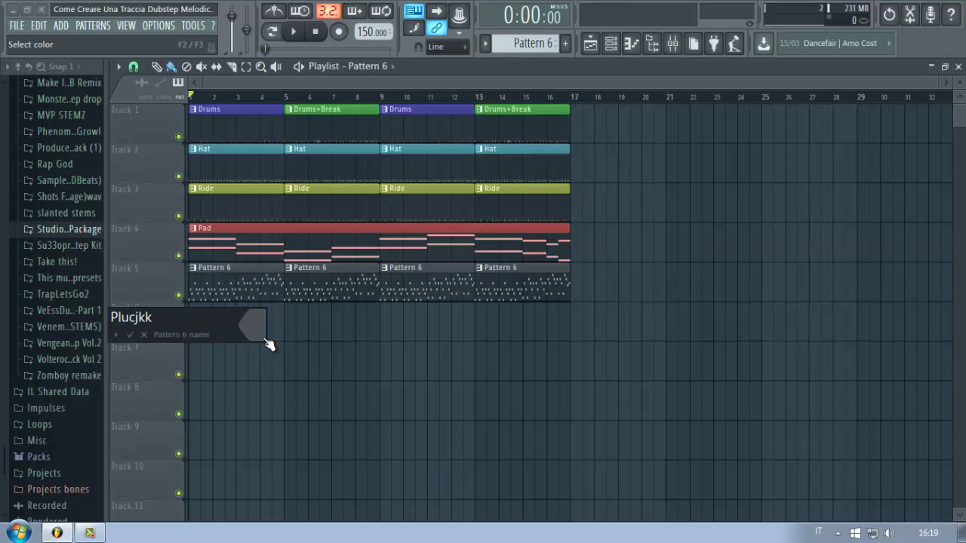
{"action": "left_click", "coordinate": [265, 342]}
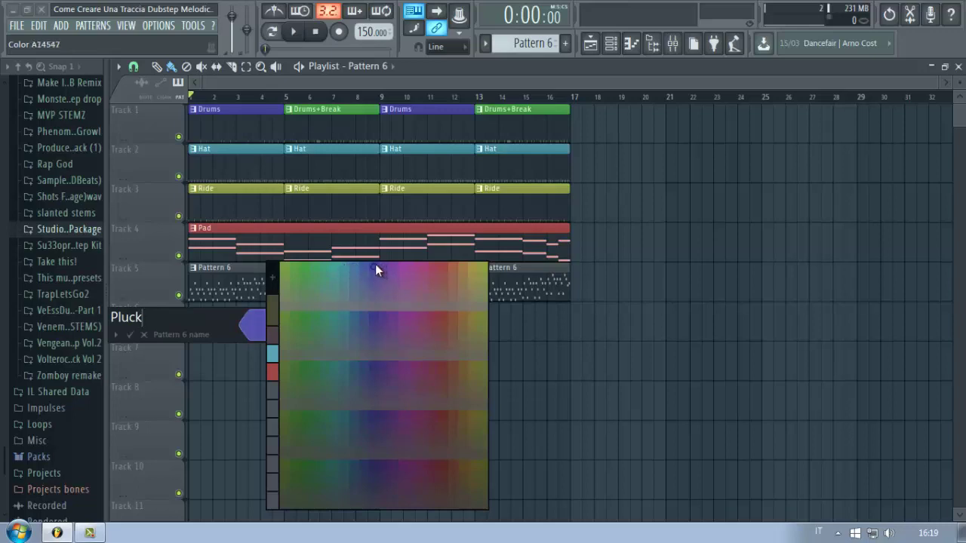
{"action": "left_click", "coordinate": [408, 267]}
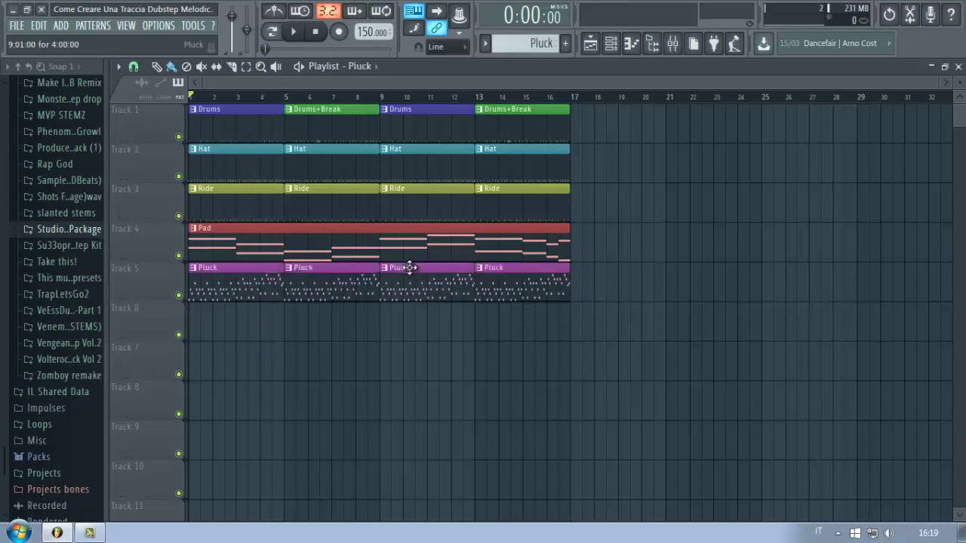
Switch to the empty Pattern 7 and place a clip of it at bar 1 on playlist Track 6
{"action": "scroll", "coordinate": [533, 43], "scroll_direction": "down", "scroll_amount": 1}
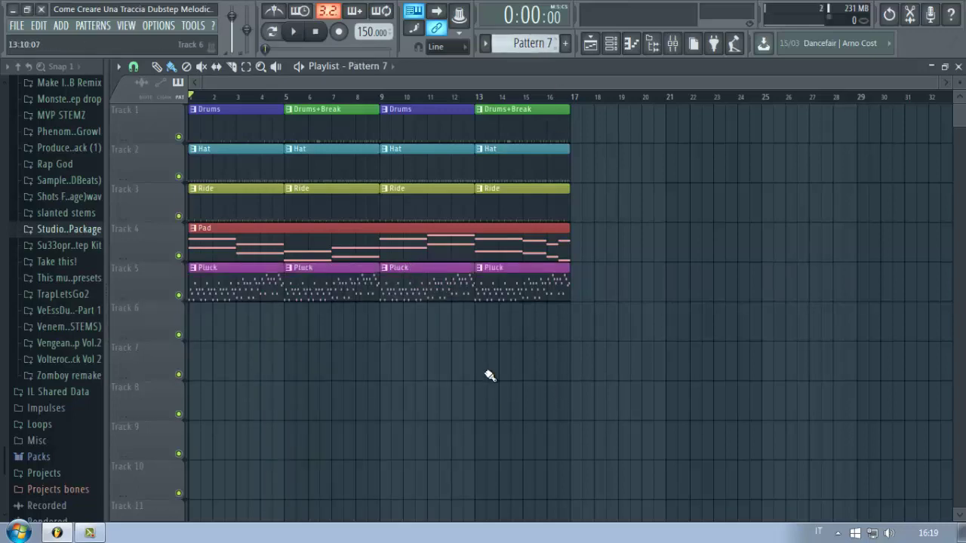
{"action": "left_click_drag", "start_coordinate": [507, 374], "coordinate": [202, 329]}
{"action": "right_click", "coordinate": [594, 411]}
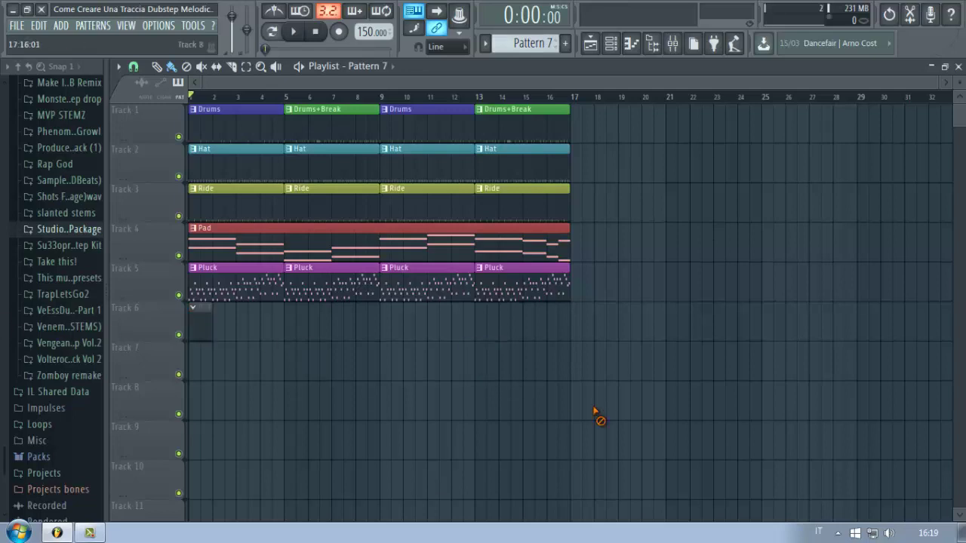
Place further Pattern 7 clips at bars 5, 9 and 13 on playlist Track 6
{"action": "left_click", "coordinate": [625, 49]}
{"action": "left_click", "coordinate": [394, 315]}
{"action": "right_click", "coordinate": [405, 320]}
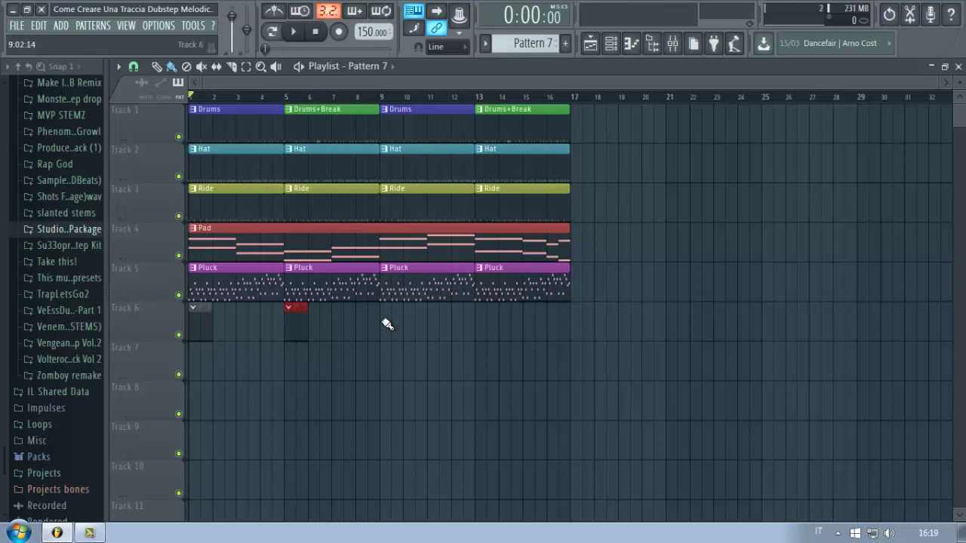
{"action": "left_click", "coordinate": [385, 322]}
Open the Clap channel's settings, minimise its volume envelope's attack, hold, decay, sustain and release times, and test the sound
{"action": "left_click", "coordinate": [611, 45]}
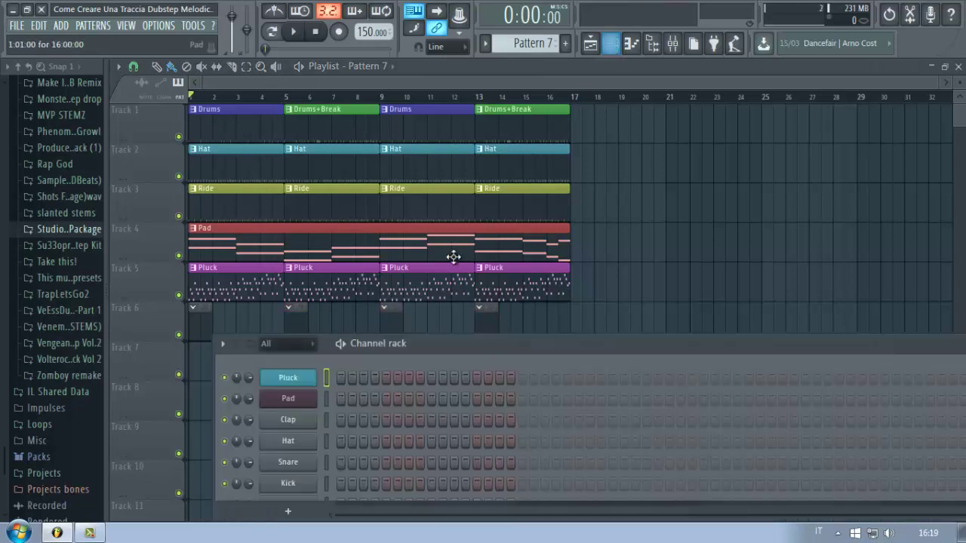
{"action": "left_click_drag", "start_coordinate": [495, 352], "coordinate": [451, 175]}
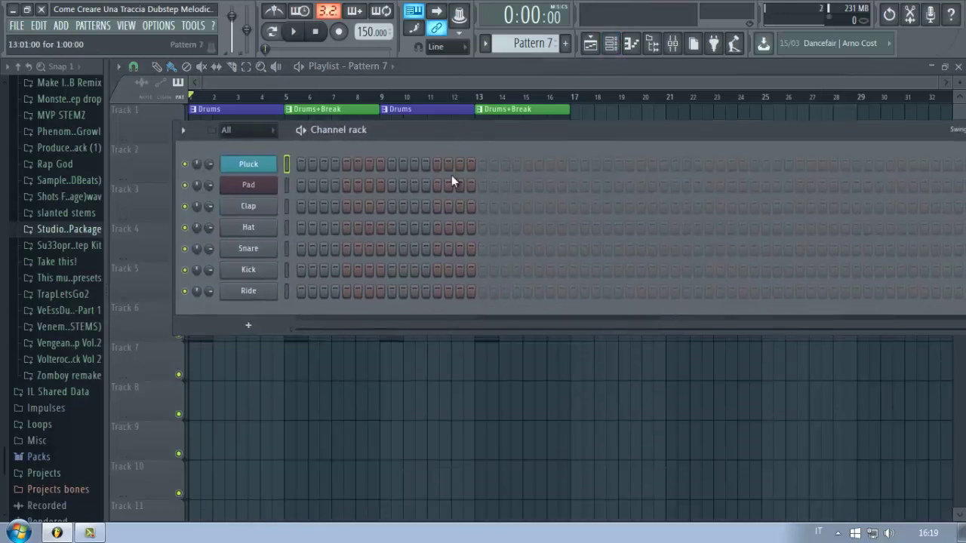
{"action": "left_click", "coordinate": [254, 228]}
{"action": "left_click", "coordinate": [295, 285]}
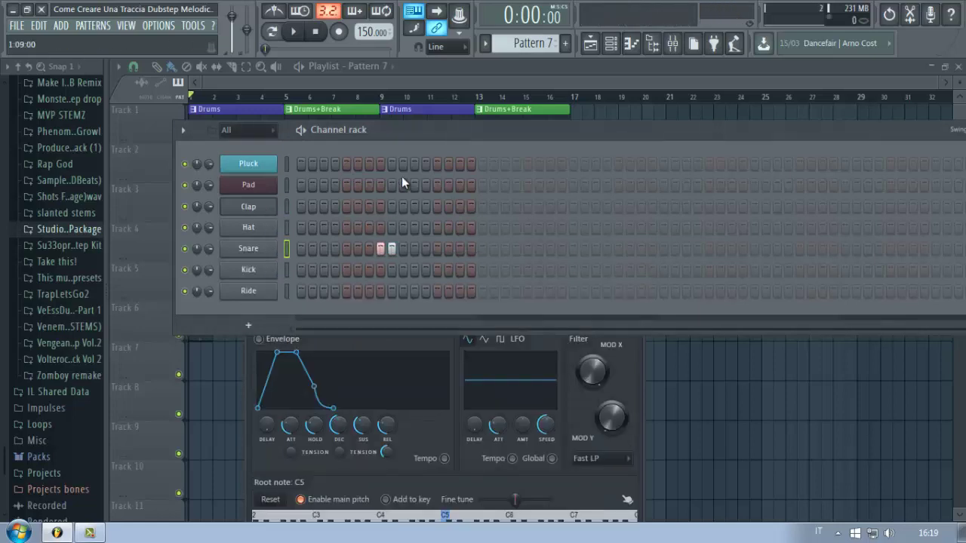
{"action": "left_click", "coordinate": [248, 211]}
{"action": "left_click_drag", "start_coordinate": [384, 288], "coordinate": [406, 133]}
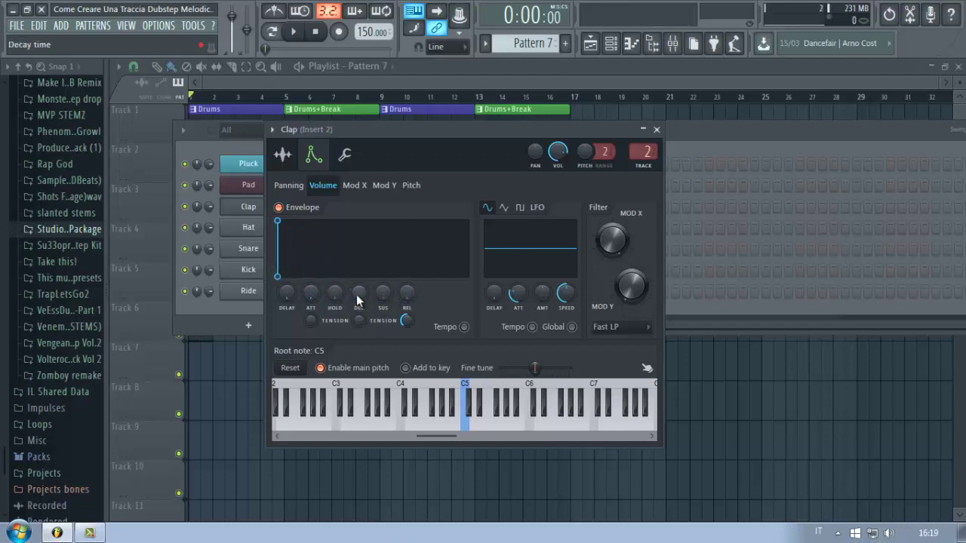
{"action": "key", "text": "q"}
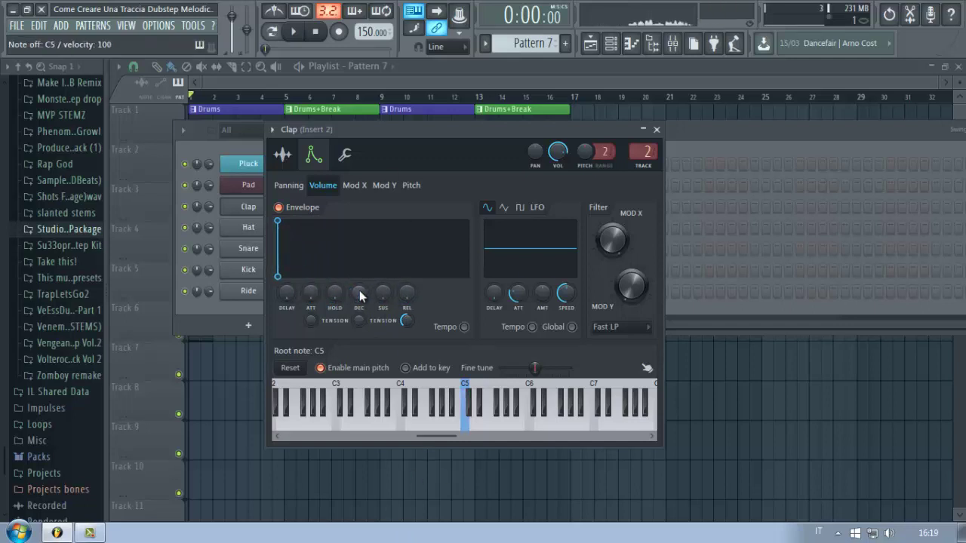
Assign the Clap channel to a free mixer track and rename the Clap mixer track as Ghost
{"action": "left_click", "coordinate": [272, 129]}
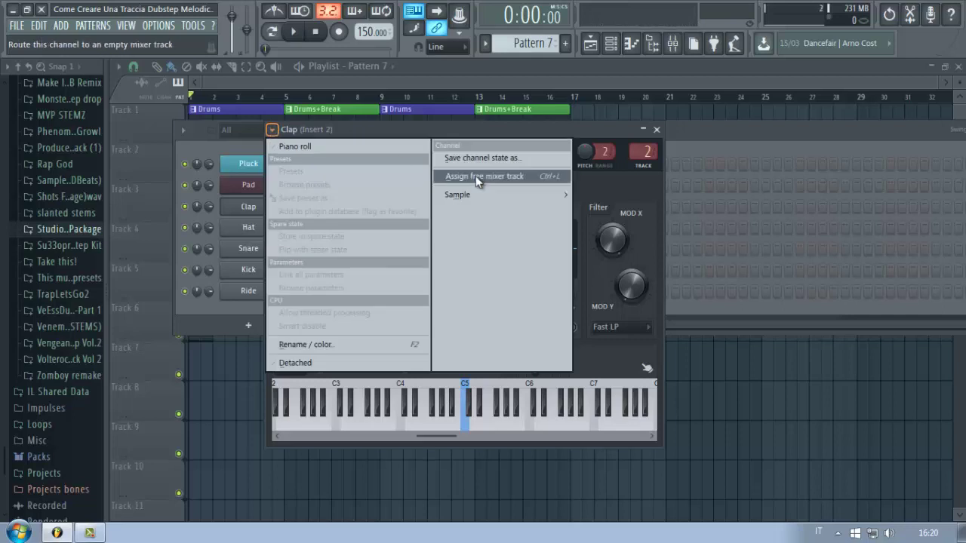
{"action": "left_click", "coordinate": [475, 176]}
{"action": "right_click", "coordinate": [175, 143]}
{"action": "left_click", "coordinate": [177, 150]}
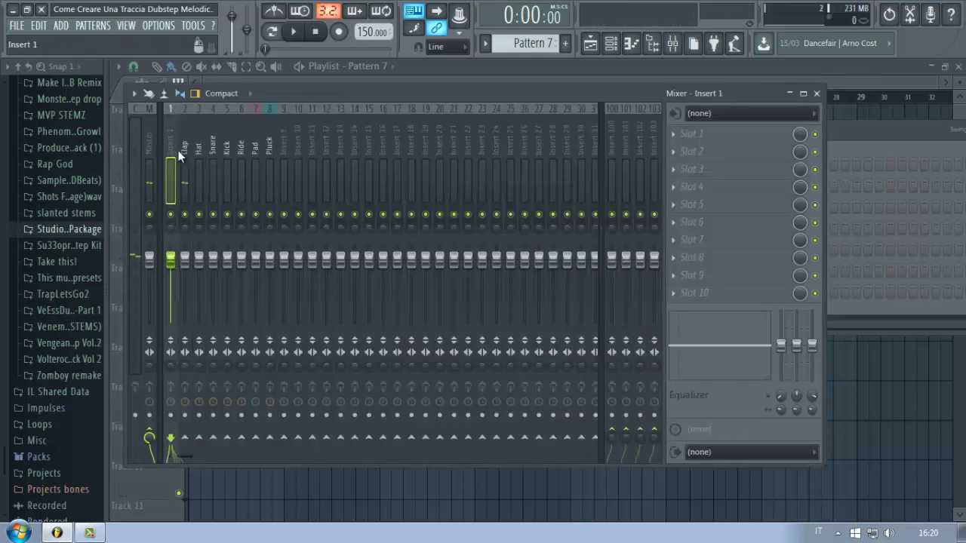
{"action": "right_click", "coordinate": [185, 147]}
{"action": "left_click", "coordinate": [214, 119]}
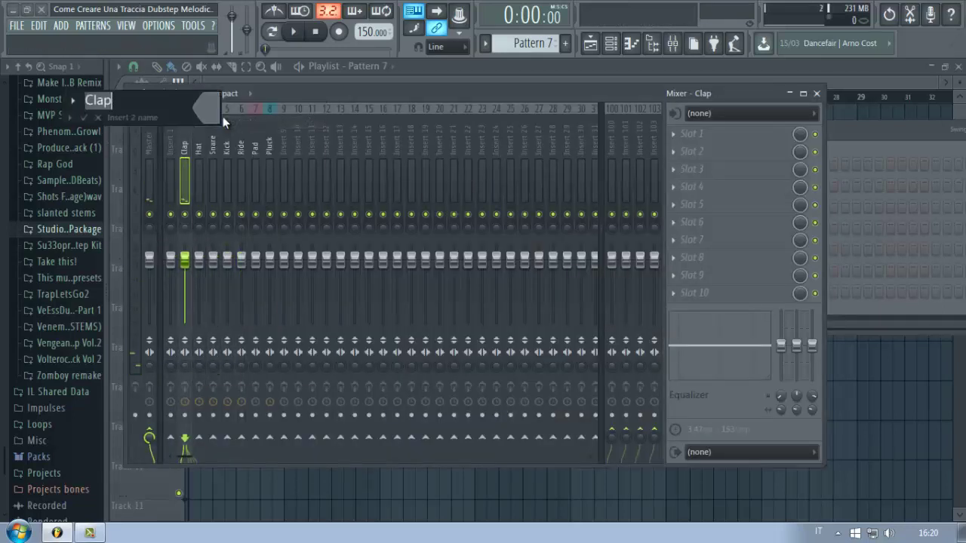
{"action": "type", "text": "Ghost"}
{"action": "key", "text": "Return"}
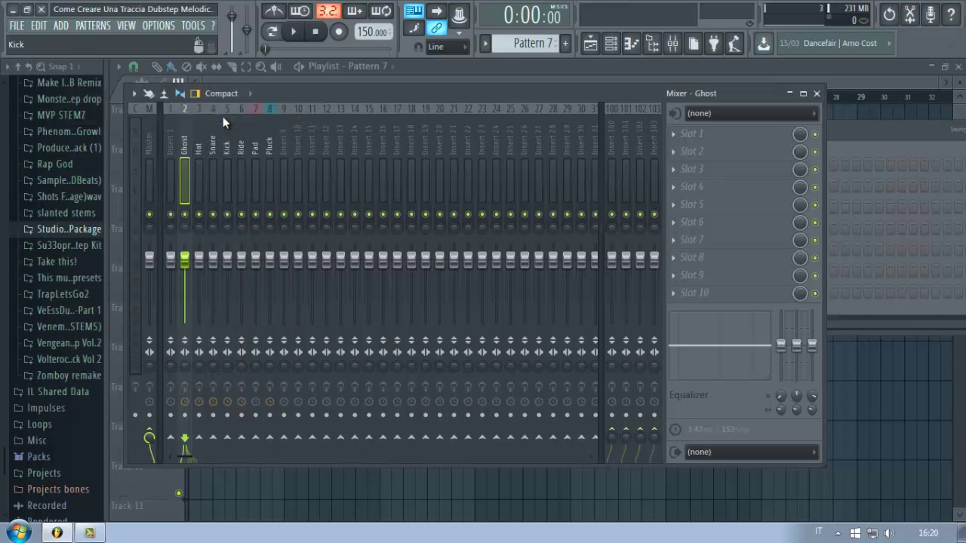
Route the Ghost mixer track only to Insert 12 and load Fruity Limiter in Insert 12's first effect slot
{"action": "right_click", "coordinate": [325, 439]}
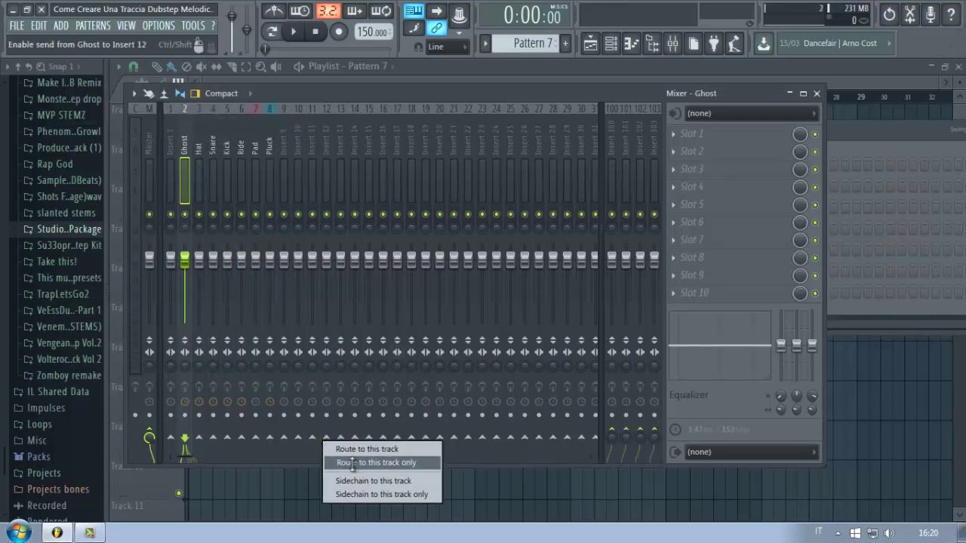
{"action": "left_click", "coordinate": [352, 463]}
{"action": "left_click", "coordinate": [326, 160]}
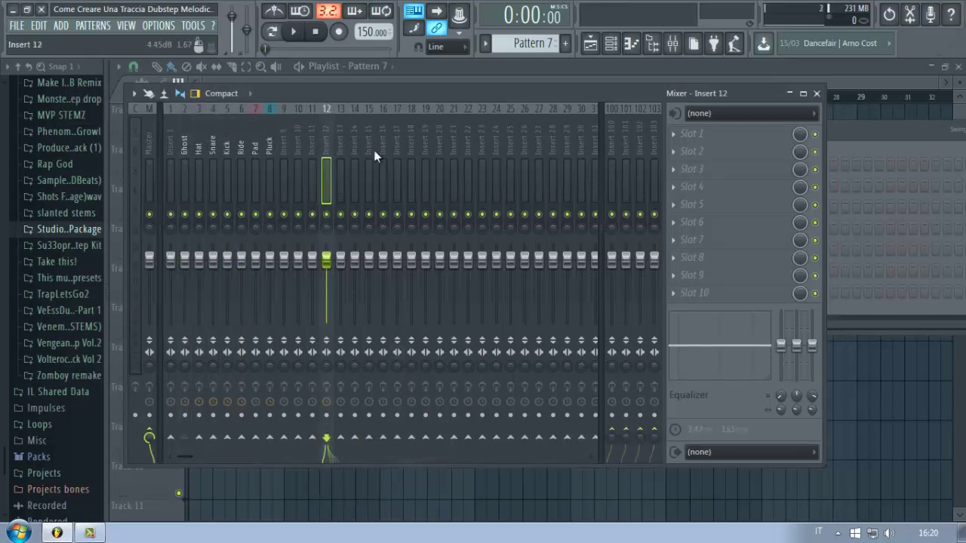
{"action": "left_click", "coordinate": [705, 133]}
{"action": "left_click", "coordinate": [814, 341]}
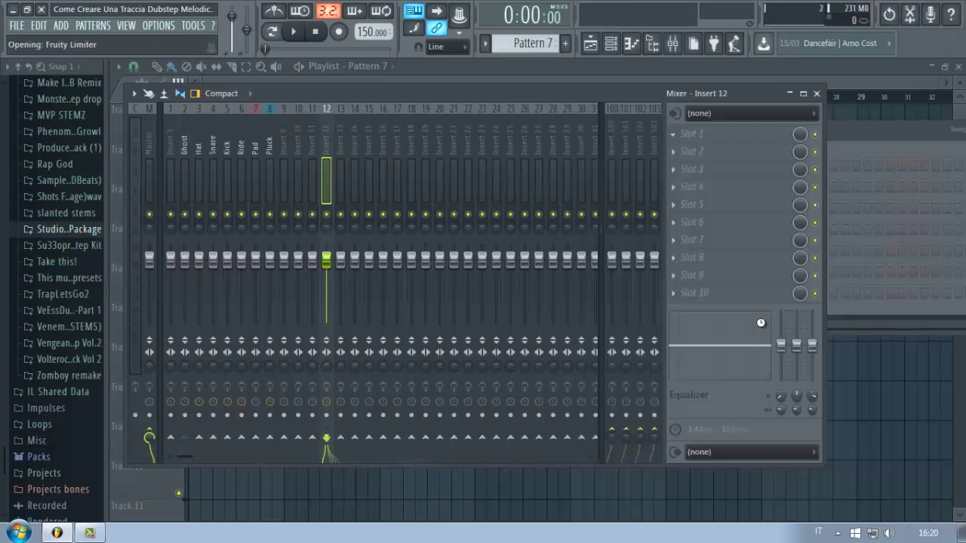
Set the Fruity Limiter to compressor mode with sidechain input 1, a lowered threshold and a raised ratio
{"action": "left_click", "coordinate": [517, 291]}
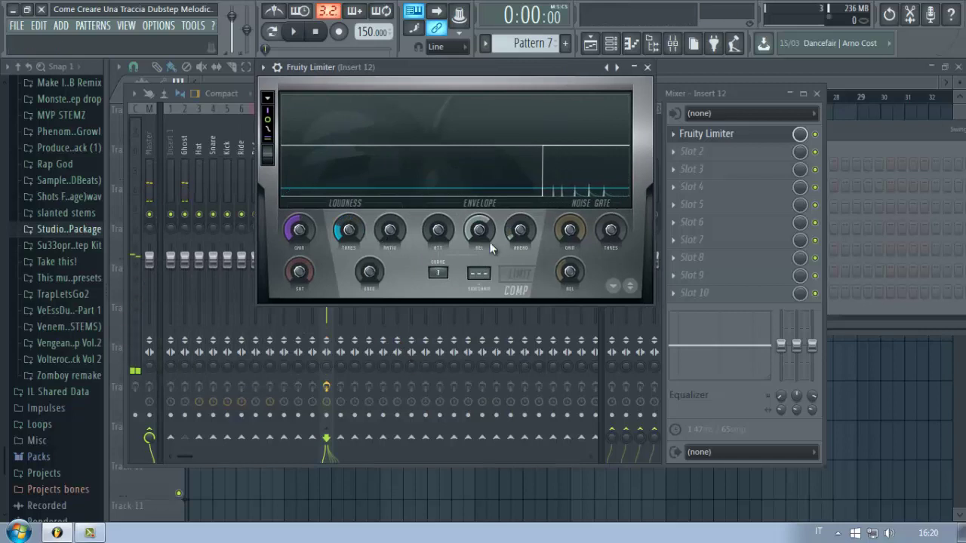
{"action": "left_click", "coordinate": [481, 277]}
{"action": "left_click", "coordinate": [445, 286]}
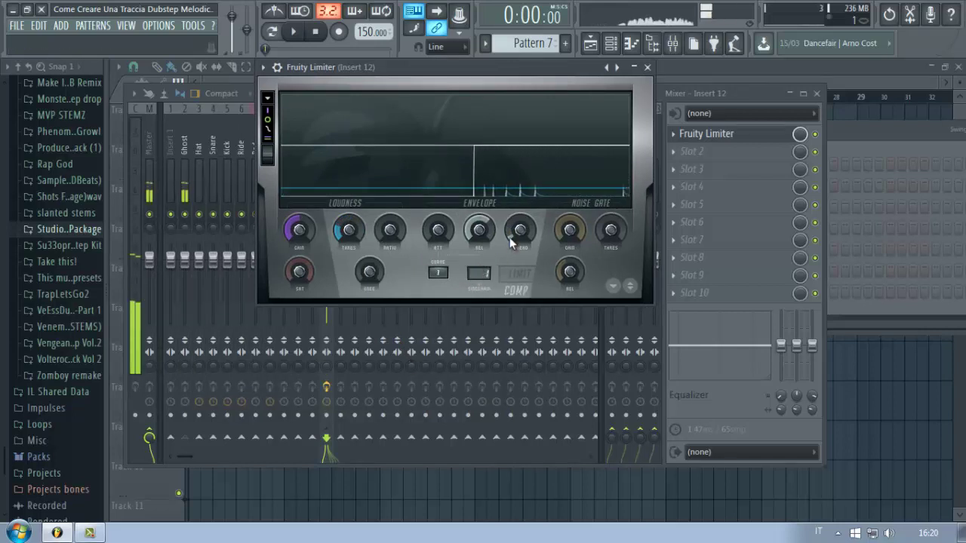
{"action": "left_click_drag", "start_coordinate": [345, 232], "coordinate": [397, 452]}
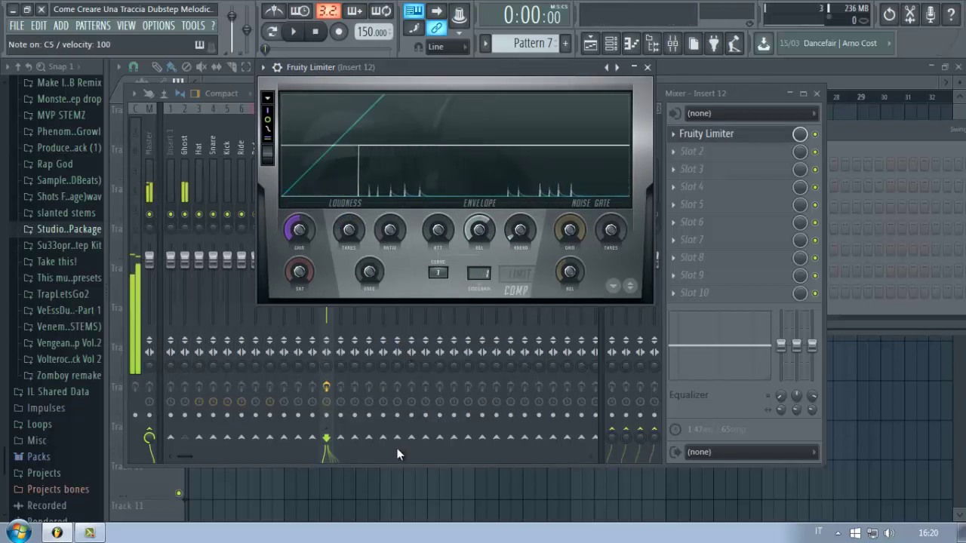
{"action": "left_click_drag", "start_coordinate": [390, 231], "coordinate": [400, 136]}
{"action": "left_click", "coordinate": [749, 141]}
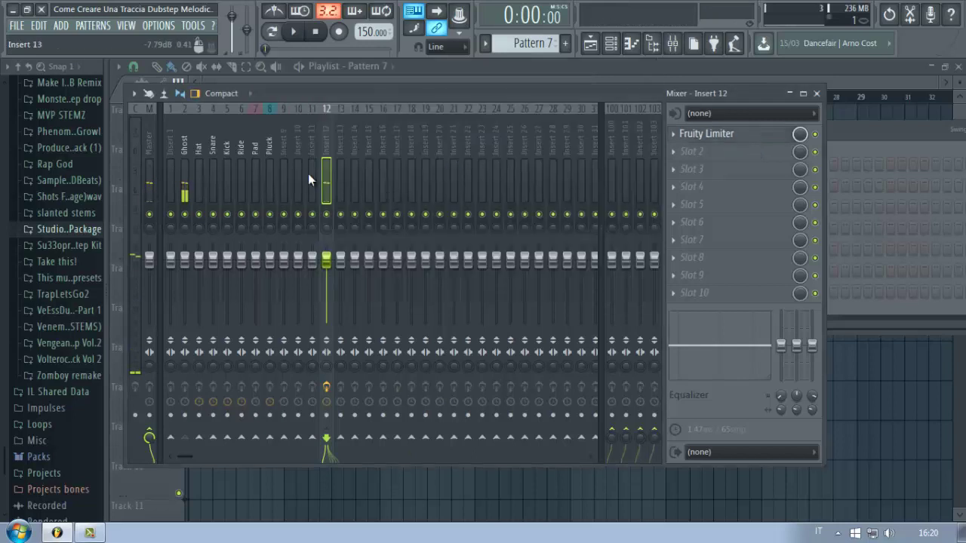
Route the Pluck and Pad mixer tracks only to Insert 12
{"action": "left_click", "coordinate": [270, 167]}
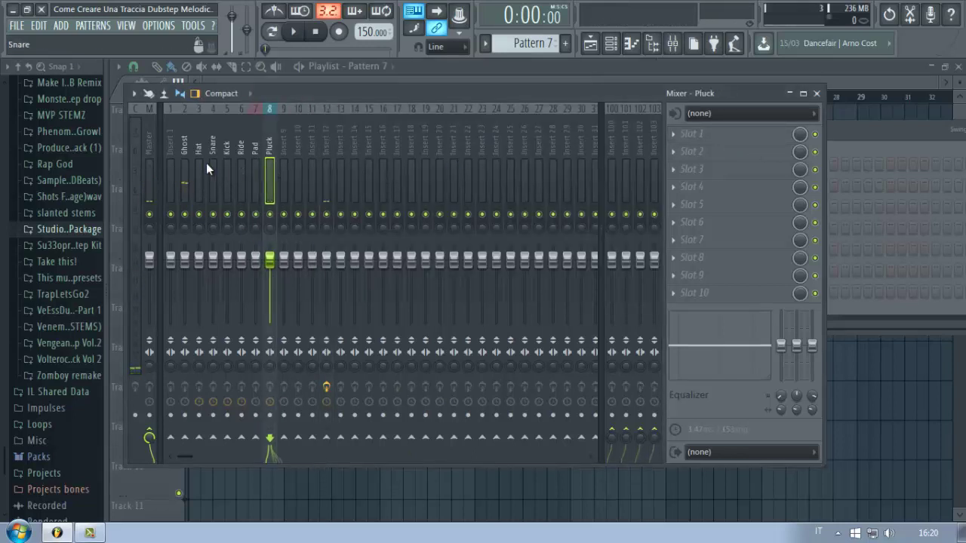
{"action": "key", "text": "q"}
{"action": "right_click", "coordinate": [327, 443]}
{"action": "left_click", "coordinate": [351, 462]}
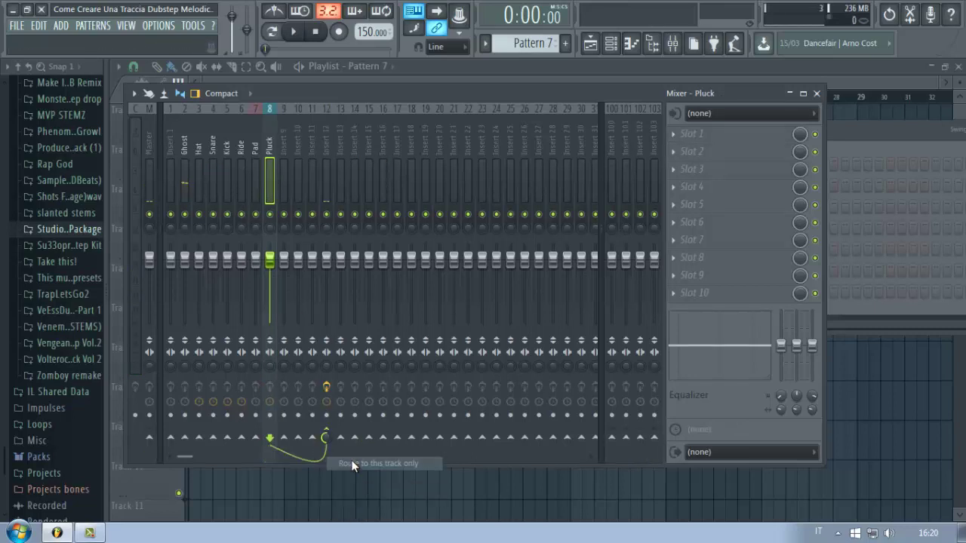
{"action": "left_click", "coordinate": [255, 172]}
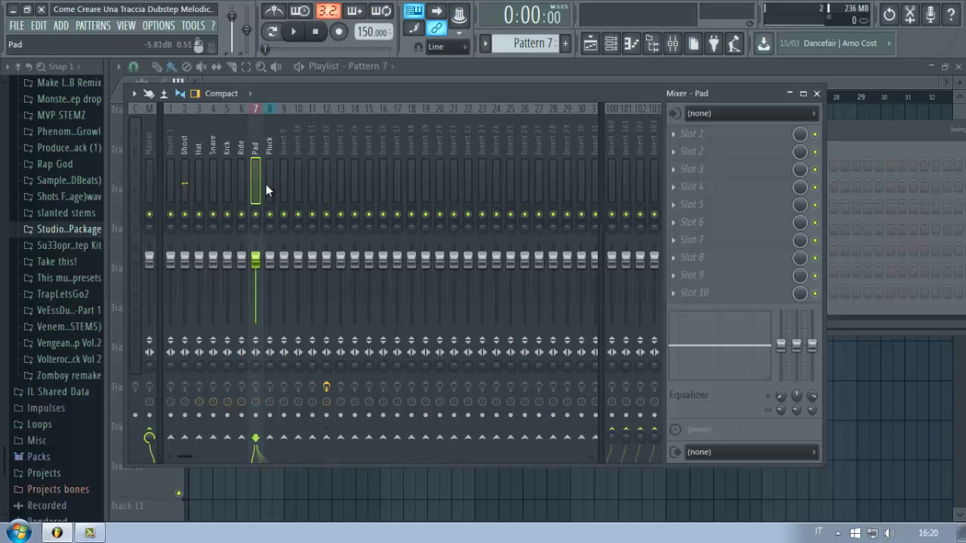
{"action": "right_click", "coordinate": [328, 442]}
{"action": "left_click", "coordinate": [366, 459]}
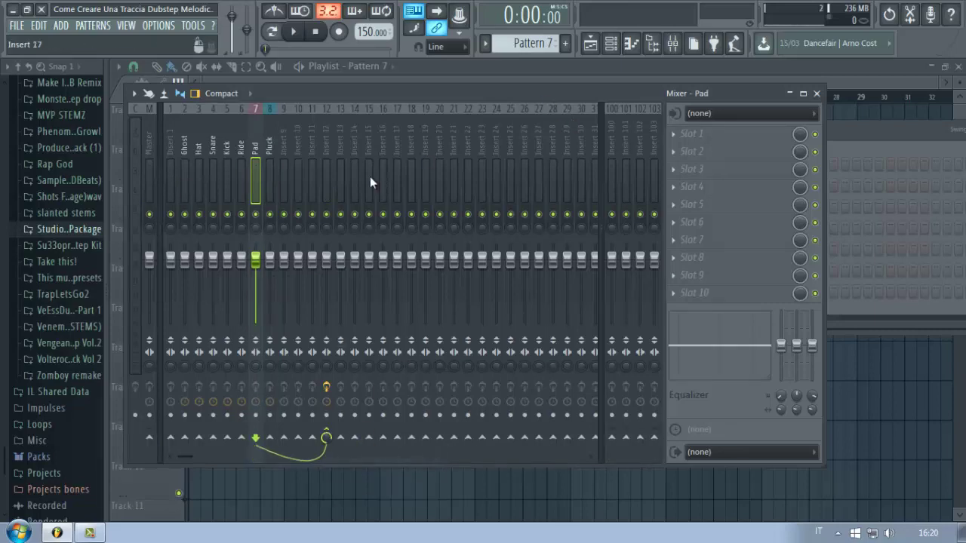
{"action": "left_click", "coordinate": [314, 172]}
{"action": "left_click", "coordinate": [732, 137]}
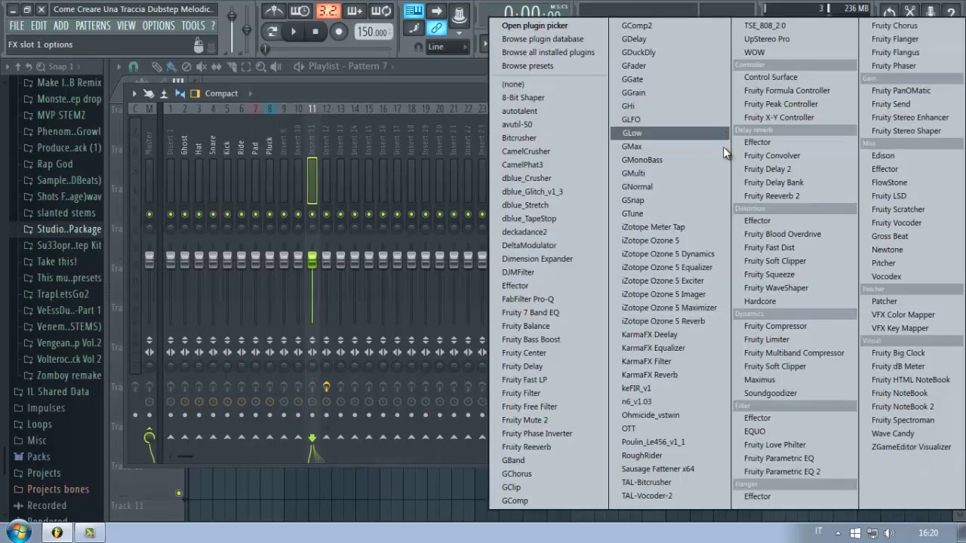
{"action": "left_click", "coordinate": [317, 157]}
{"action": "left_click", "coordinate": [328, 157]}
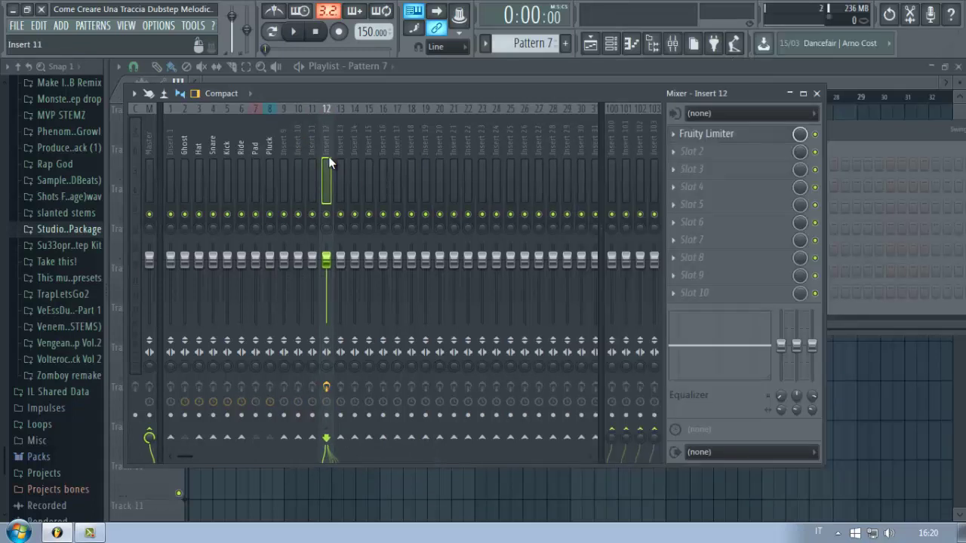
{"action": "left_click", "coordinate": [270, 152]}
{"action": "left_click", "coordinate": [283, 157]}
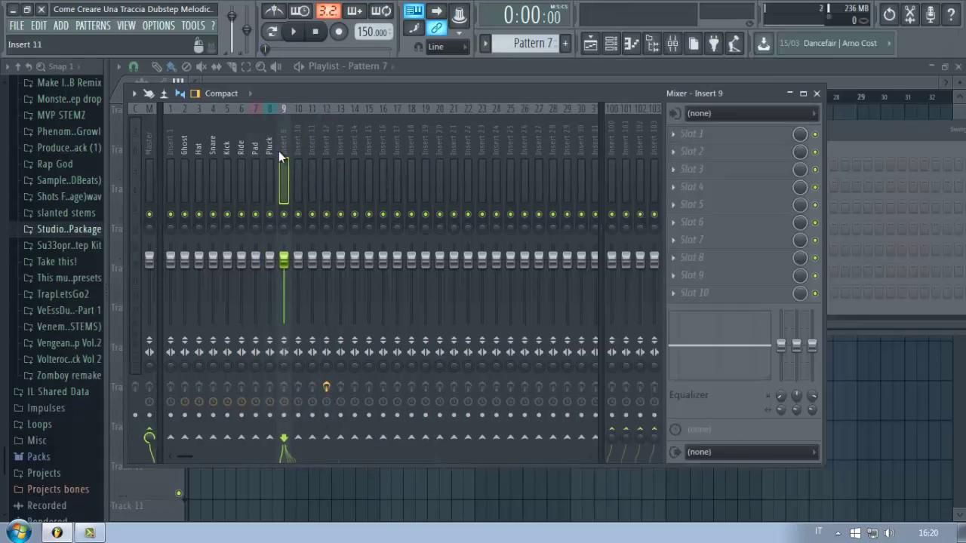
{"action": "left_click", "coordinate": [268, 151]}
{"action": "left_click", "coordinate": [313, 156]}
{"action": "left_click", "coordinate": [327, 157]}
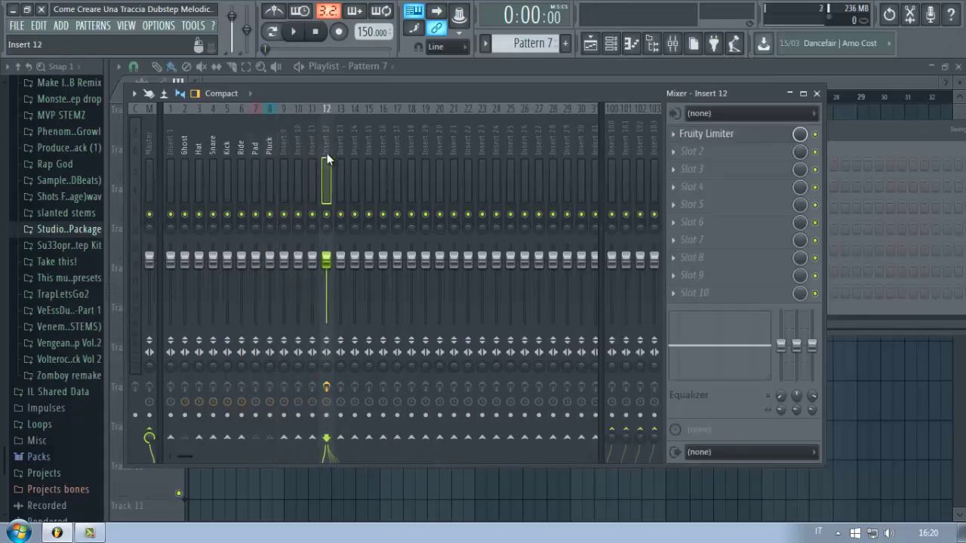
Reselect the sidechain input in Insert 12's Fruity Limiter and start playing the arrangement in the playlist
{"action": "left_click", "coordinate": [728, 132]}
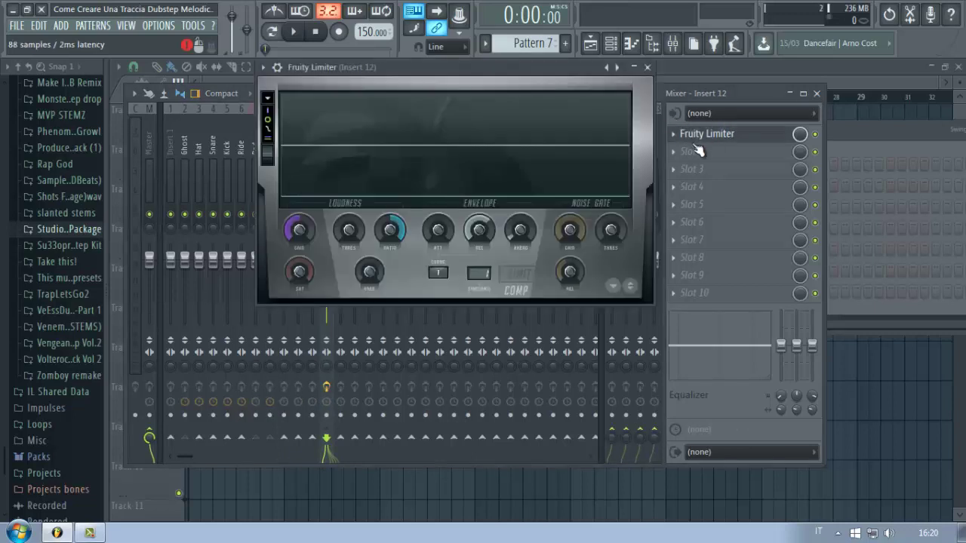
{"action": "right_click", "coordinate": [470, 277]}
{"action": "left_click", "coordinate": [490, 300]}
{"action": "key", "text": "space"}
{"action": "left_click", "coordinate": [592, 45]}
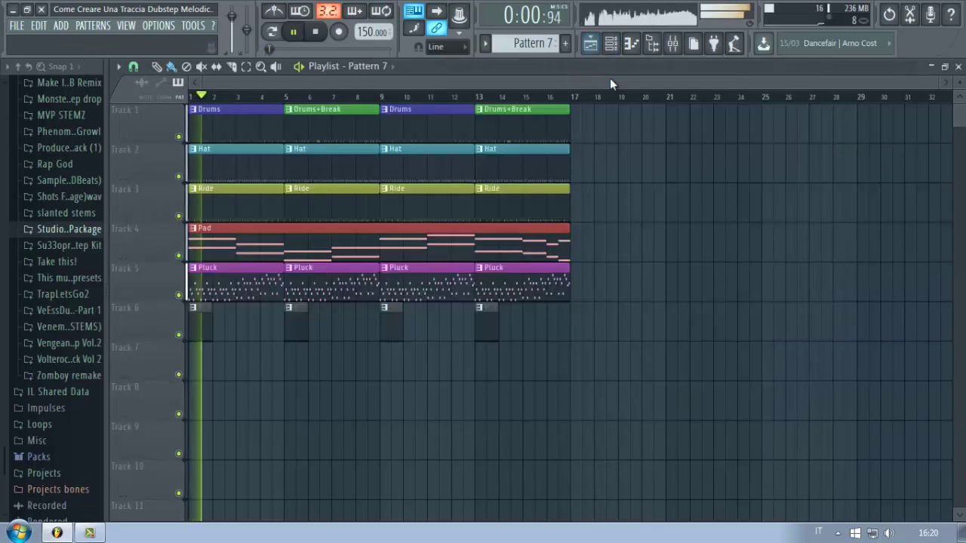
Add Clap hits on steps 1, 9, 17 and 25 of Pattern 7 in the channel rack
{"action": "left_click", "coordinate": [610, 43]}
{"action": "left_click", "coordinate": [300, 206]}
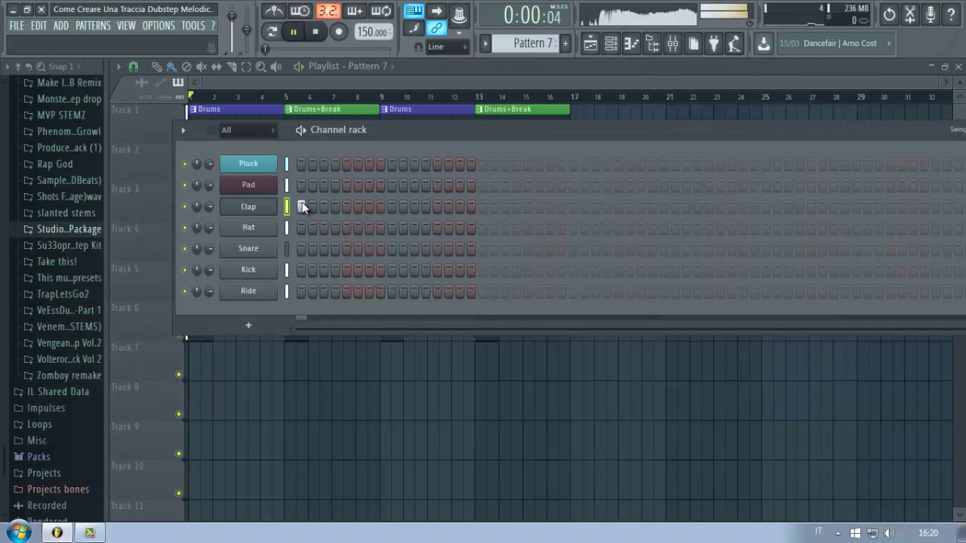
{"action": "left_click", "coordinate": [380, 206]}
{"action": "key", "text": "space"}
{"action": "left_click", "coordinate": [391, 206]}
{"action": "key", "text": "space"}
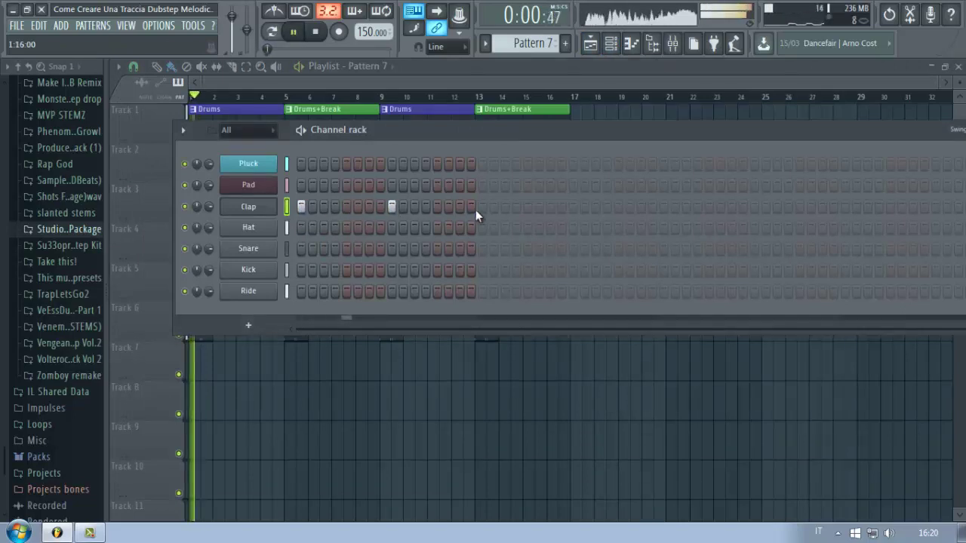
{"action": "left_click", "coordinate": [482, 206]}
{"action": "left_click", "coordinate": [570, 206]}
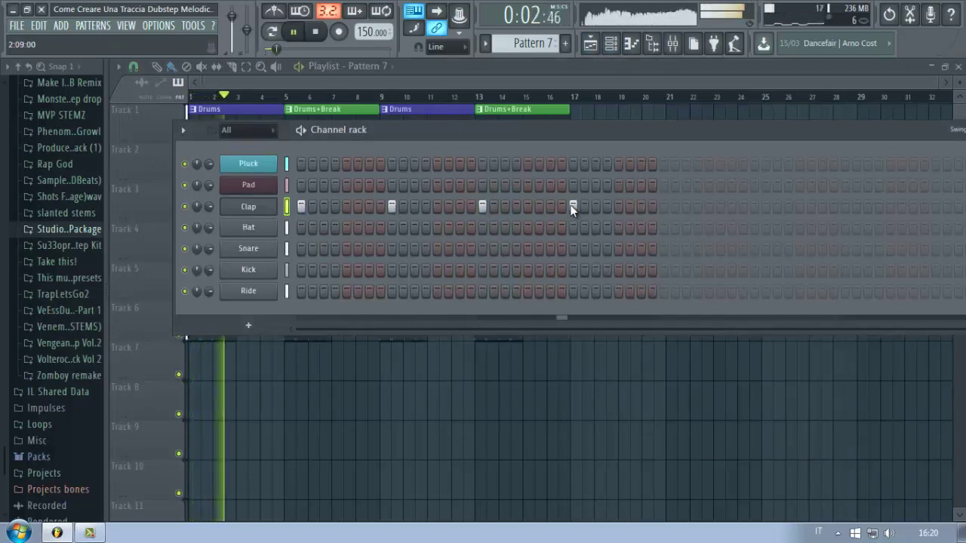
Continue the Clap row of Pattern 7 with hits on steps 29, 33 and 41
{"action": "left_click_drag", "start_coordinate": [571, 133], "coordinate": [485, 133]}
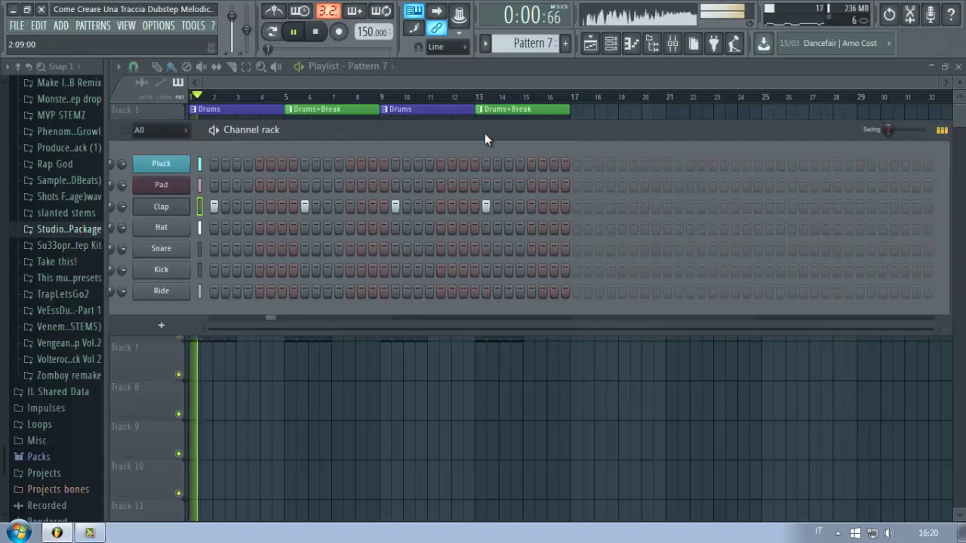
{"action": "left_click", "coordinate": [532, 206]}
{"action": "left_click", "coordinate": [577, 206]}
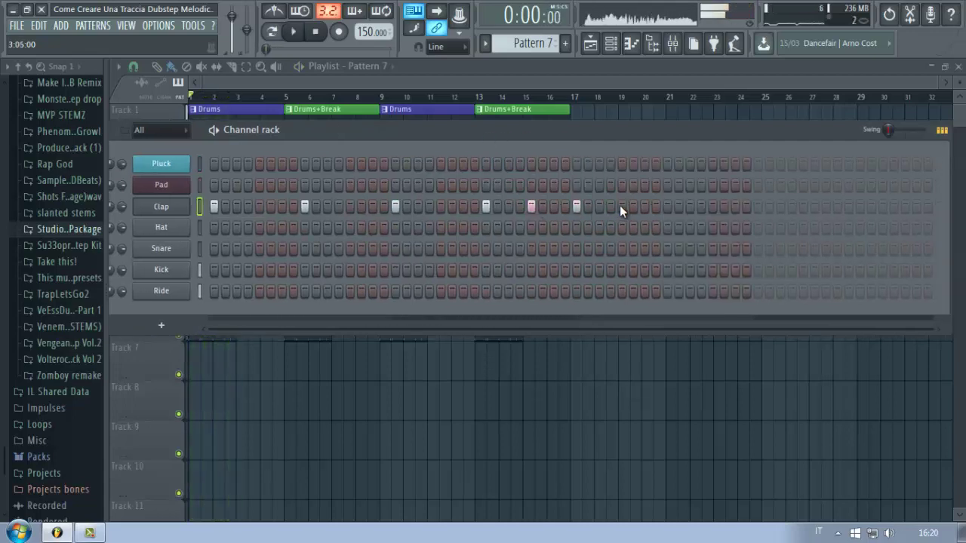
{"action": "left_click_drag", "start_coordinate": [678, 133], "coordinate": [505, 118]}
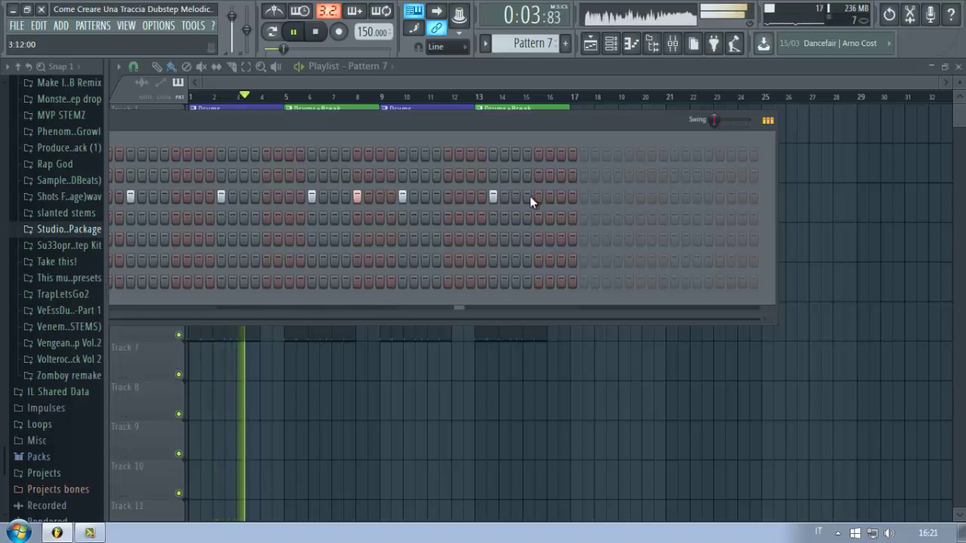
{"action": "left_click", "coordinate": [584, 197]}
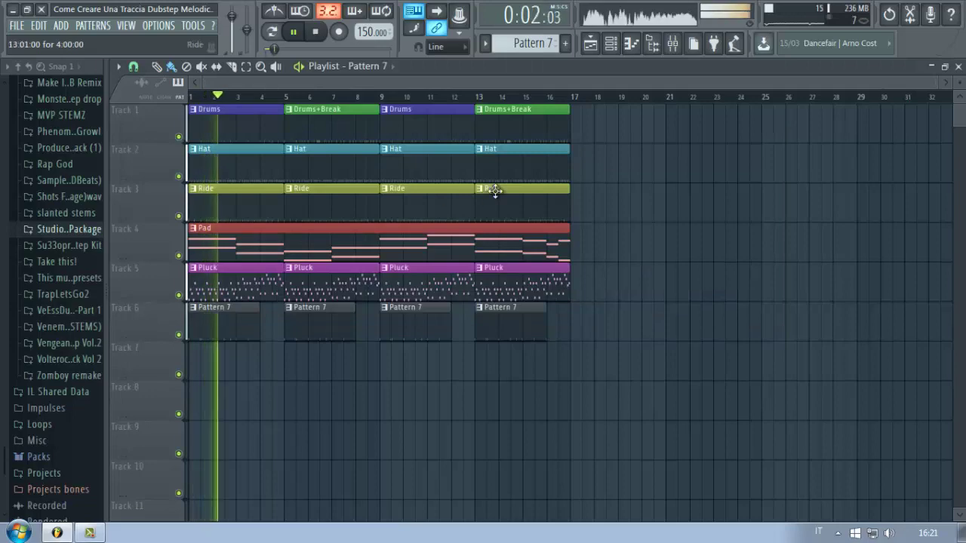
{"action": "left_click", "coordinate": [596, 43]}
{"action": "left_click", "coordinate": [610, 44]}
{"action": "left_click", "coordinate": [596, 43]}
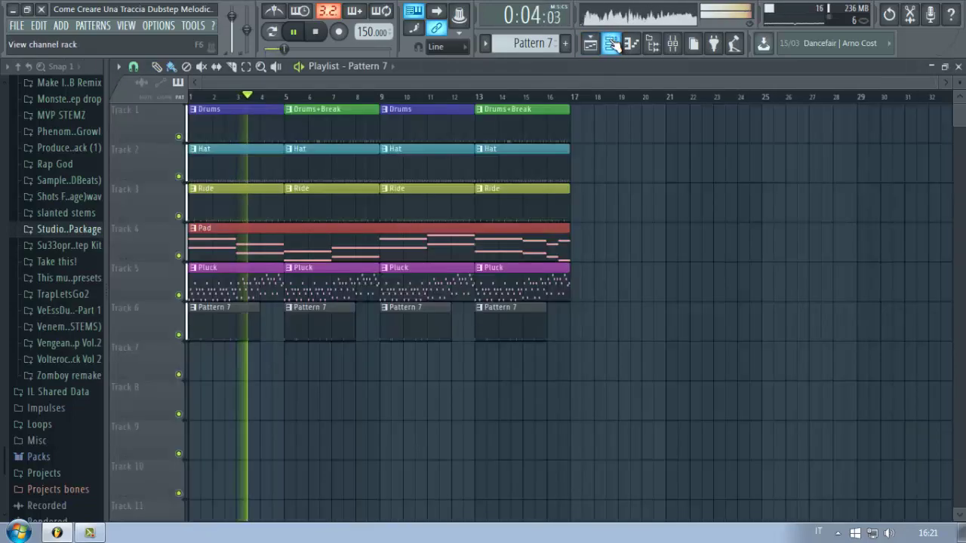
Add Clap hits on steps 52, 55, 57 and 61 of Pattern 7 and restart playback of the arrangement
{"action": "left_click", "coordinate": [610, 43]}
{"action": "left_click", "coordinate": [618, 196]}
{"action": "left_click", "coordinate": [651, 197]}
{"action": "key", "text": "space"}
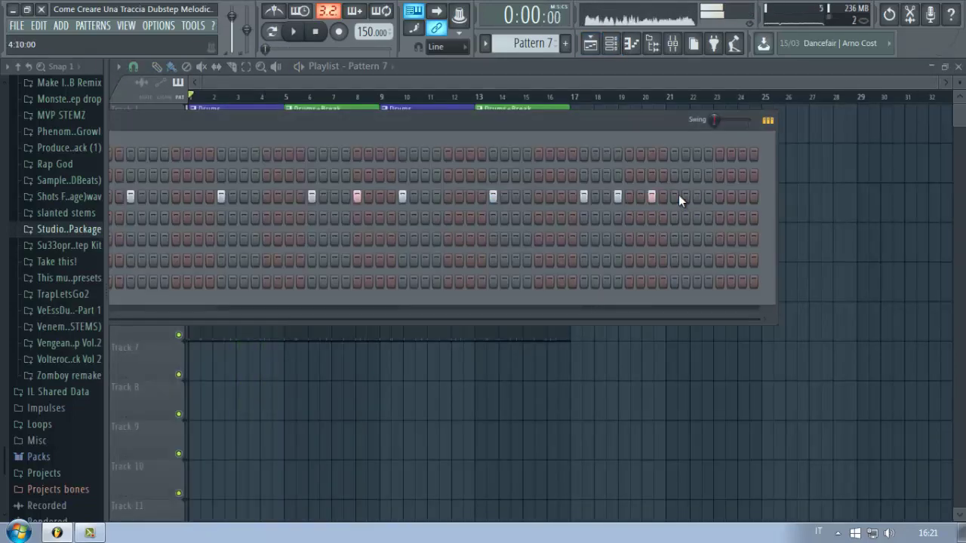
{"action": "key", "text": "space"}
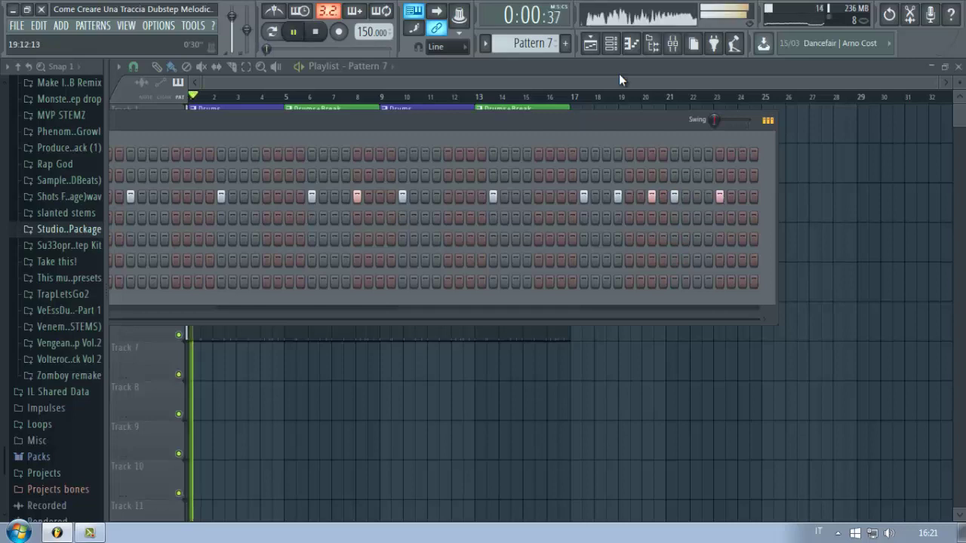
{"action": "key", "text": "F6"}
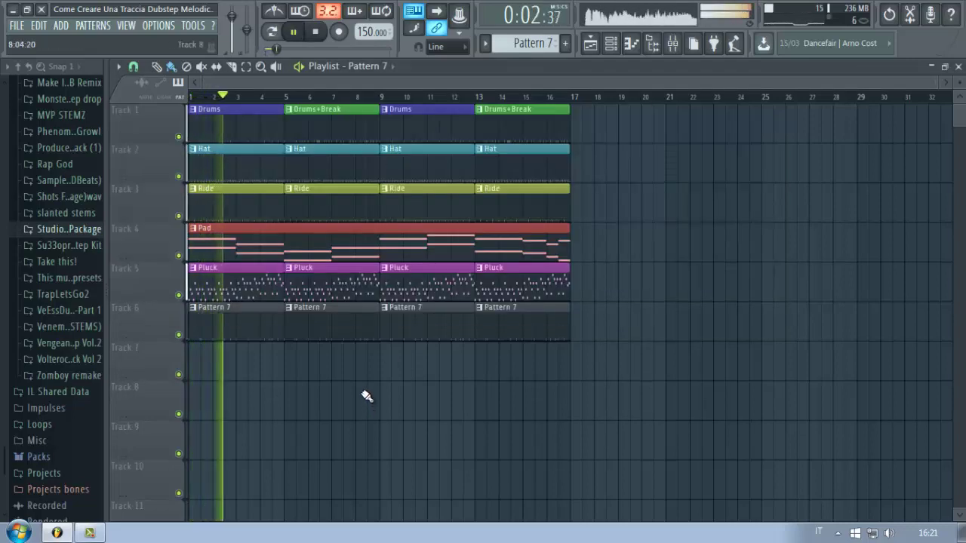
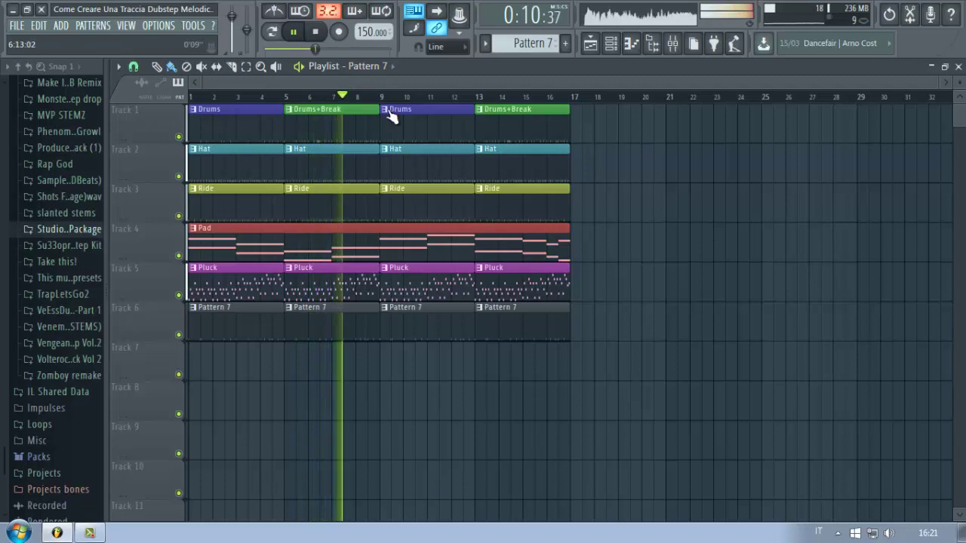
Examine the sidechain ducking in Insert 12's Fruity Limiter and the mixer levels during playback, and stop the playback
{"action": "key", "text": "F9"}
{"action": "left_click", "coordinate": [770, 140]}
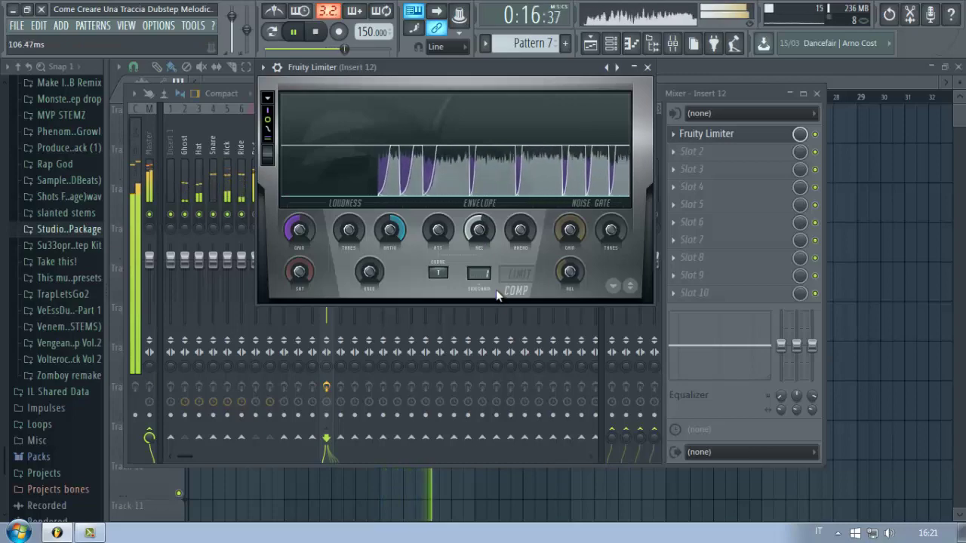
{"action": "left_click", "coordinate": [646, 66]}
{"action": "left_click", "coordinate": [671, 47]}
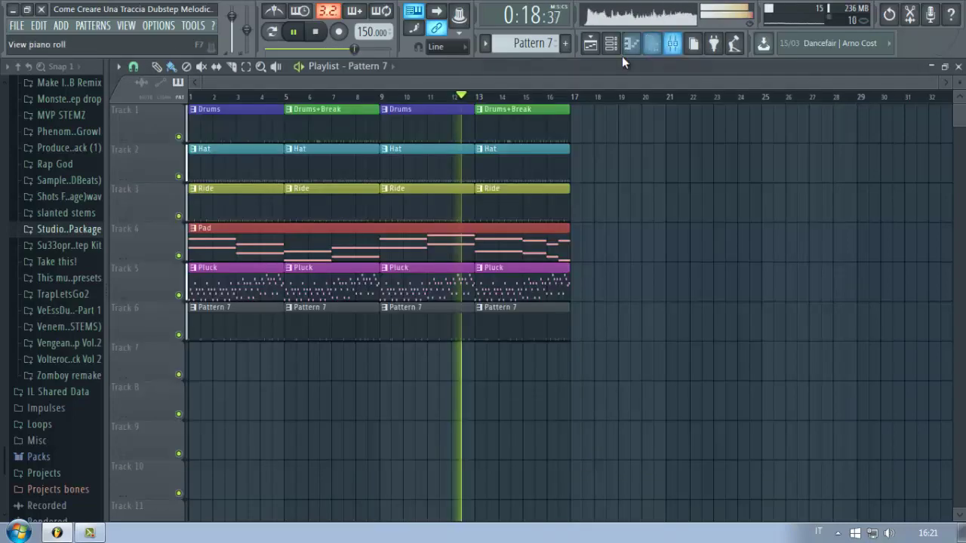
{"action": "left_click", "coordinate": [672, 45]}
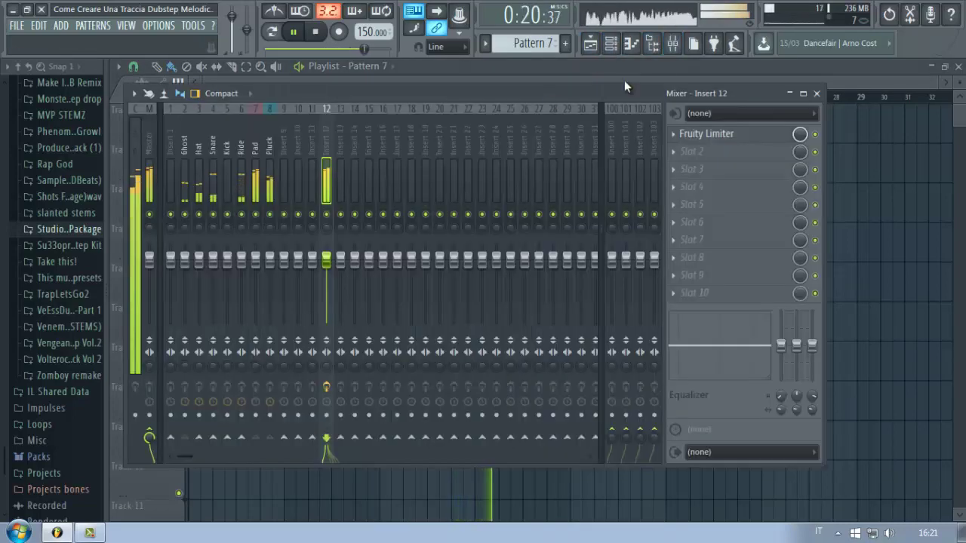
{"action": "left_click", "coordinate": [672, 46]}
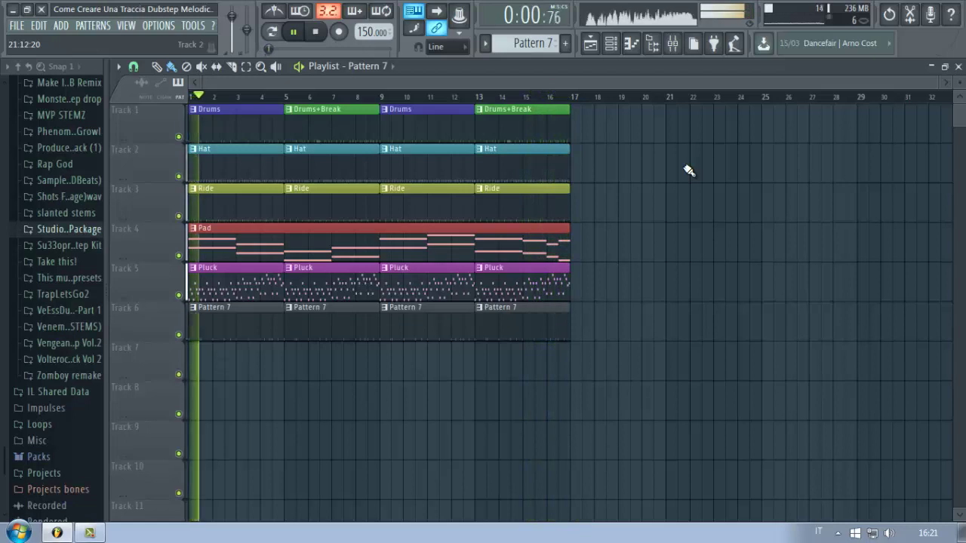
{"action": "left_click", "coordinate": [316, 31]}
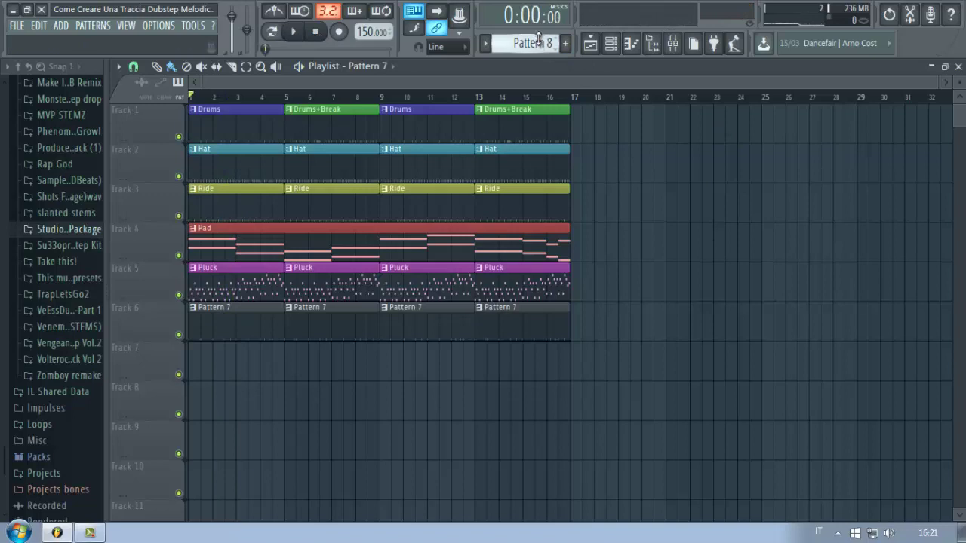
Place a Pattern 8 clip at bar 1 of Track 7 in the playlist
{"action": "left_click", "coordinate": [608, 39]}
{"action": "left_click", "coordinate": [559, 94]}
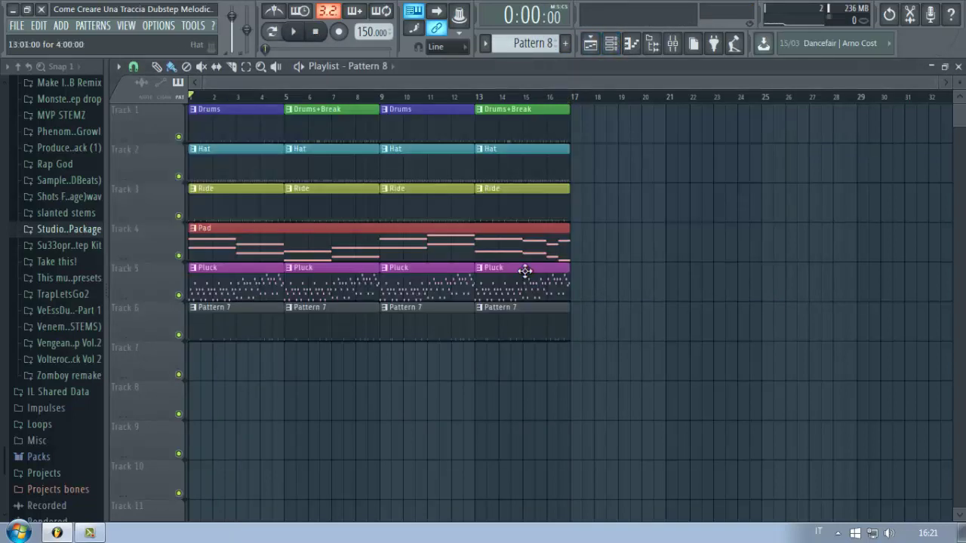
{"action": "left_click_drag", "start_coordinate": [437, 404], "coordinate": [199, 365]}
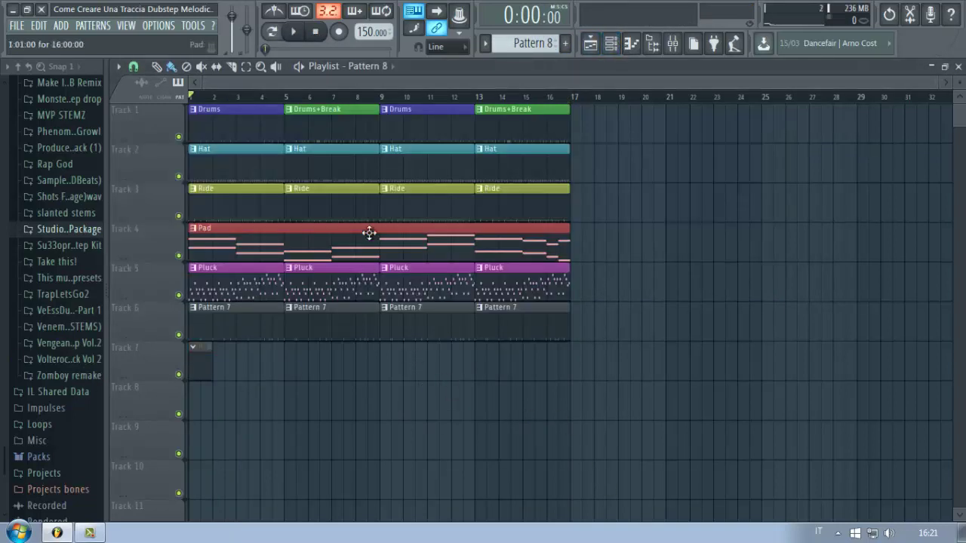
Insert a Harmor instrument next to the Clap channel in the channel rack and bring its whole editor into view
{"action": "left_click", "coordinate": [611, 43]}
{"action": "left_click", "coordinate": [616, 51]}
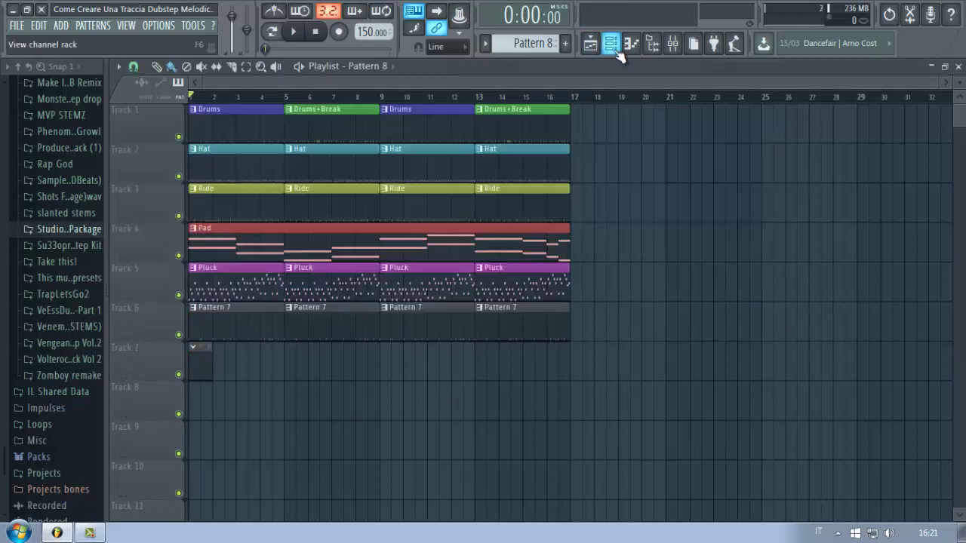
{"action": "left_click", "coordinate": [616, 51]}
{"action": "left_click_drag", "start_coordinate": [517, 119], "coordinate": [913, 101]}
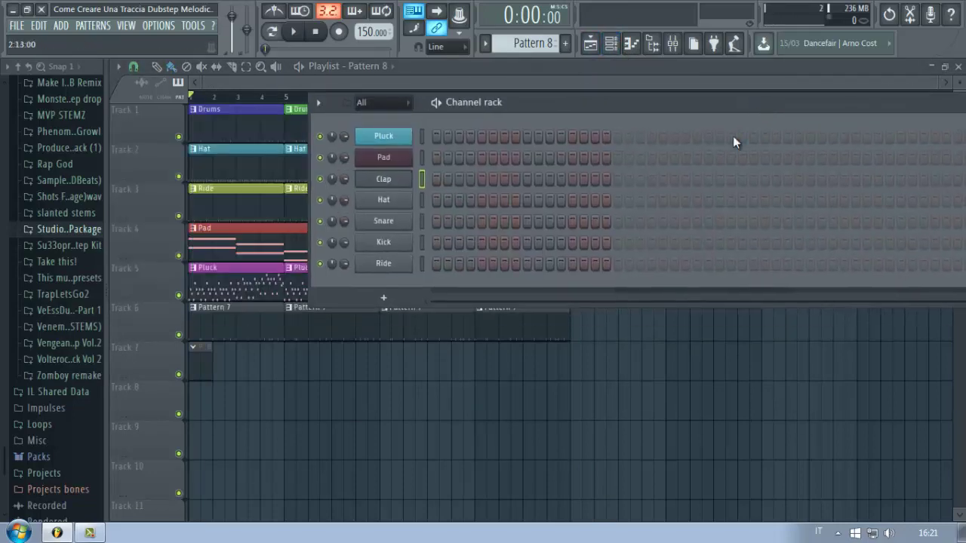
{"action": "right_click", "coordinate": [379, 182]}
{"action": "mouse_move", "coordinate": [468, 252]}
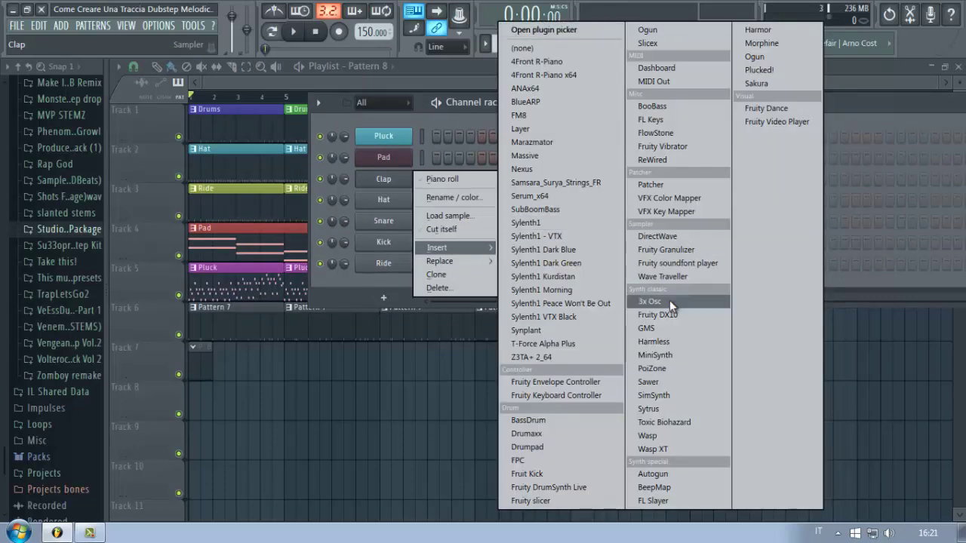
{"action": "left_click", "coordinate": [760, 30]}
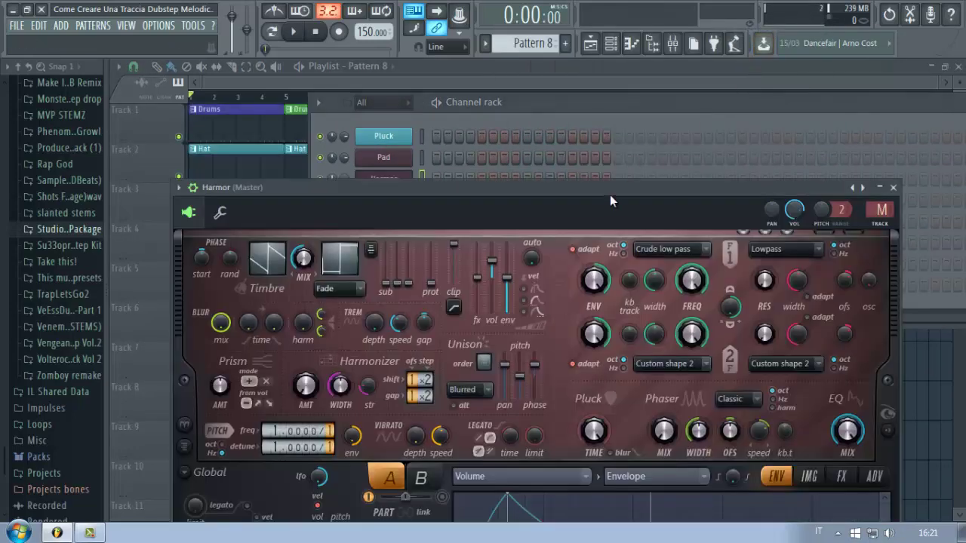
{"action": "left_click_drag", "start_coordinate": [612, 200], "coordinate": [697, 80]}
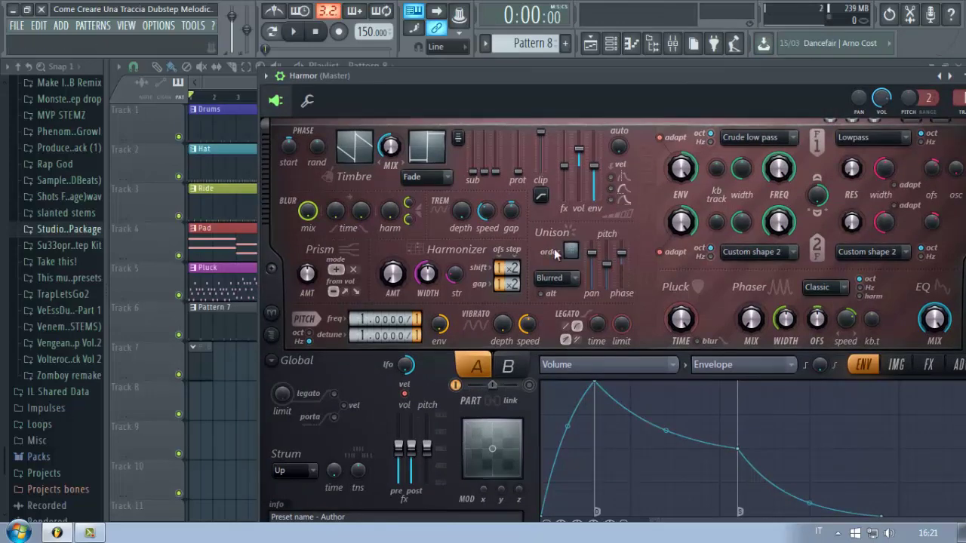
{"action": "left_click_drag", "start_coordinate": [568, 77], "coordinate": [485, 69]}
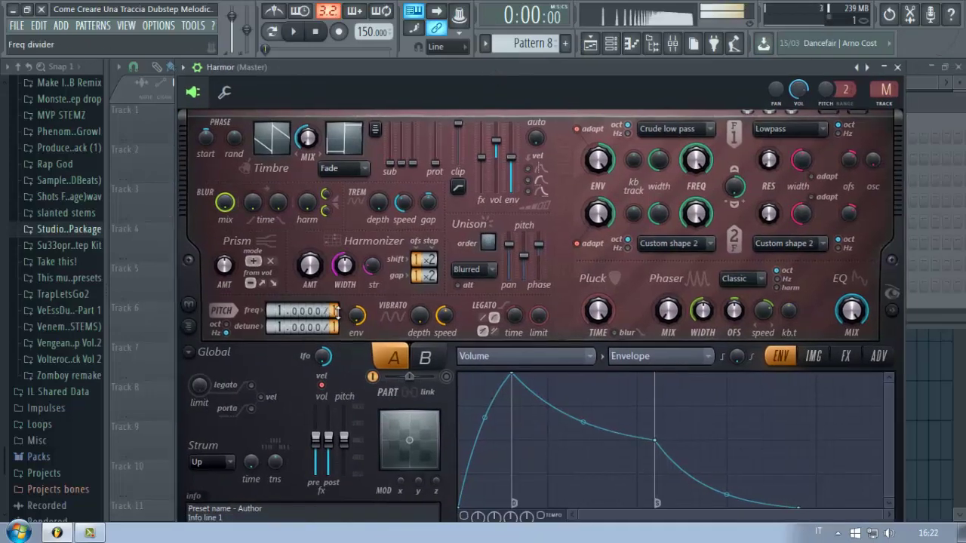
Set Harmor's pitch frequency divider to 4 and pull down the Timbre 1 harmonic levels to form a sine-like wave
{"action": "left_click_drag", "start_coordinate": [337, 312], "coordinate": [346, 291]}
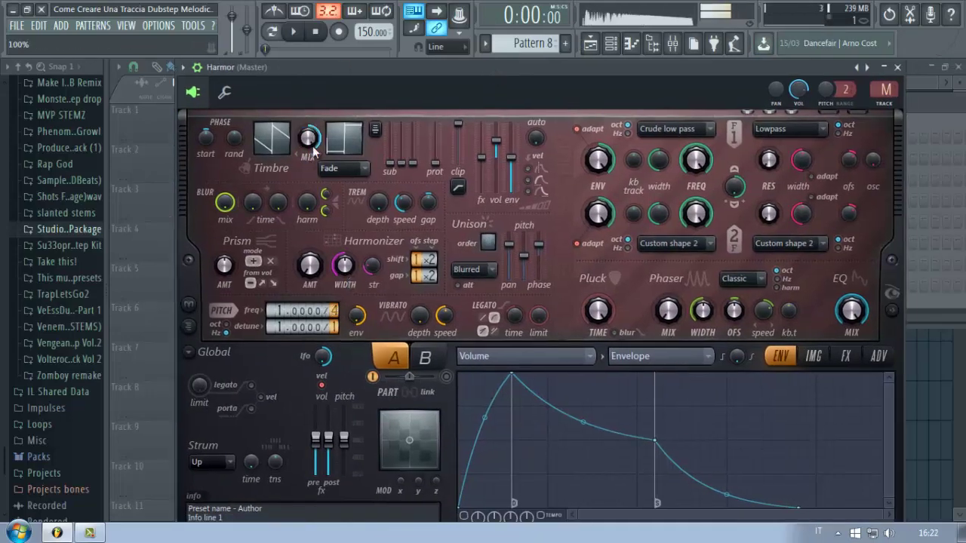
{"action": "left_click", "coordinate": [309, 139]}
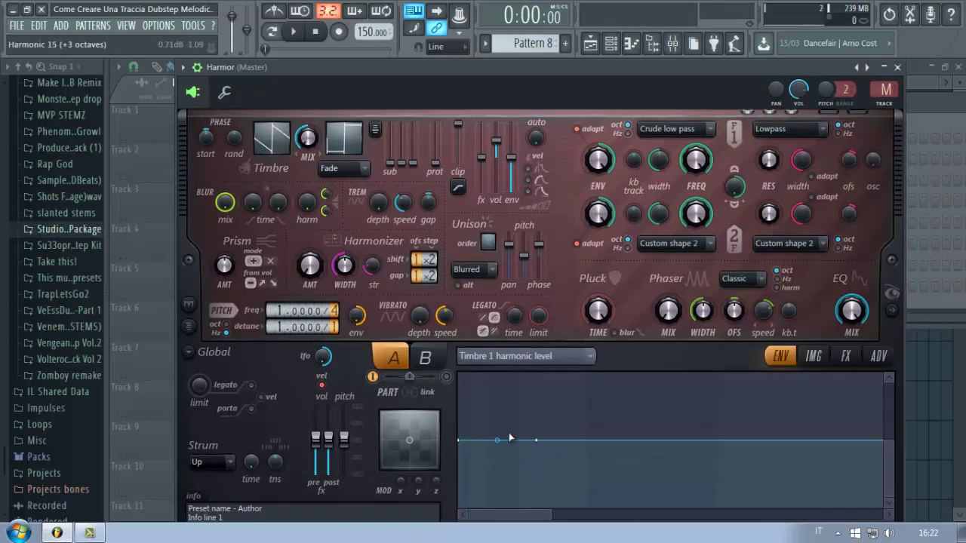
{"action": "left_click_drag", "start_coordinate": [538, 443], "coordinate": [408, 529]}
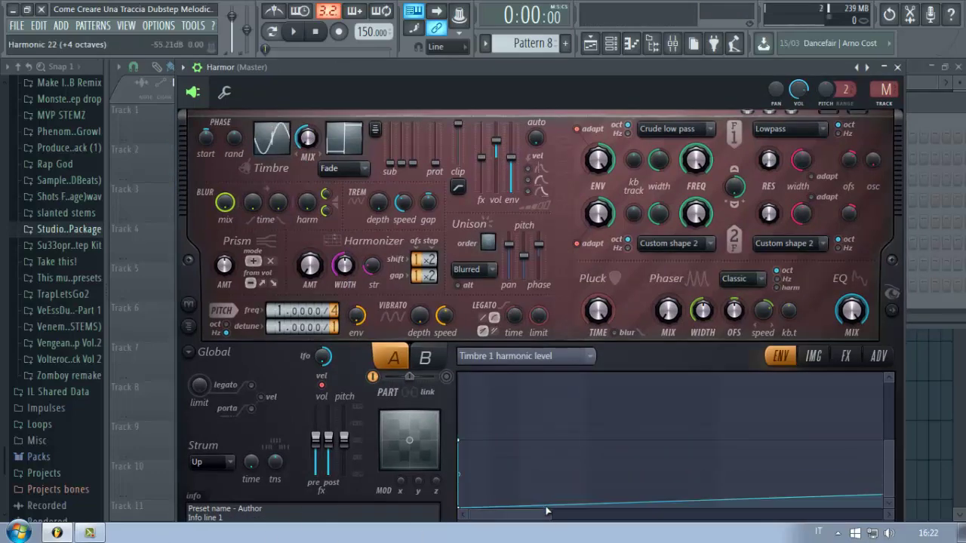
{"action": "left_click_drag", "start_coordinate": [882, 496], "coordinate": [930, 533]}
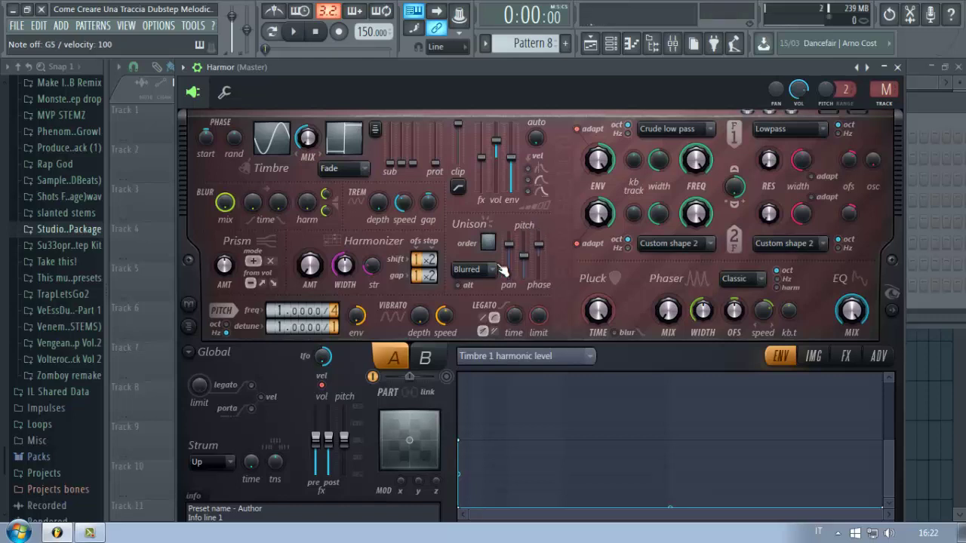
Set Harmor's distortion to Log and its compression to Burning, audition the sound and close the editor
{"action": "left_click", "coordinate": [846, 356]}
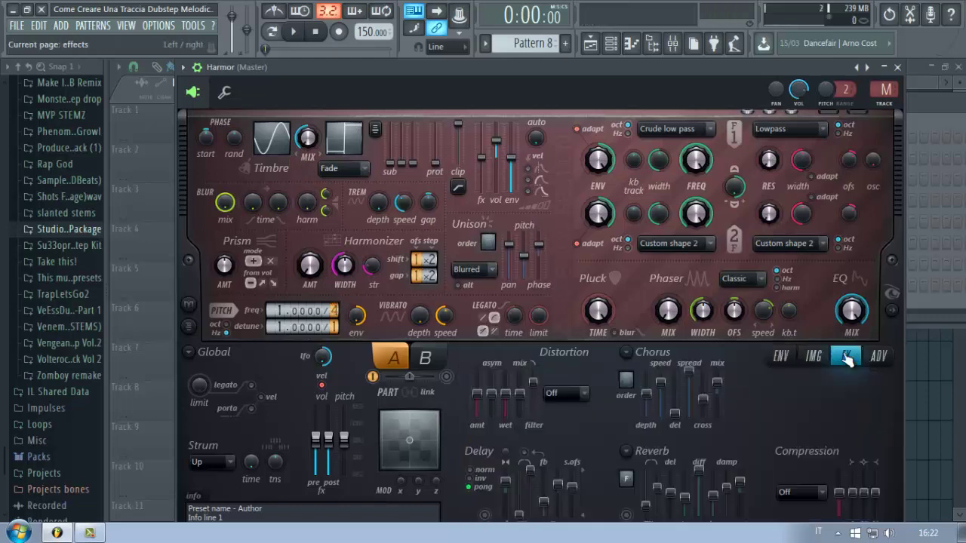
{"action": "left_click", "coordinate": [559, 394]}
{"action": "left_click", "coordinate": [564, 421]}
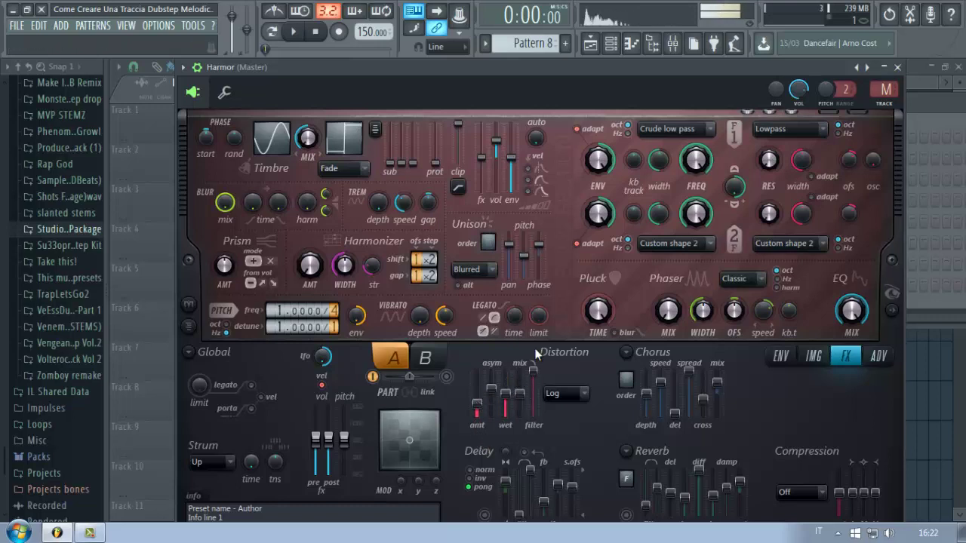
{"action": "key", "text": "b"}
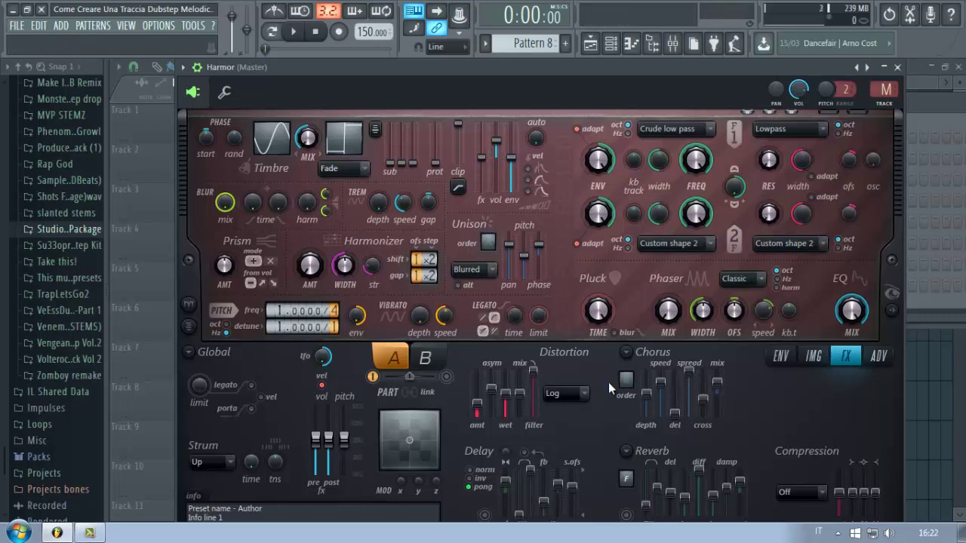
{"action": "left_click", "coordinate": [802, 492]}
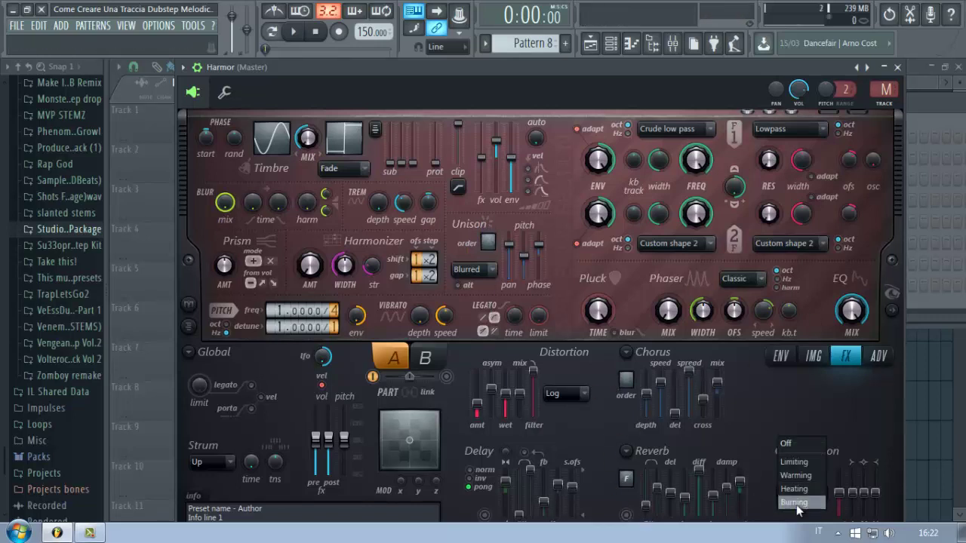
{"action": "left_click", "coordinate": [800, 507]}
{"action": "key", "text": "b"}
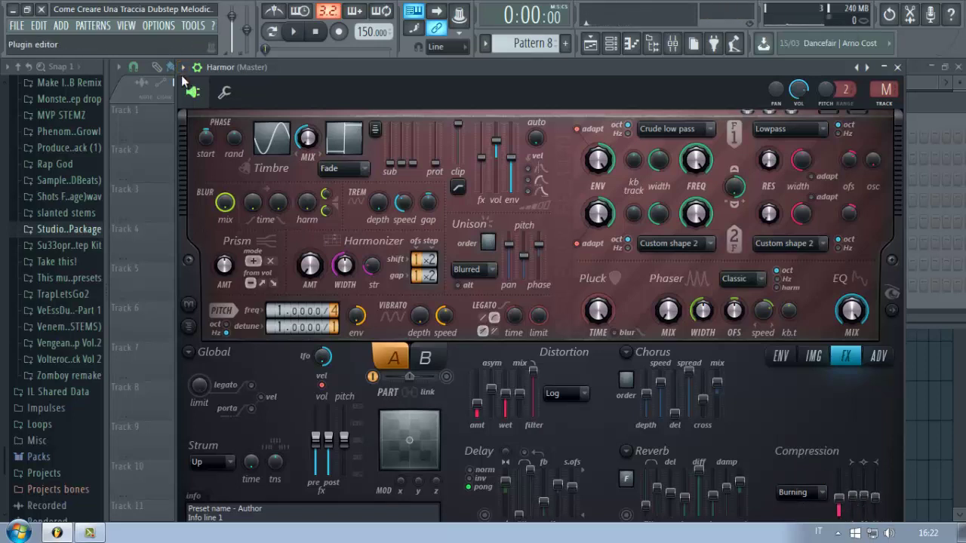
{"action": "left_click", "coordinate": [898, 68]}
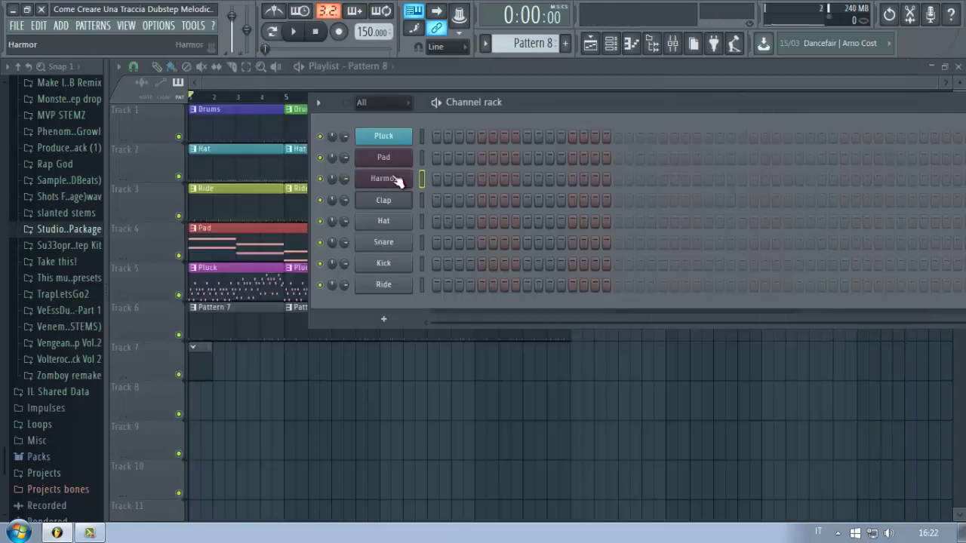
Rename the Harmor channel as Basso
{"action": "right_click", "coordinate": [393, 179]}
{"action": "left_click", "coordinate": [472, 191]}
{"action": "type", "text": "Bas"}
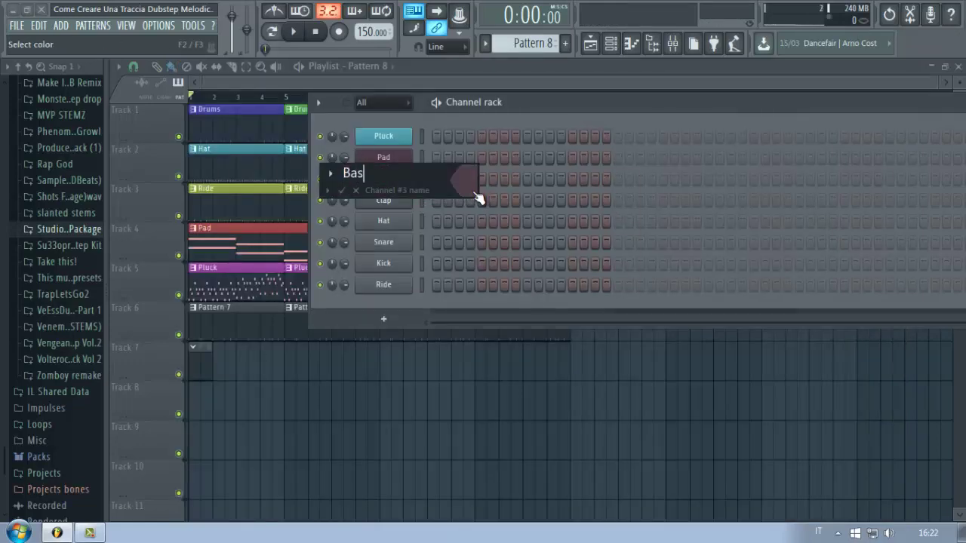
{"action": "type", "text": "so"}
{"action": "key", "text": "Return"}
Assign the Basso channel to the free mixer track 9 and return to the playlist
{"action": "left_click", "coordinate": [408, 181]}
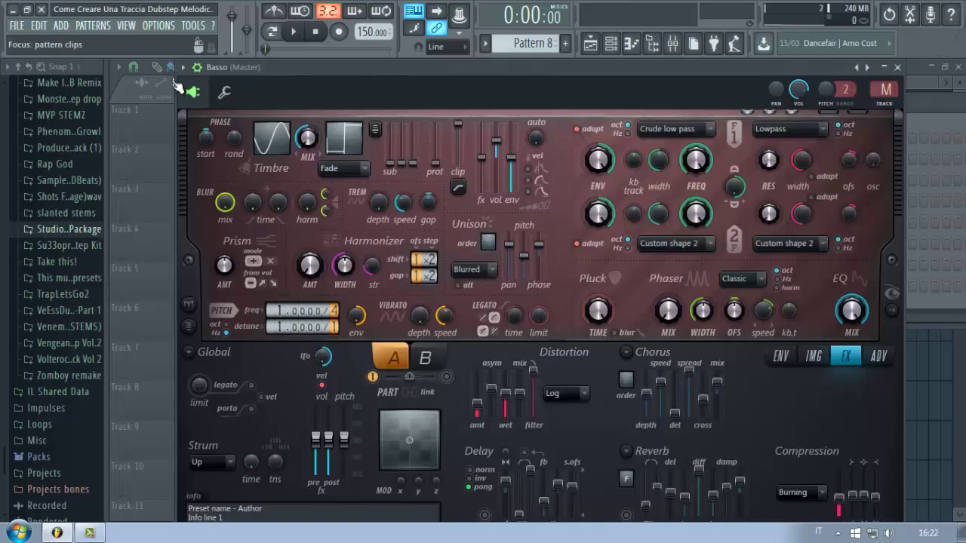
{"action": "left_click", "coordinate": [182, 67]}
{"action": "left_click", "coordinate": [388, 113]}
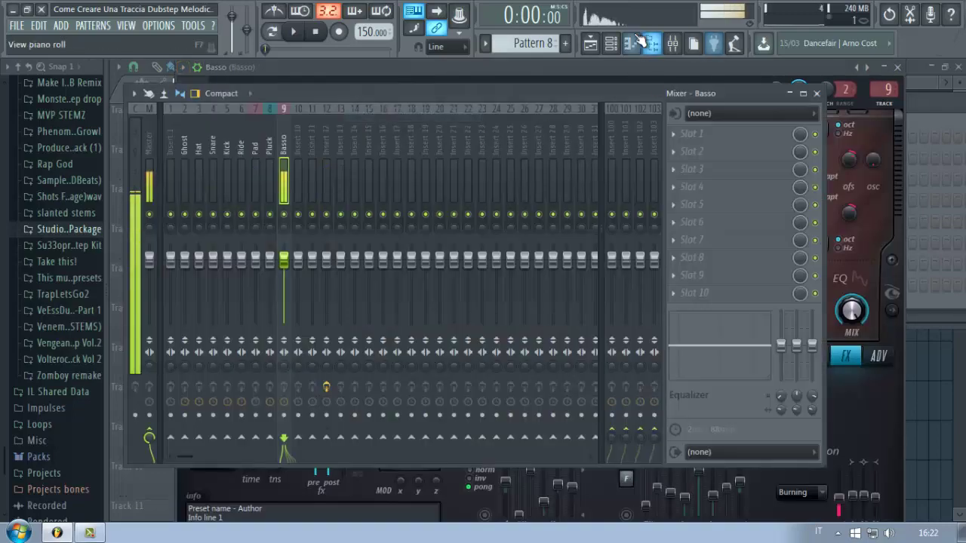
{"action": "left_click", "coordinate": [590, 44]}
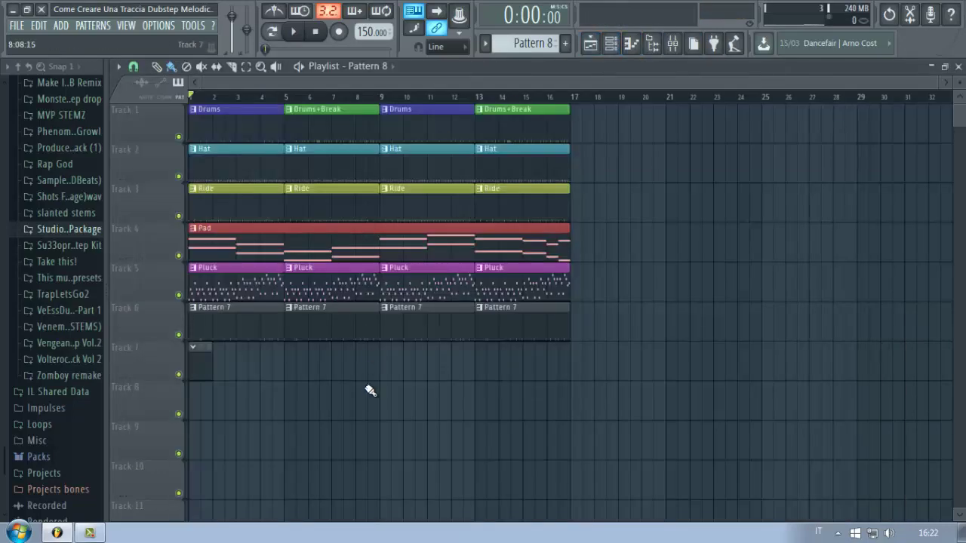
Open the Basso channel's piano roll in Pattern 8 and place a C#5 note at the start of bar 1
{"action": "scroll", "coordinate": [362, 362], "scroll_direction": "down", "scroll_amount": 2}
{"action": "left_click", "coordinate": [611, 43]}
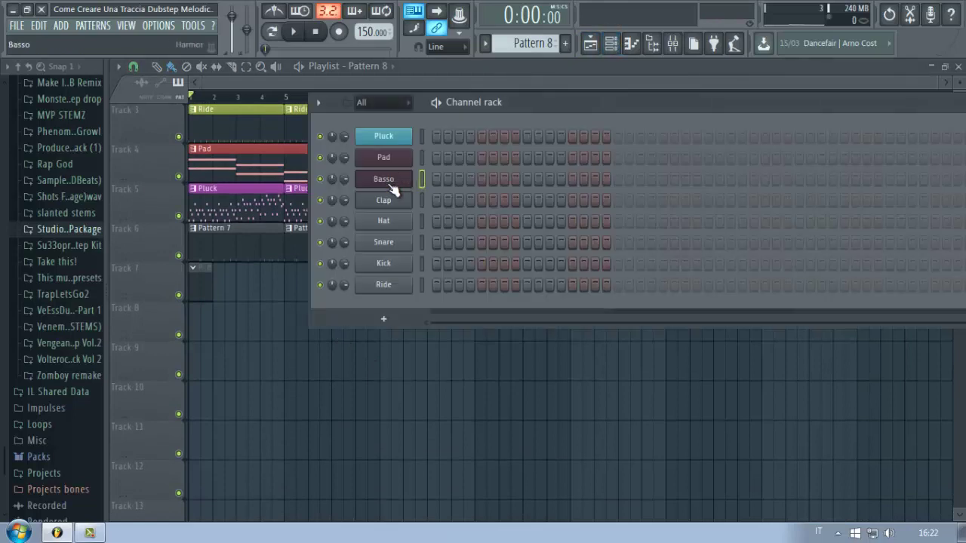
{"action": "right_click", "coordinate": [391, 182]}
{"action": "left_click", "coordinate": [447, 180]}
{"action": "key", "text": "space"}
{"action": "key", "text": "space"}
{"action": "left_click_drag", "start_coordinate": [171, 267], "coordinate": [69, 251]}
{"action": "key", "text": "space"}
{"action": "key", "text": "space"}
Lengthen the C#5 bass note to two bars, ending at bar 3, while the arrangement plays
{"action": "left_click_drag", "start_coordinate": [186, 258], "coordinate": [959, 257]}
{"action": "key", "text": "space"}
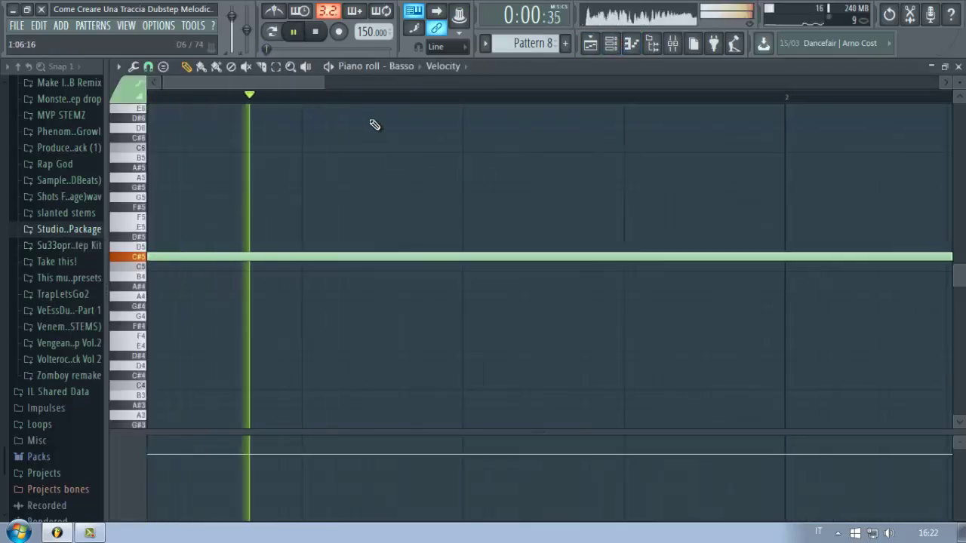
{"action": "scroll", "coordinate": [400, 113], "scroll_direction": "down", "scroll_amount": 4, "text": "ctrl"}
{"action": "left_click_drag", "start_coordinate": [483, 259], "coordinate": [638, 262]}
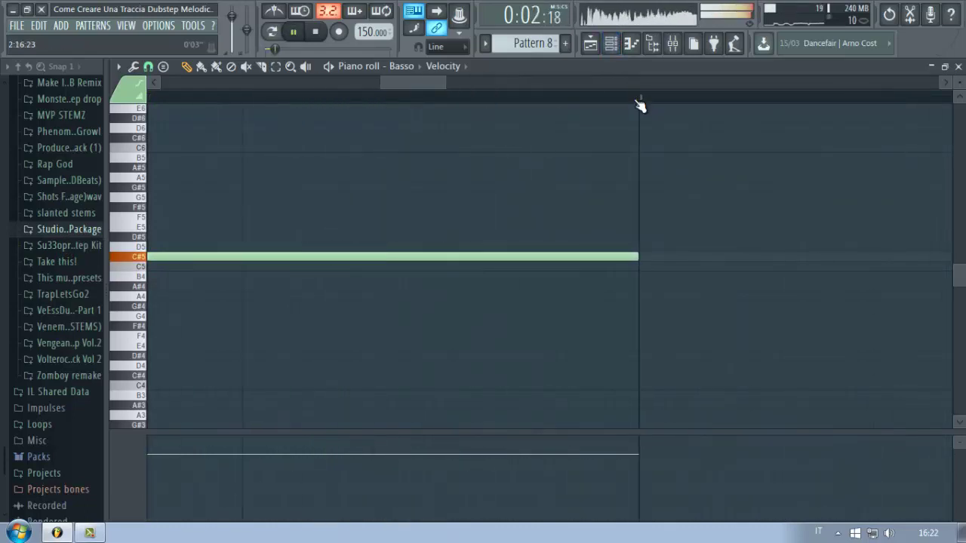
{"action": "scroll", "coordinate": [641, 104], "scroll_direction": "down", "scroll_amount": 4}
Route the Basso mixer track only to Insert 12, then resume playback and return to the Basso piano roll
{"action": "key", "text": "space"}
{"action": "left_click", "coordinate": [671, 47]}
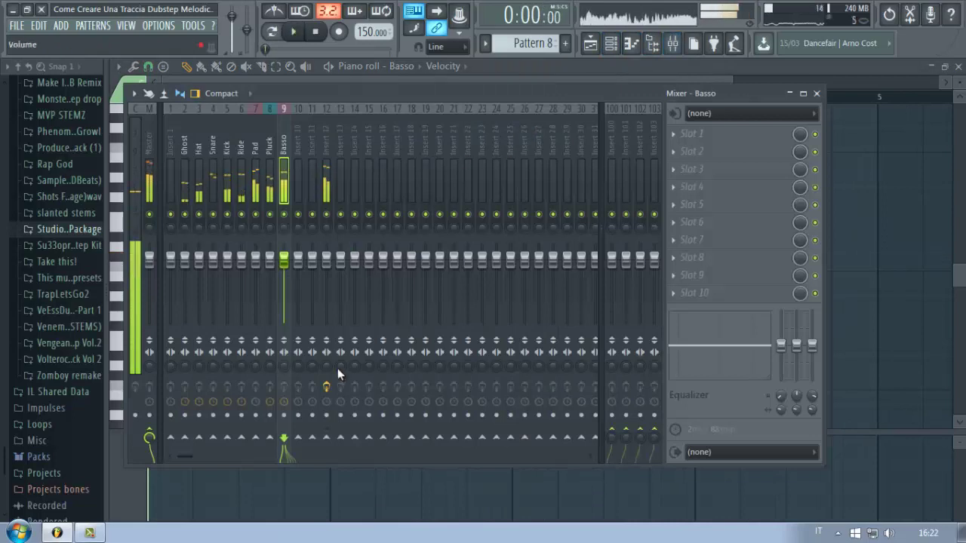
{"action": "right_click", "coordinate": [334, 441]}
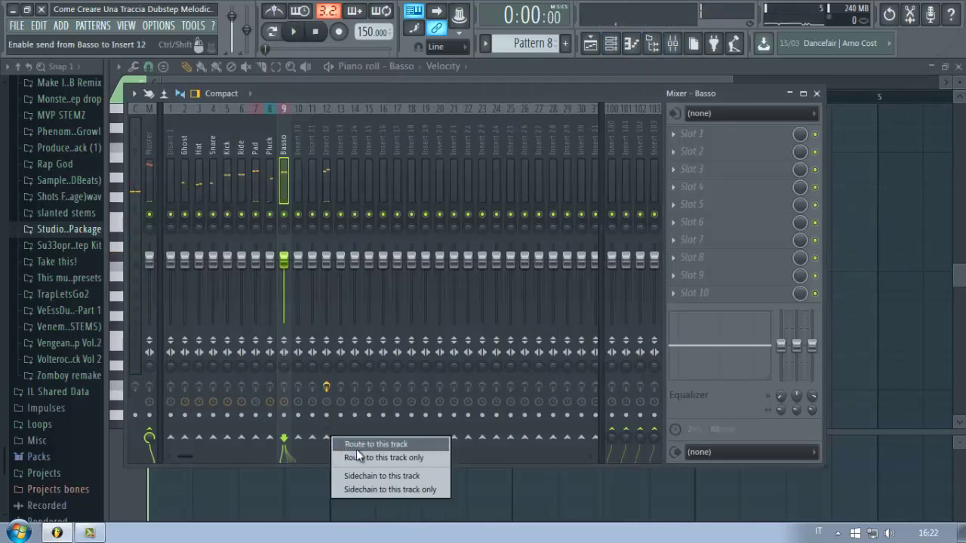
{"action": "left_click", "coordinate": [354, 457]}
{"action": "key", "text": "space"}
{"action": "left_click", "coordinate": [617, 50]}
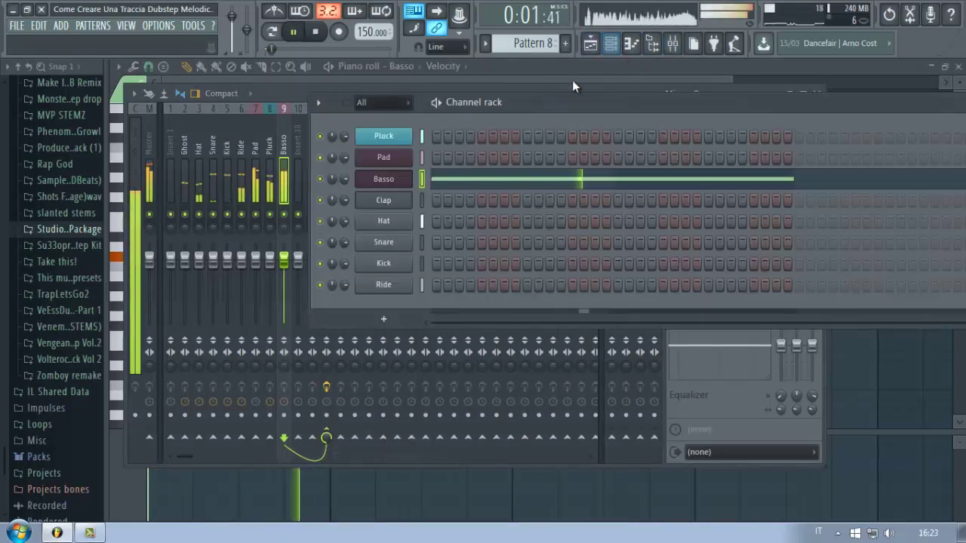
{"action": "left_click", "coordinate": [568, 81]}
Try the opening two-bar bass note at F#4 instead of C#5 and play it back
{"action": "key", "text": "space"}
{"action": "left_click_drag", "start_coordinate": [393, 258], "coordinate": [270, 324]}
{"action": "key", "text": "space"}
{"action": "key", "text": "space"}
{"action": "key", "text": "space"}
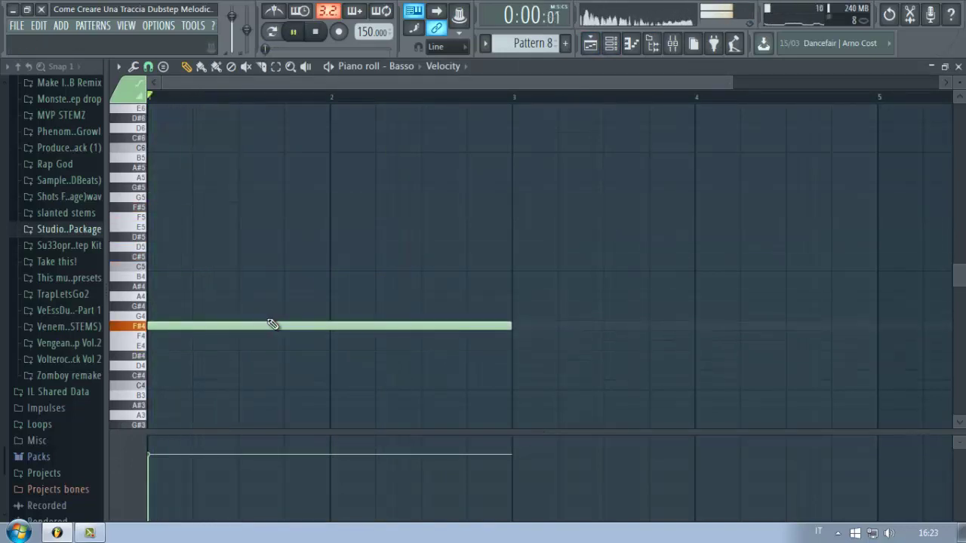
Add a second two-bar note at bar 1, move it to C#5, and delete the F#4 note
{"action": "left_click_drag", "start_coordinate": [212, 255], "coordinate": [15, 267]}
{"action": "key", "text": "space"}
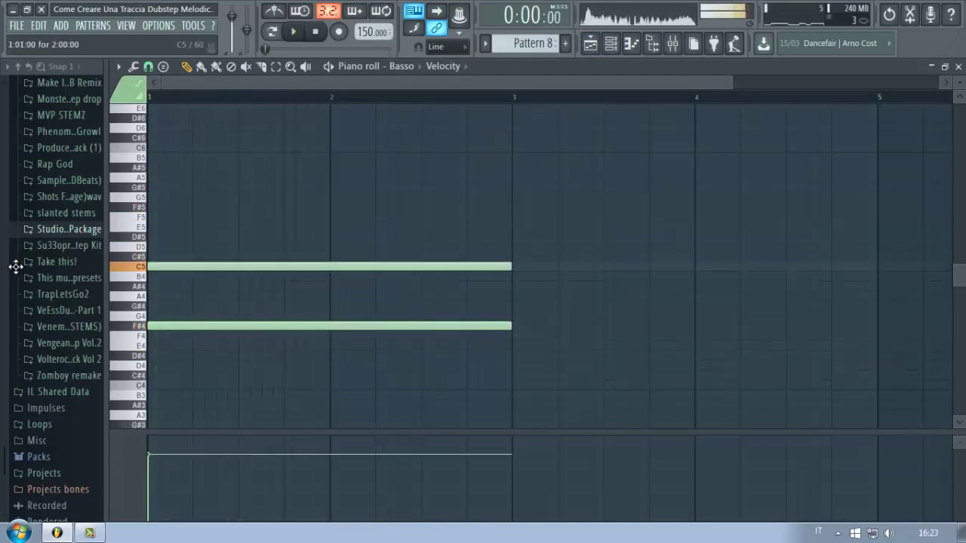
{"action": "key", "text": "space"}
{"action": "key", "text": "space"}
{"action": "left_click_drag", "start_coordinate": [167, 268], "coordinate": [155, 257]}
{"action": "key", "text": "space"}
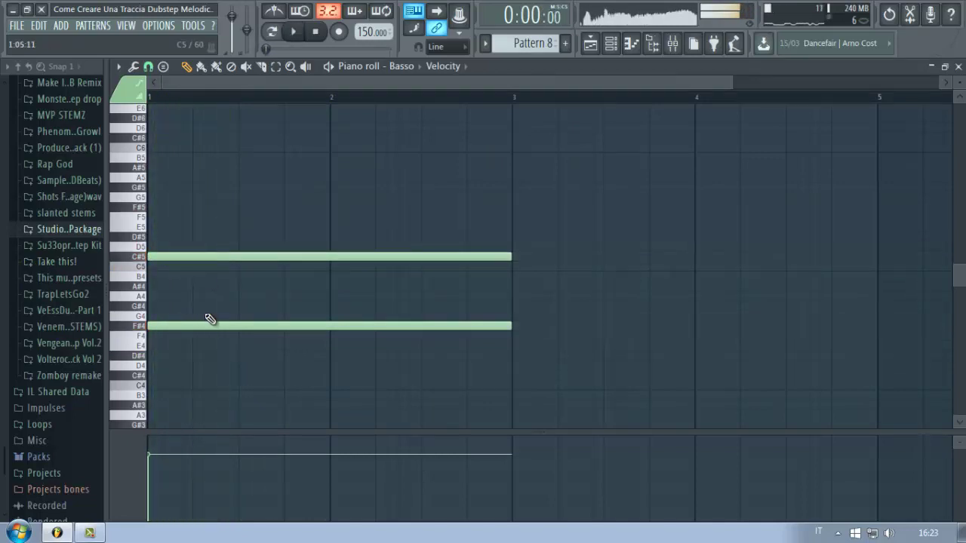
{"action": "right_click", "coordinate": [209, 323]}
Add two-bar bass notes on A#4 at bar 3, B4 at bar 5 and C#5 at bar 7
{"action": "scroll", "coordinate": [552, 97], "scroll_direction": "up", "scroll_amount": 2}
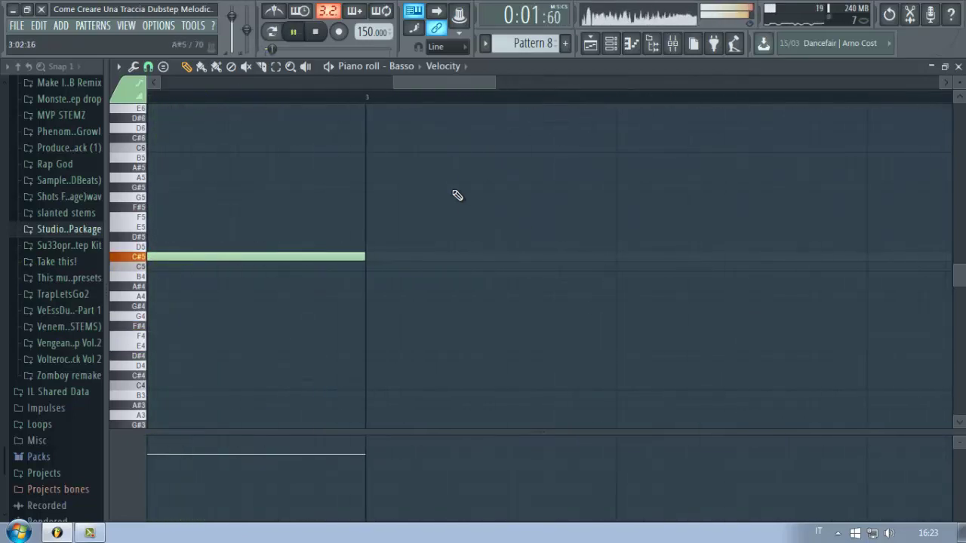
{"action": "left_click", "coordinate": [366, 287]}
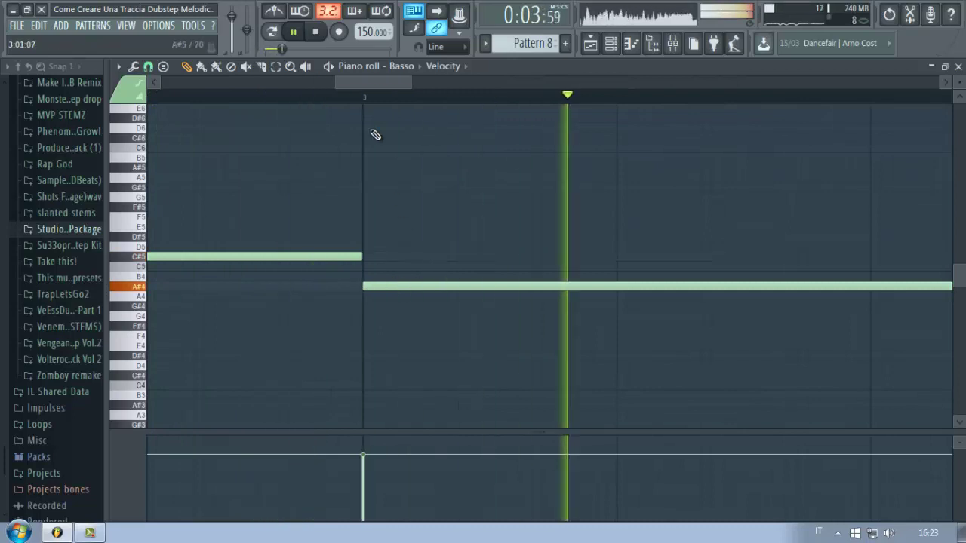
{"action": "left_click_drag", "start_coordinate": [363, 83], "coordinate": [560, 112]}
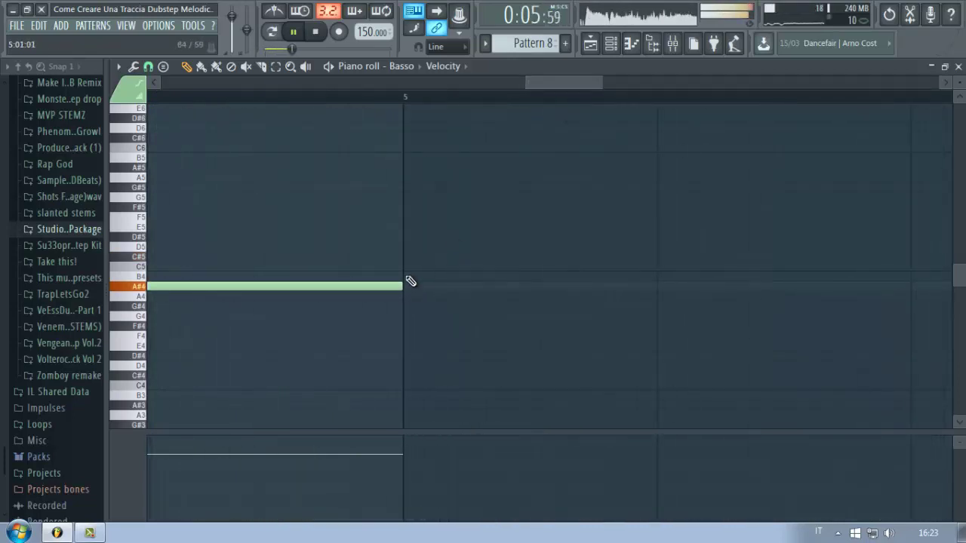
{"action": "left_click", "coordinate": [414, 276]}
{"action": "left_click_drag", "start_coordinate": [509, 83], "coordinate": [654, 103]}
{"action": "left_click", "coordinate": [392, 257]}
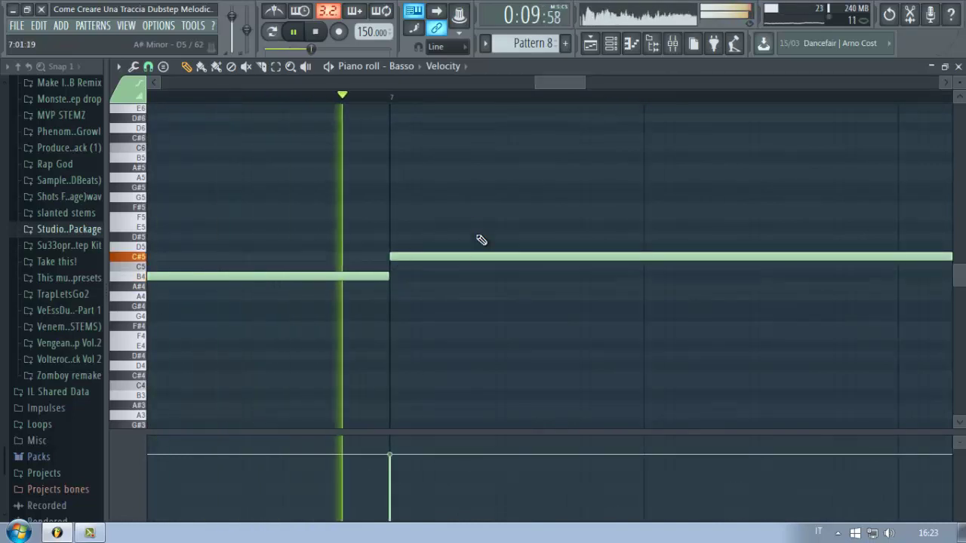
Add two-bar bass notes on F#5 at bar 9 and D#5 at bar 11
{"action": "mouse_move", "coordinate": [573, 91]}
{"action": "left_mouse_down"}
{"action": "mouse_move", "coordinate": [644, 87]}
{"action": "mouse_move", "coordinate": [708, 117]}
{"action": "left_mouse_up"}
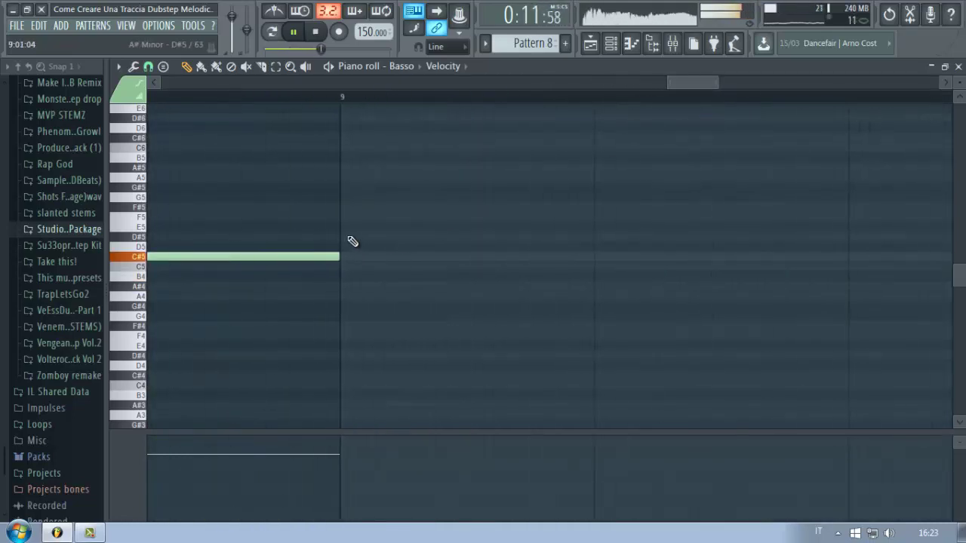
{"action": "left_click", "coordinate": [343, 206]}
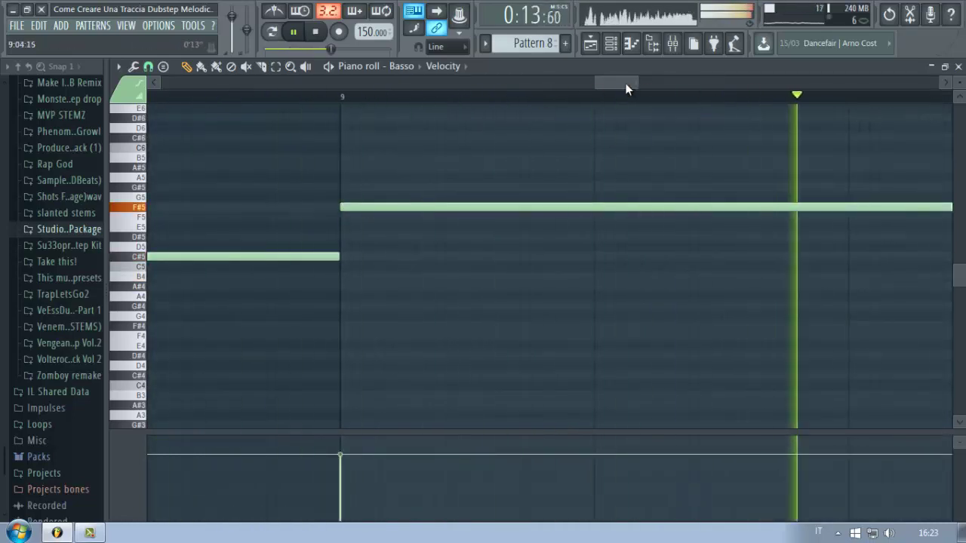
{"action": "left_click", "coordinate": [324, 237]}
Complete the bass line with two-bar notes on B4 at bar 13 and C#5 at bar 15, and stop playback in the playlist
{"action": "key", "text": "F5"}
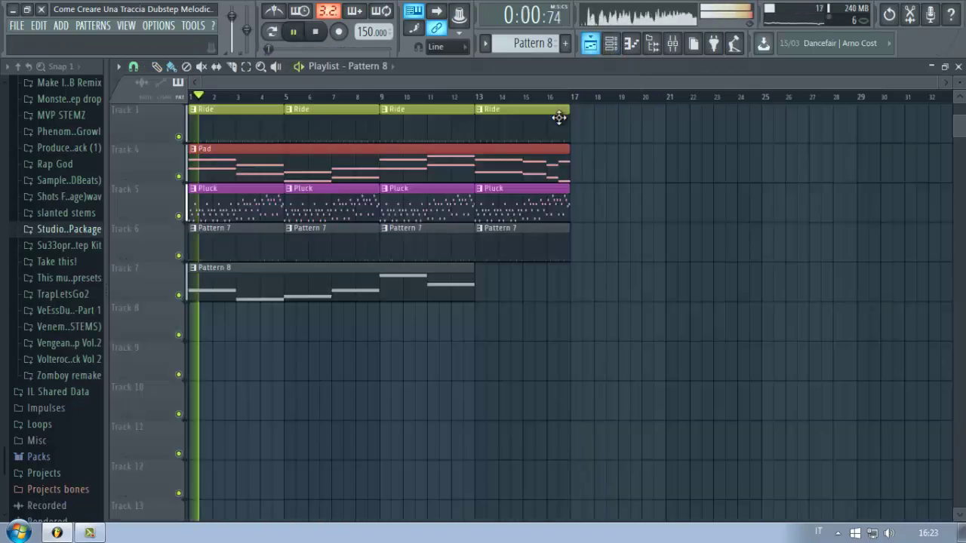
{"action": "left_click", "coordinate": [396, 99]}
{"action": "key", "text": "F7"}
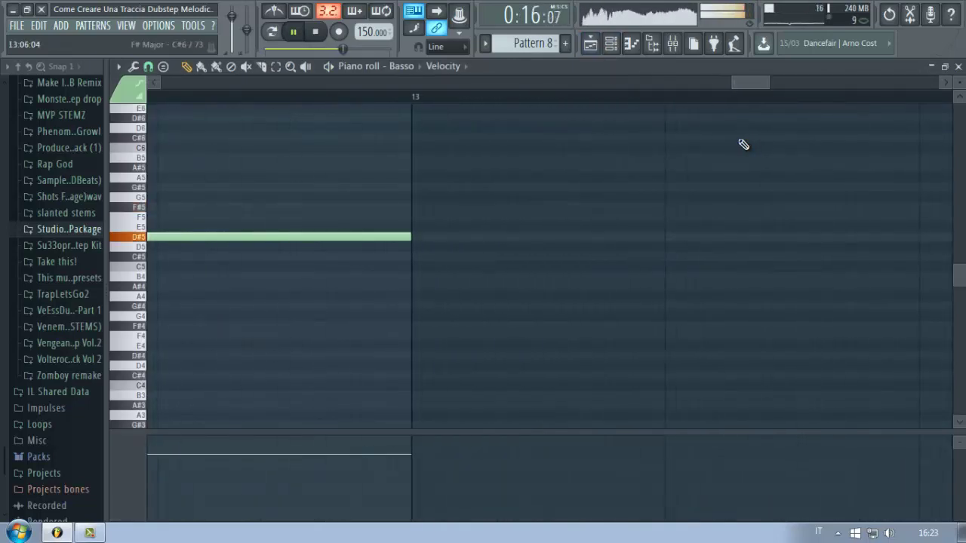
{"action": "left_click", "coordinate": [414, 277]}
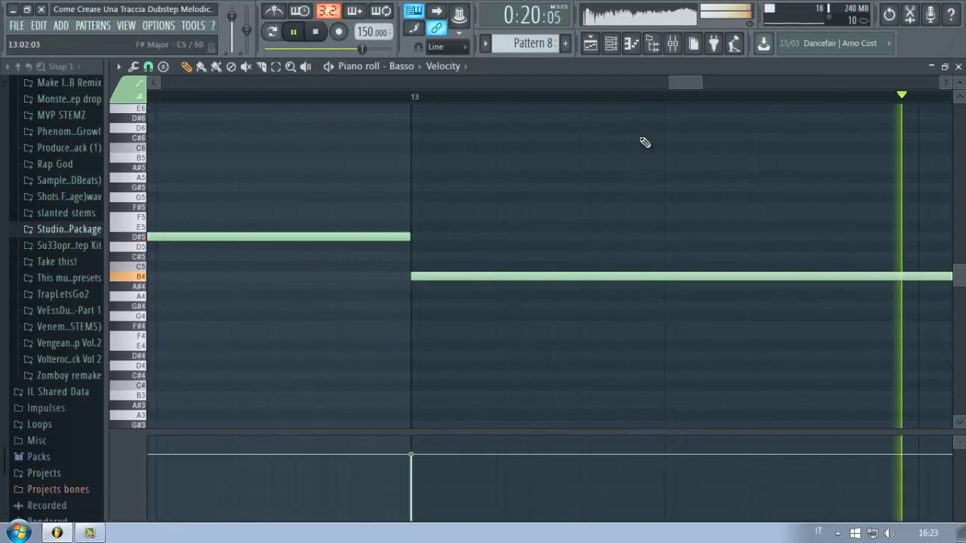
{"action": "left_click", "coordinate": [508, 257]}
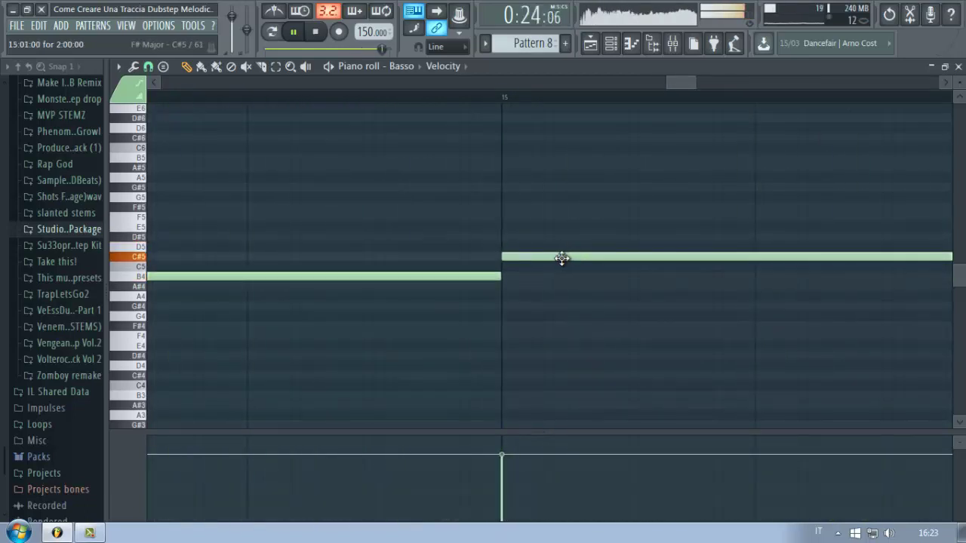
{"action": "scroll", "coordinate": [667, 99], "scroll_direction": "down", "scroll_amount": 6}
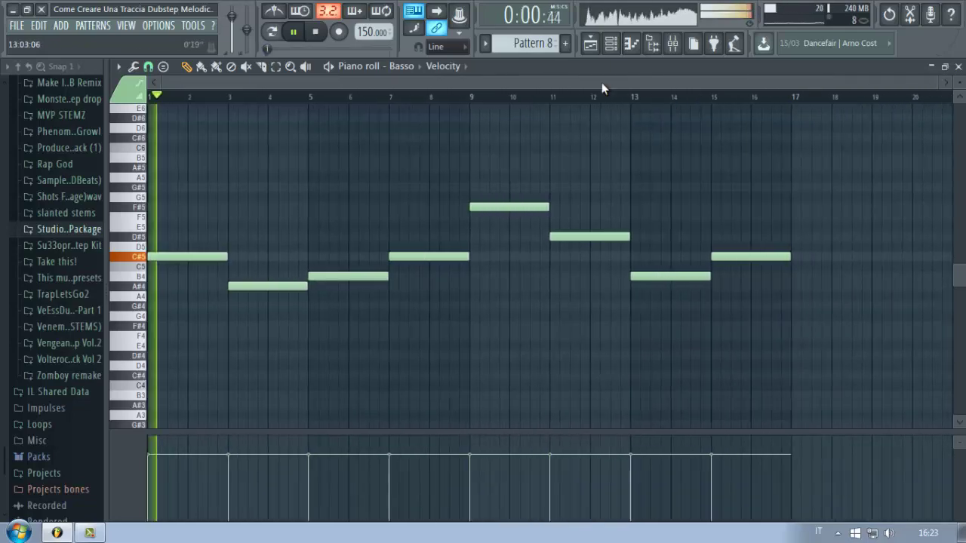
{"action": "left_click", "coordinate": [588, 44]}
{"action": "key", "text": "space"}
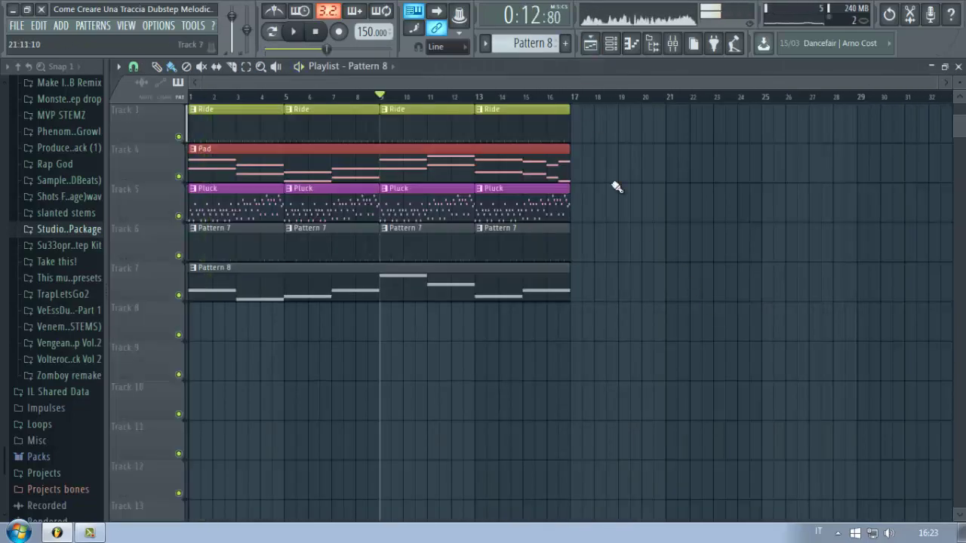
{"action": "left_click", "coordinate": [323, 33]}
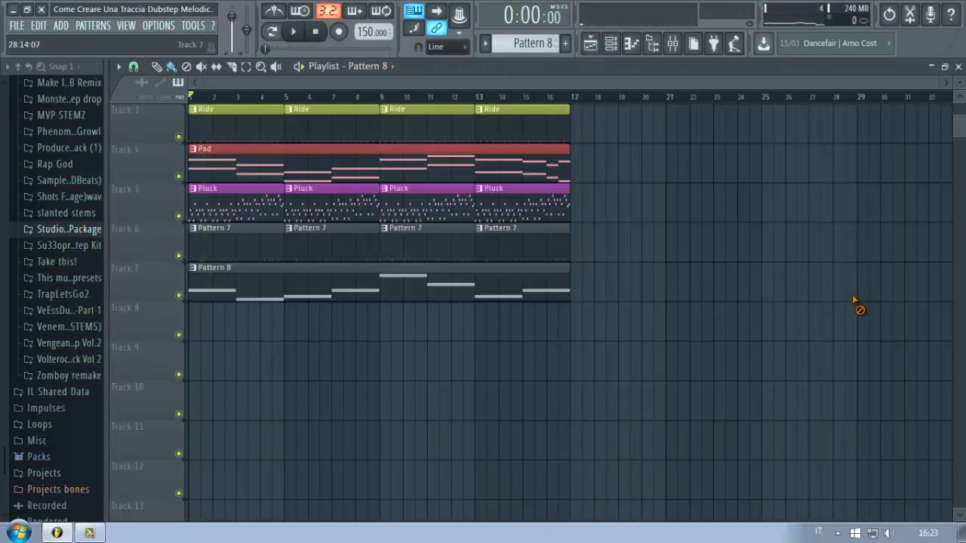
Rename Pattern 8 as Basso and give it a green colour
{"action": "left_click", "coordinate": [193, 268]}
{"action": "left_click", "coordinate": [238, 337]}
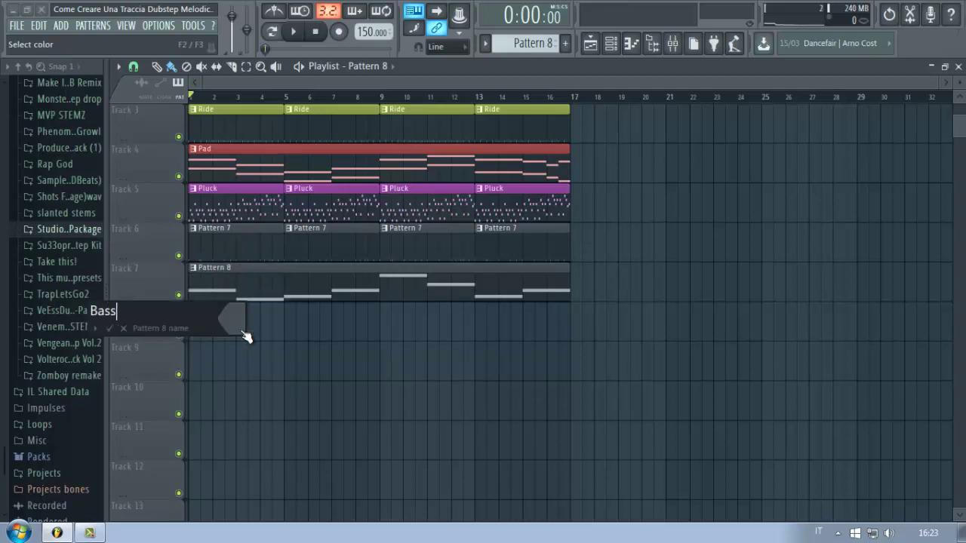
{"action": "left_click", "coordinate": [240, 332]}
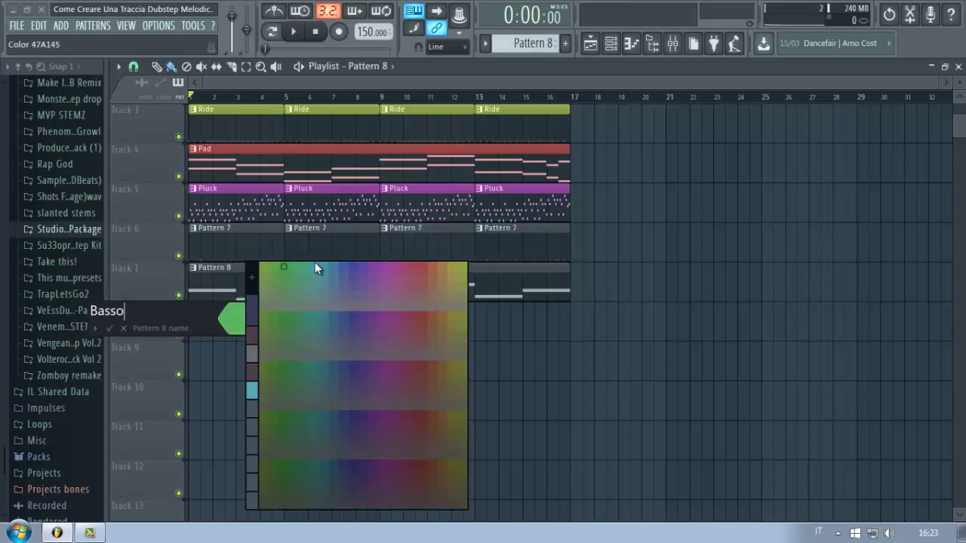
{"action": "left_click", "coordinate": [286, 269]}
{"action": "key", "text": "Return"}
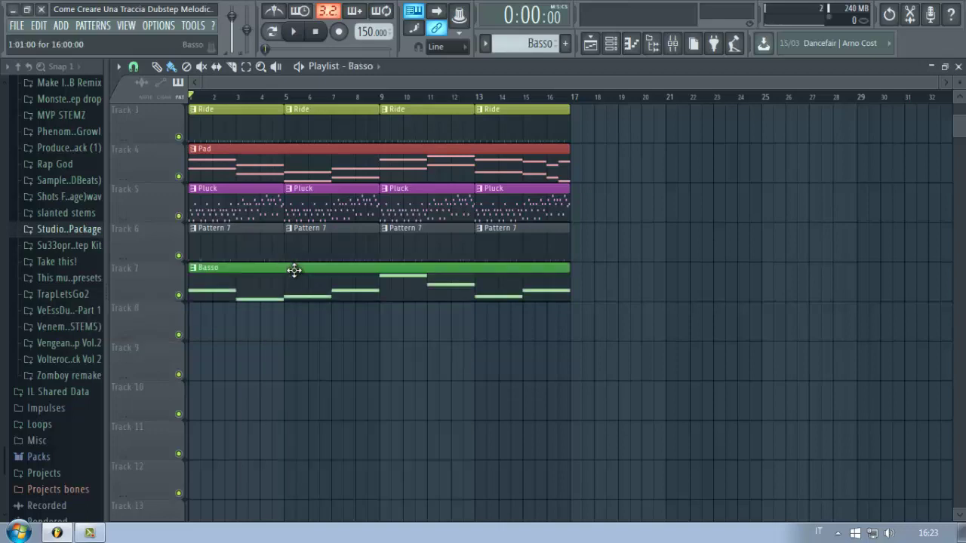
{"action": "left_click", "coordinate": [288, 227]}
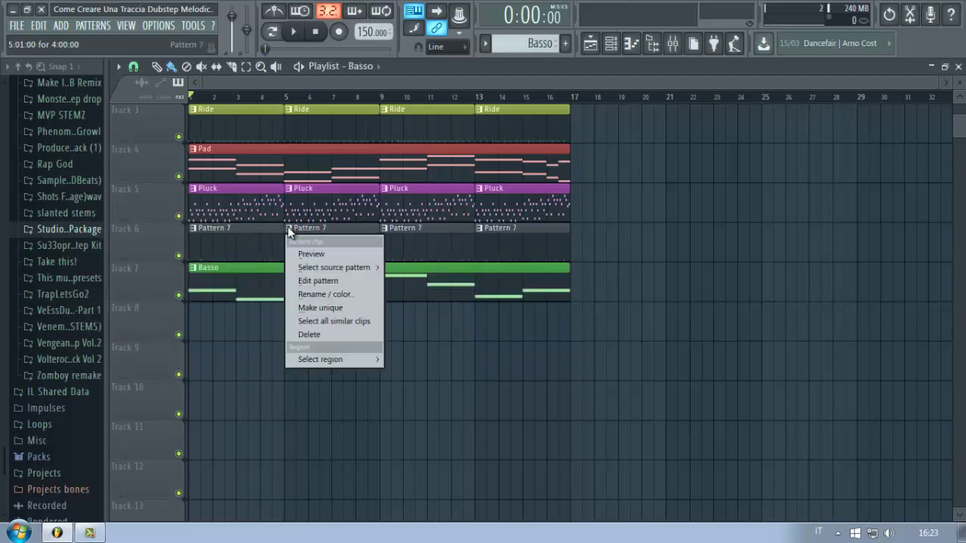
{"action": "left_click", "coordinate": [337, 297]}
{"action": "key", "text": "Escape"}
Rename Pattern 7 as Sidechain and give it an orange-brown colour
{"action": "scroll", "coordinate": [436, 255], "scroll_direction": "up", "scroll_amount": 2}
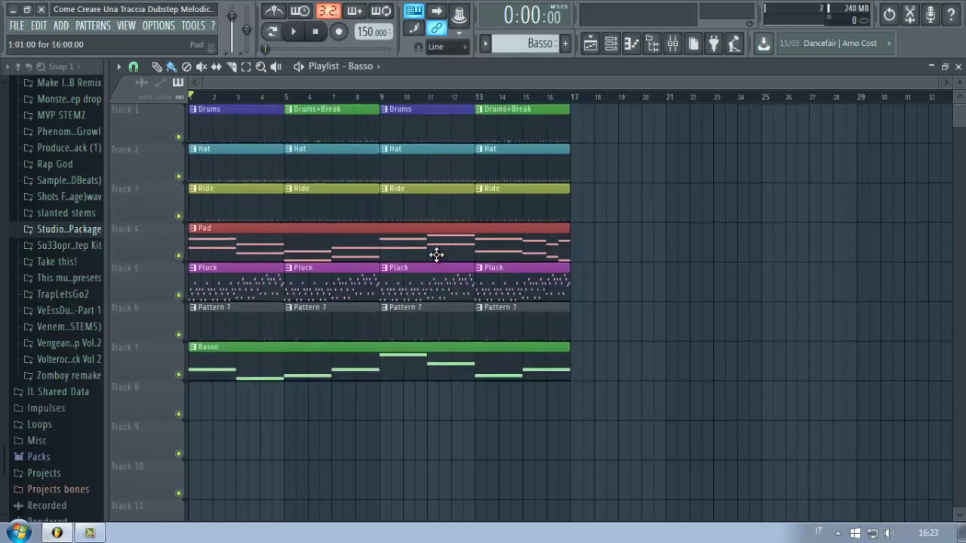
{"action": "left_click", "coordinate": [294, 319]}
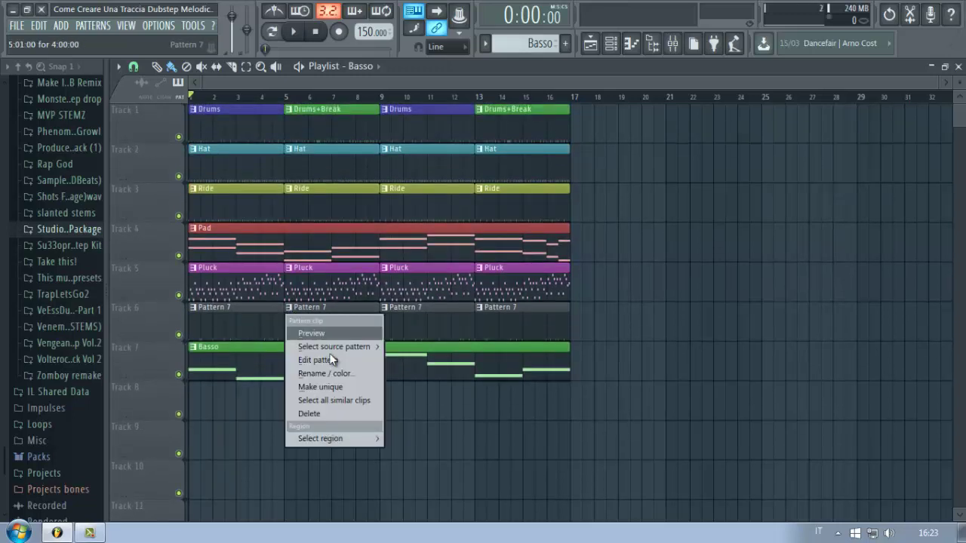
{"action": "left_click", "coordinate": [339, 374]}
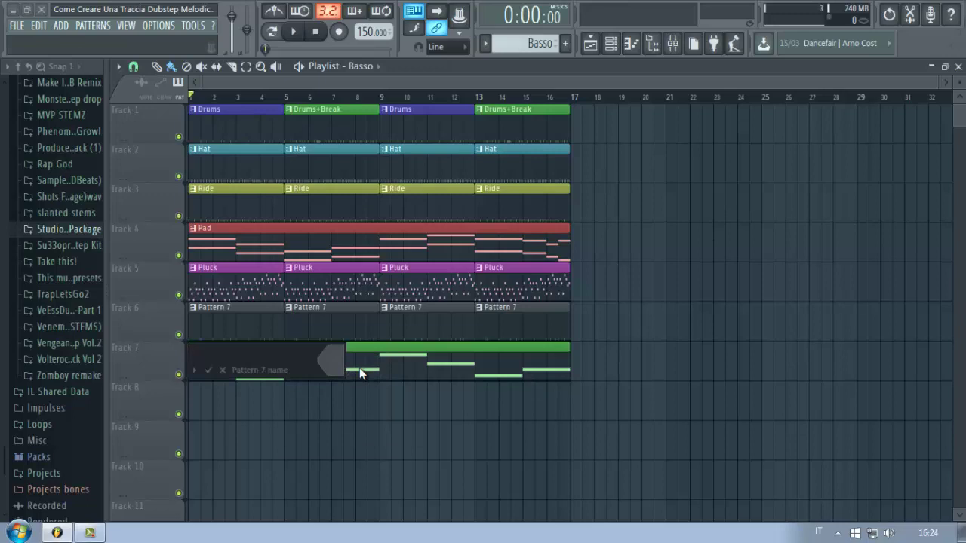
{"action": "type", "text": "Sidechain"}
{"action": "left_click", "coordinate": [330, 363]}
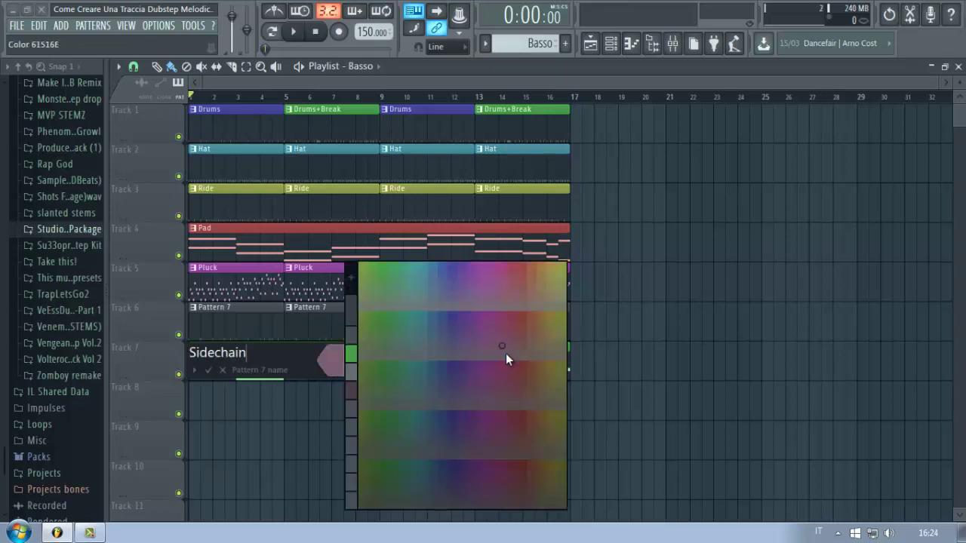
{"action": "left_click", "coordinate": [559, 314]}
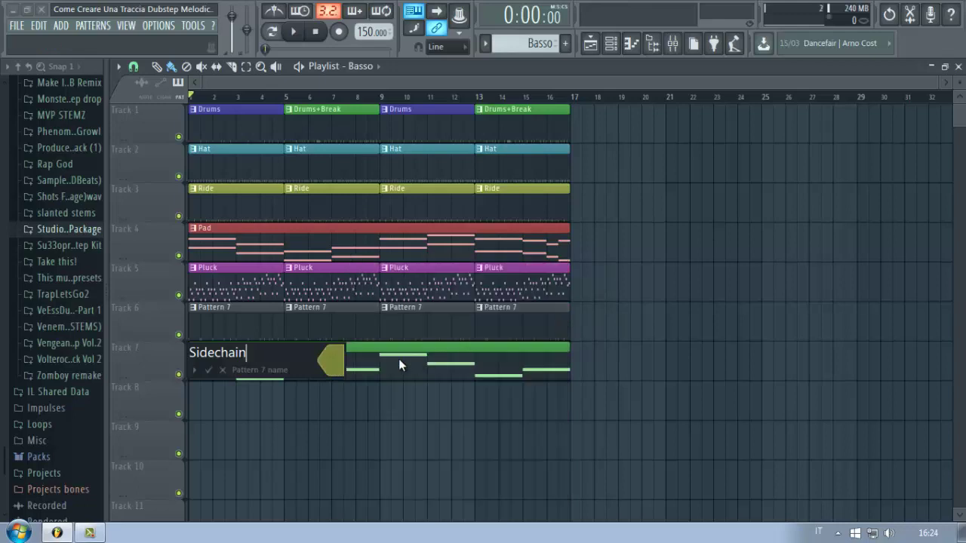
{"action": "left_click", "coordinate": [335, 360]}
{"action": "left_click", "coordinate": [536, 368]}
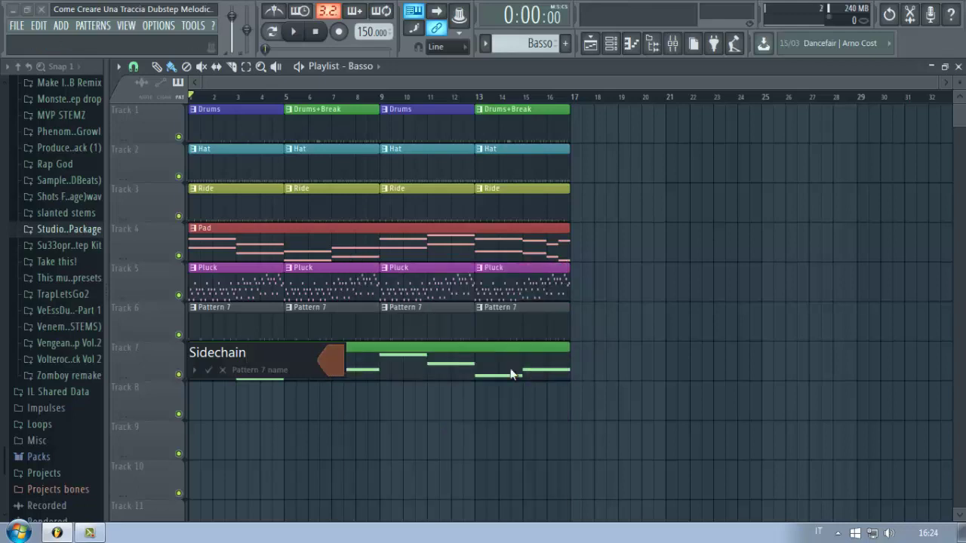
{"action": "left_click", "coordinate": [344, 356]}
{"action": "left_click", "coordinate": [529, 264]}
{"action": "key", "text": "Return"}
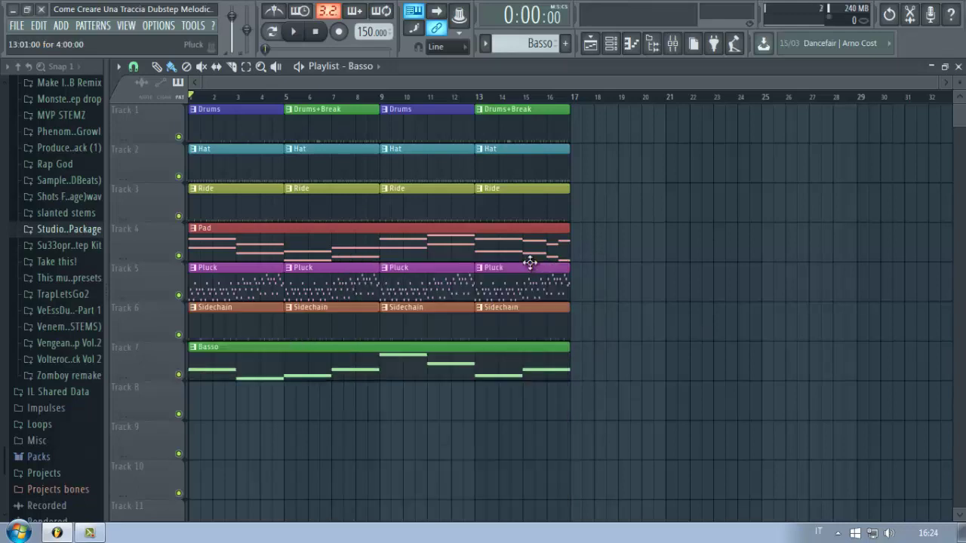
{"action": "scroll", "coordinate": [636, 278], "scroll_direction": "down", "scroll_amount": 3}
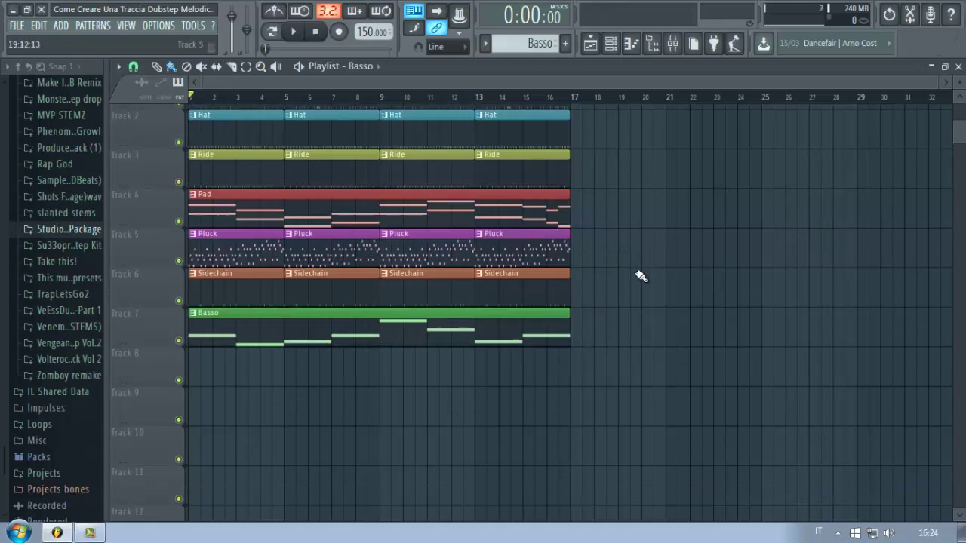
{"action": "scroll", "coordinate": [539, 188], "scroll_direction": "up", "scroll_amount": 3}
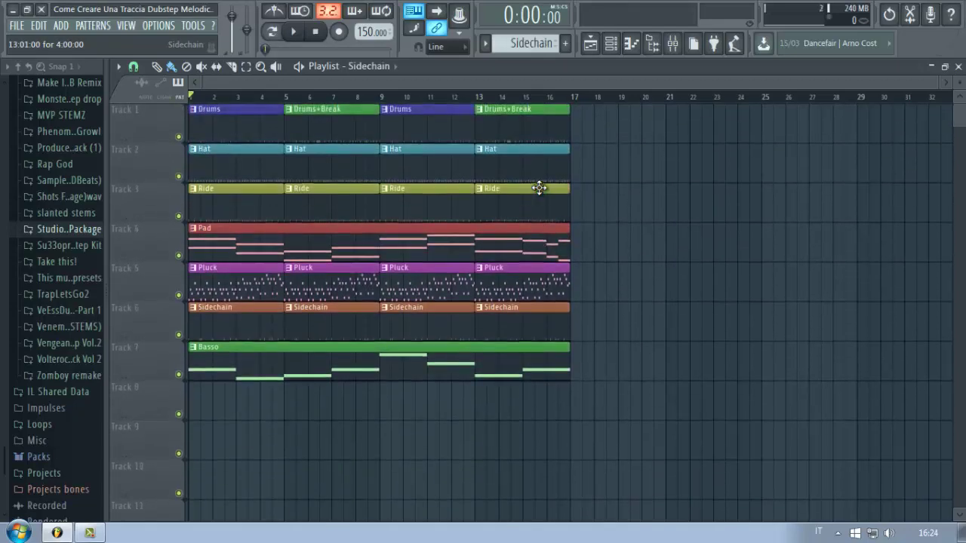
{"action": "scroll", "coordinate": [527, 95], "scroll_direction": "up", "scroll_amount": 7}
{"action": "scroll", "coordinate": [527, 95], "scroll_direction": "down", "scroll_amount": 7}
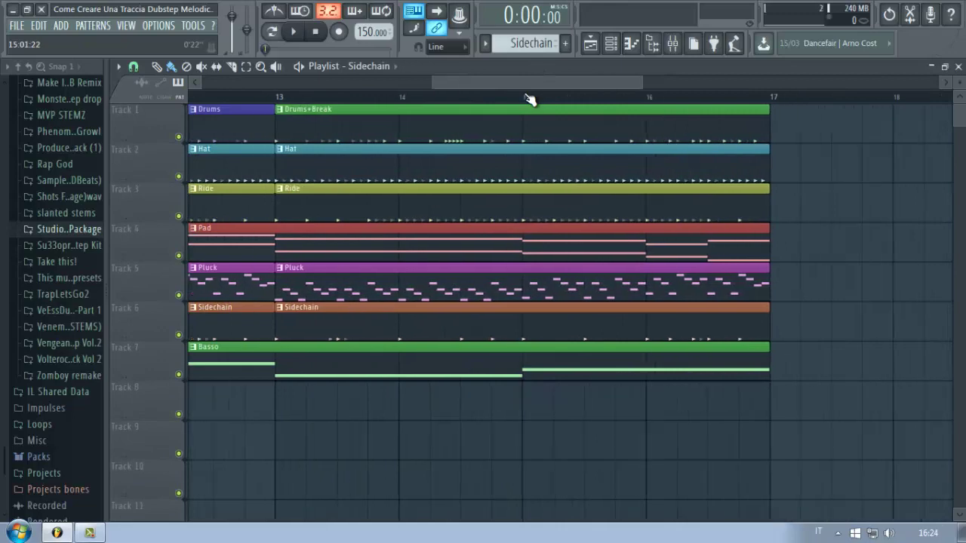
{"action": "scroll", "coordinate": [530, 99], "scroll_direction": "down", "scroll_amount": 1}
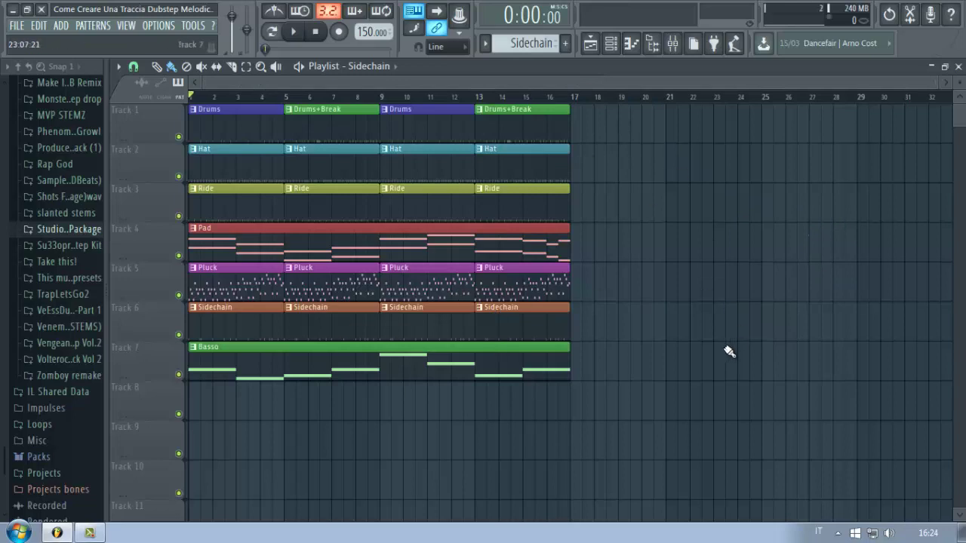
Insert a Harmor synth channel above Pluck in the channel rack, dismiss the antivirus notice and reposition the synth window
{"action": "left_click", "coordinate": [615, 51]}
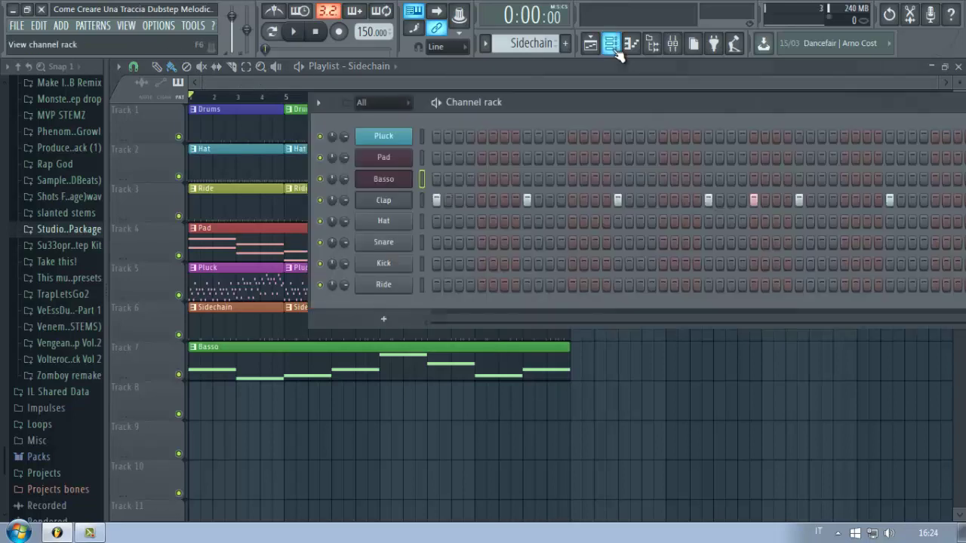
{"action": "left_click", "coordinate": [616, 51]}
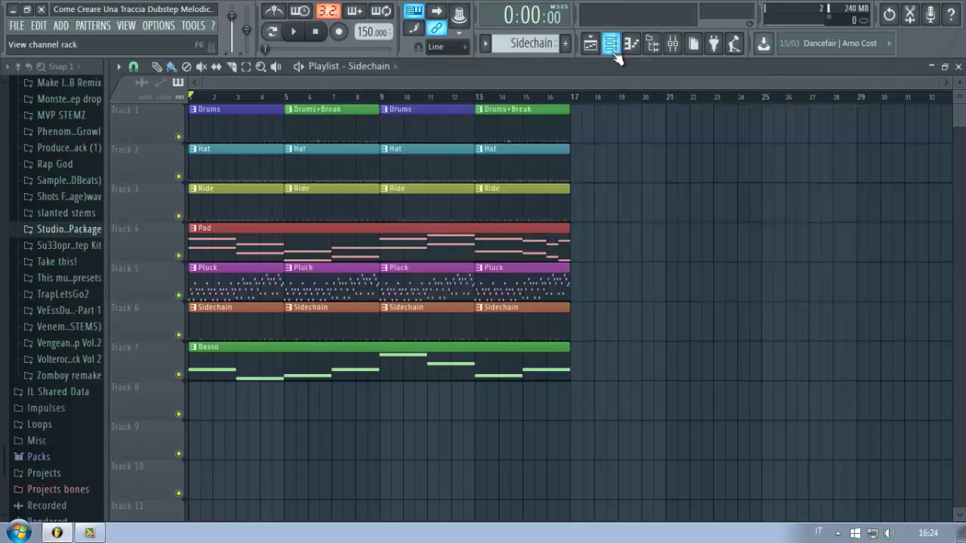
{"action": "left_click", "coordinate": [615, 57]}
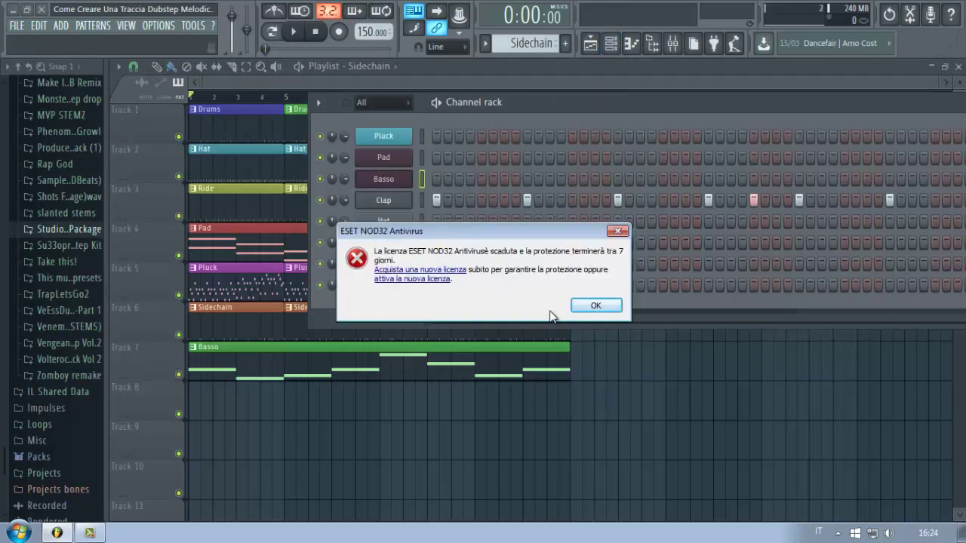
{"action": "left_click", "coordinate": [615, 308]}
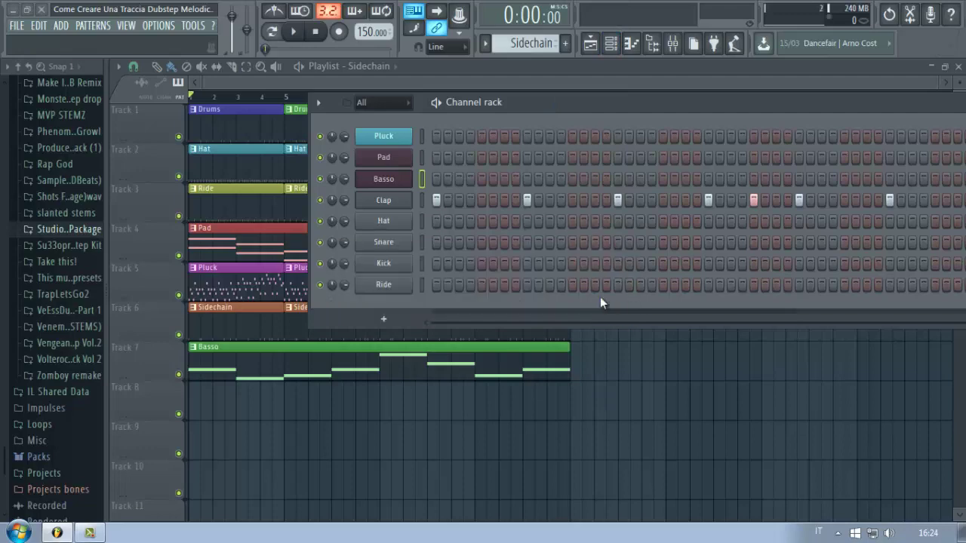
{"action": "right_click", "coordinate": [387, 141]}
{"action": "mouse_move", "coordinate": [483, 197]}
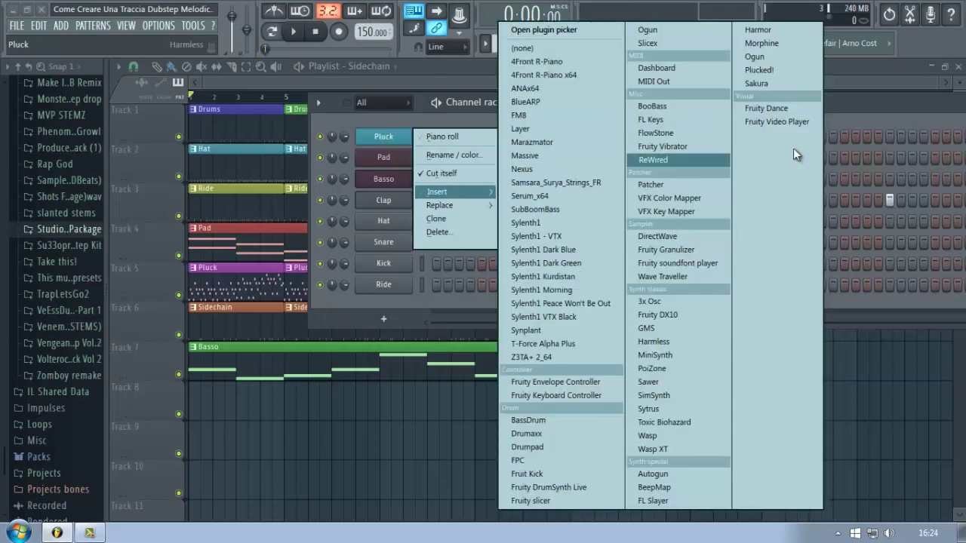
{"action": "left_click", "coordinate": [767, 31]}
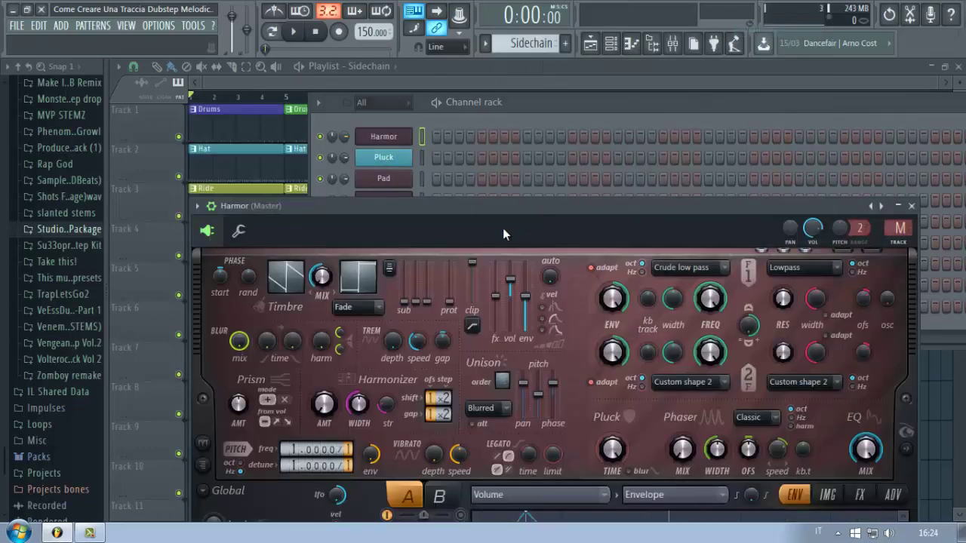
{"action": "left_click_drag", "start_coordinate": [503, 228], "coordinate": [528, 96]}
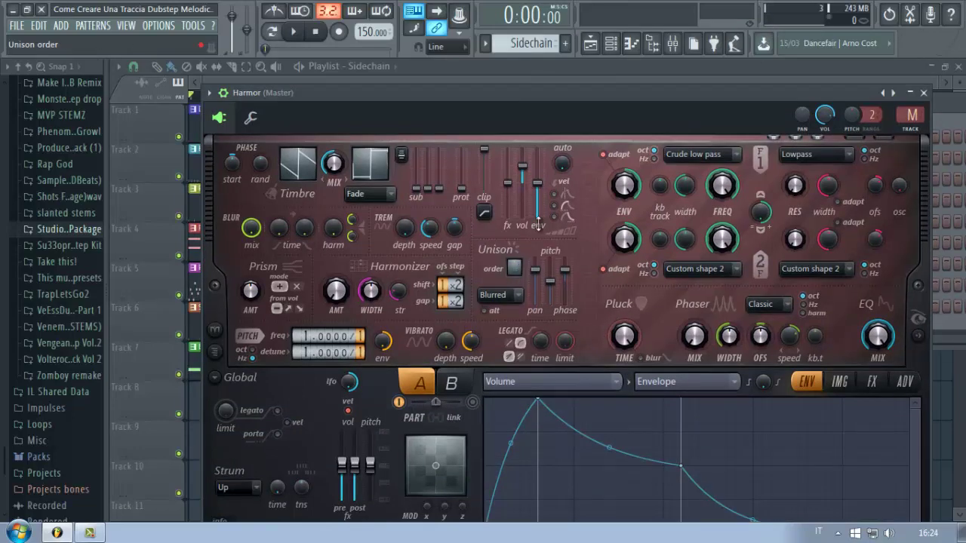
Raise Harmor's unison order, turn its pan and phase up fully, and set a low unison pitch spread
{"action": "left_click_drag", "start_coordinate": [538, 223], "coordinate": [540, 219]}
{"action": "left_click_drag", "start_coordinate": [535, 270], "coordinate": [569, 201]}
{"action": "left_click_drag", "start_coordinate": [567, 269], "coordinate": [632, 504]}
{"action": "left_click_drag", "start_coordinate": [553, 287], "coordinate": [568, 270]}
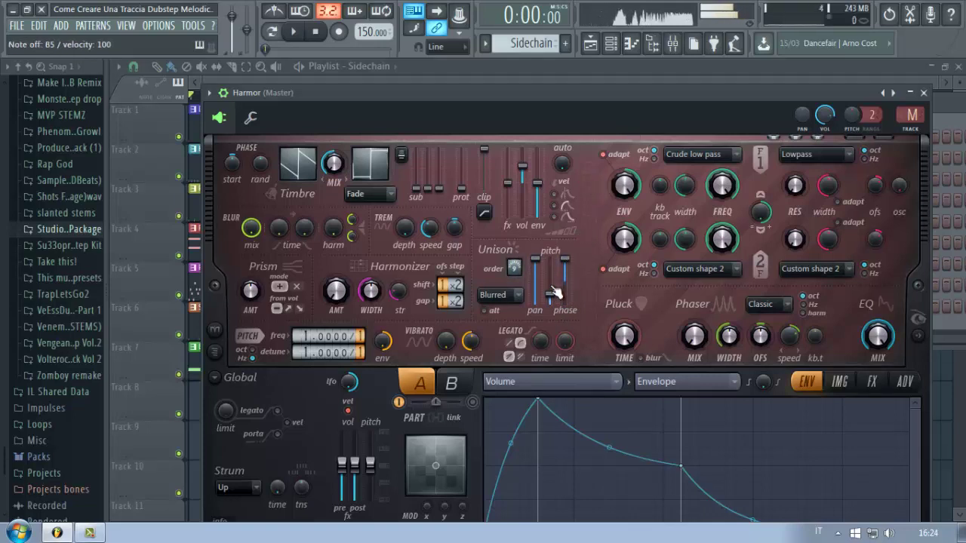
Enable Harmor's reverb and raise its low filter, size and decay-related sliders while keeping the wet level
{"action": "left_click", "coordinate": [871, 381]}
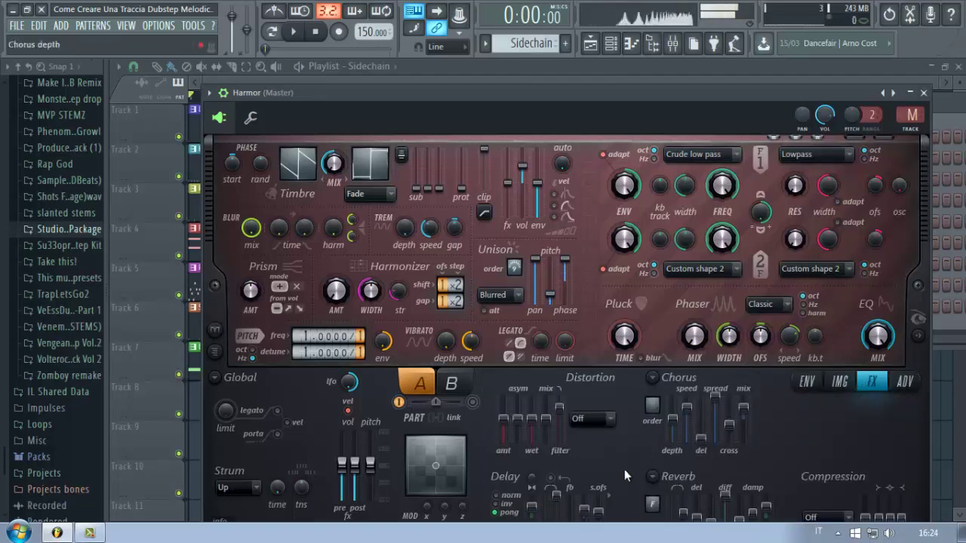
{"action": "left_click_drag", "start_coordinate": [639, 92], "coordinate": [611, 26]}
{"action": "left_click", "coordinate": [625, 504]}
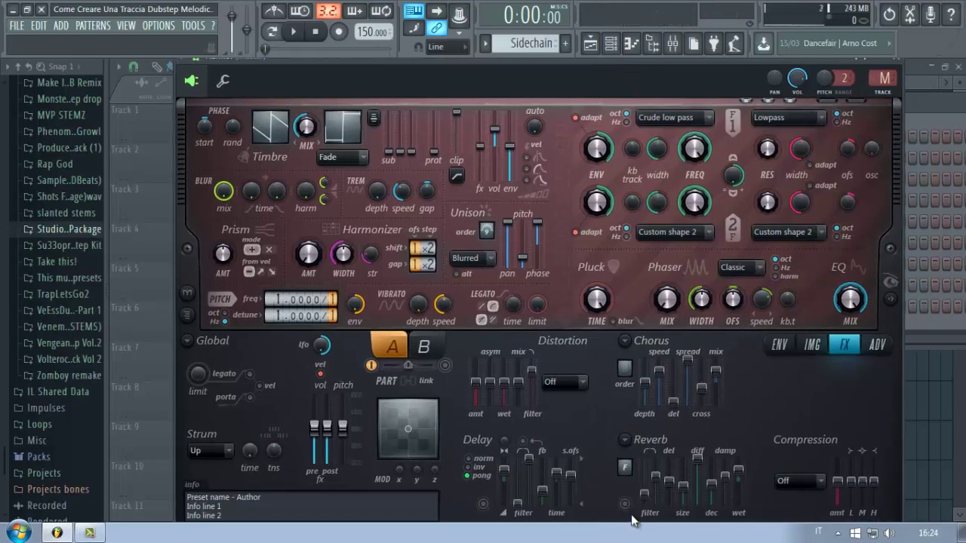
{"action": "left_click_drag", "start_coordinate": [646, 487], "coordinate": [683, 414]}
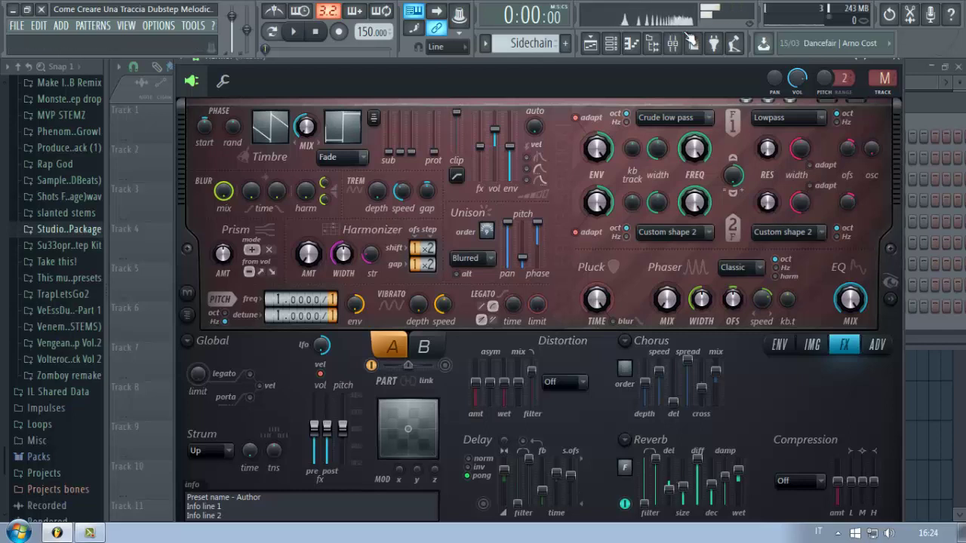
{"action": "left_click_drag", "start_coordinate": [689, 489], "coordinate": [698, 474]}
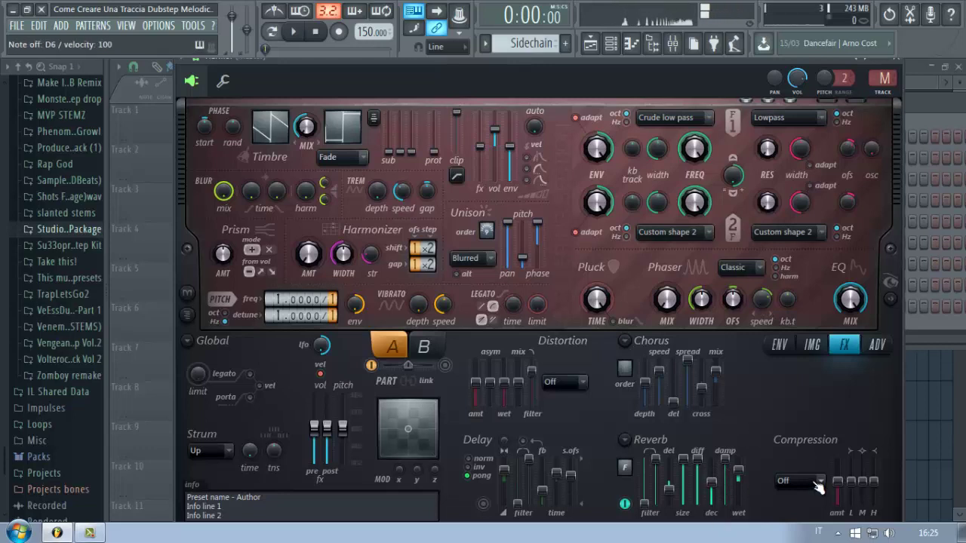
Set Harmor's chorus order to 3 with full depth, reduced speed and minimum cross, and adjust the first filter's width and frequency
{"action": "left_click_drag", "start_coordinate": [622, 368], "coordinate": [691, 245]}
{"action": "left_click_drag", "start_coordinate": [657, 371], "coordinate": [682, 447]}
{"action": "left_click_drag", "start_coordinate": [686, 394], "coordinate": [708, 445]}
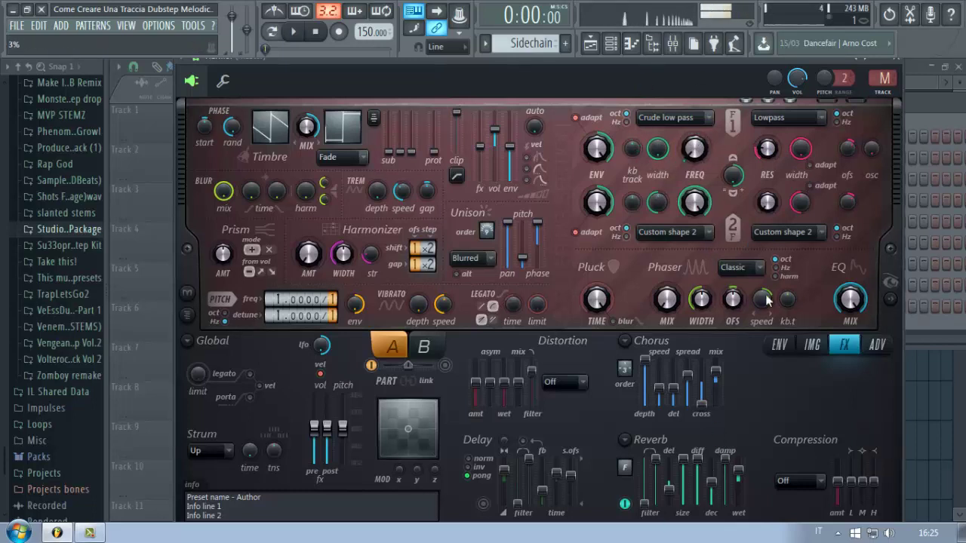
{"action": "left_click_drag", "start_coordinate": [744, 454], "coordinate": [677, 208]}
Audition the Harmor patch by playing a short melody on the typing keyboard
{"action": "key", "text": "n"}
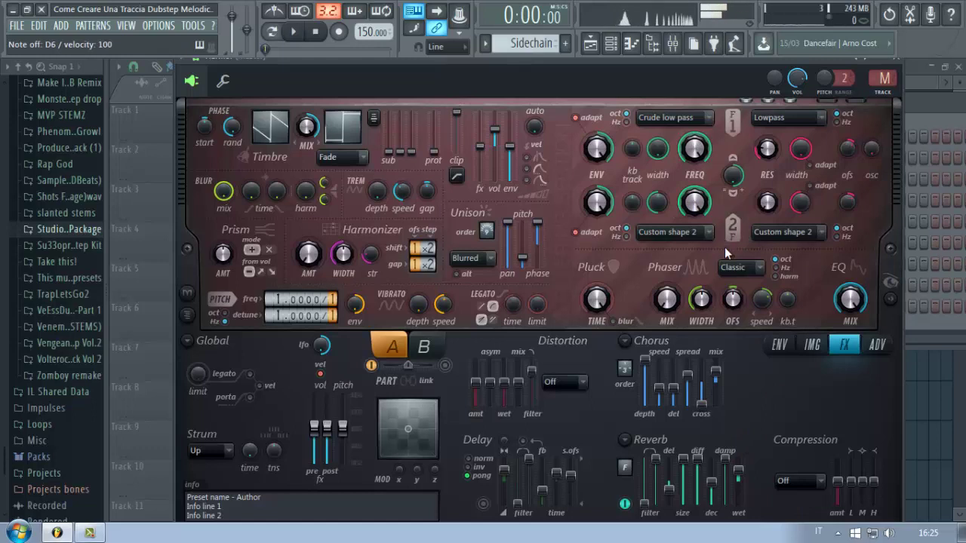
{"action": "key", "text": "m"}
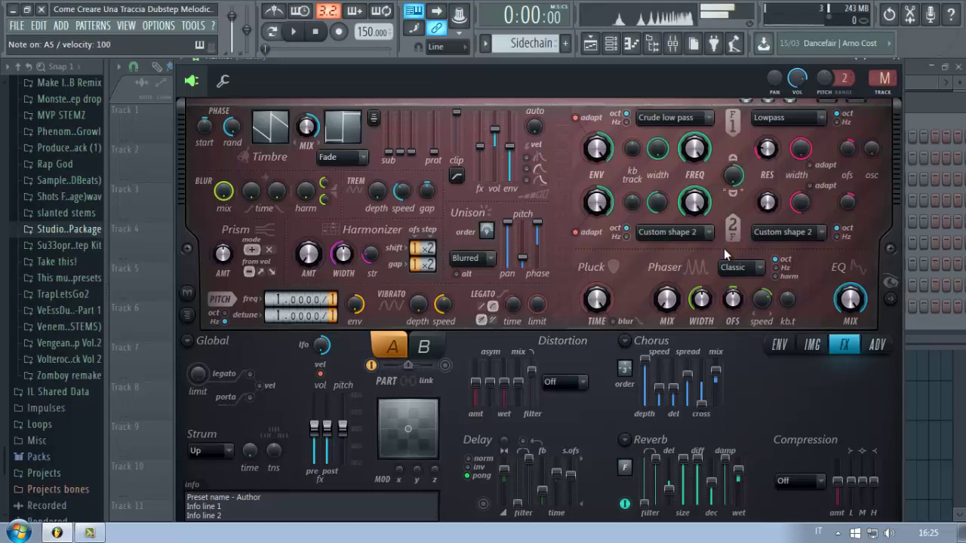
{"action": "key", "text": "v"}
{"action": "key", "text": "n"}
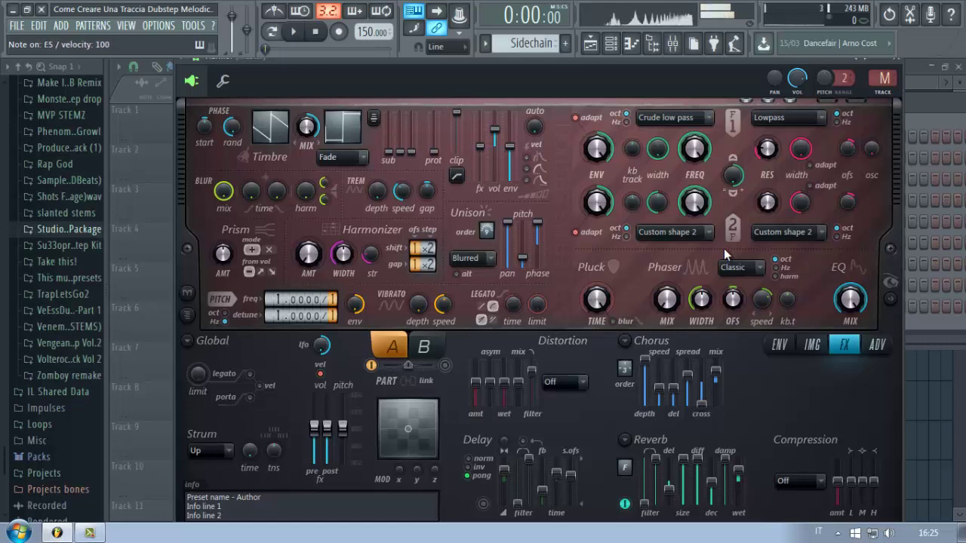
{"action": "key", "text": "v"}
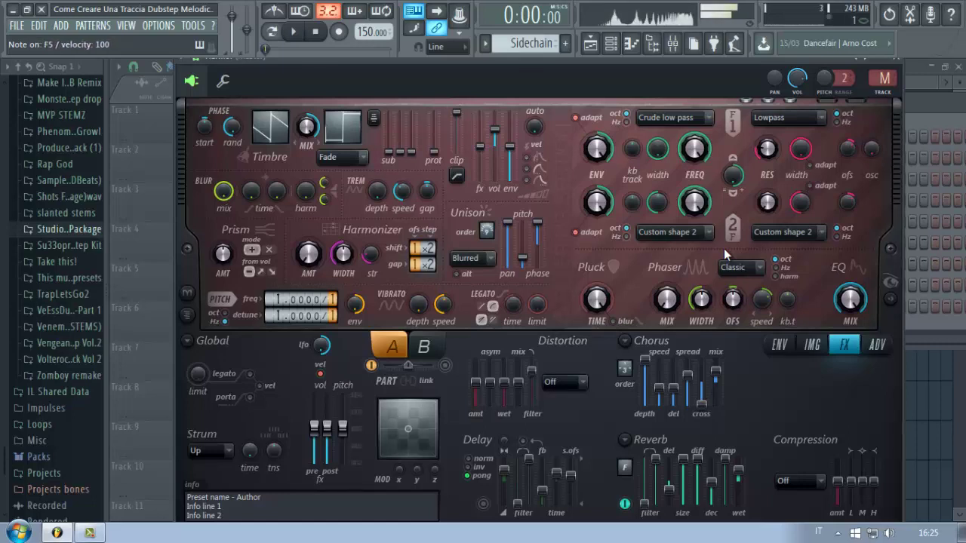
{"action": "key", "text": "m"}
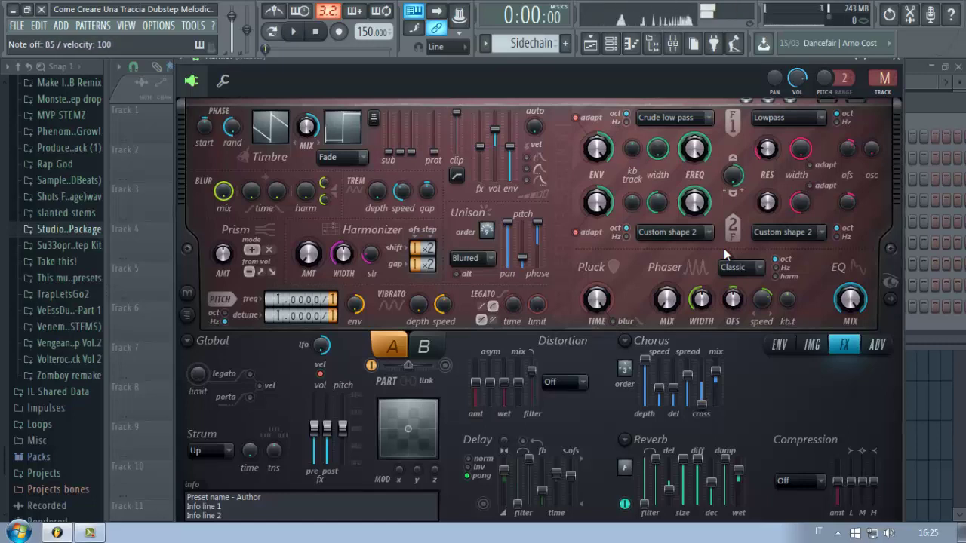
{"action": "key", "text": "v"}
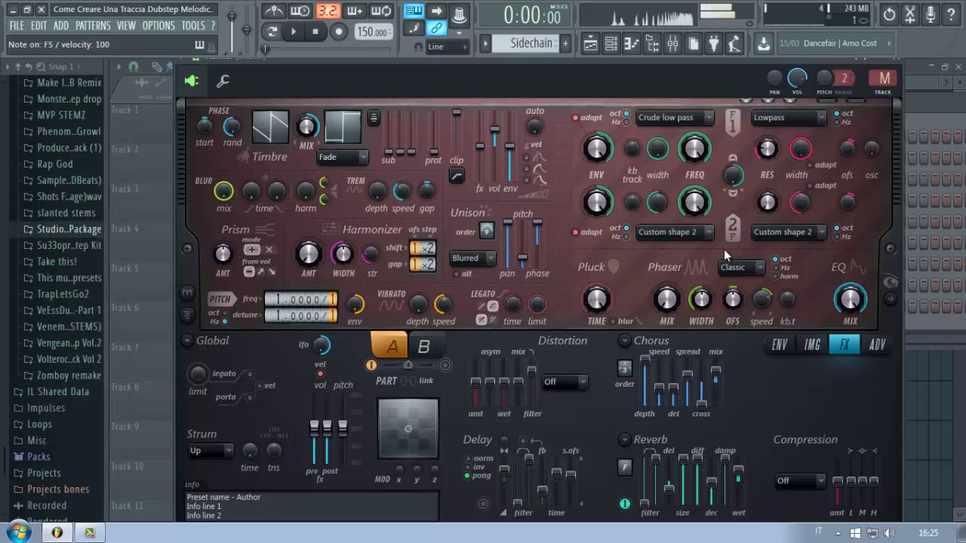
{"action": "key", "text": "c"}
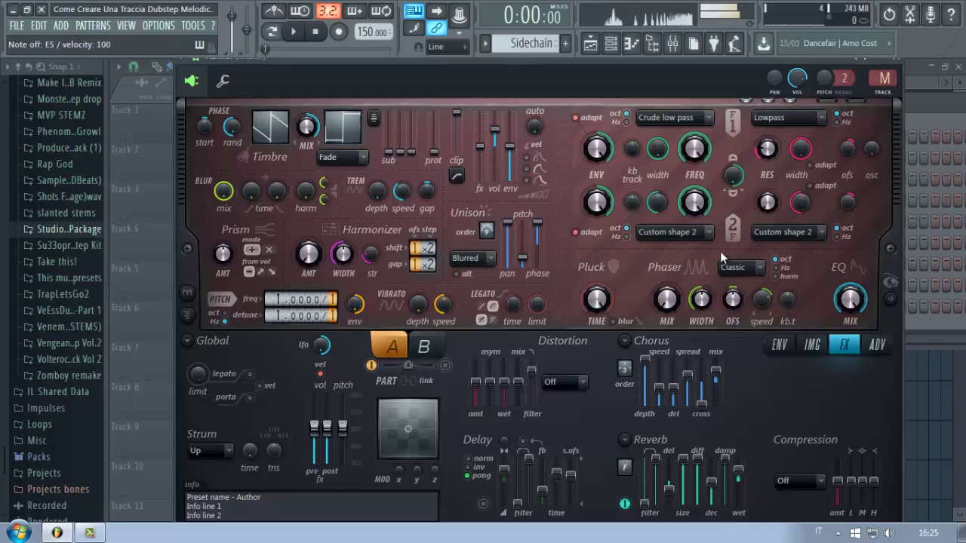
Rename the Harmor channel as Lead
{"action": "left_click", "coordinate": [631, 43]}
{"action": "left_click", "coordinate": [611, 43]}
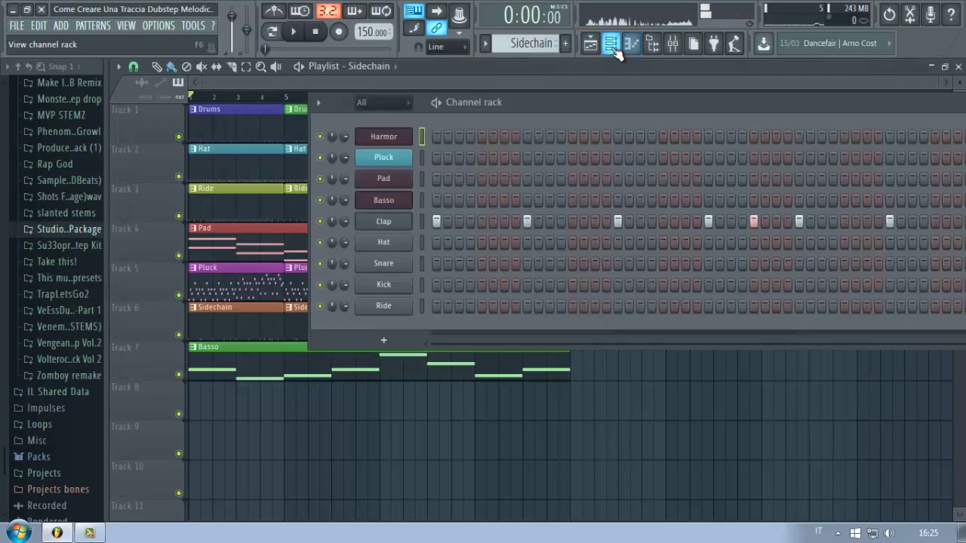
{"action": "right_click", "coordinate": [379, 137]}
{"action": "left_click", "coordinate": [453, 157]}
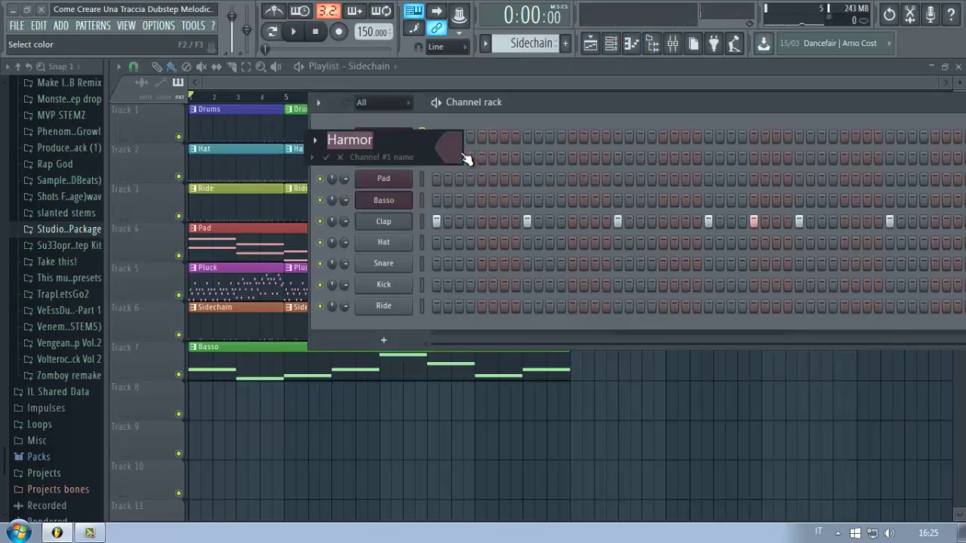
{"action": "type", "text": "Lead"}
{"action": "key", "text": "Return"}
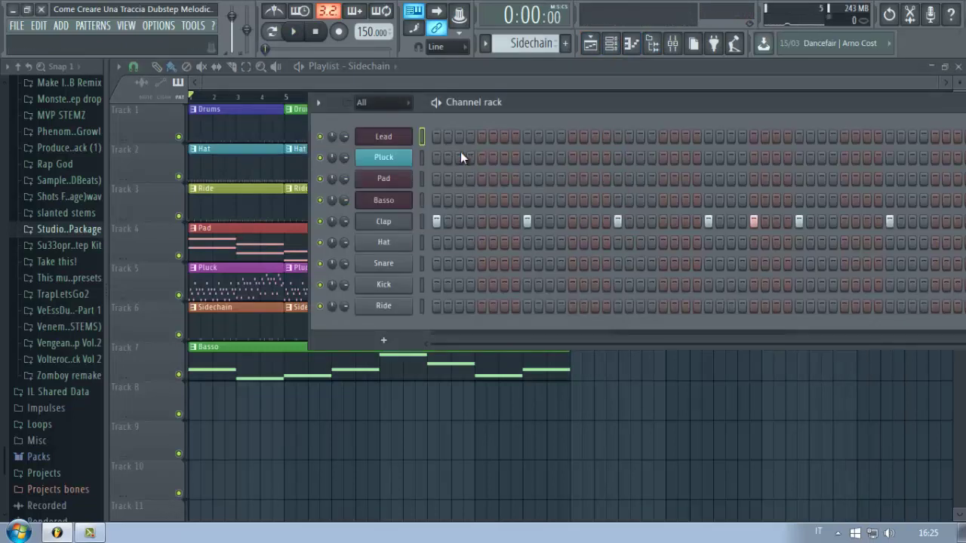
Assign the Lead channel to a free mixer track and return to the channel rack
{"action": "left_click", "coordinate": [383, 137]}
{"action": "left_click", "coordinate": [183, 63]}
{"action": "mouse_move", "coordinate": [249, 80]}
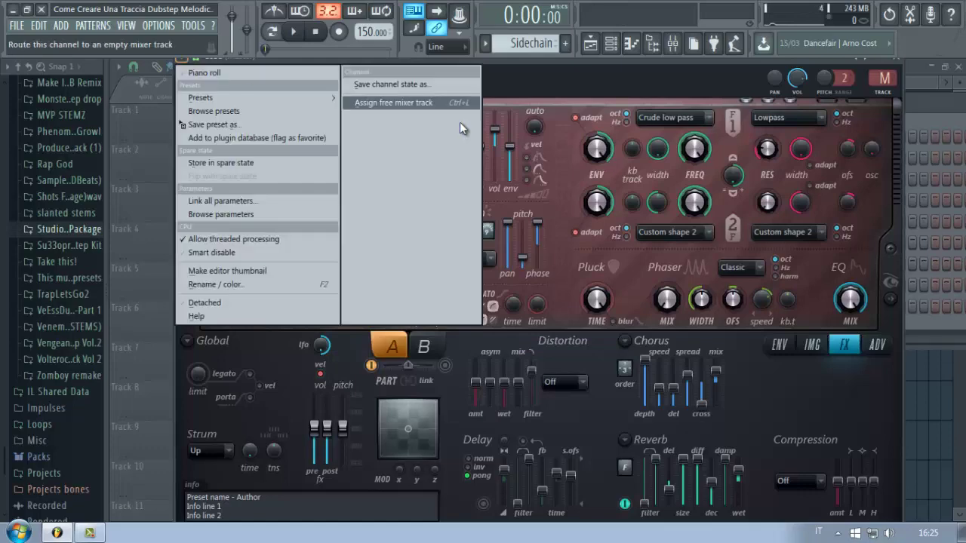
{"action": "left_click", "coordinate": [449, 100]}
{"action": "left_click", "coordinate": [616, 47]}
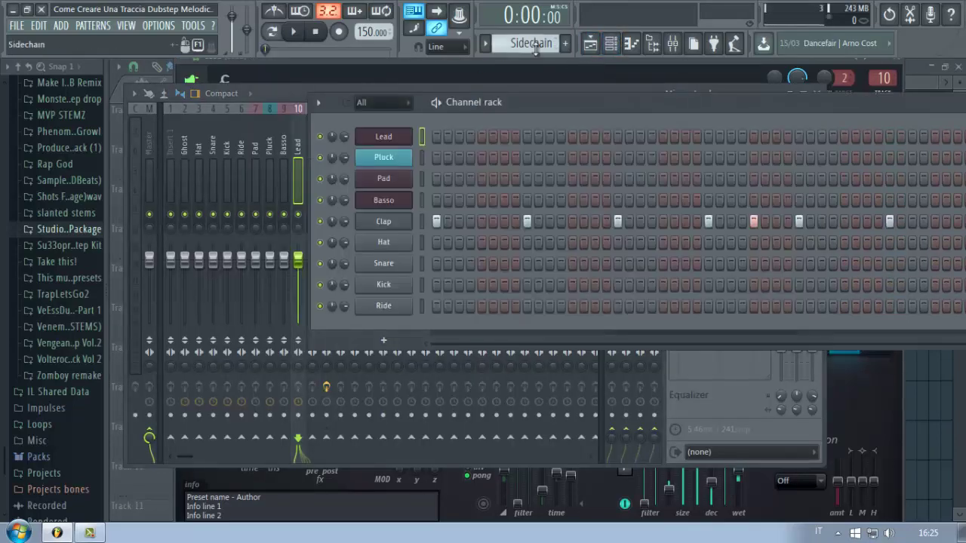
Switch to the empty Pattern 9, place it at bar 1 on Track 9, and open the Lead channel's options
{"action": "left_click_drag", "start_coordinate": [535, 44], "coordinate": [548, 30]}
{"action": "left_click", "coordinate": [592, 45]}
{"action": "left_click_drag", "start_coordinate": [297, 453], "coordinate": [136, 420]}
{"action": "left_click", "coordinate": [616, 38]}
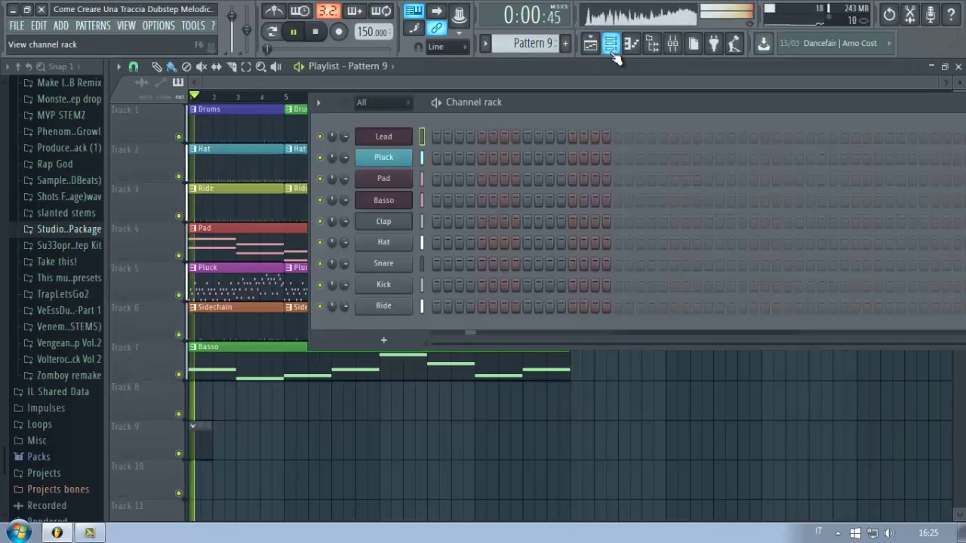
{"action": "right_click", "coordinate": [397, 136]}
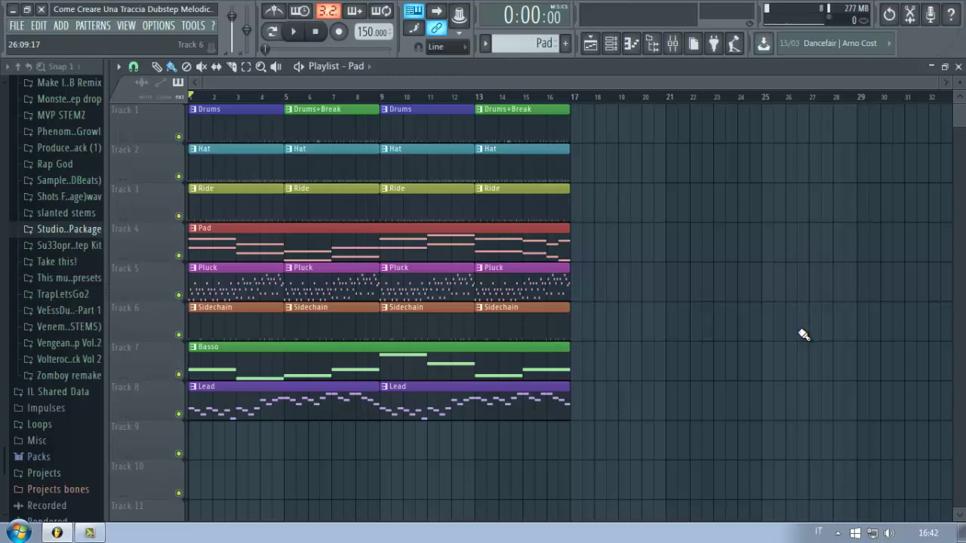
Select the Lead pattern in the playlist and examine its notes in the channel rack and the Lead channel's Harmor settings
{"action": "left_click", "coordinate": [518, 402]}
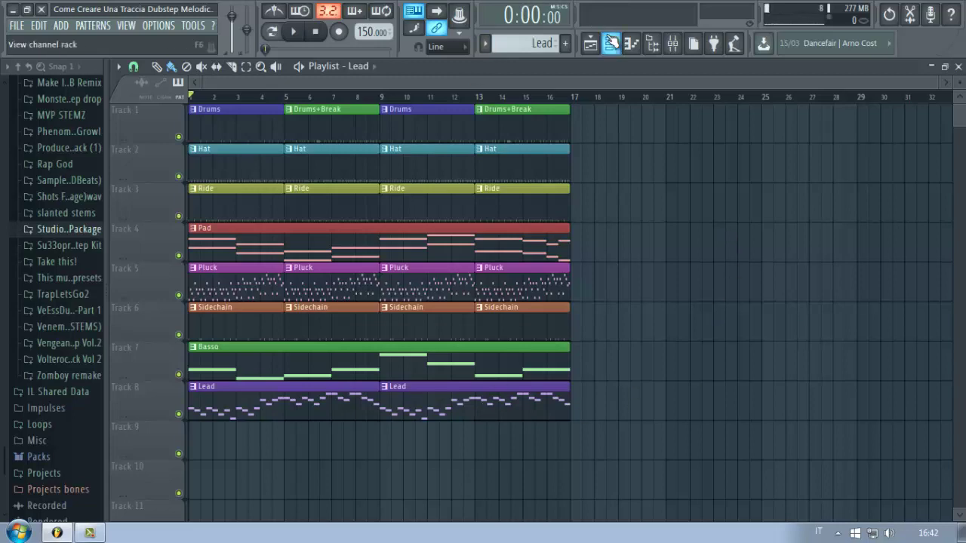
{"action": "left_click", "coordinate": [612, 43]}
{"action": "left_click", "coordinate": [388, 137]}
{"action": "left_click_drag", "start_coordinate": [625, 71], "coordinate": [787, 262]}
{"action": "left_click", "coordinate": [403, 136]}
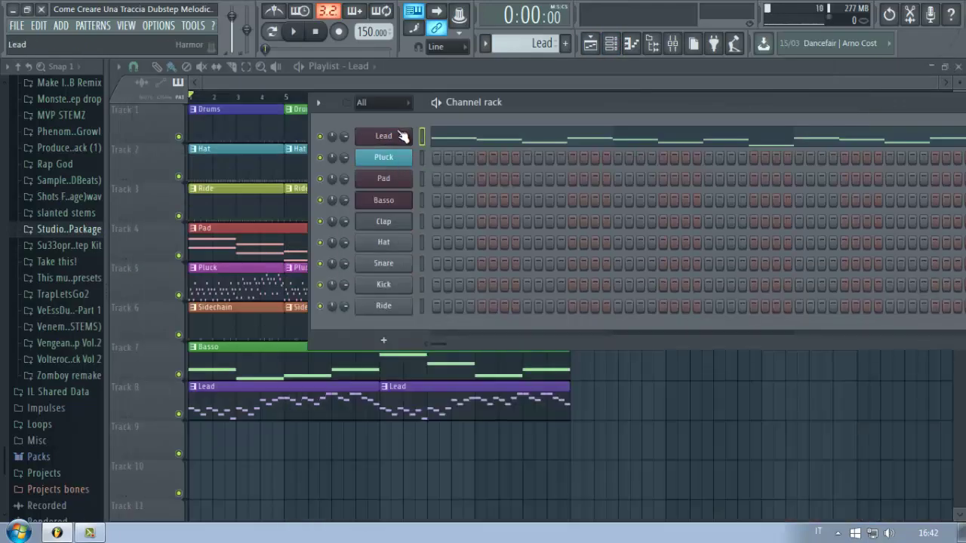
{"action": "left_click", "coordinate": [613, 46]}
{"action": "left_click", "coordinate": [613, 49]}
{"action": "left_click", "coordinate": [387, 142]}
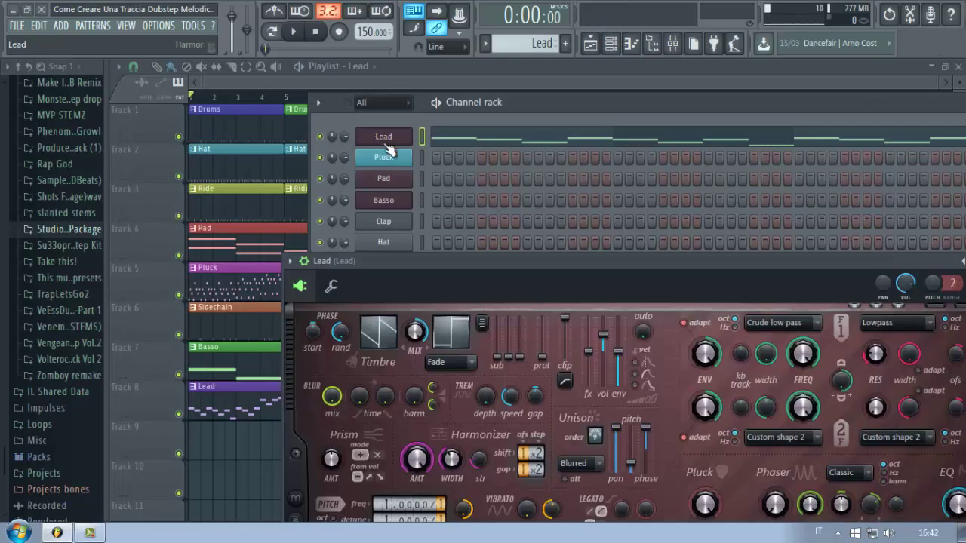
{"action": "left_click", "coordinate": [395, 142]}
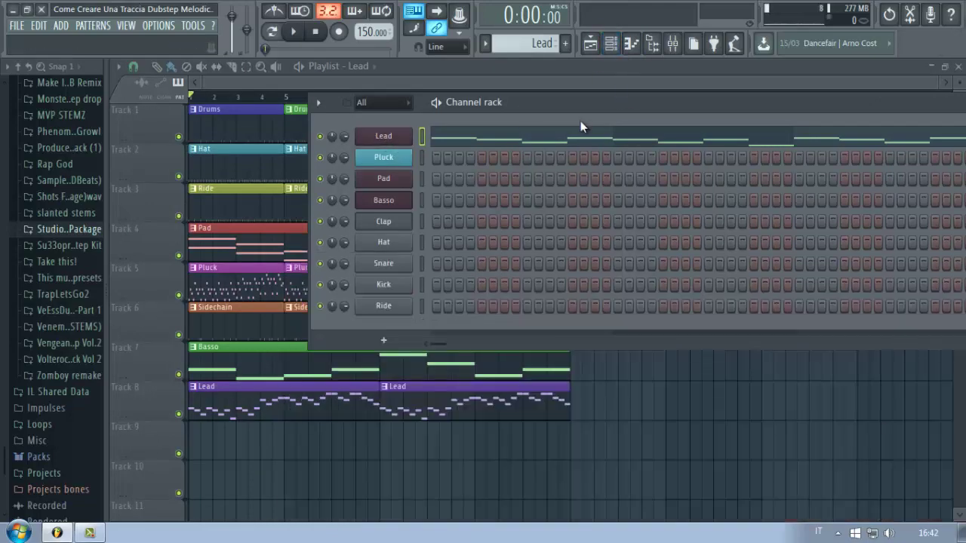
Inspect the effect chains on the Master, Kick and Lead mixer tracks, and return to the playlist
{"action": "left_click", "coordinate": [612, 43]}
{"action": "left_click", "coordinate": [673, 44]}
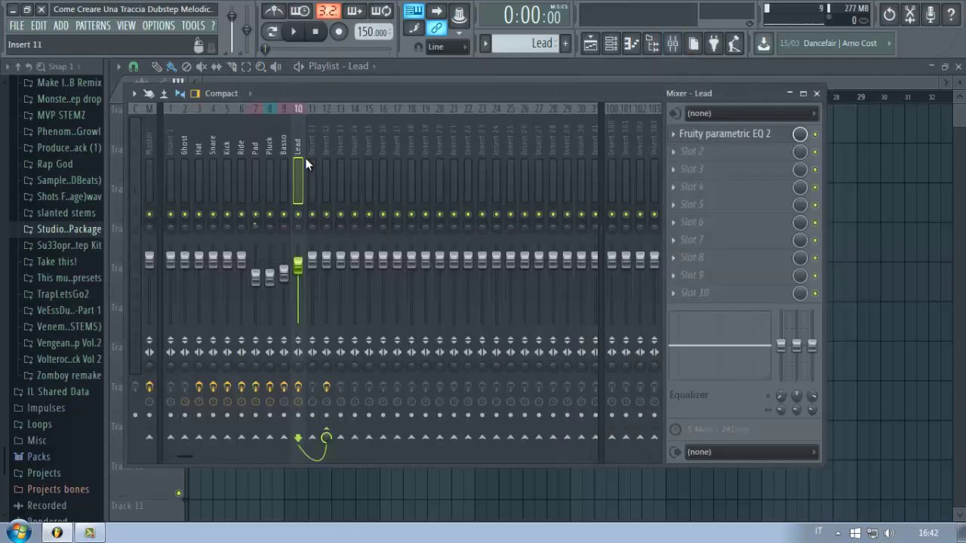
{"action": "left_click_drag", "start_coordinate": [293, 162], "coordinate": [213, 172]}
{"action": "left_click", "coordinate": [148, 164]}
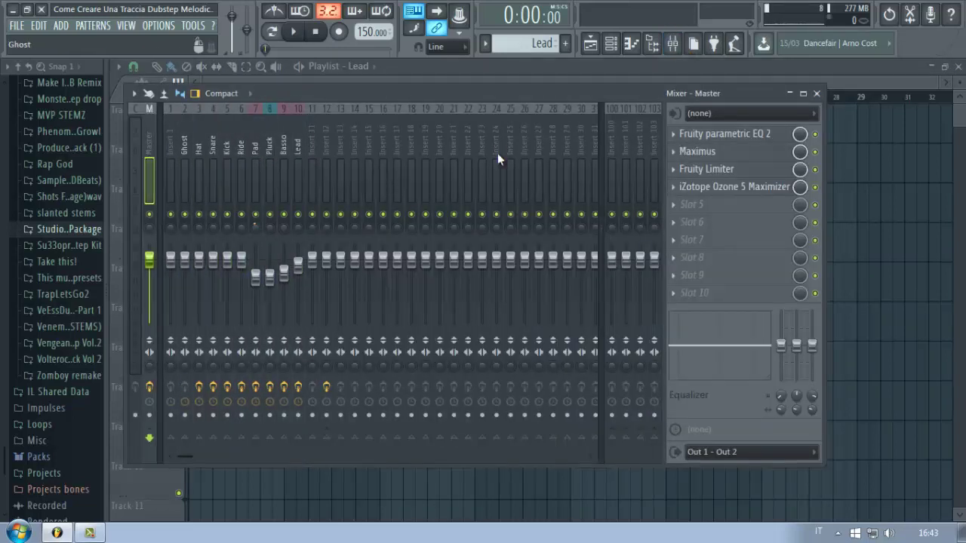
{"action": "left_click", "coordinate": [231, 144]}
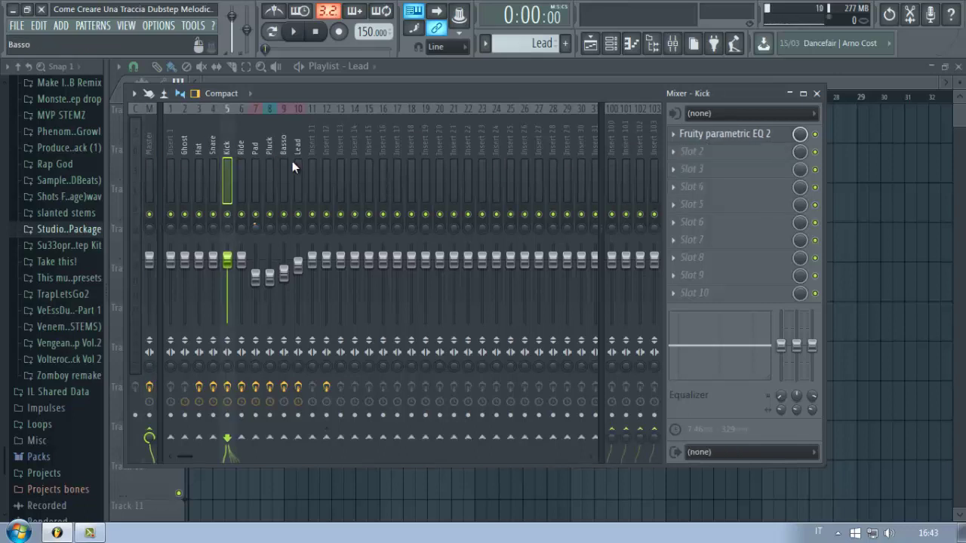
{"action": "left_click", "coordinate": [294, 161]}
{"action": "left_click", "coordinate": [670, 44]}
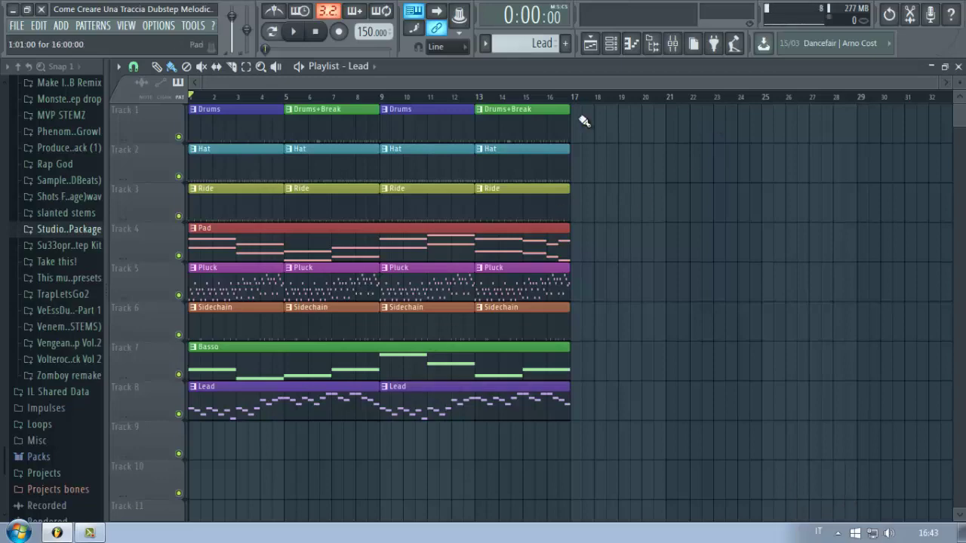
View the Lead channel's Harmor synth settings from the channel rack and close the plugin window
{"action": "left_click", "coordinate": [611, 43]}
{"action": "left_click", "coordinate": [405, 137]}
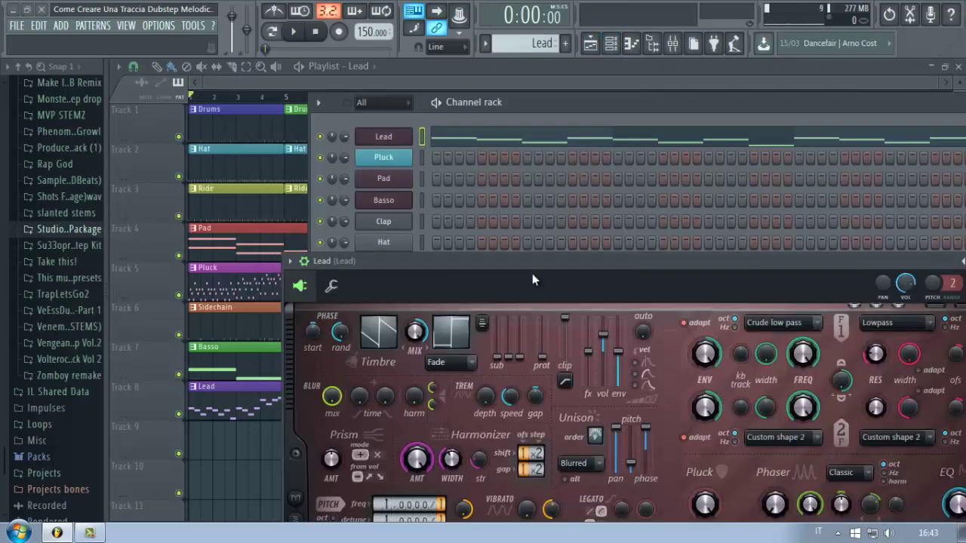
{"action": "left_click_drag", "start_coordinate": [532, 271], "coordinate": [400, 73]}
{"action": "left_click", "coordinate": [876, 70]}
Play the Lead pattern by itself in pattern mode from its piano roll, and return to the playlist in song mode
{"action": "left_click", "coordinate": [272, 31]}
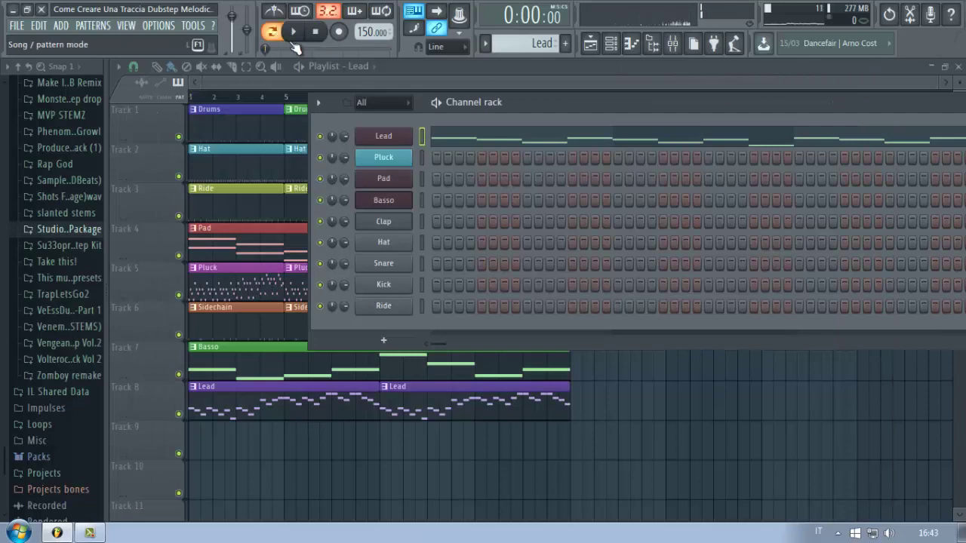
{"action": "left_click_drag", "start_coordinate": [466, 107], "coordinate": [456, 133]}
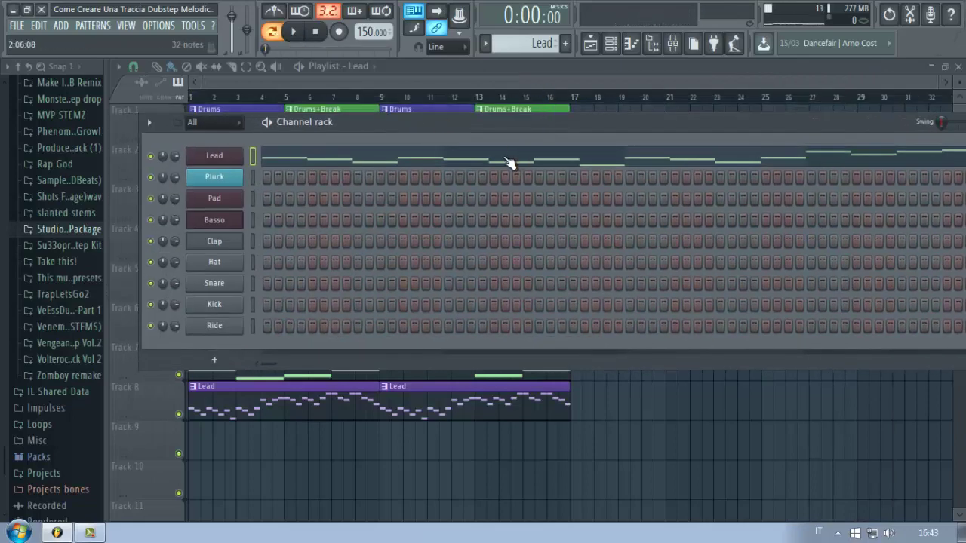
{"action": "left_click", "coordinate": [509, 163]}
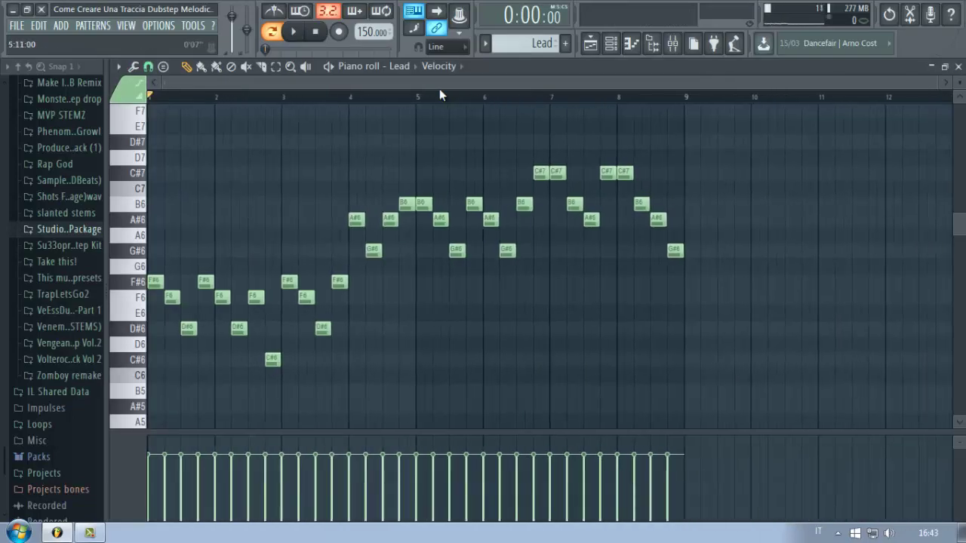
{"action": "key", "text": "space"}
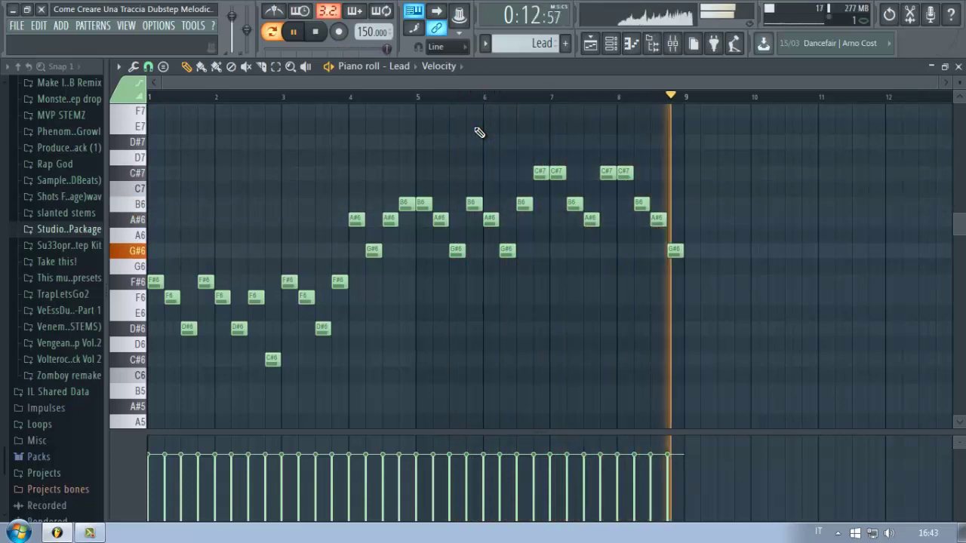
{"action": "key", "text": "space"}
{"action": "left_click", "coordinate": [590, 43]}
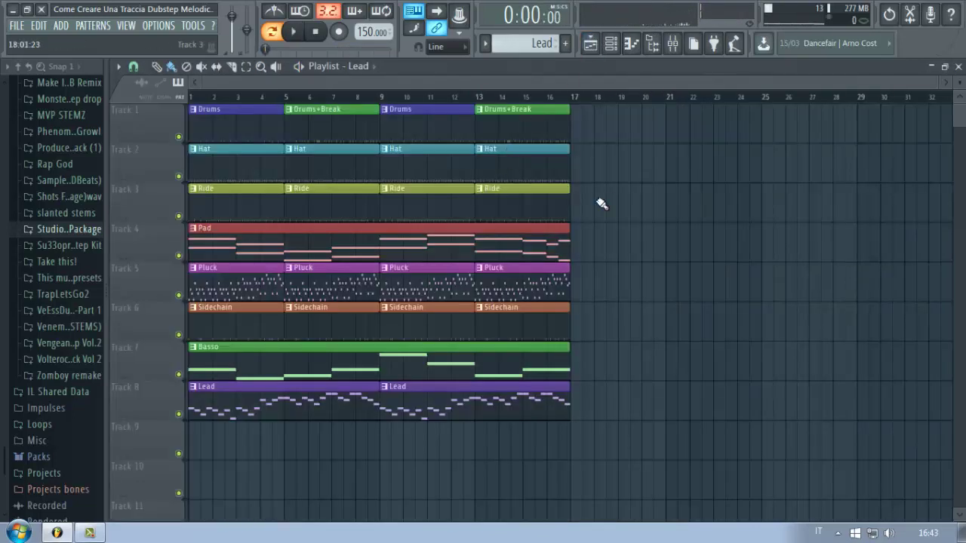
{"action": "left_click", "coordinate": [270, 30]}
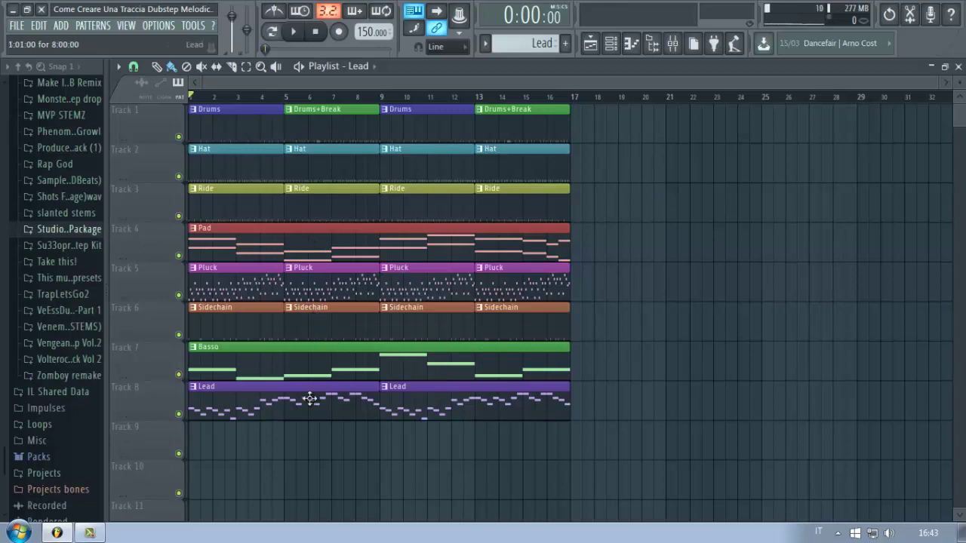
Examine the FX and IMG pages of the Lead channel's Harmor synth and close it
{"action": "left_click", "coordinate": [613, 45]}
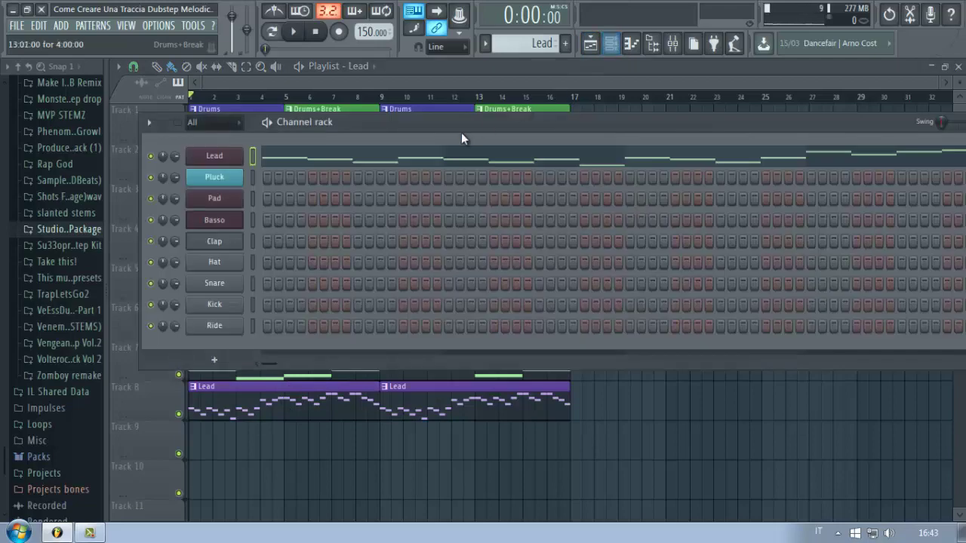
{"action": "left_click", "coordinate": [232, 157]}
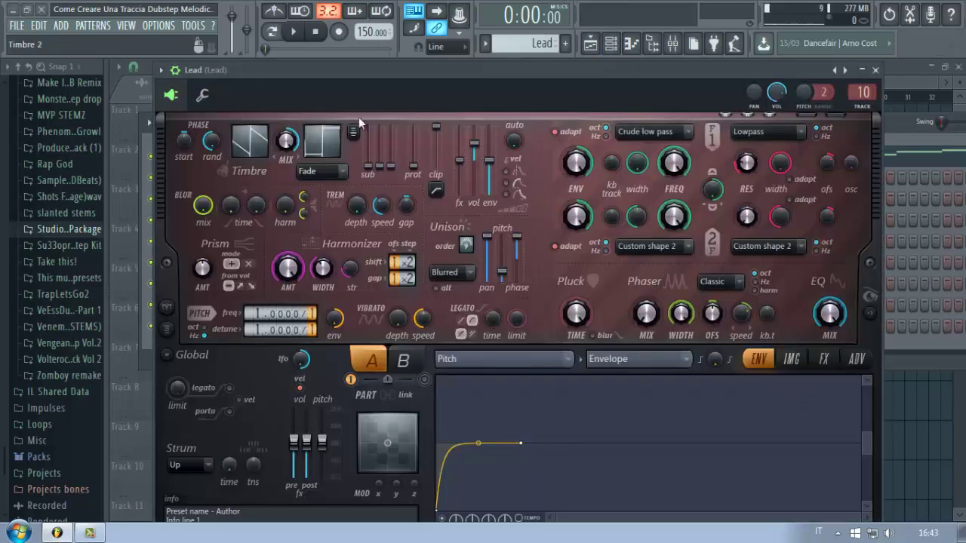
{"action": "left_click", "coordinate": [823, 360]}
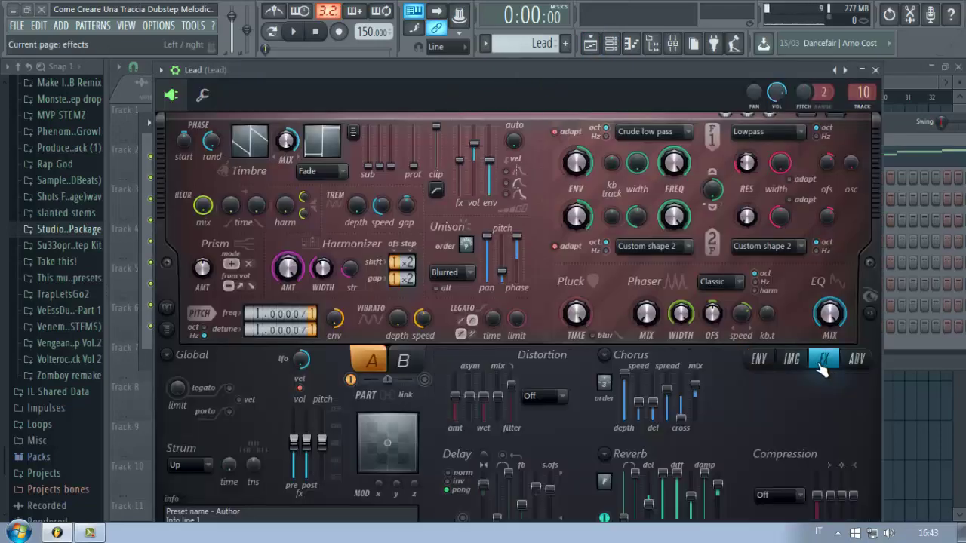
{"action": "left_click", "coordinate": [791, 360]}
{"action": "left_click", "coordinate": [876, 70]}
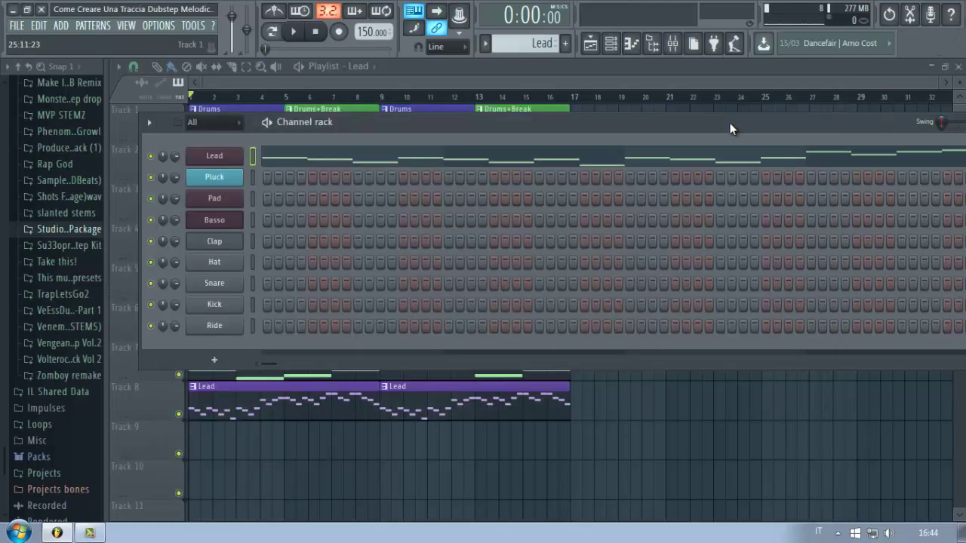
Review the Lead melody in the piano roll, audition a few keyboard notes, and return to the playlist
{"action": "left_click", "coordinate": [337, 161]}
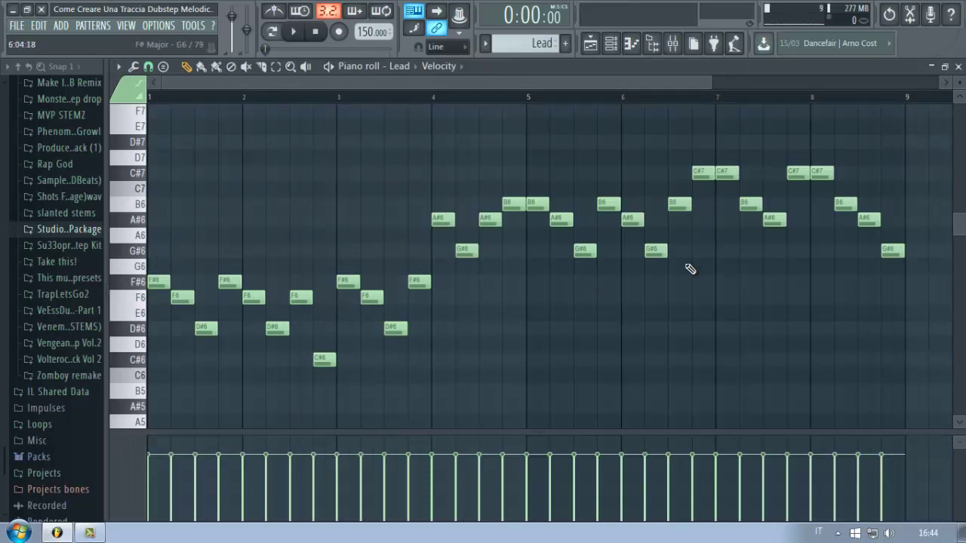
{"action": "left_click", "coordinate": [139, 290]}
{"action": "left_click", "coordinate": [146, 332]}
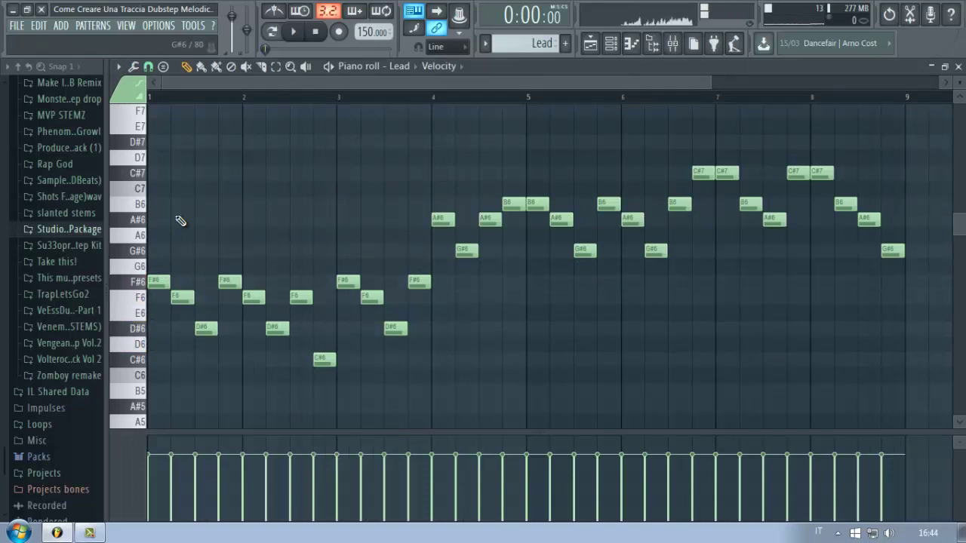
{"action": "left_click", "coordinate": [591, 43]}
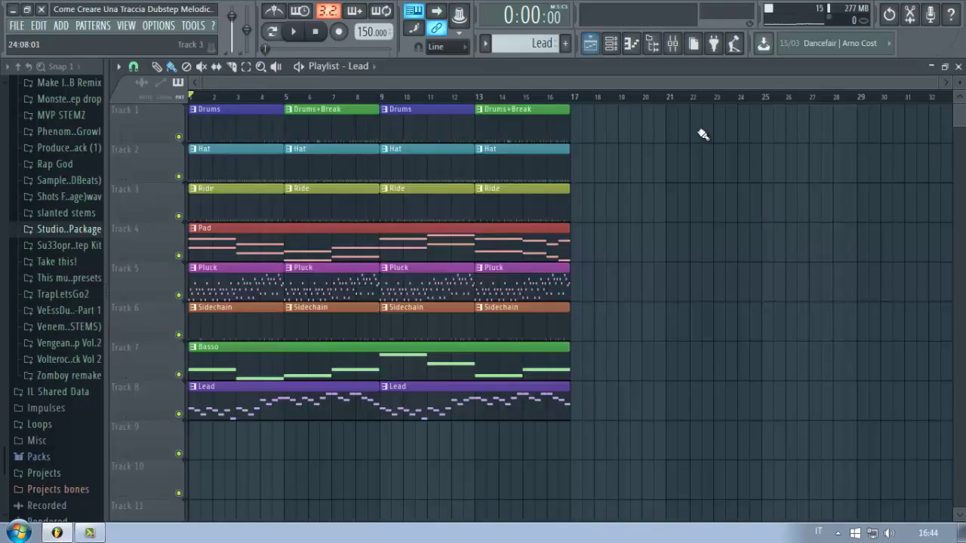
Check the Fruity parametric EQ 2 on the Lead mixer track and go back to the playlist
{"action": "left_click", "coordinate": [673, 43]}
{"action": "left_click", "coordinate": [268, 150]}
{"action": "left_click", "coordinate": [298, 151]}
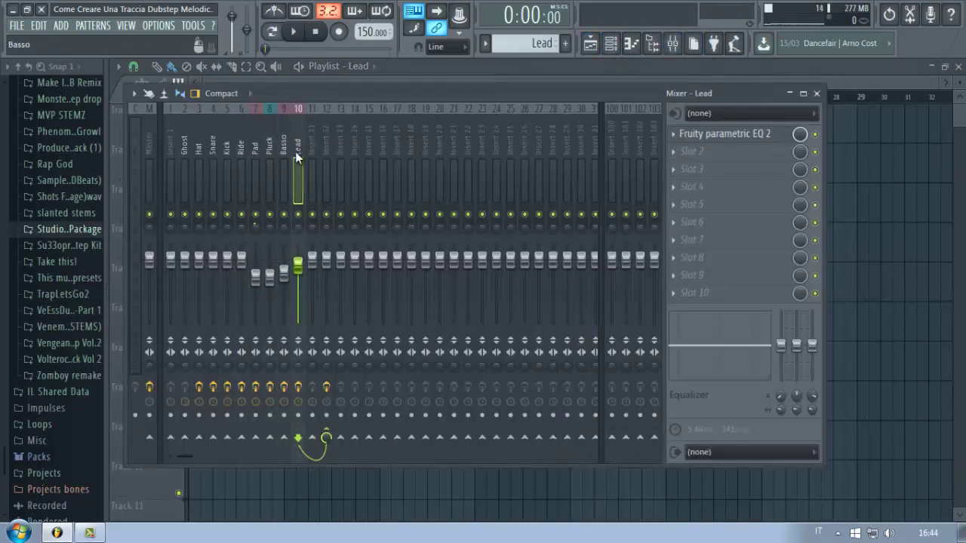
{"action": "left_click", "coordinate": [724, 134]}
{"action": "left_click", "coordinate": [725, 134]}
{"action": "left_click", "coordinate": [671, 43]}
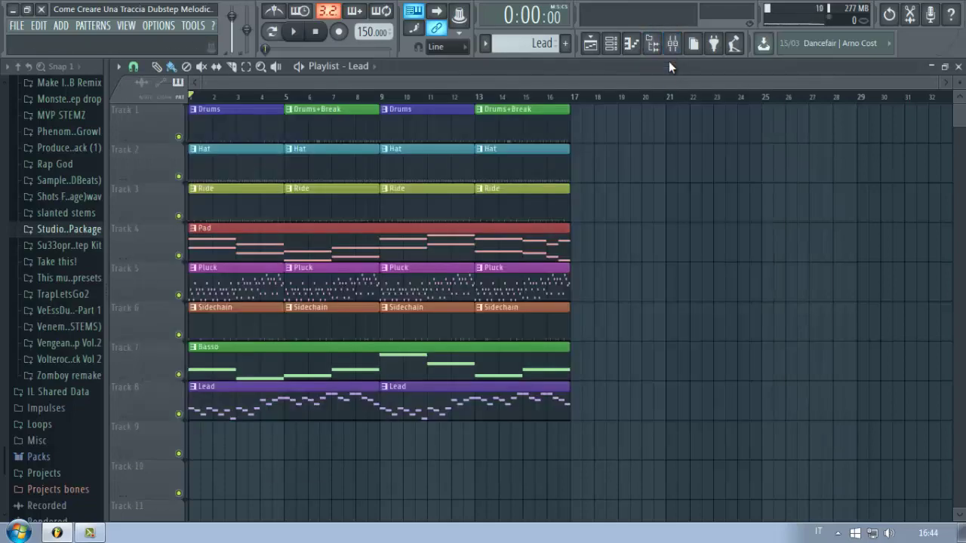
{"action": "left_click", "coordinate": [672, 43]}
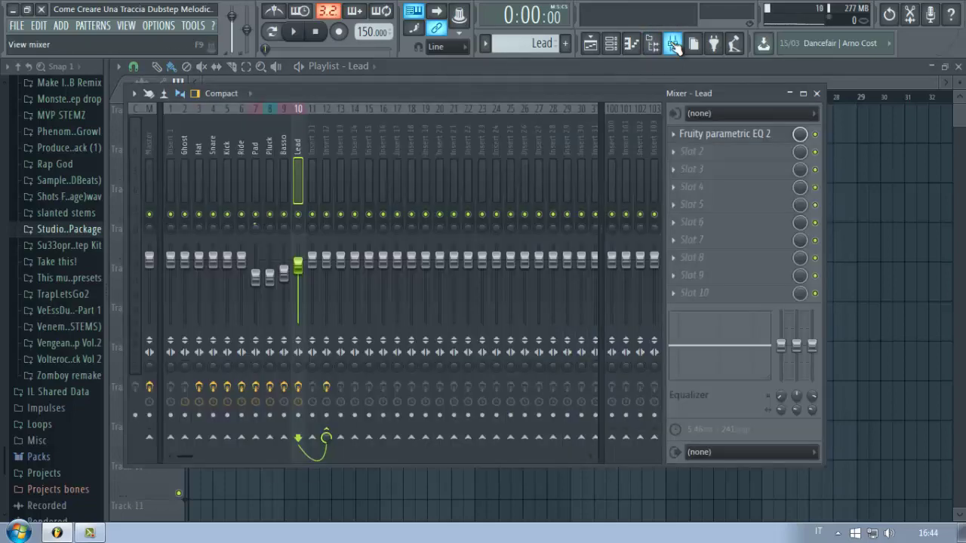
{"action": "left_click", "coordinate": [673, 44]}
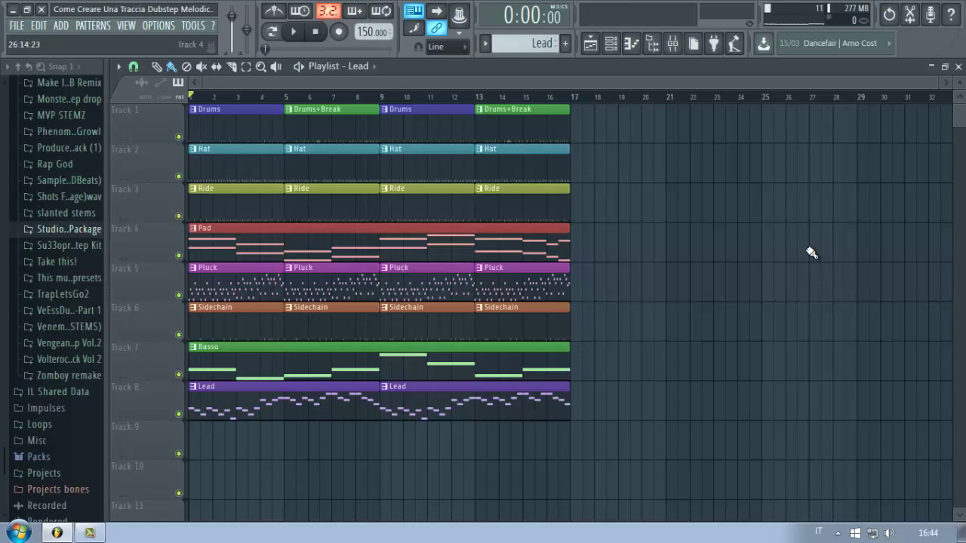
Play the full 16-bar arrangement in song mode and stop playback
{"action": "key", "text": "space"}
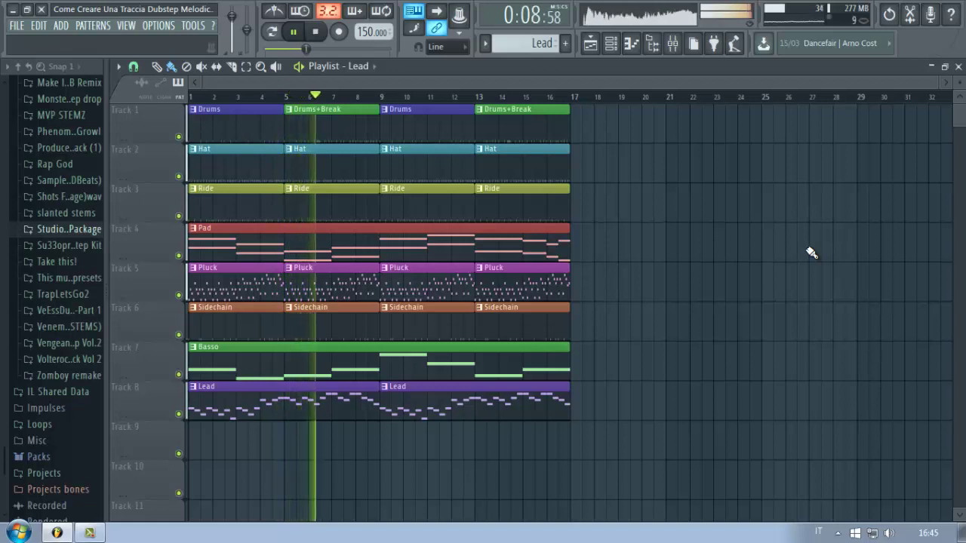
{"action": "left_click", "coordinate": [83, 536]}
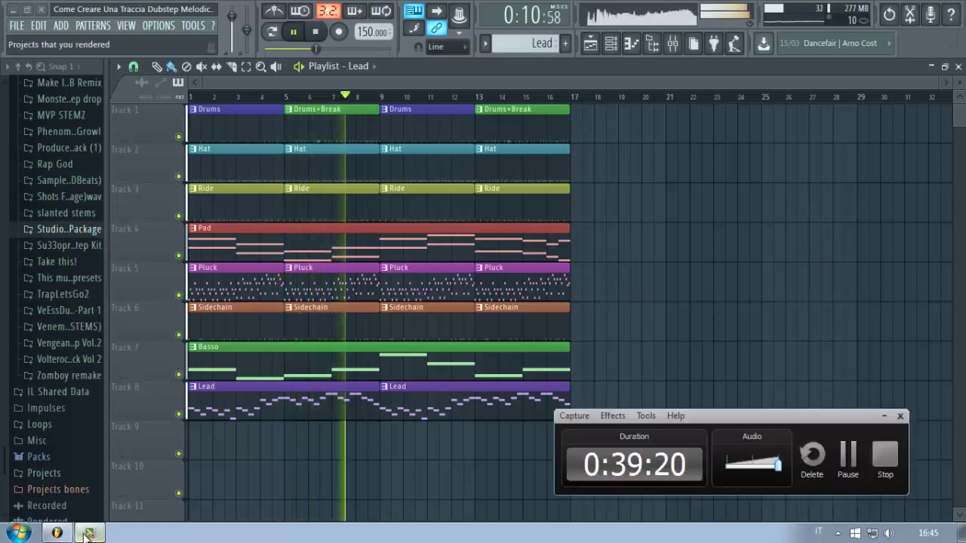
{"action": "left_click", "coordinate": [83, 536]}
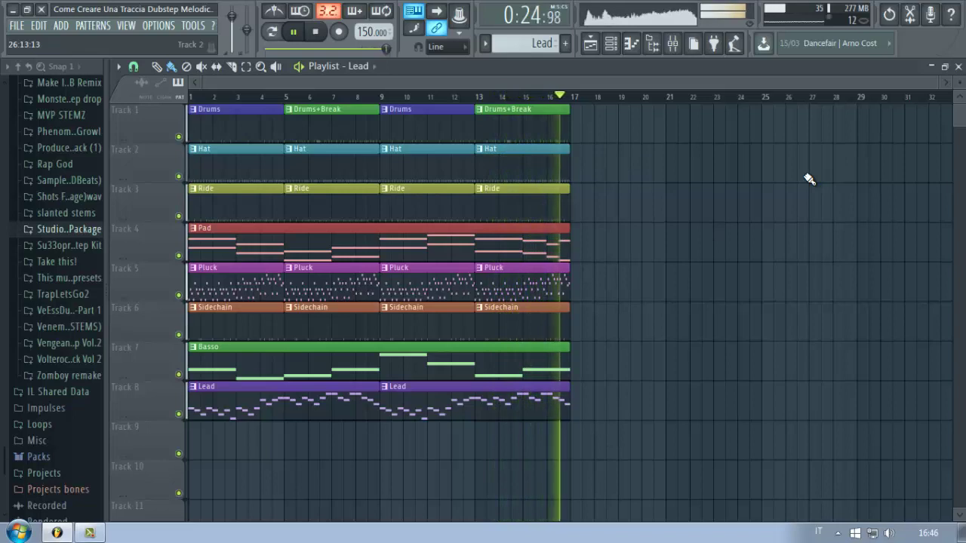
{"action": "key", "text": "space"}
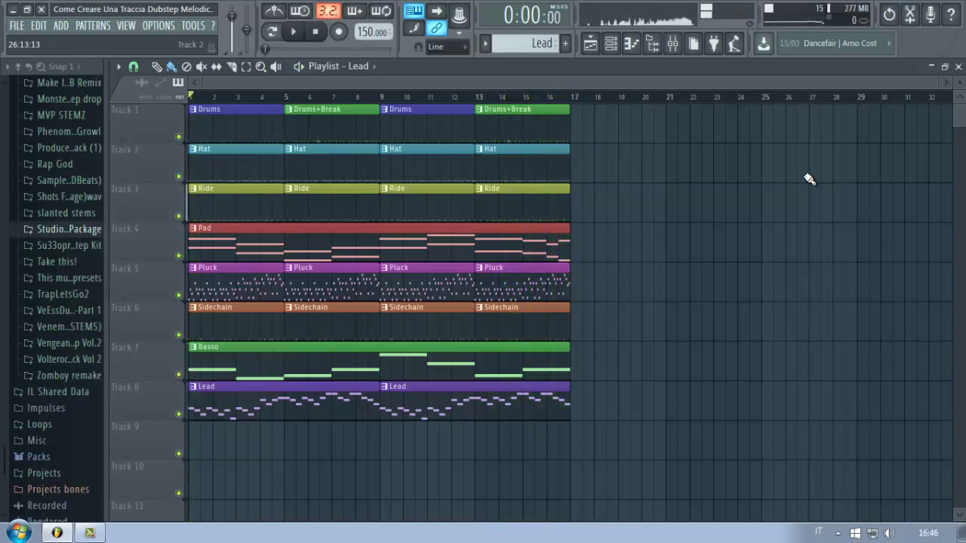